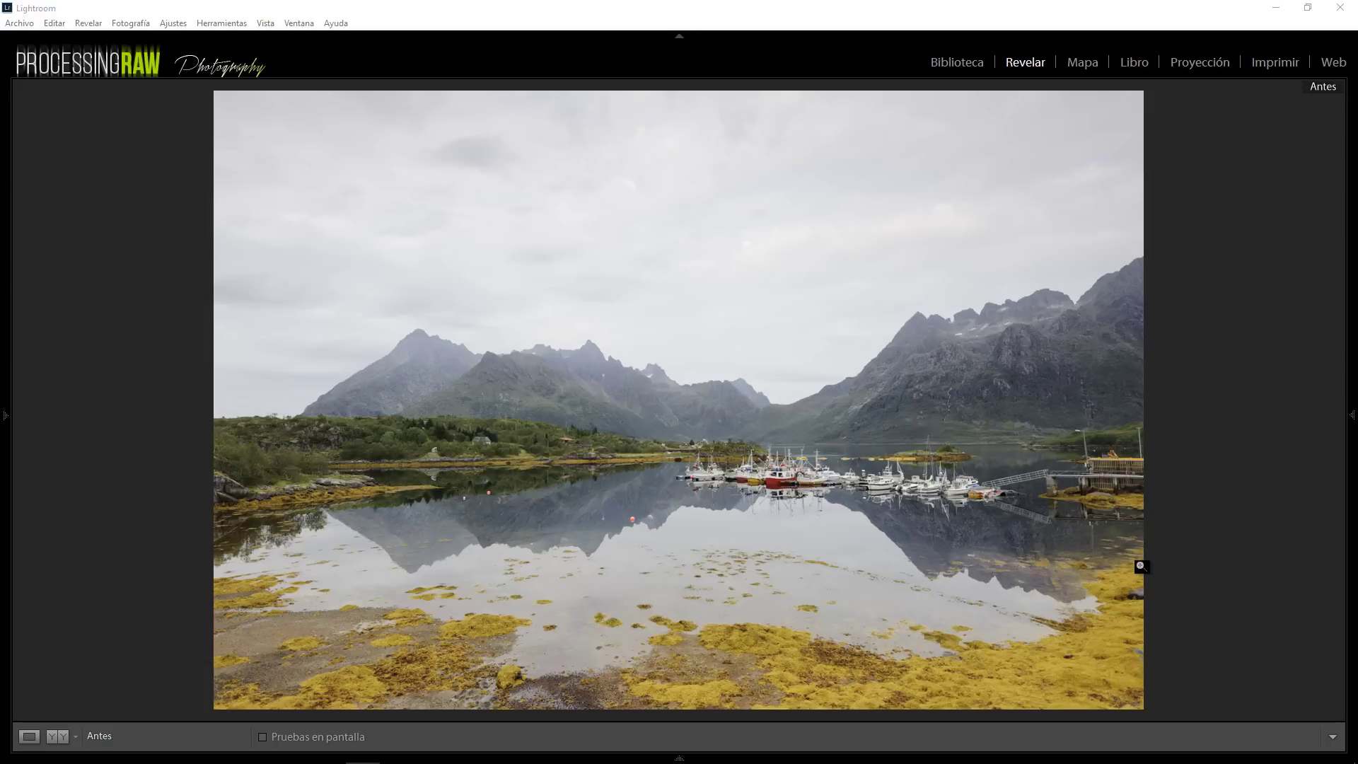
pyautogui.click(1167, 560)
pyautogui.press('\\')
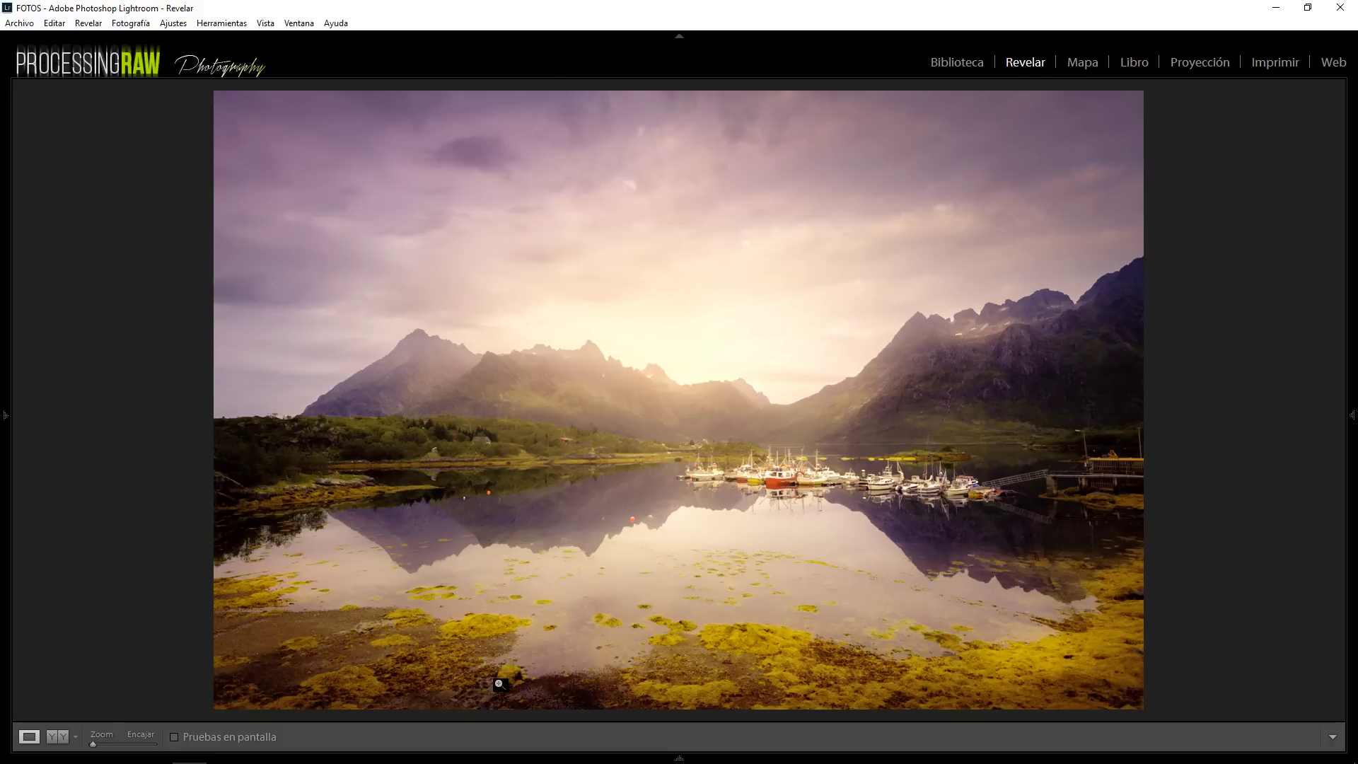
pyautogui.press('\\')
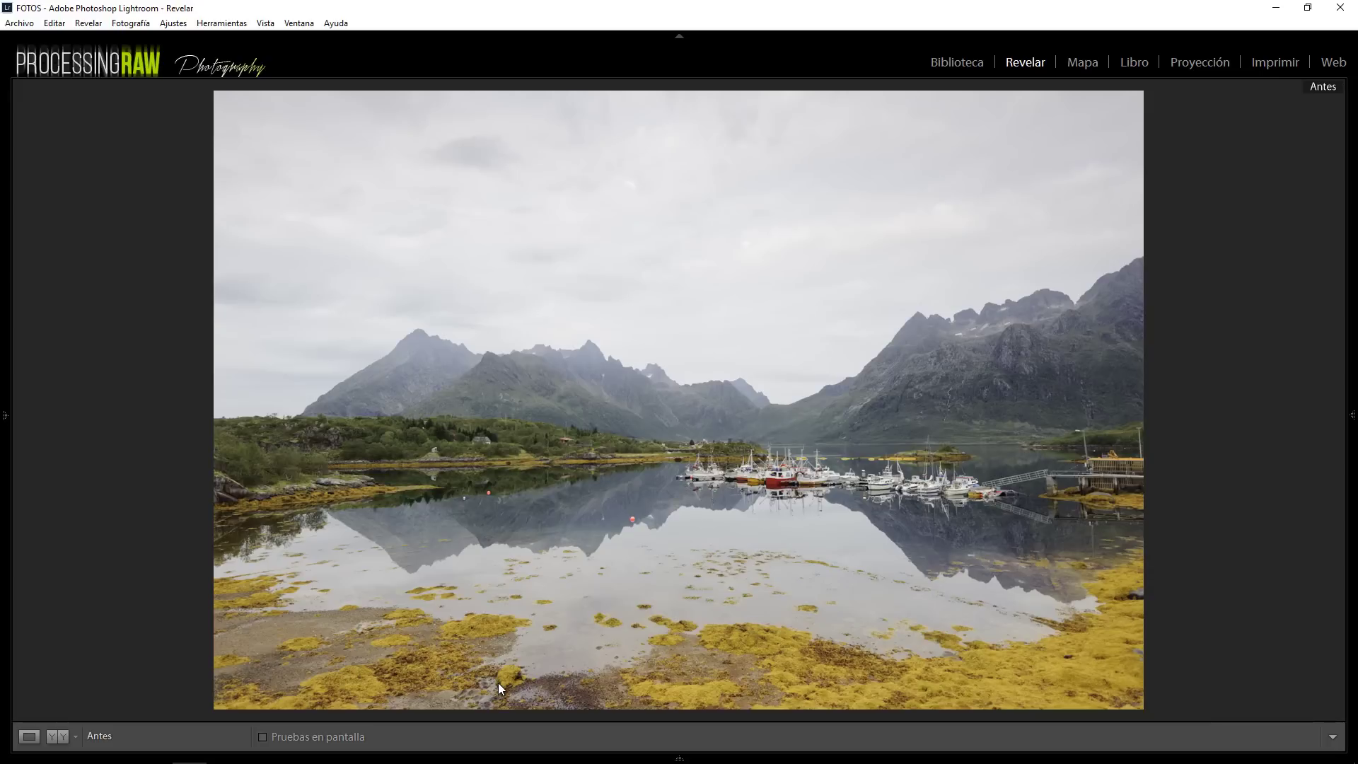
pyautogui.press('\\')
pyautogui.press('\\')
# Reset the harbour photo to its unedited state and expand the Básicos panel
pyautogui.click(1352, 417)
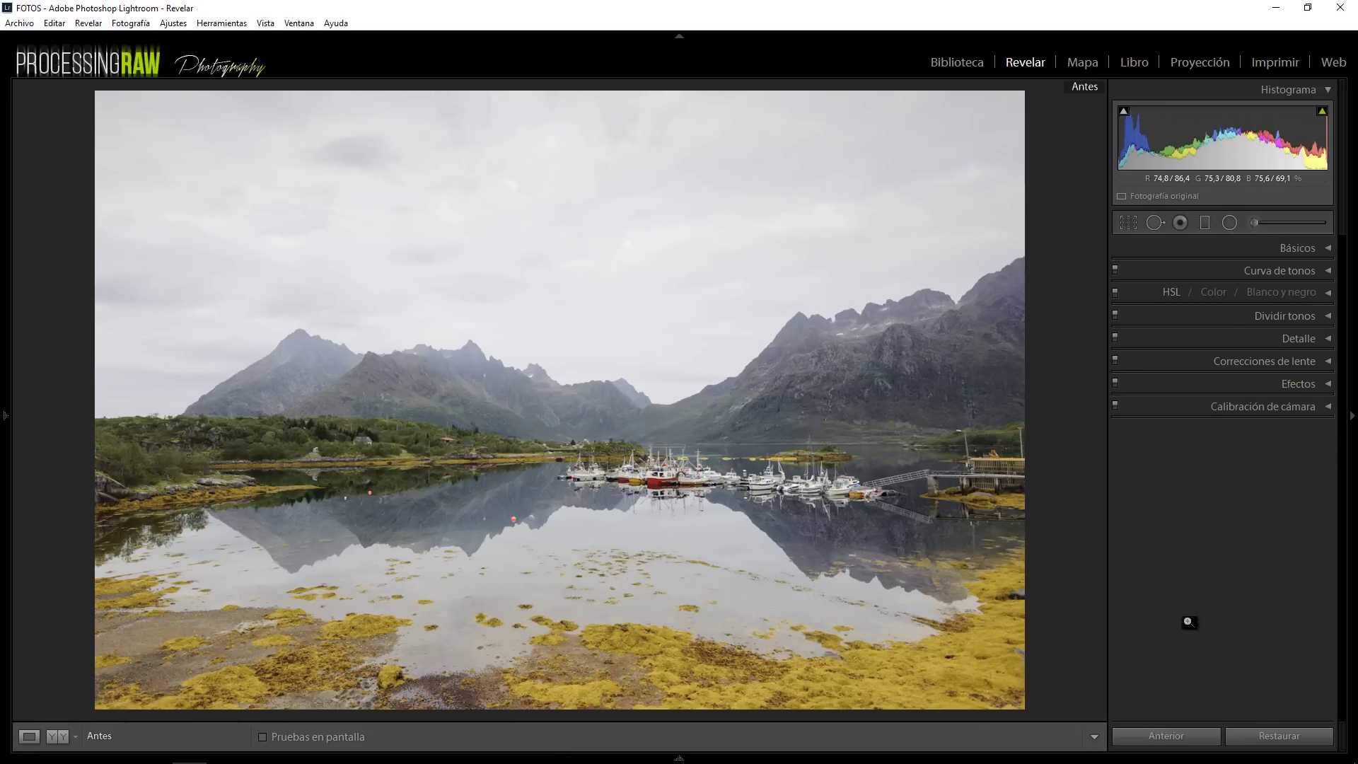
pyautogui.click(1287, 734)
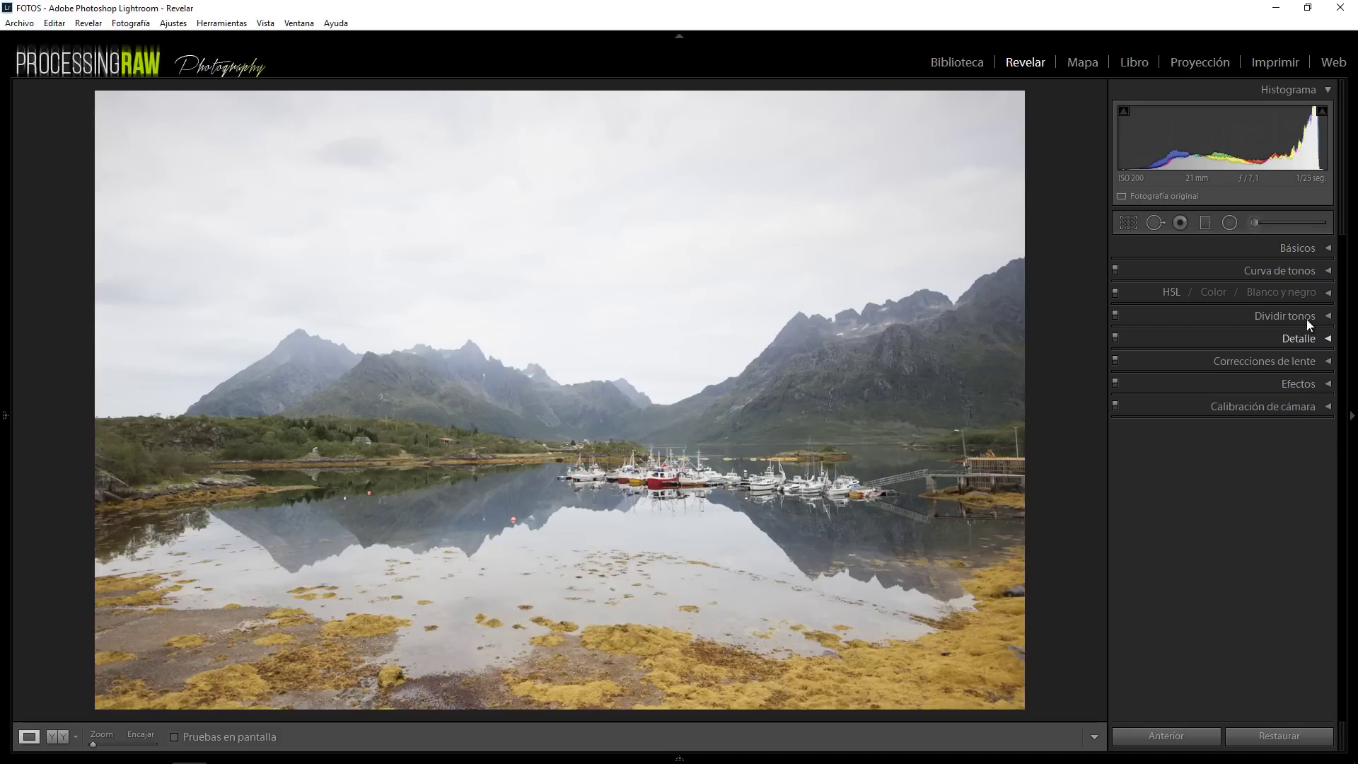
pyautogui.click(1308, 253)
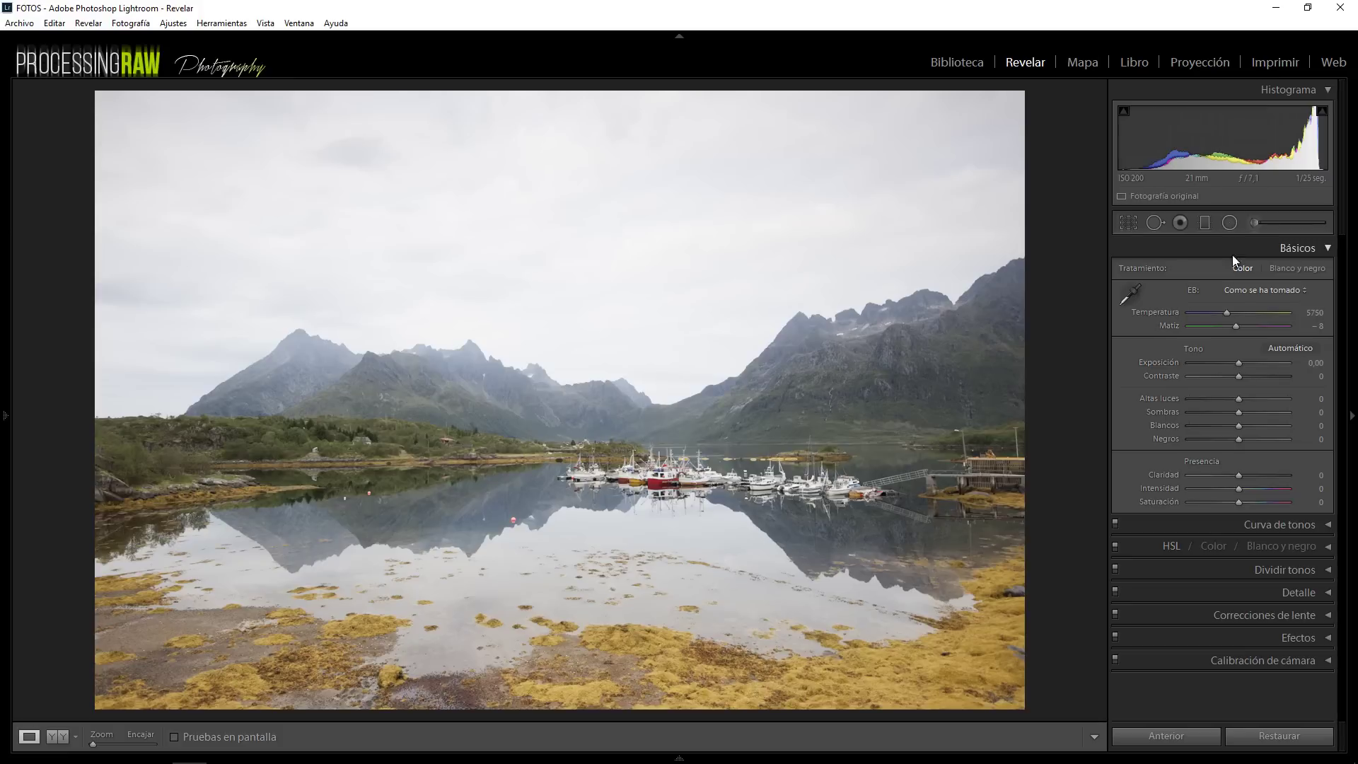
# In Básicos, set highlights −100, blacks −46, whites +41 and contrast +11
pyautogui.moveTo(1239, 399); pyautogui.dragTo(1160, 401)
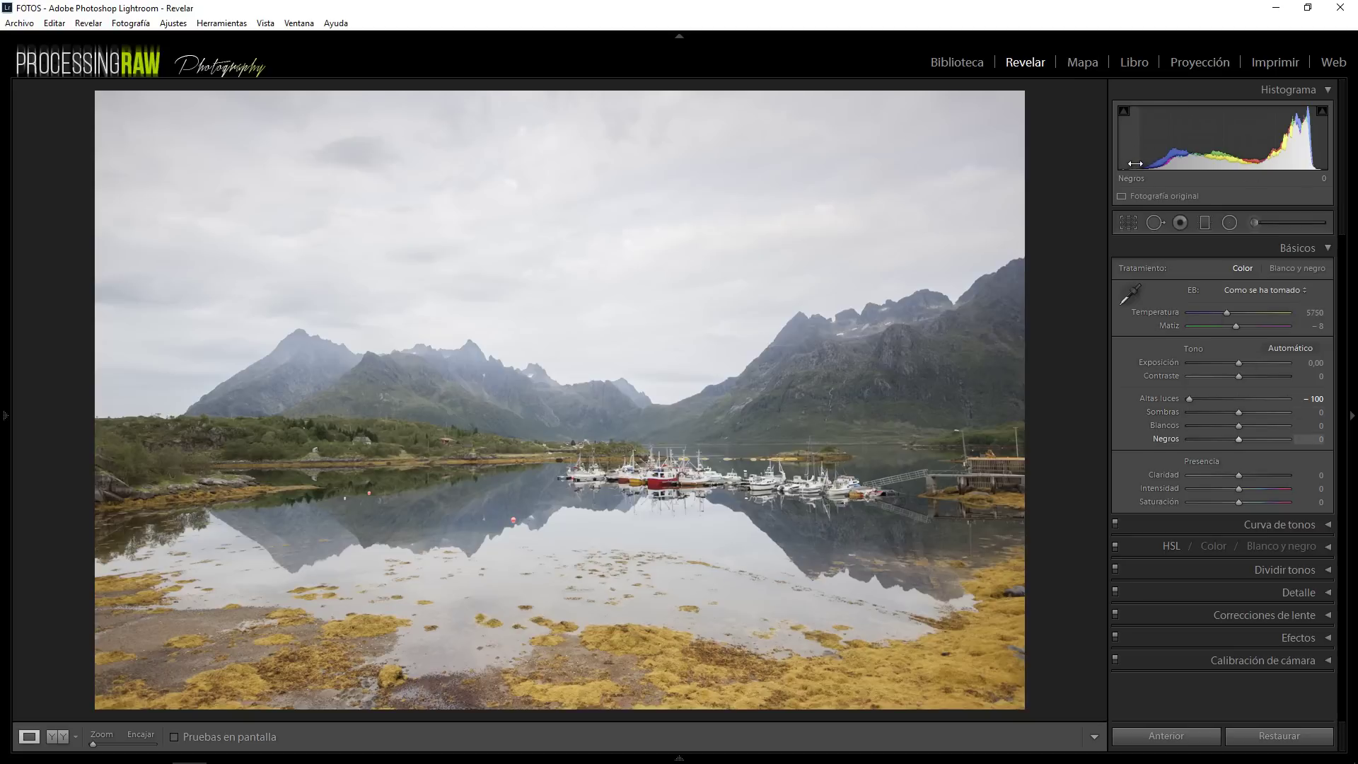
pyautogui.click(1240, 439)
pyautogui.moveTo(1240, 439); pyautogui.dragTo(1217, 443)
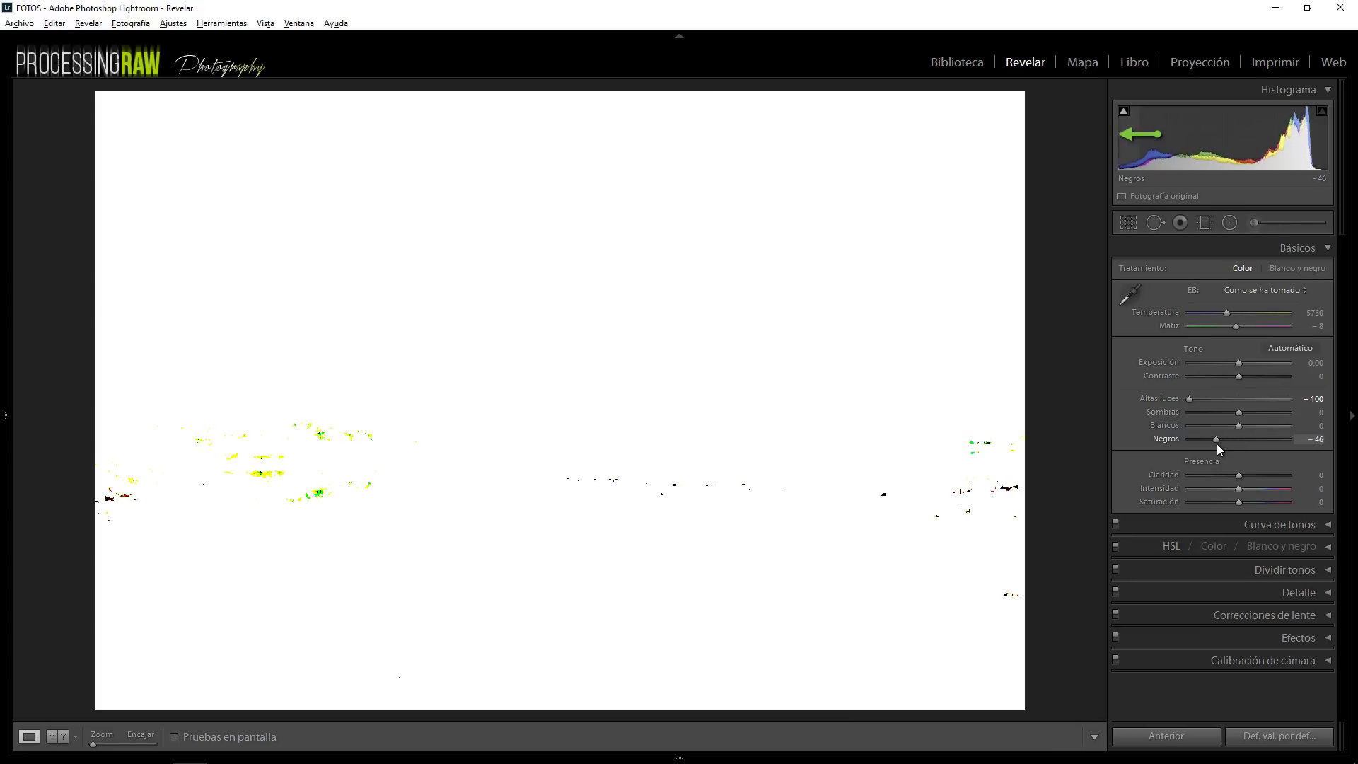
pyautogui.moveTo(1218, 445); pyautogui.dragTo(1260, 426)
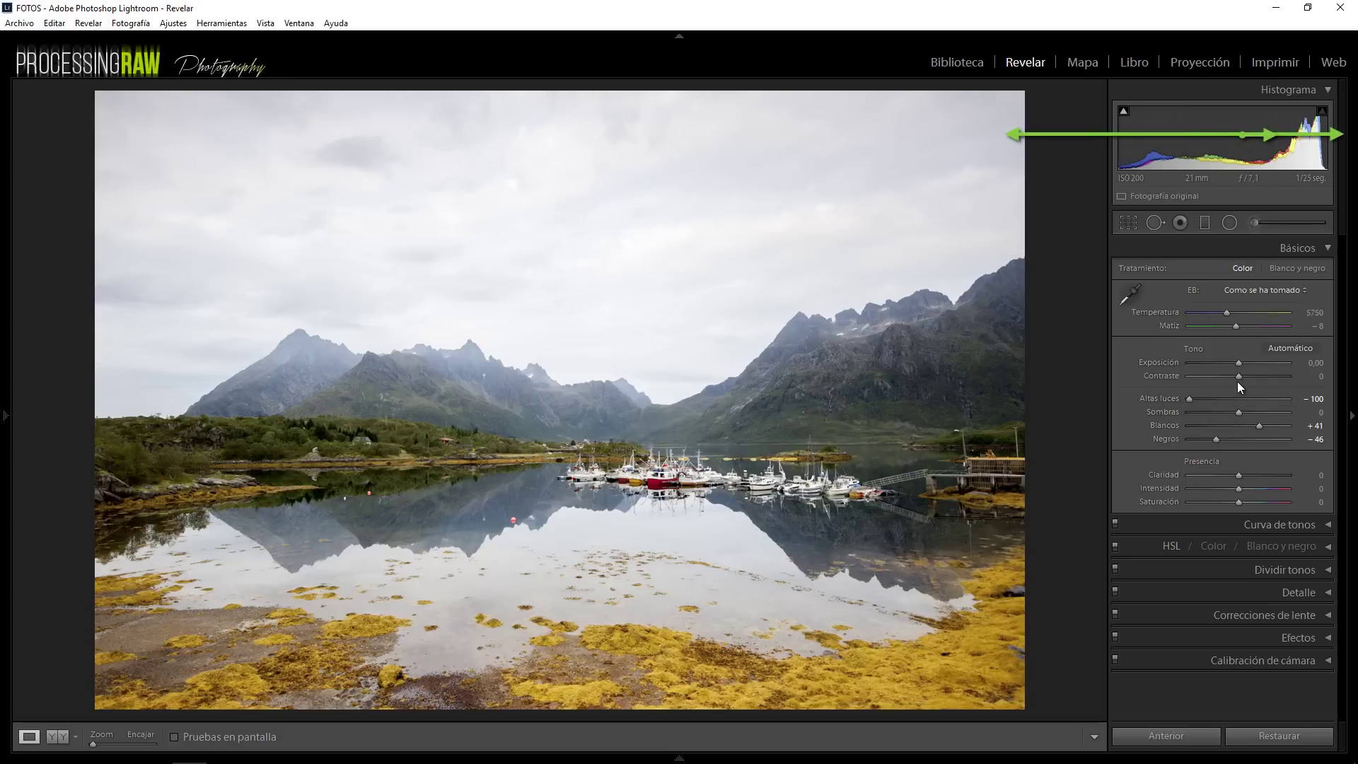
pyautogui.moveTo(1240, 378); pyautogui.dragTo(1245, 378)
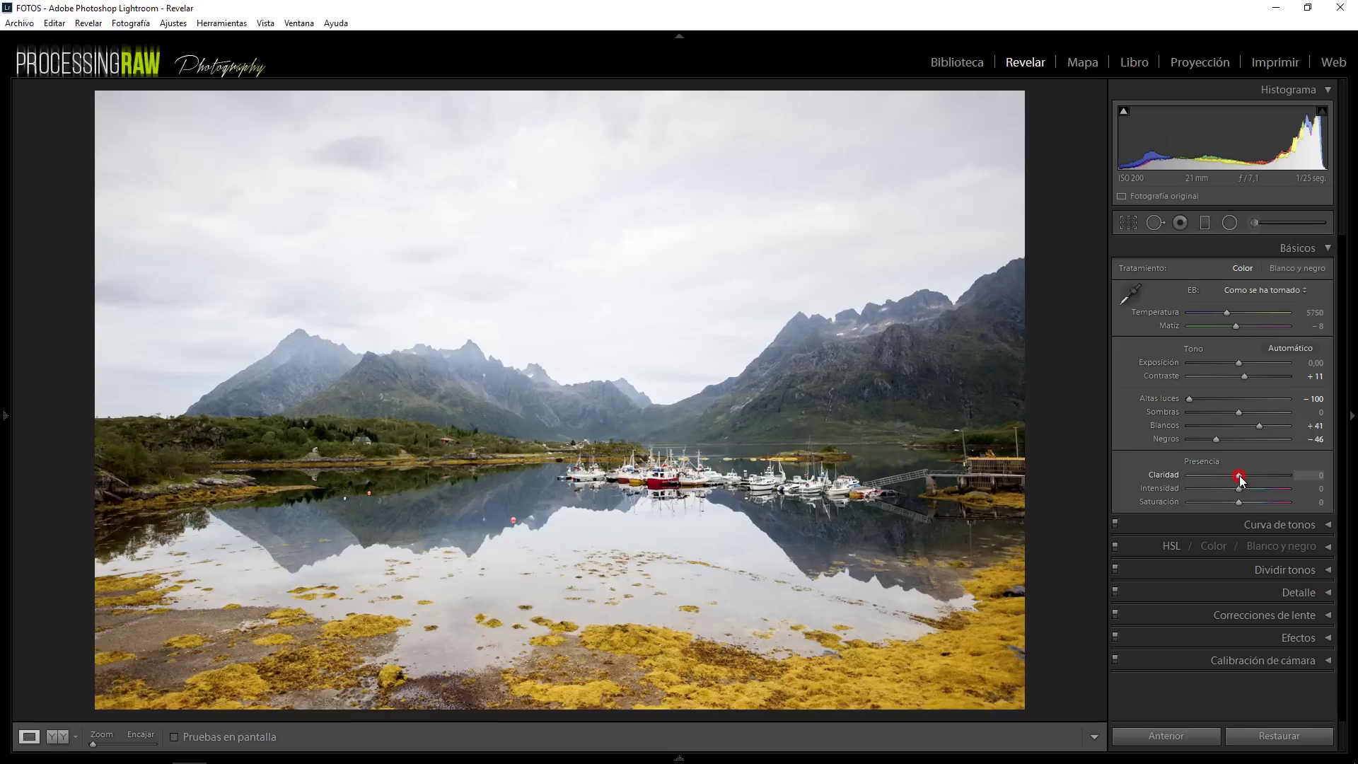
# Lower Claridad to −23 for a softer, hazier landscape
pyautogui.moveTo(1240, 476); pyautogui.dragTo(1247, 478)
pyautogui.moveTo(1248, 477); pyautogui.dragTo(1227, 476)
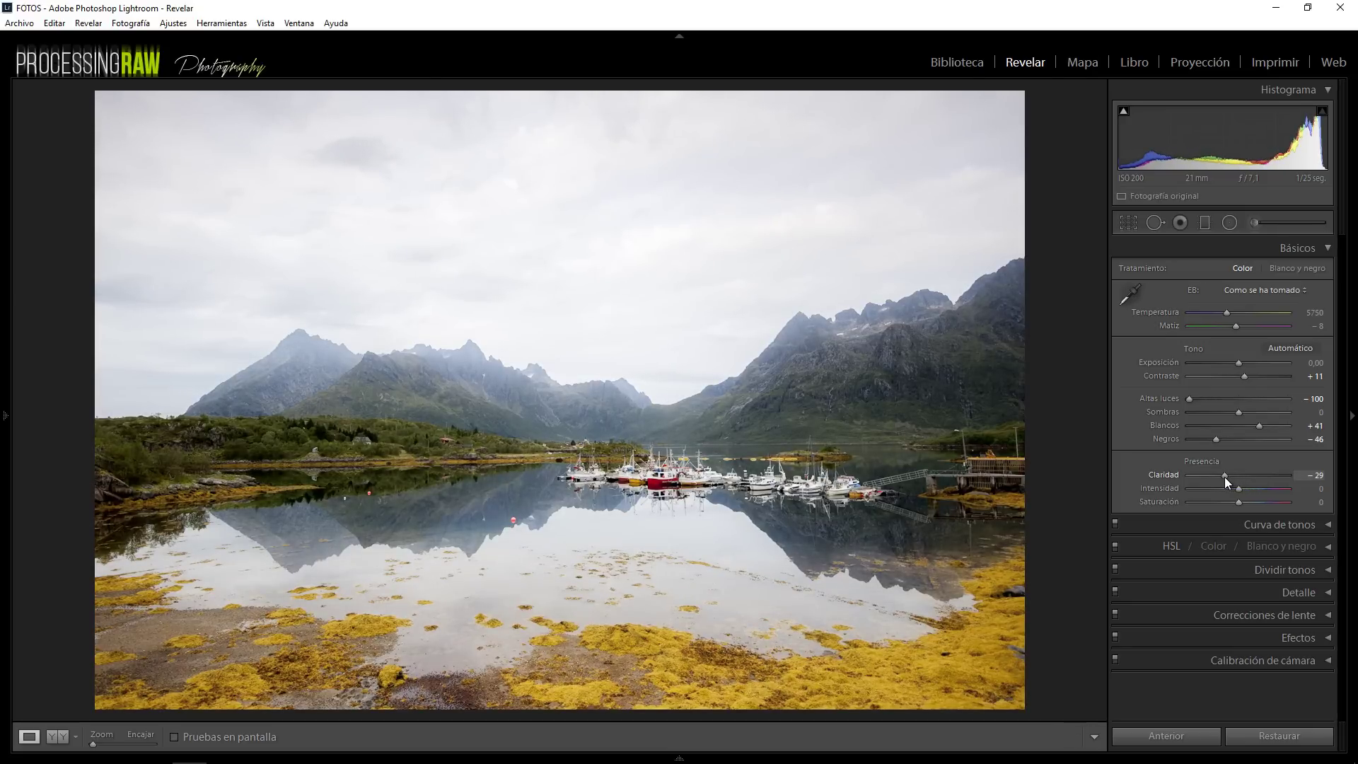
pyautogui.moveTo(1226, 479)
pyautogui.mouseDown()
pyautogui.moveTo(1174, 479)
pyautogui.moveTo(1229, 476)
pyautogui.mouseUp()
pyautogui.click(1227, 312)
# Set the white balance to temperature 6857 and magenta tint +15
pyautogui.moveTo(1227, 312); pyautogui.dragTo(1262, 312)
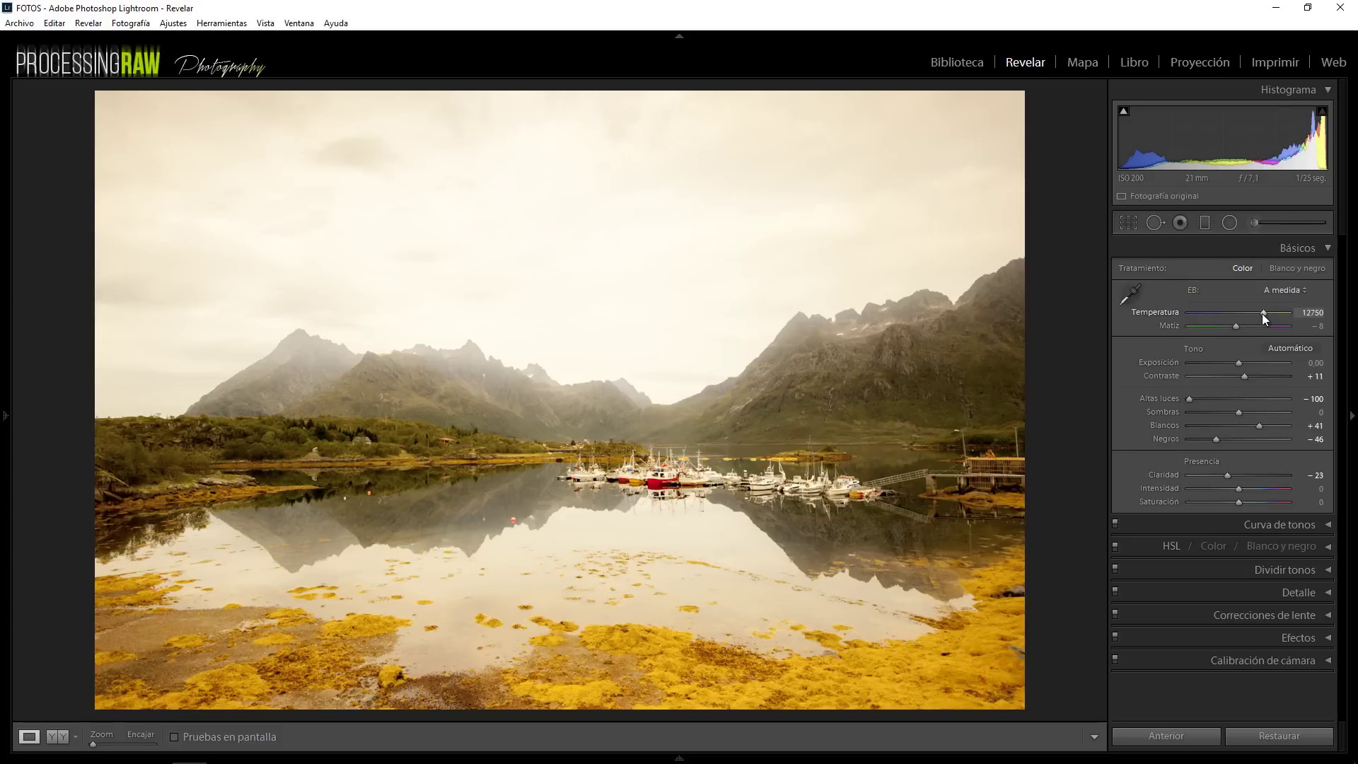
pyautogui.moveTo(1263, 316); pyautogui.dragTo(1236, 312)
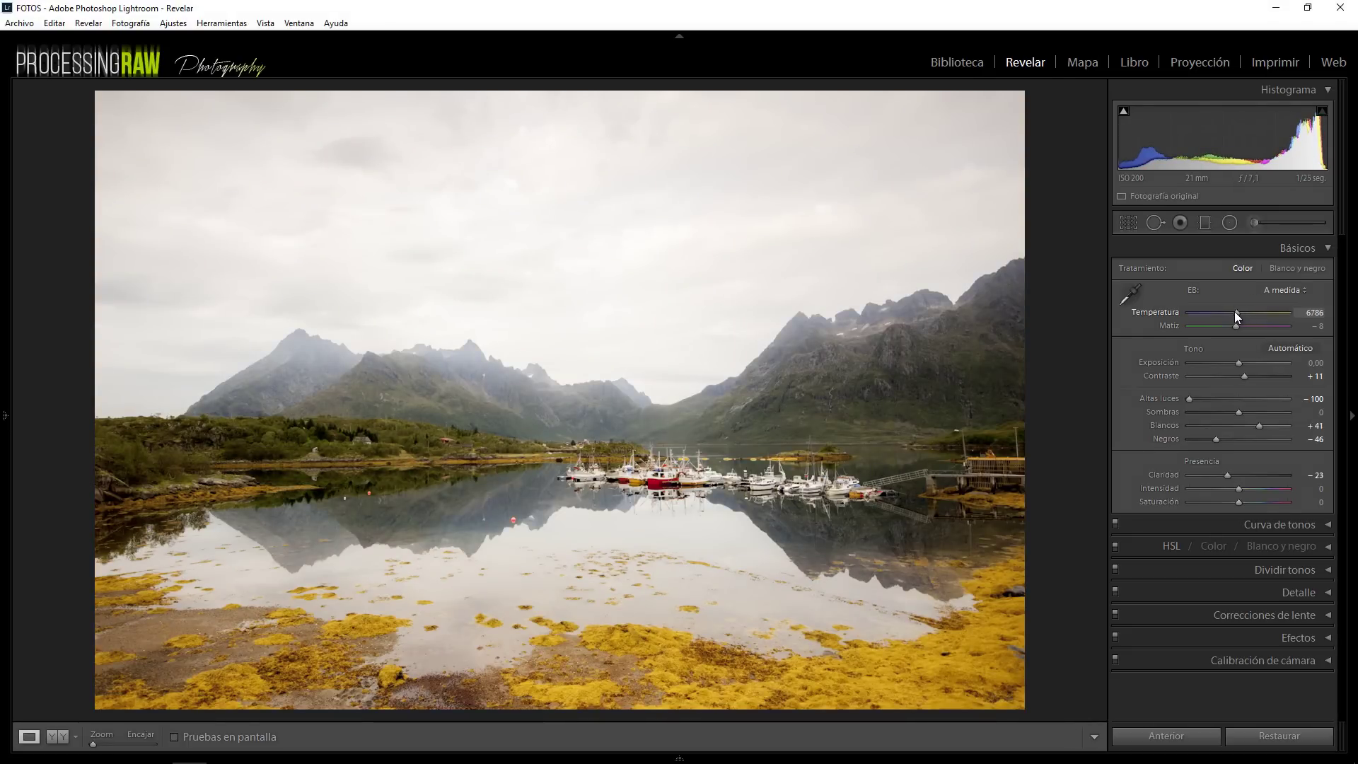
pyautogui.moveTo(1235, 311); pyautogui.dragTo(1237, 312)
pyautogui.moveTo(1238, 312); pyautogui.dragTo(1237, 311)
pyautogui.moveTo(1237, 325); pyautogui.dragTo(1246, 328)
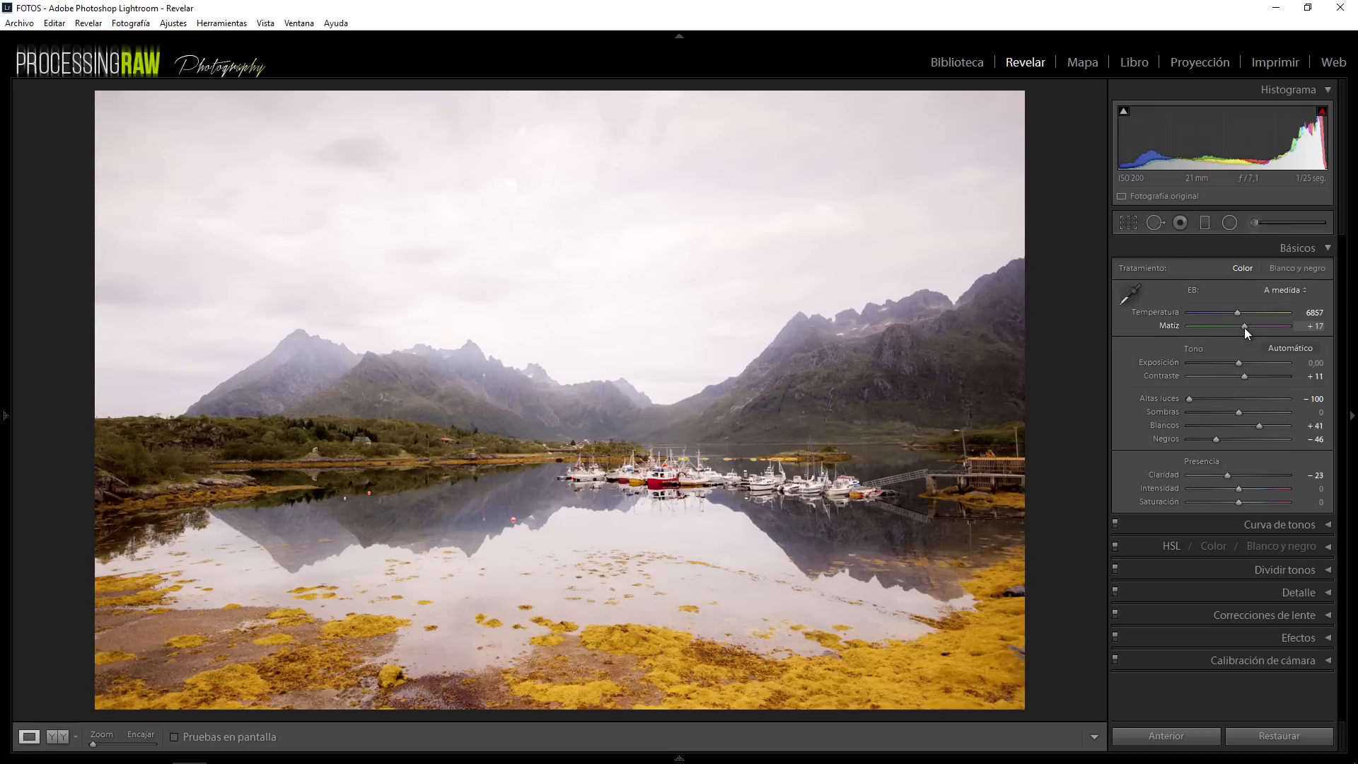
pyautogui.moveTo(1245, 329); pyautogui.dragTo(1243, 328)
pyautogui.moveTo(1245, 327); pyautogui.dragTo(1246, 327)
# Raise Intensidad to +39 and Saturación to +10
pyautogui.moveTo(1239, 490); pyautogui.dragTo(1250, 491)
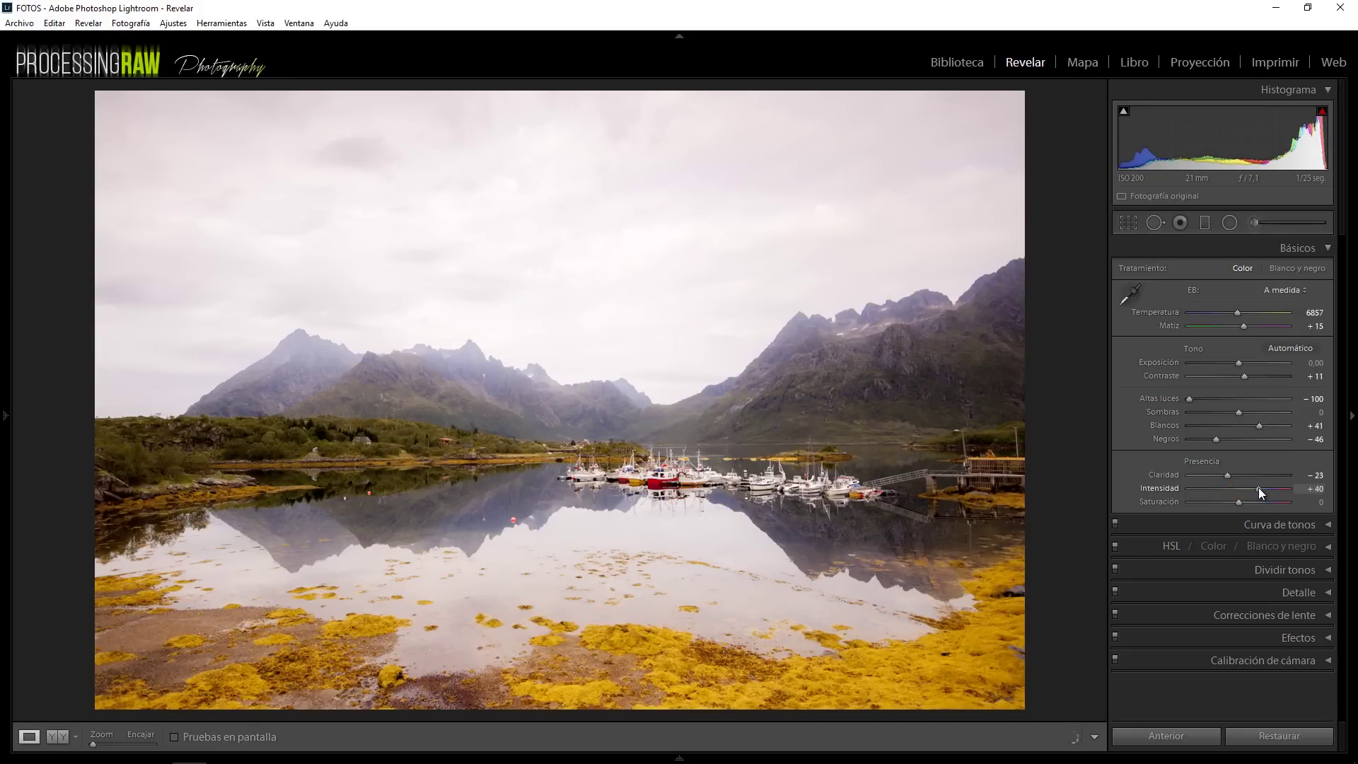
pyautogui.moveTo(1258, 487); pyautogui.dragTo(1257, 487)
pyautogui.moveTo(1256, 494); pyautogui.dragTo(1260, 492)
pyautogui.moveTo(1239, 502); pyautogui.dragTo(1243, 505)
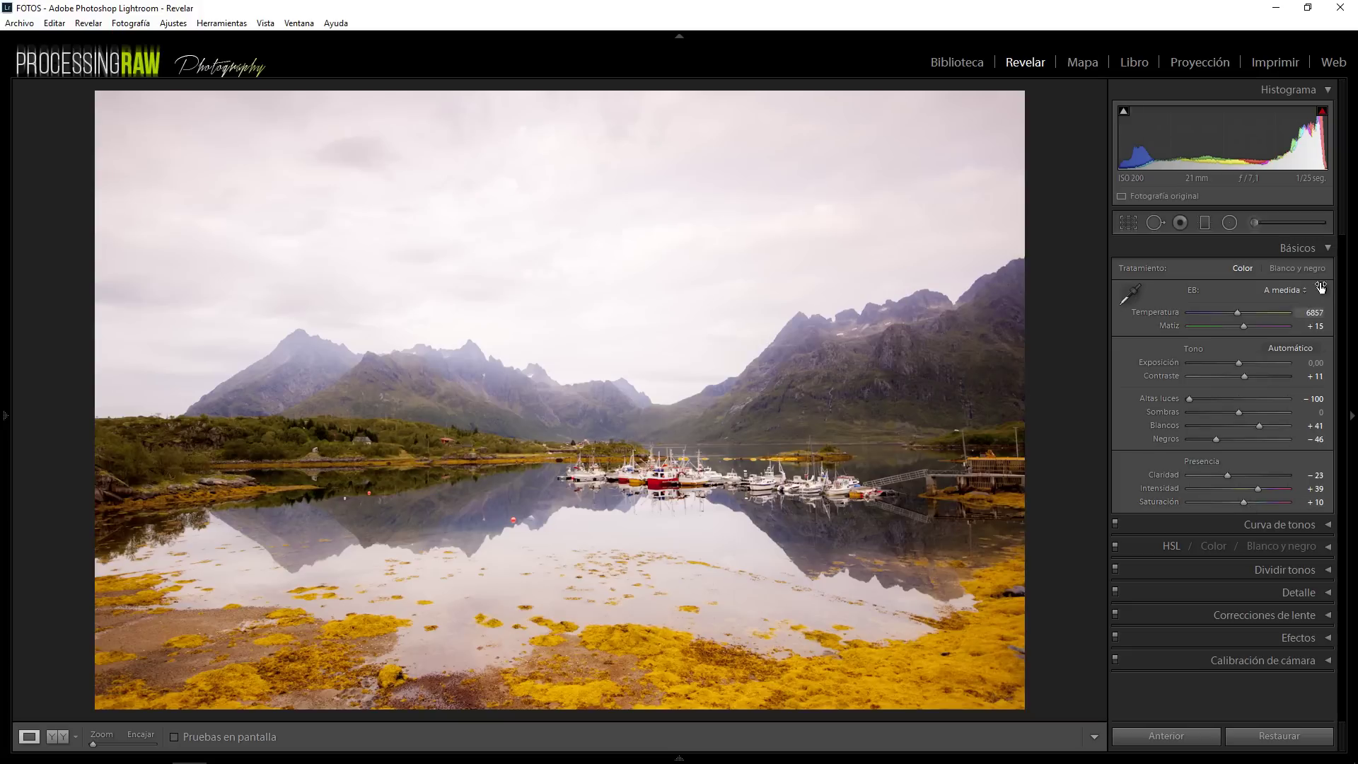
# Open the Tone Curve and set the curve highlights to +18
pyautogui.click(1327, 248)
pyautogui.click(1320, 270)
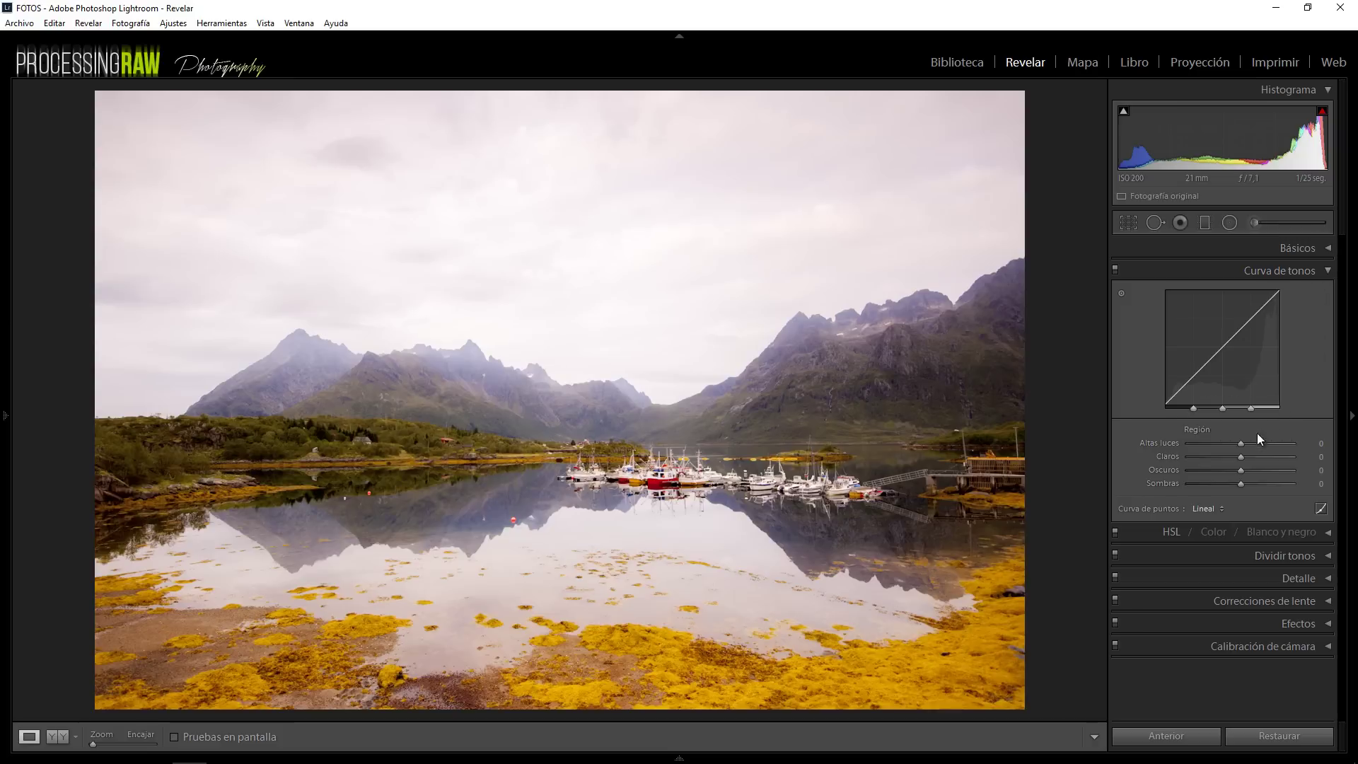
pyautogui.moveTo(1241, 443); pyautogui.dragTo(1253, 445)
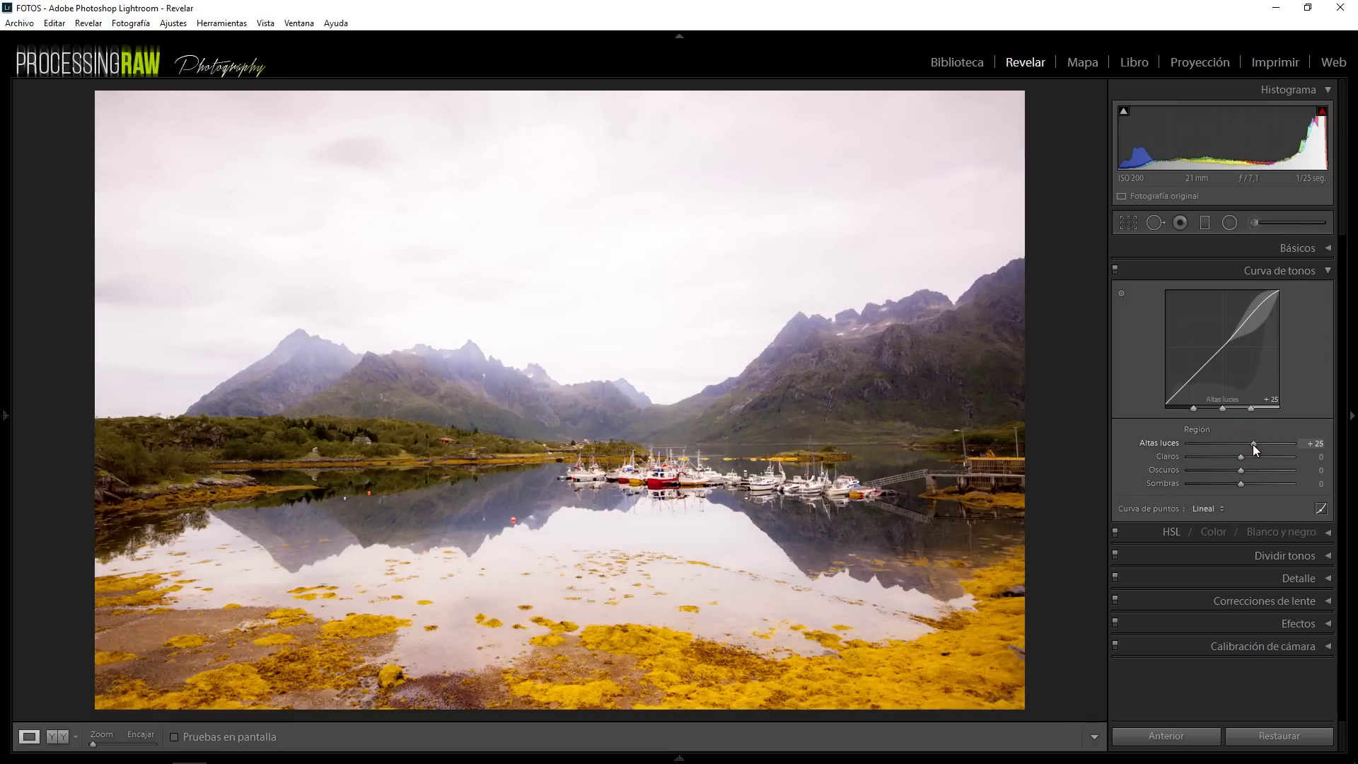
pyautogui.moveTo(1254, 445); pyautogui.dragTo(1252, 444)
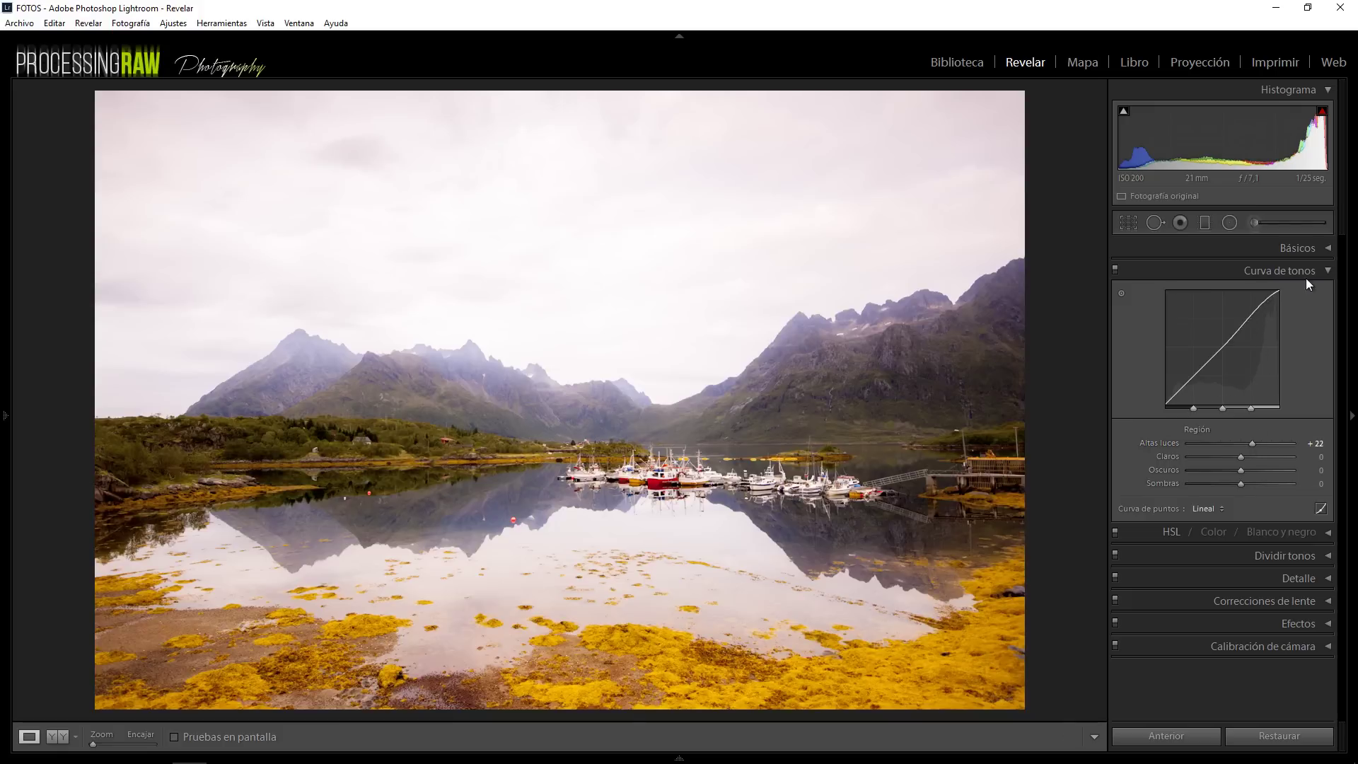
pyautogui.click(1318, 249)
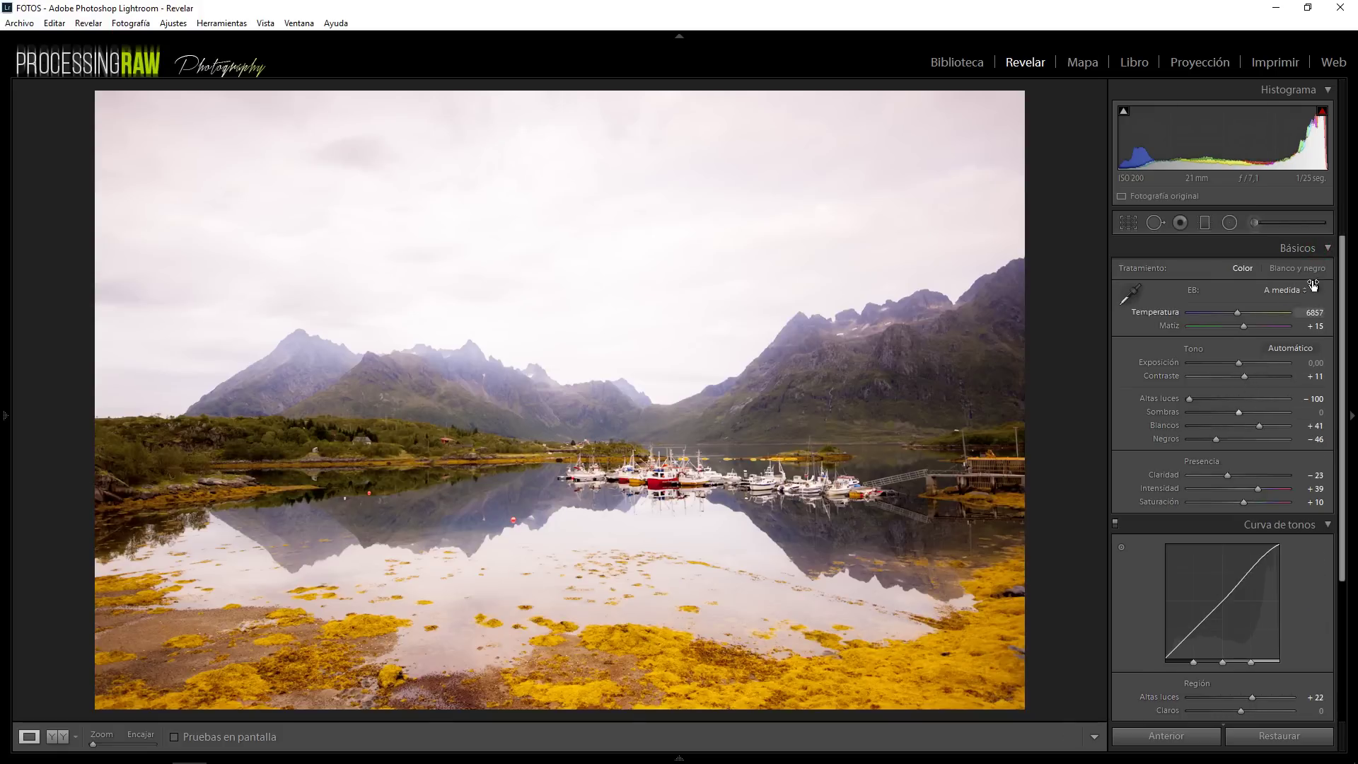
pyautogui.moveTo(1191, 401)
pyautogui.mouseDown()
pyautogui.moveTo(1244, 398)
pyautogui.moveTo(1167, 400)
pyautogui.mouseUp()
pyautogui.click(1312, 247)
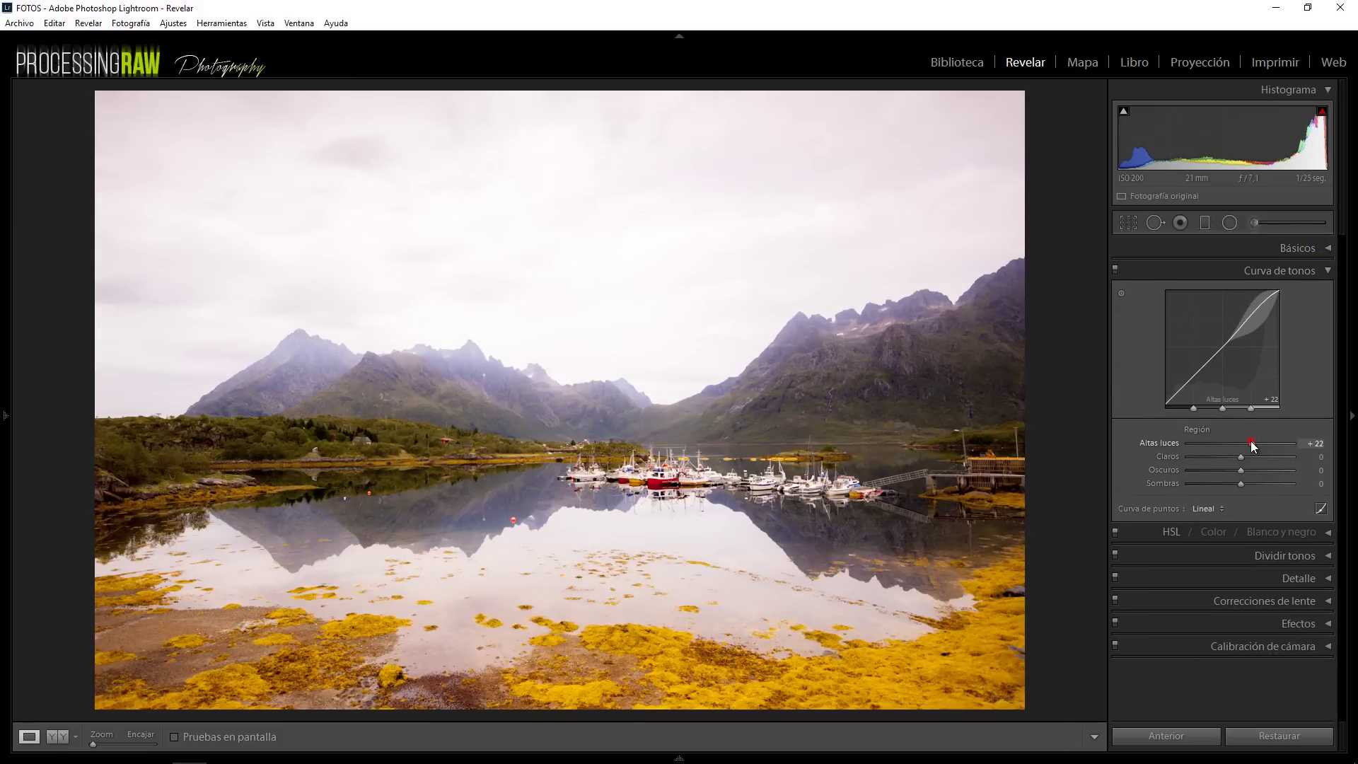
pyautogui.moveTo(1252, 440); pyautogui.dragTo(1249, 441)
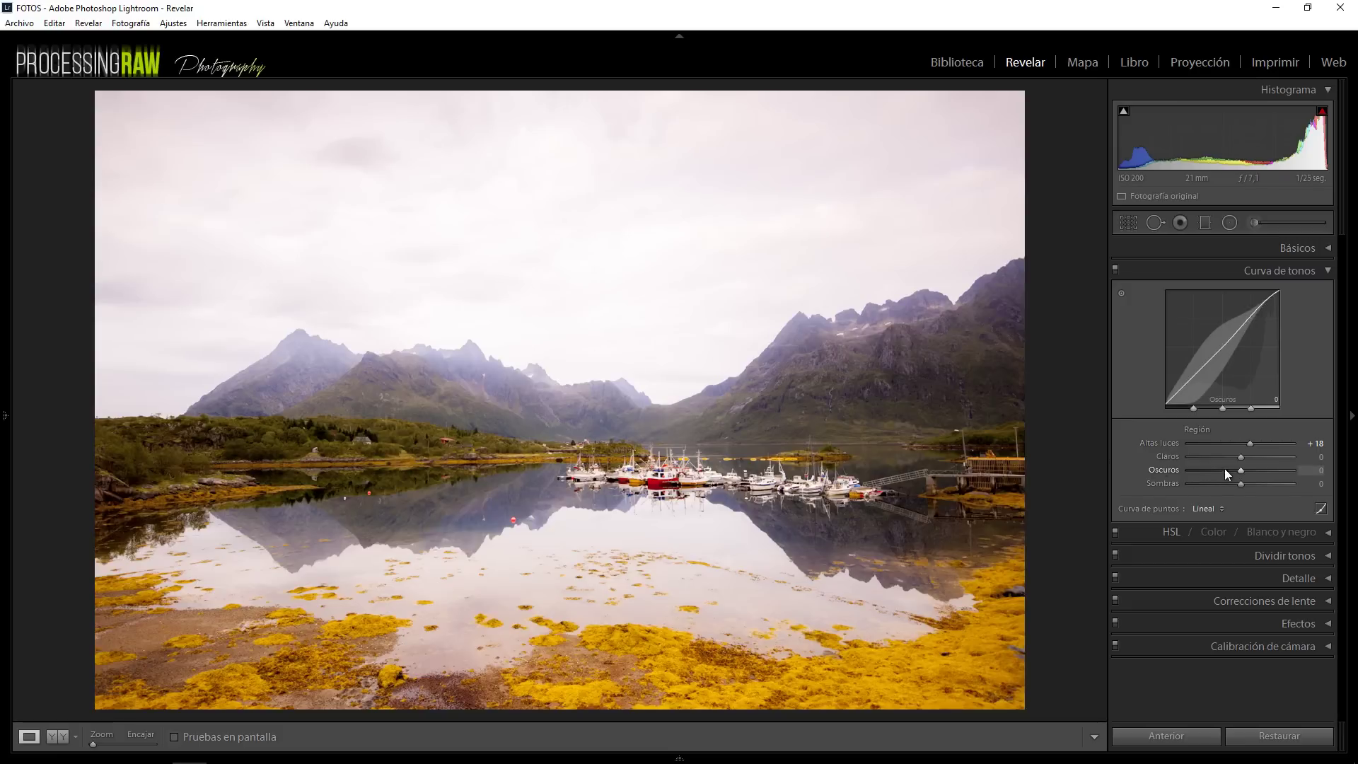
# Set the tone curve lights to −59, darks to +7 and shadows to −10
pyautogui.moveTo(1241, 460)
pyautogui.mouseDown()
pyautogui.moveTo(1196, 461)
pyautogui.moveTo(1210, 462)
pyautogui.mouseUp()
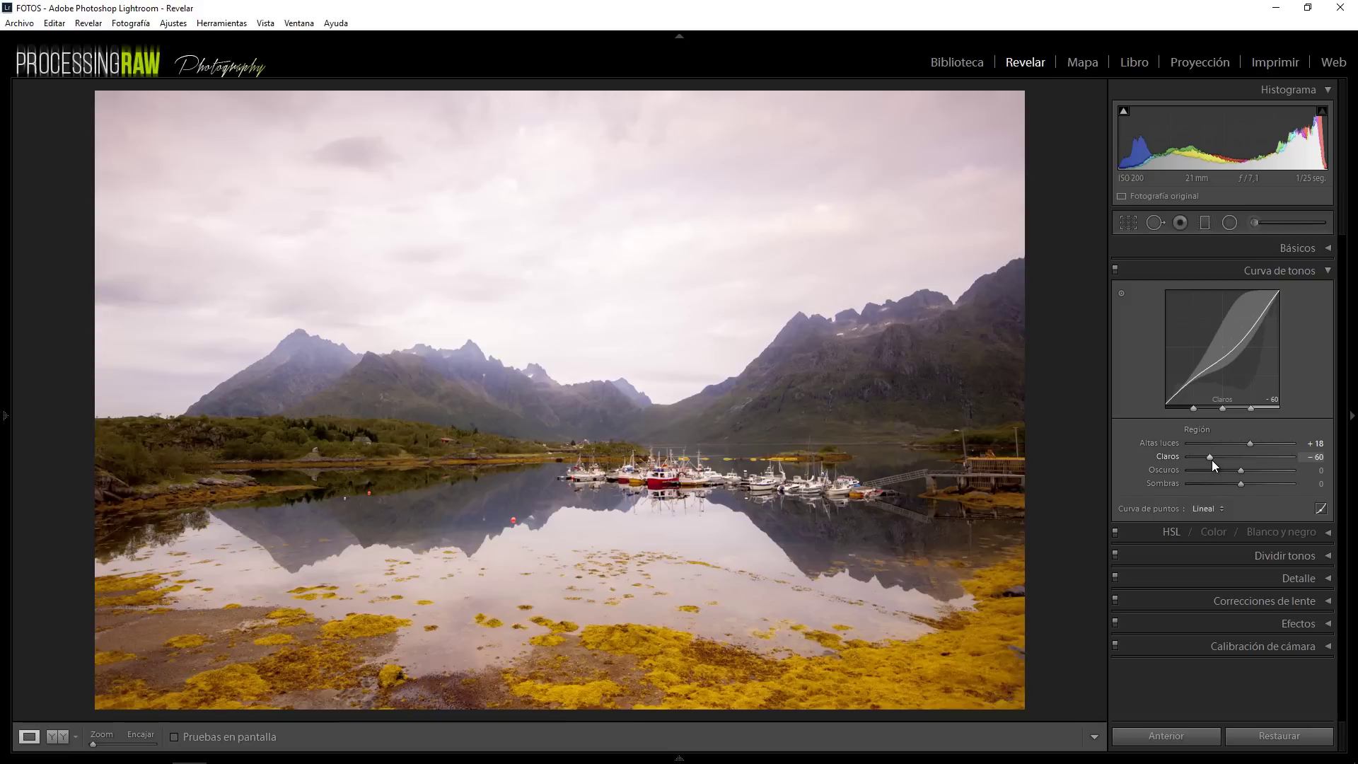
pyautogui.moveTo(1212, 460); pyautogui.dragTo(1213, 460)
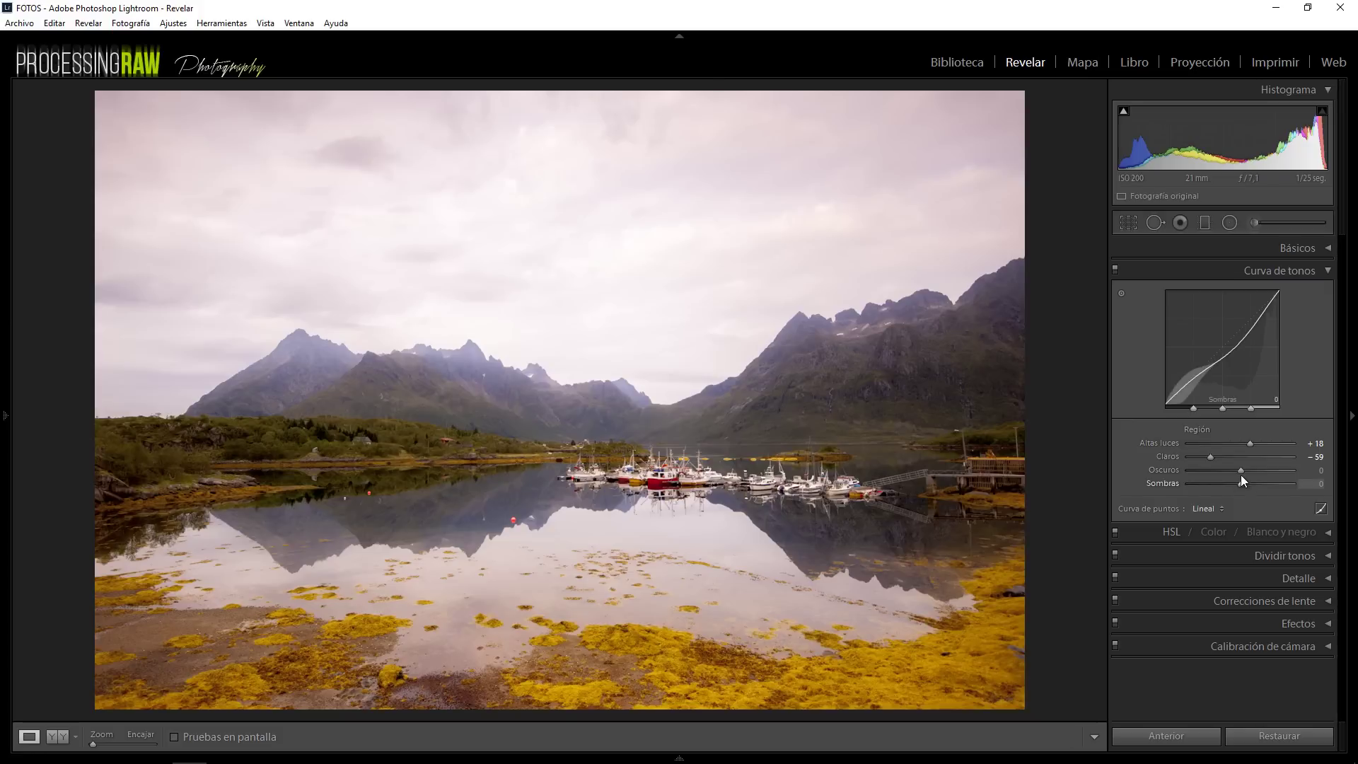
pyautogui.moveTo(1240, 470); pyautogui.dragTo(1244, 479)
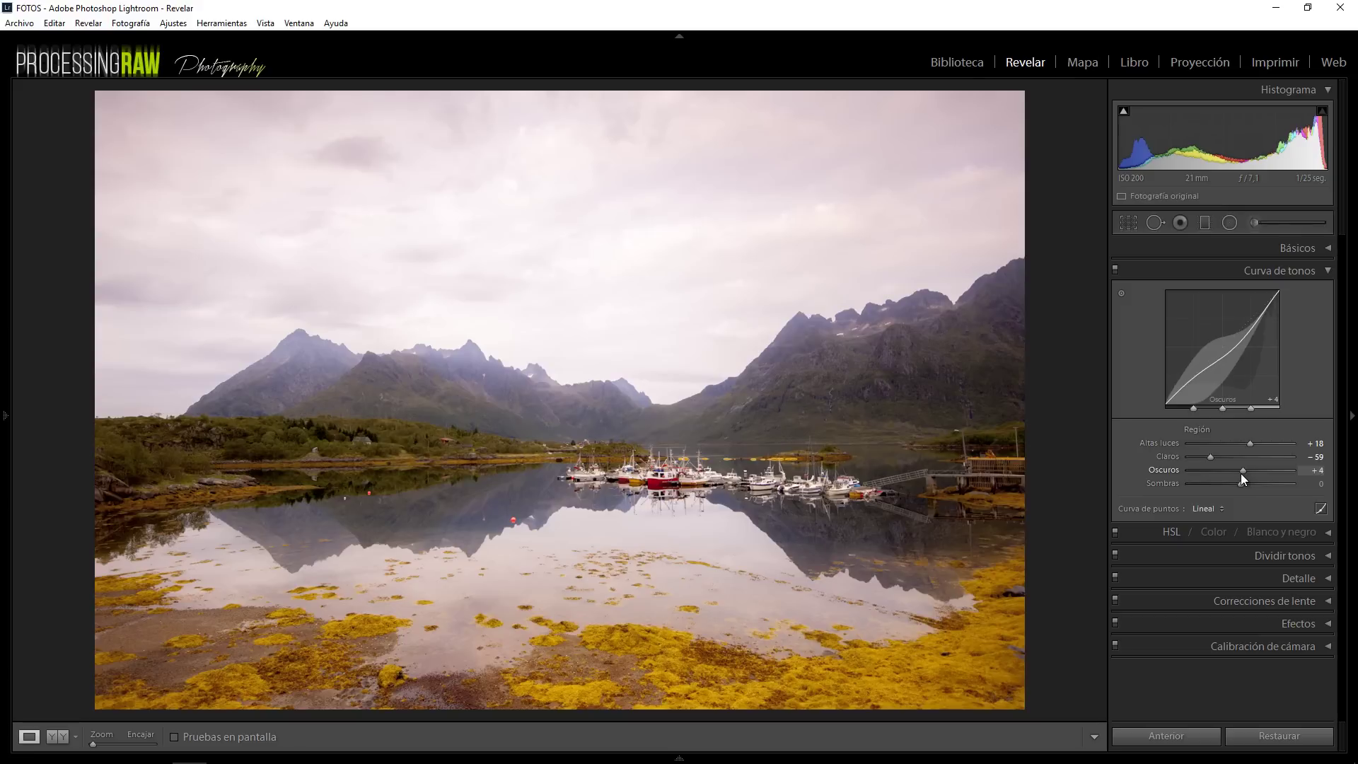
pyautogui.moveTo(1241, 474); pyautogui.dragTo(1246, 474)
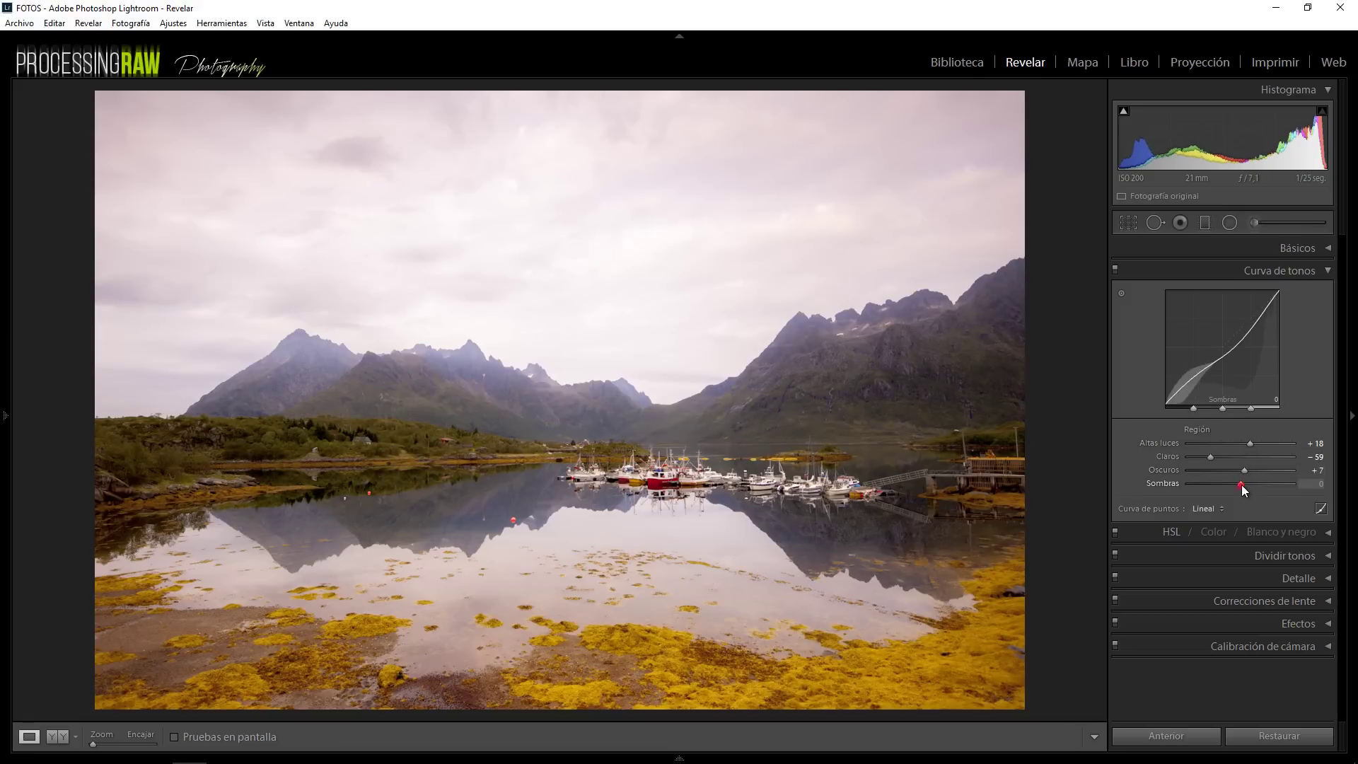
pyautogui.moveTo(1248, 484); pyautogui.dragTo(1233, 487)
# Expand the HSL panel and activate the targeted hue adjustment tool
pyautogui.click(1303, 272)
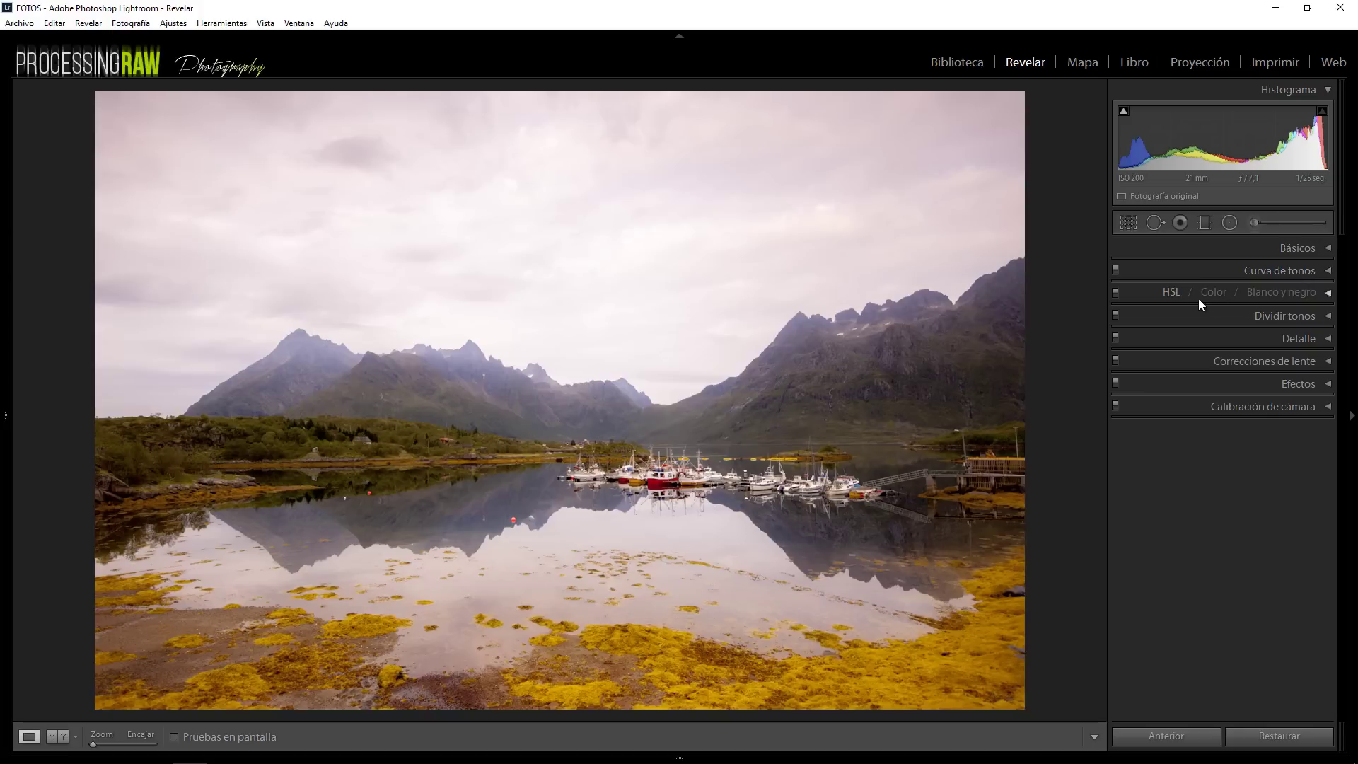
pyautogui.click(1320, 297)
pyautogui.click(1171, 293)
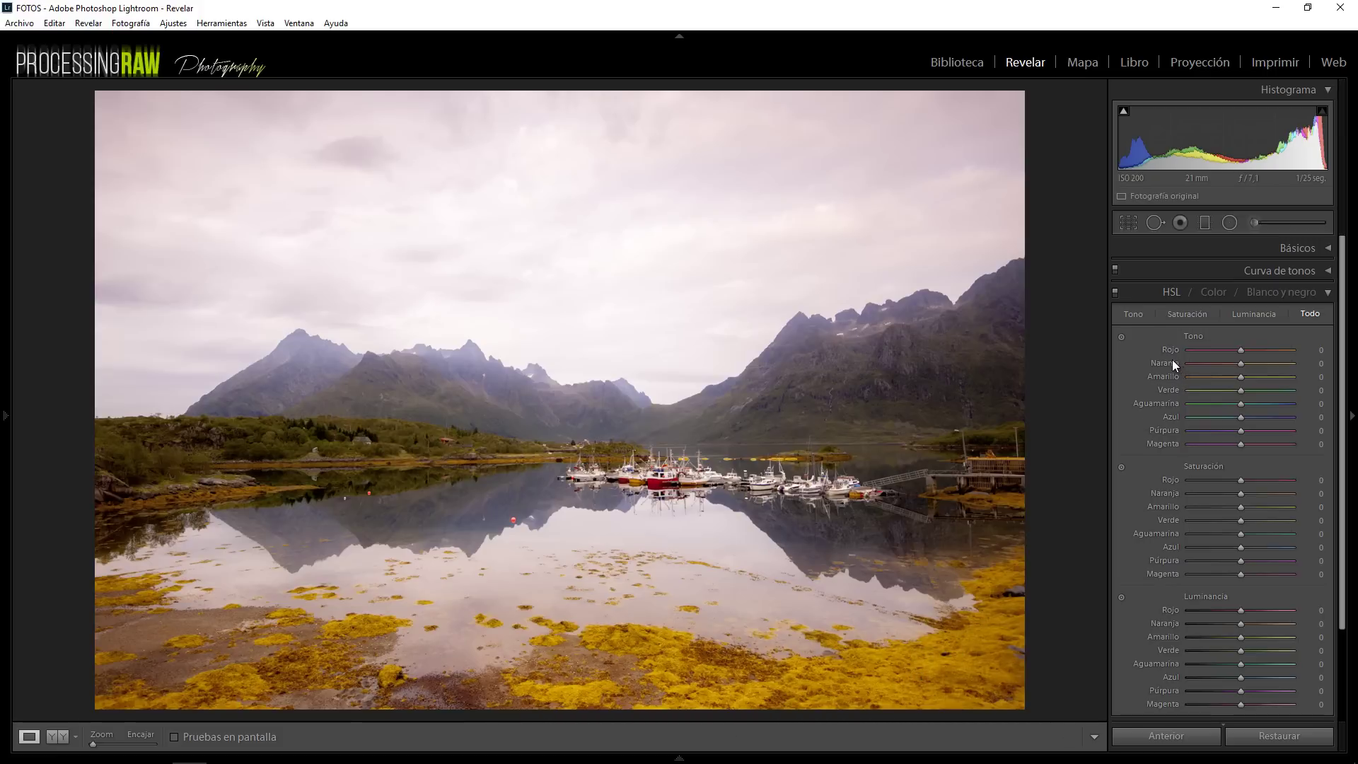
pyautogui.click(1122, 337)
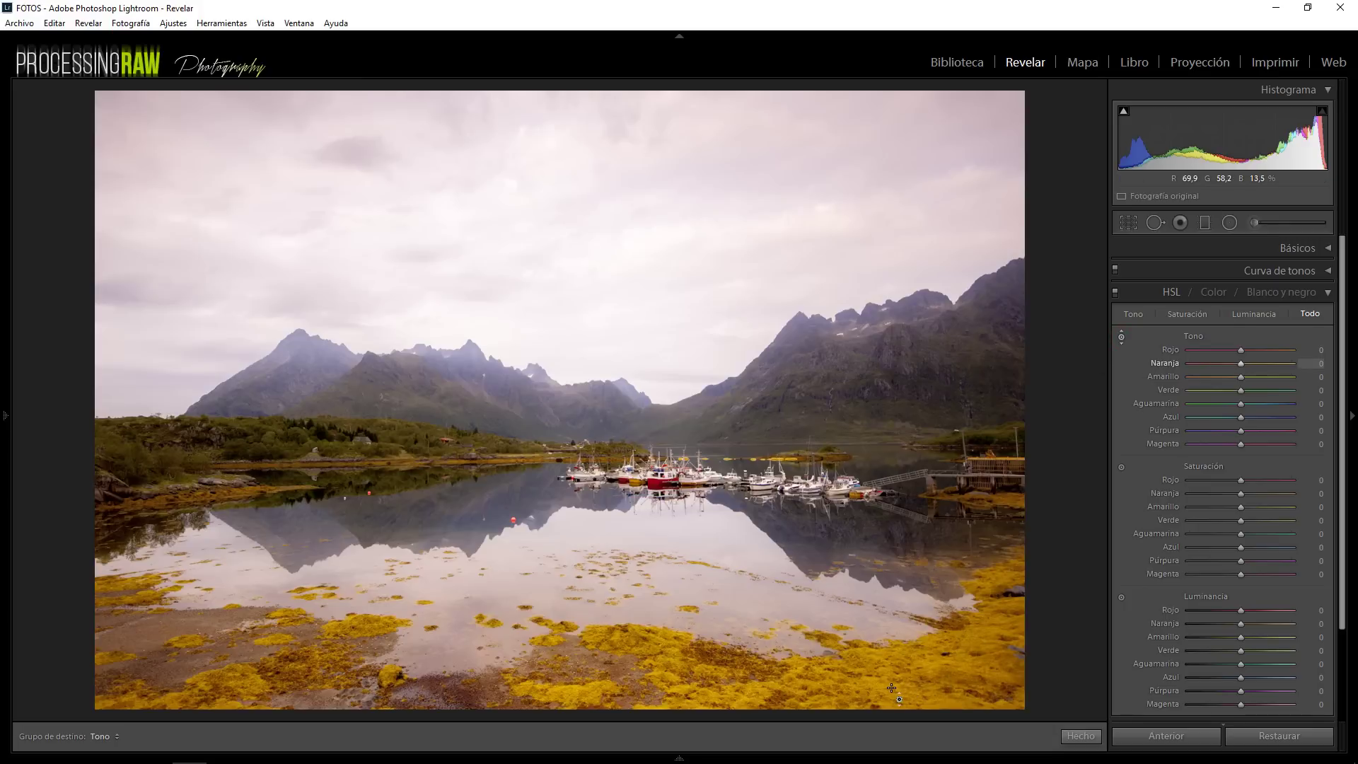
# Shift the moss hues on the photo to orange +62 and yellow +29
pyautogui.moveTo(891, 688); pyautogui.dragTo(888, 634)
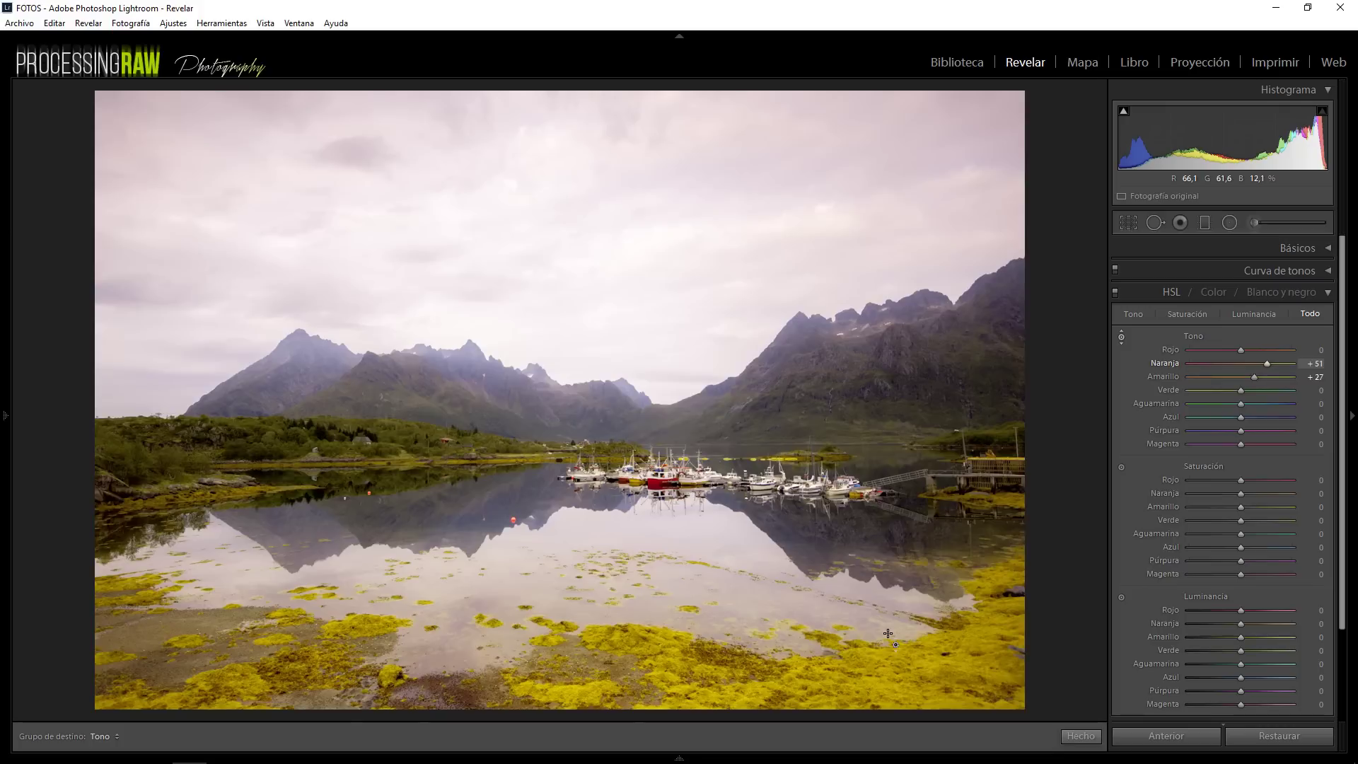
pyautogui.moveTo(888, 634); pyautogui.dragTo(891, 623)
pyautogui.moveTo(890, 661)
pyautogui.mouseDown()
pyautogui.moveTo(890, 738)
pyautogui.moveTo(893, 650)
pyautogui.mouseUp()
pyautogui.moveTo(1263, 376); pyautogui.dragTo(1273, 364)
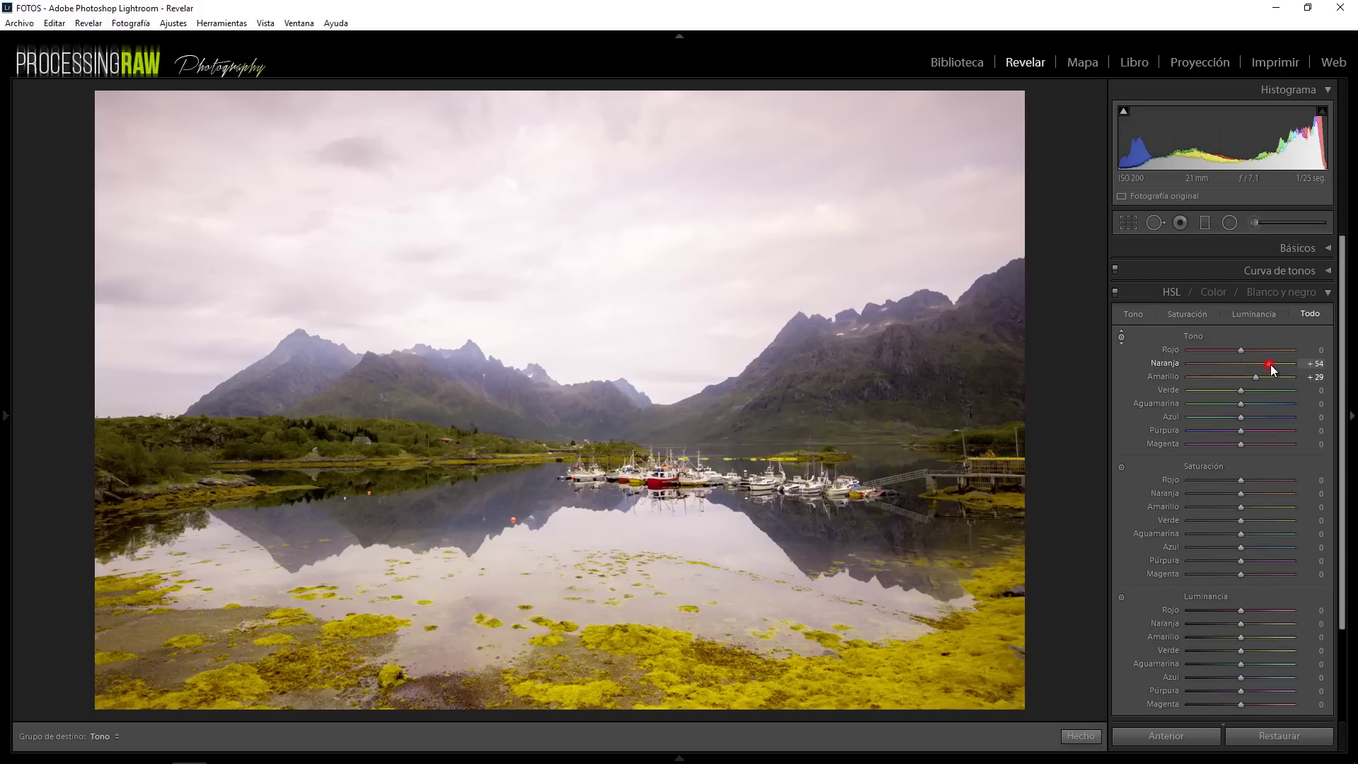
pyautogui.click(1201, 316)
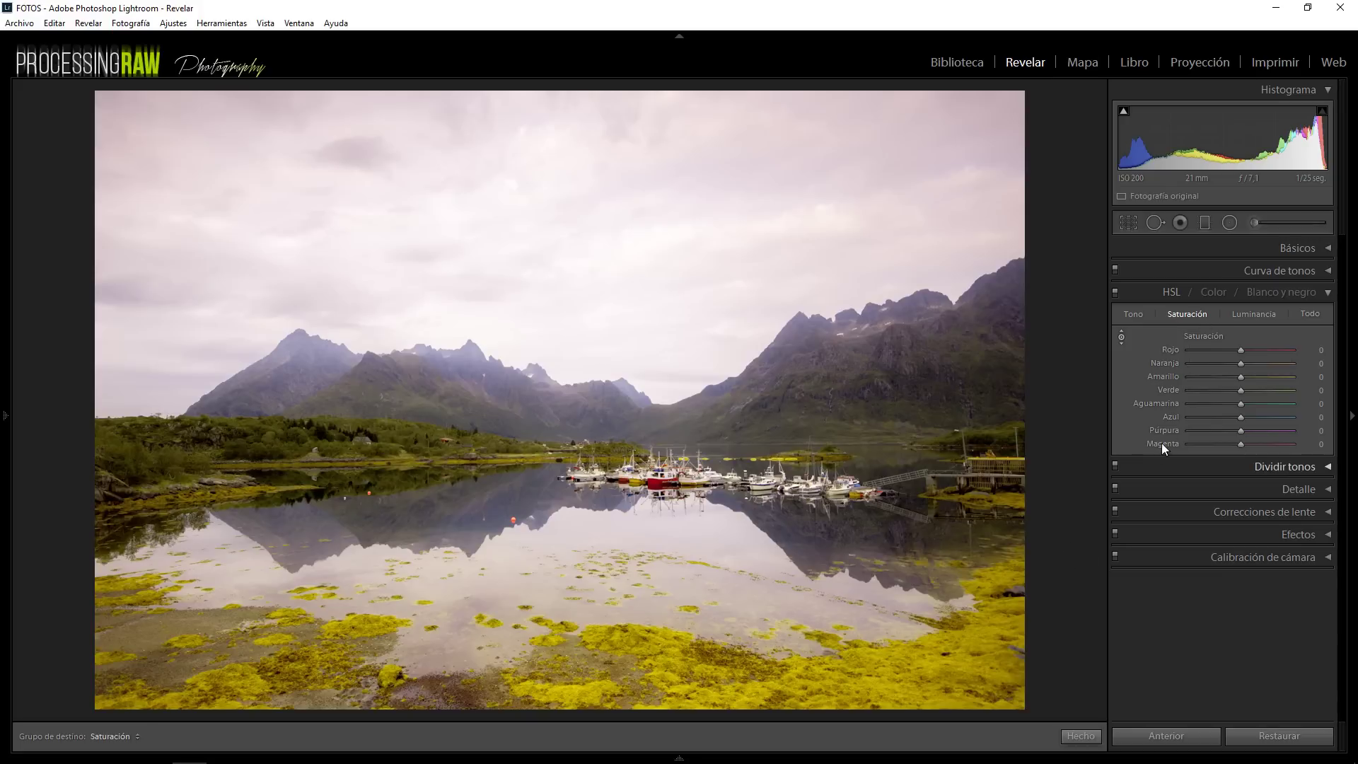
# Boost saturation of the red boat (+23), the moss (orange +18, yellow +20) and green (+21)
pyautogui.click(1121, 337)
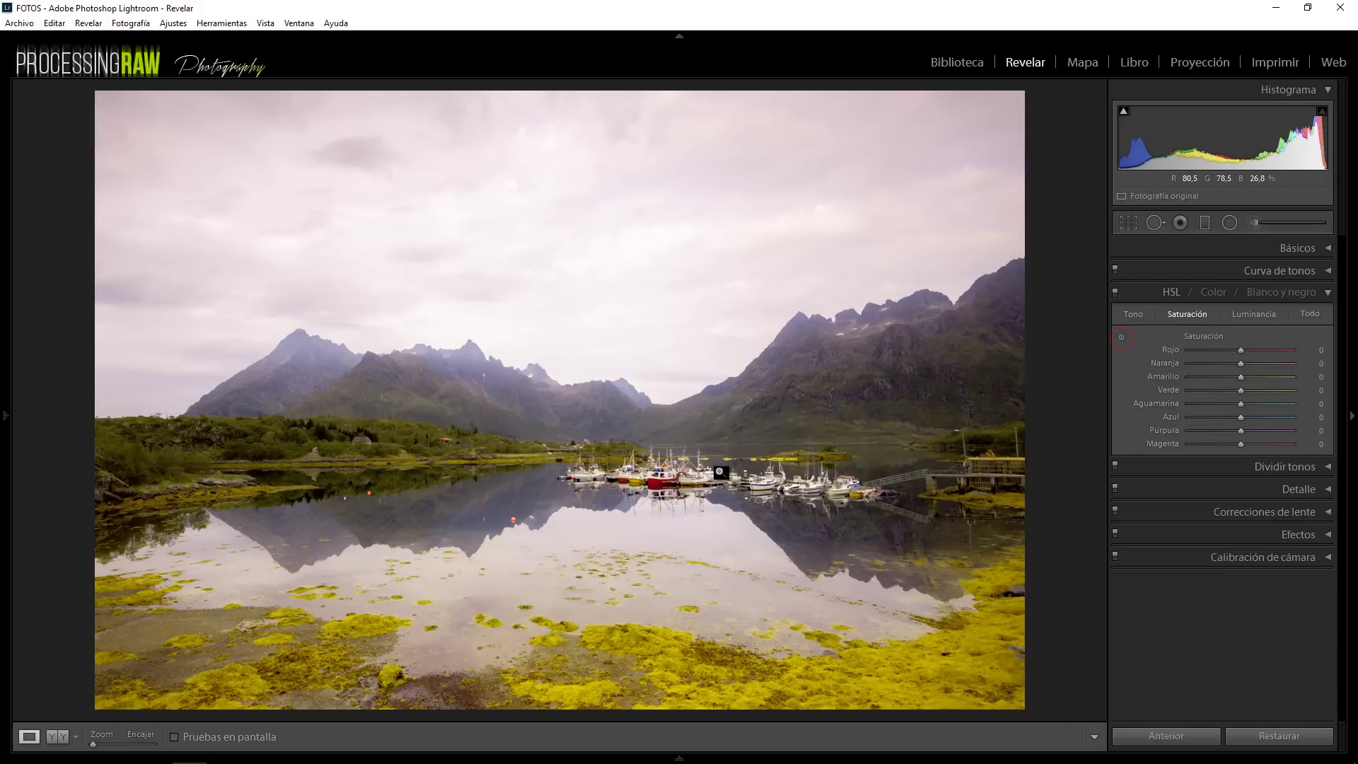
pyautogui.click(1122, 336)
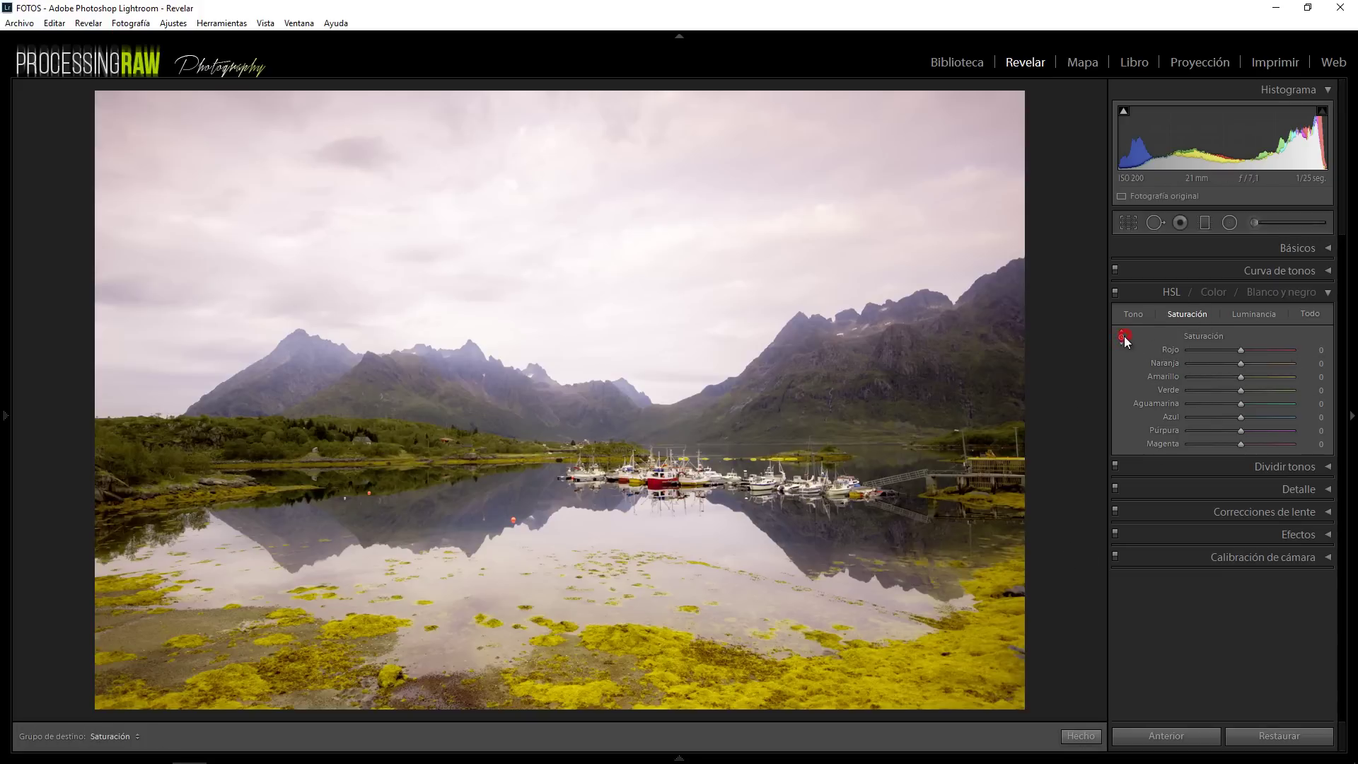
pyautogui.moveTo(662, 490); pyautogui.dragTo(656, 470)
pyautogui.moveTo(655, 469); pyautogui.dragTo(662, 493)
pyautogui.click(1121, 337)
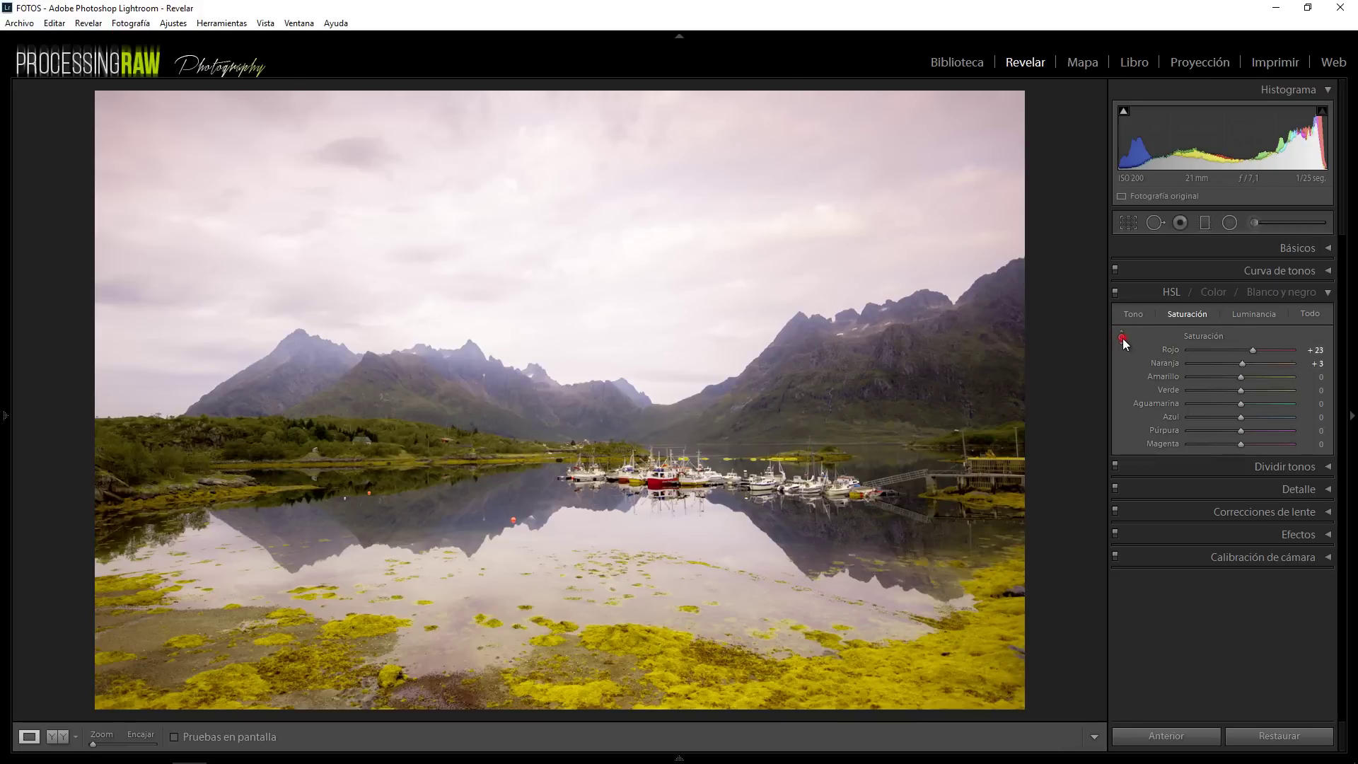
pyautogui.click(1123, 338)
pyautogui.moveTo(391, 440); pyautogui.dragTo(391, 410)
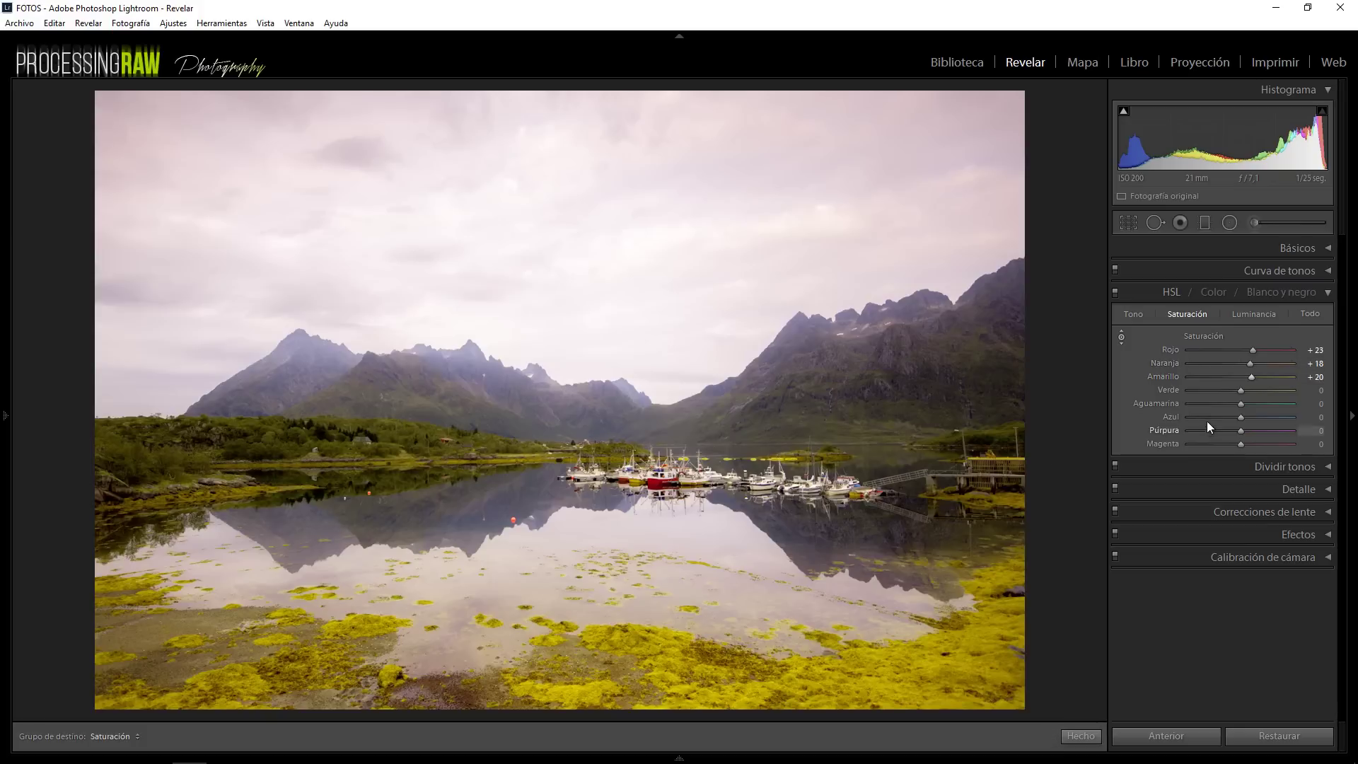
pyautogui.moveTo(1242, 391); pyautogui.dragTo(1252, 391)
# Darken the yellow moss luminance to orange −9 and yellow −3 using the targeted tool
pyautogui.click(1249, 315)
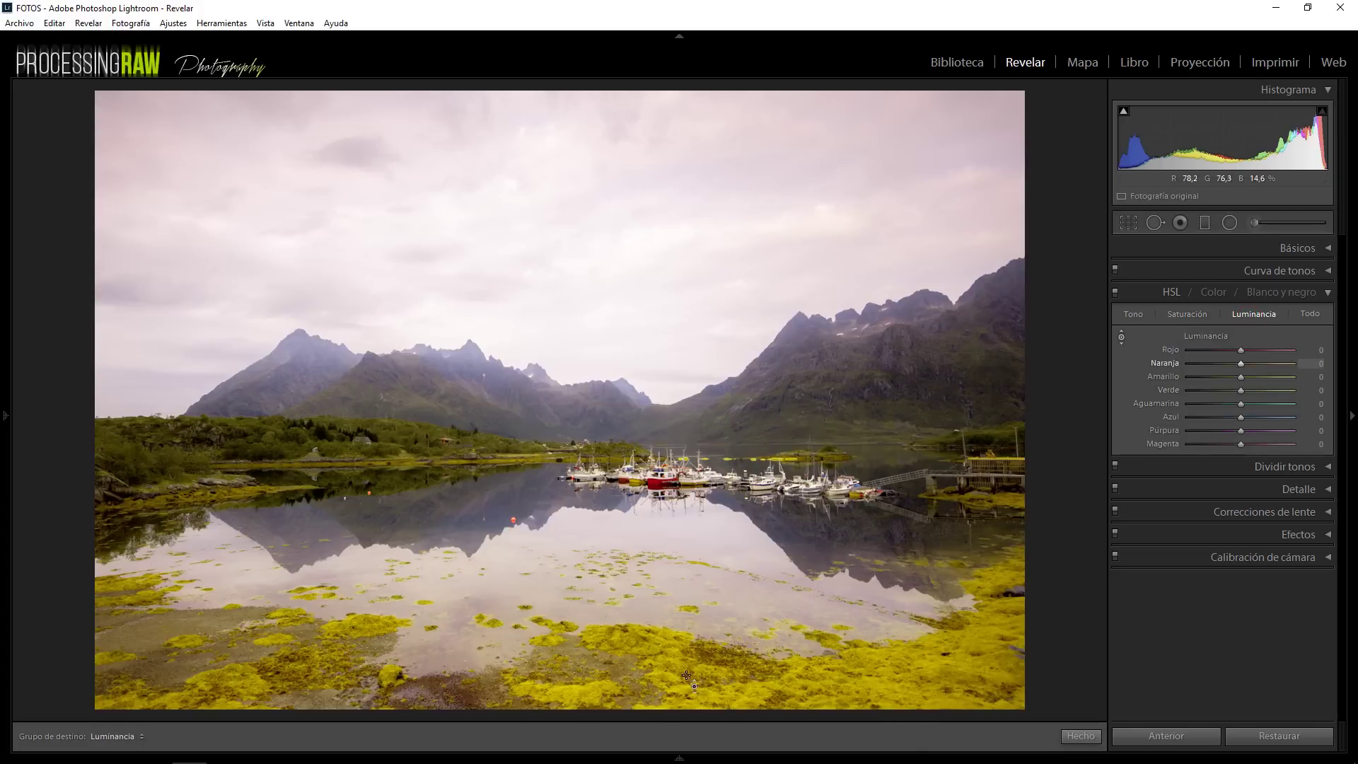
pyautogui.click(1124, 337)
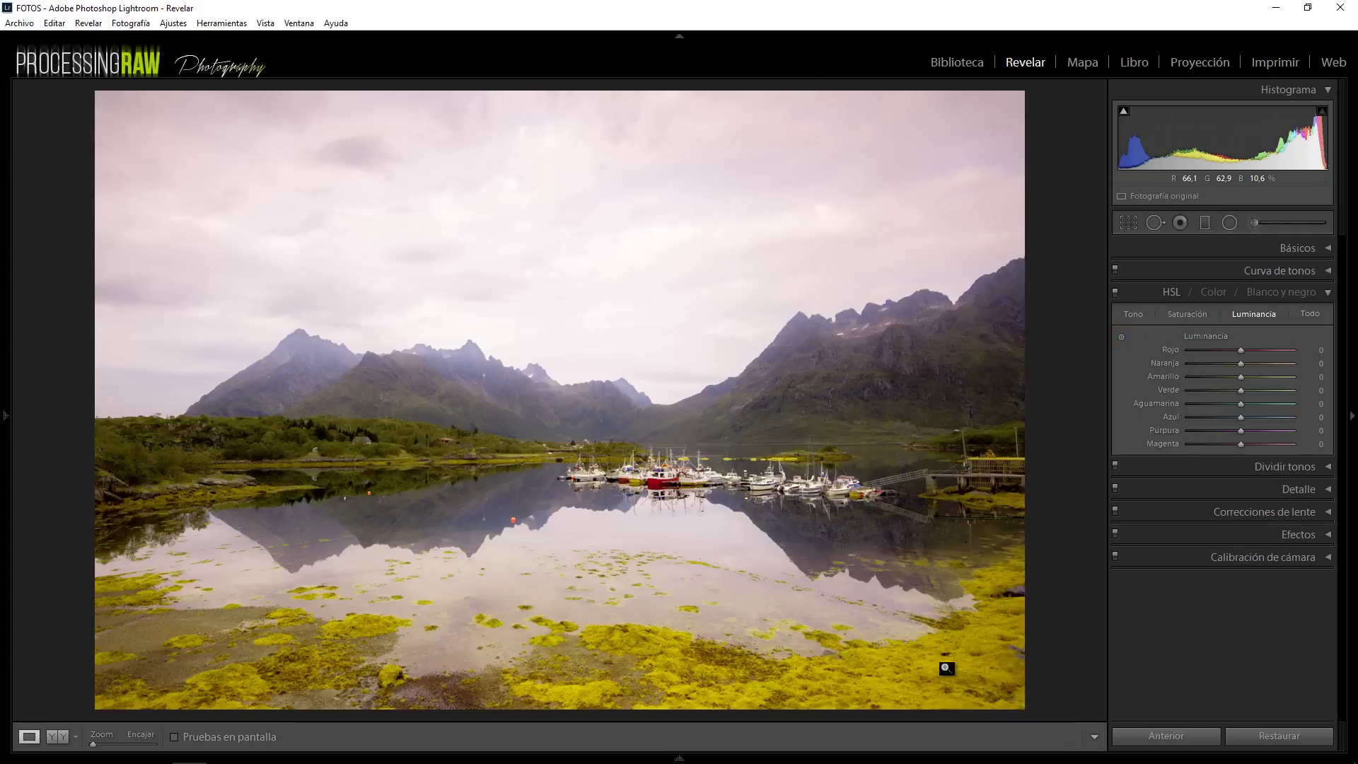
pyautogui.click(1121, 337)
pyautogui.moveTo(1026, 538); pyautogui.dragTo(975, 618)
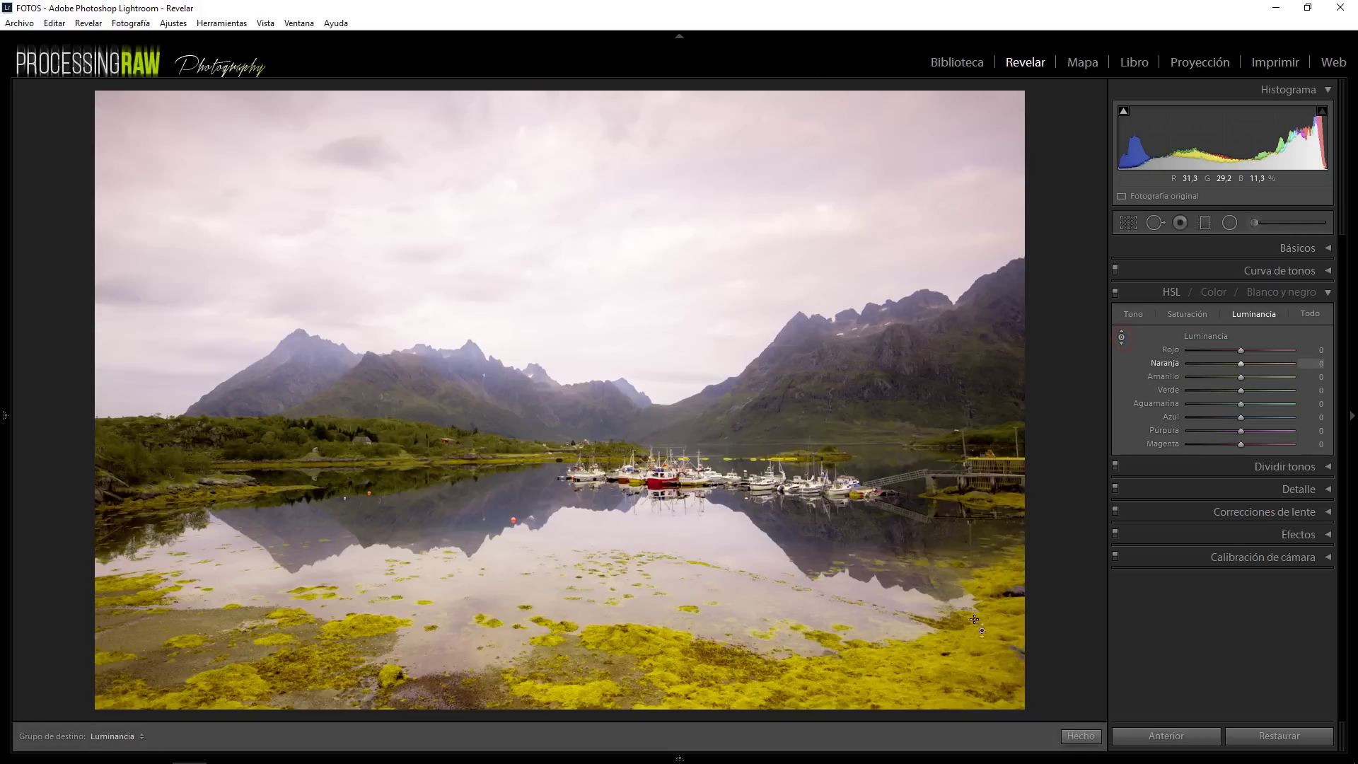
pyautogui.moveTo(934, 669); pyautogui.dragTo(934, 669)
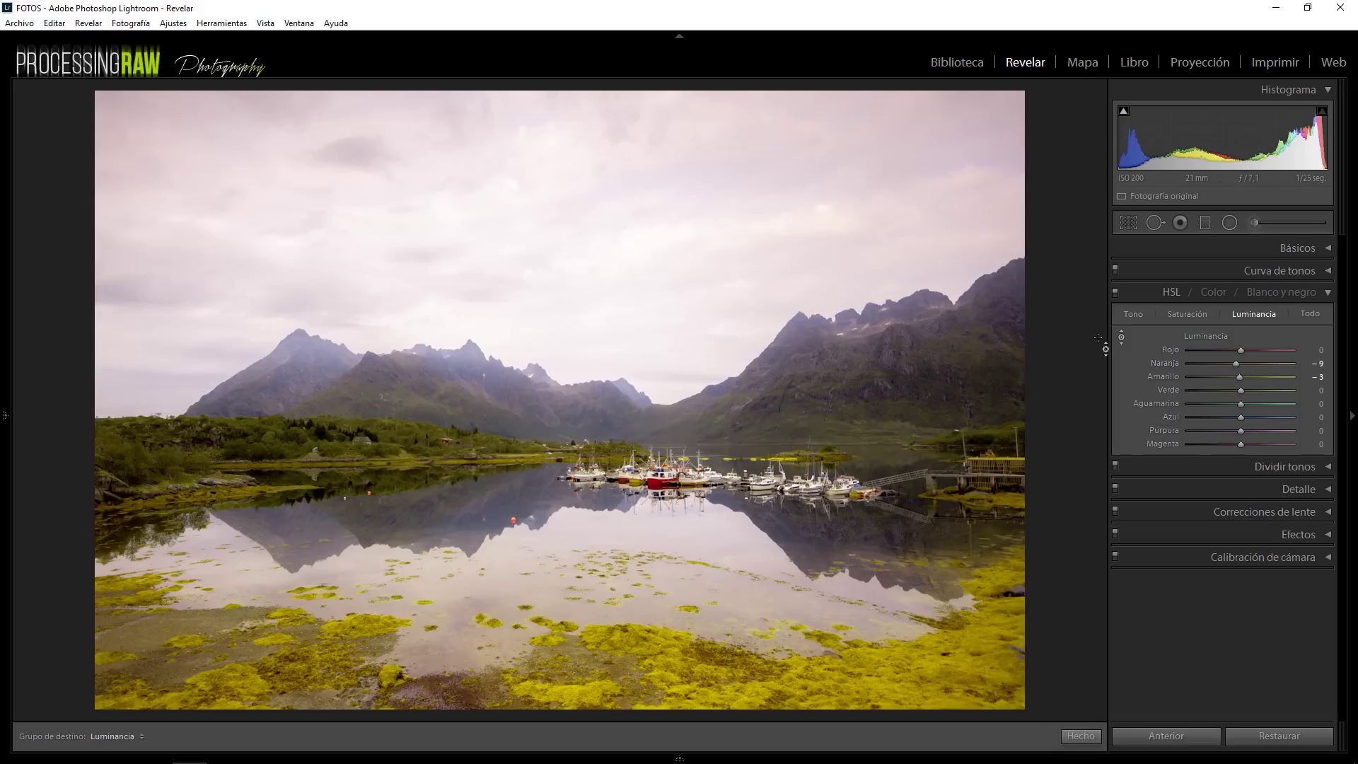
pyautogui.click(1122, 336)
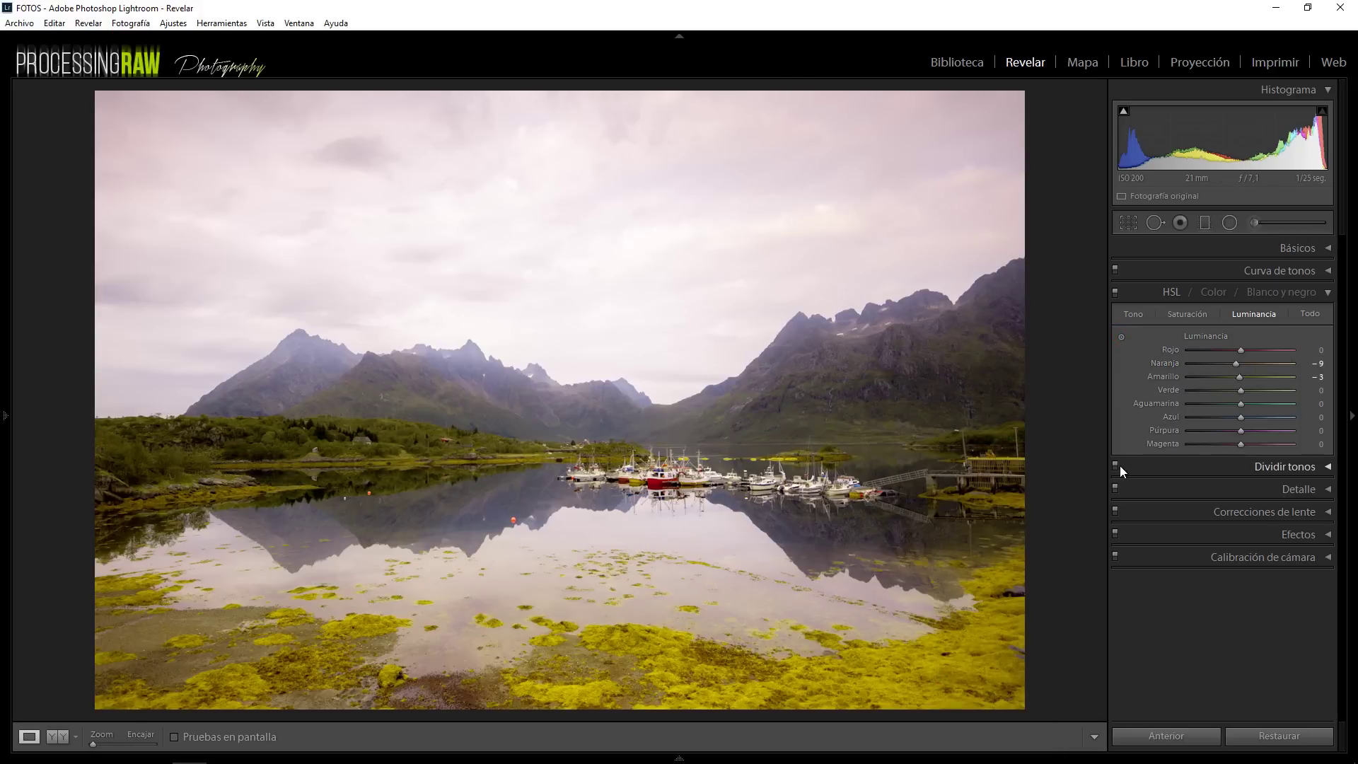
# Compare the photo with and without HSL, then collapse the HSL panel
pyautogui.click(1116, 293)
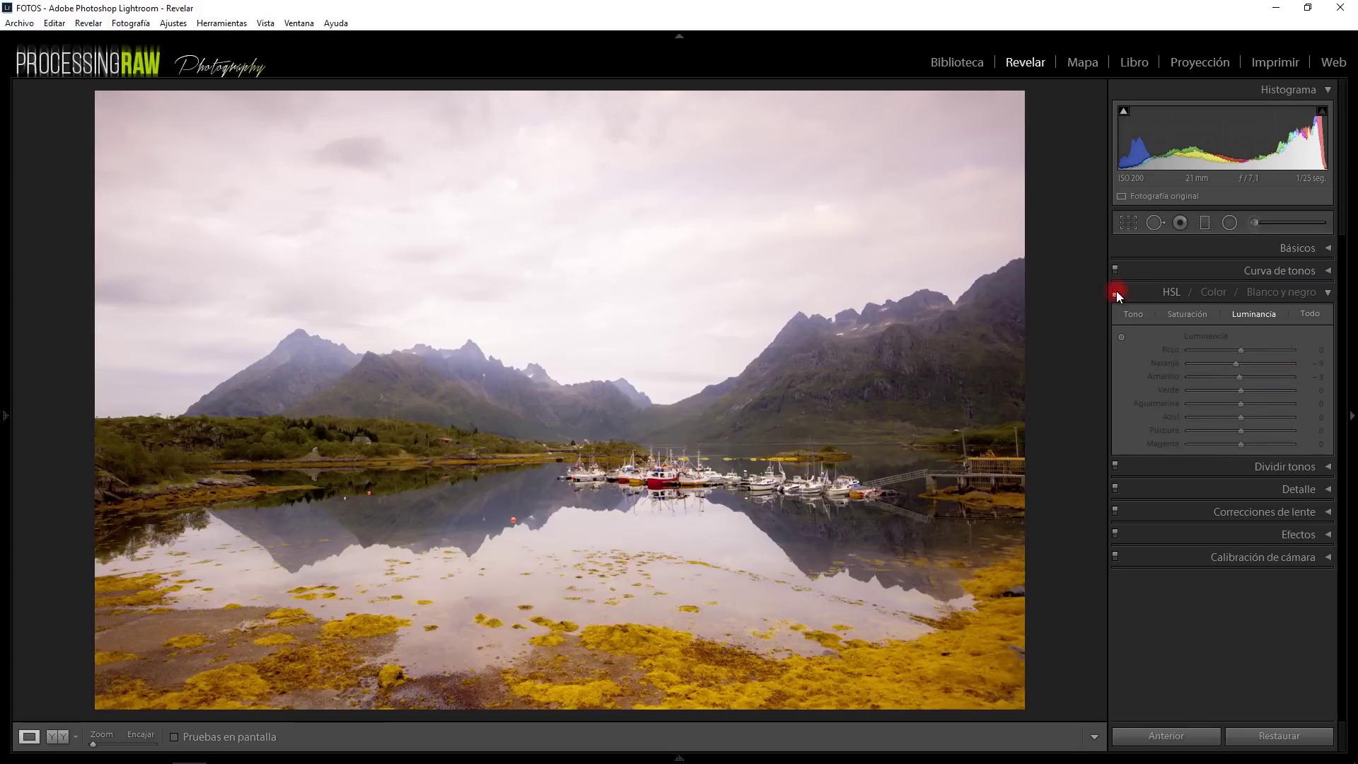
pyautogui.click(1116, 293)
pyautogui.click(1116, 293)
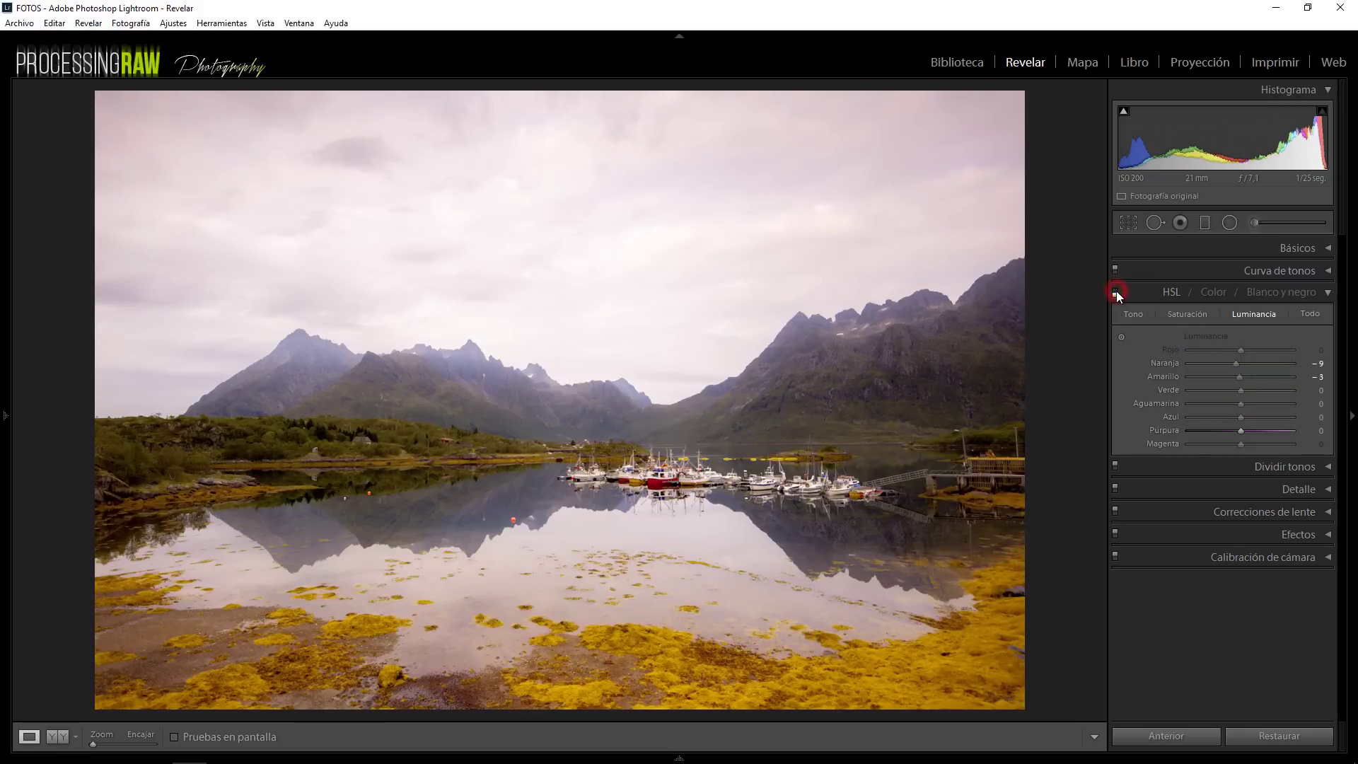
pyautogui.click(1117, 293)
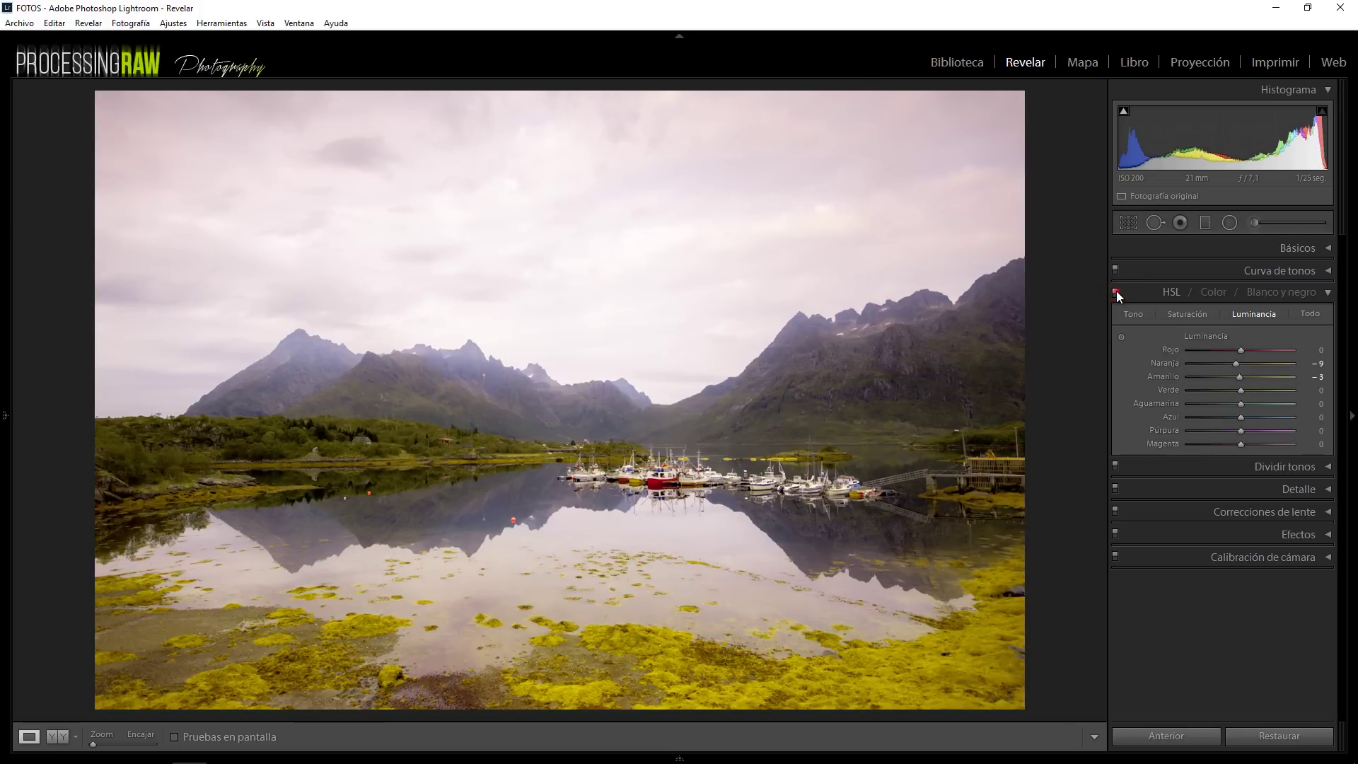
pyautogui.click(1117, 293)
pyautogui.click(1116, 293)
pyautogui.click(1326, 292)
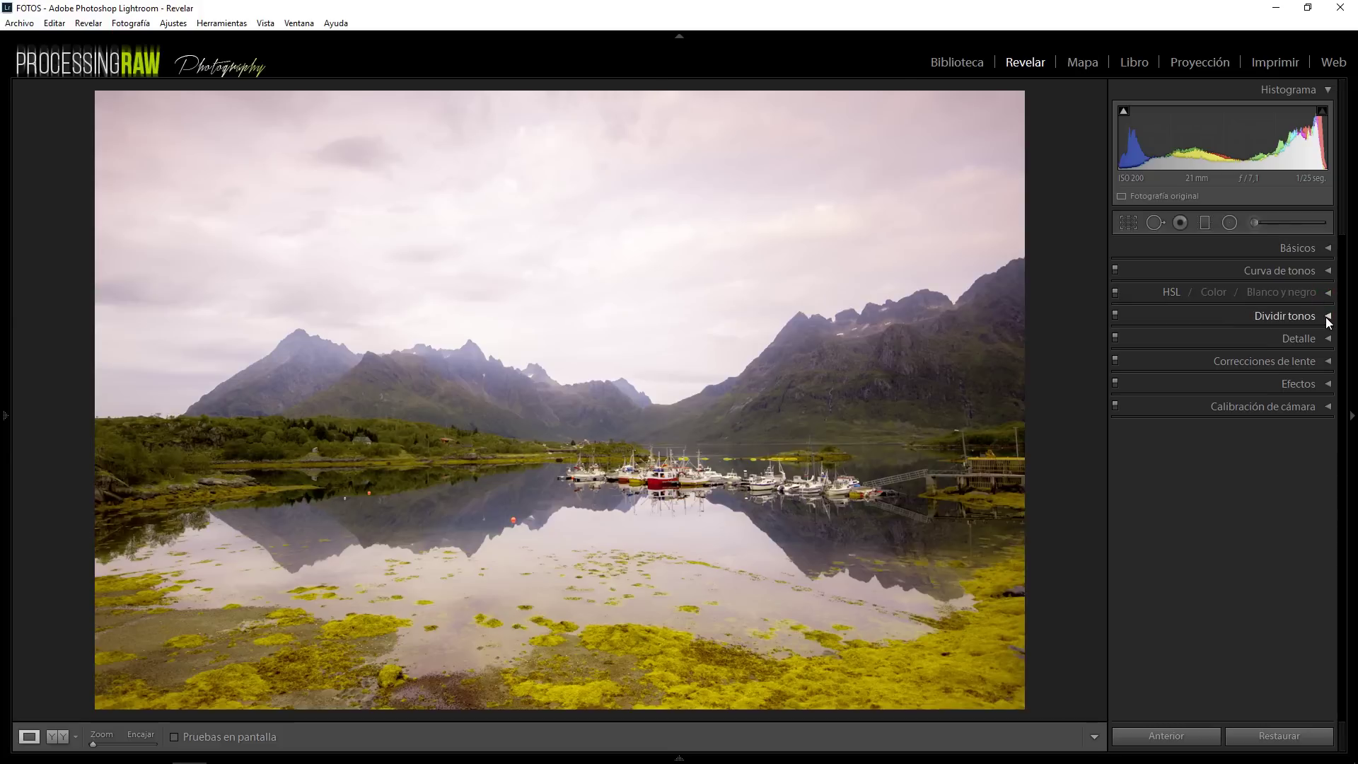
# Tint the split-toning highlights with a warm colour of hue 42 and saturation 30
pyautogui.click(1327, 316)
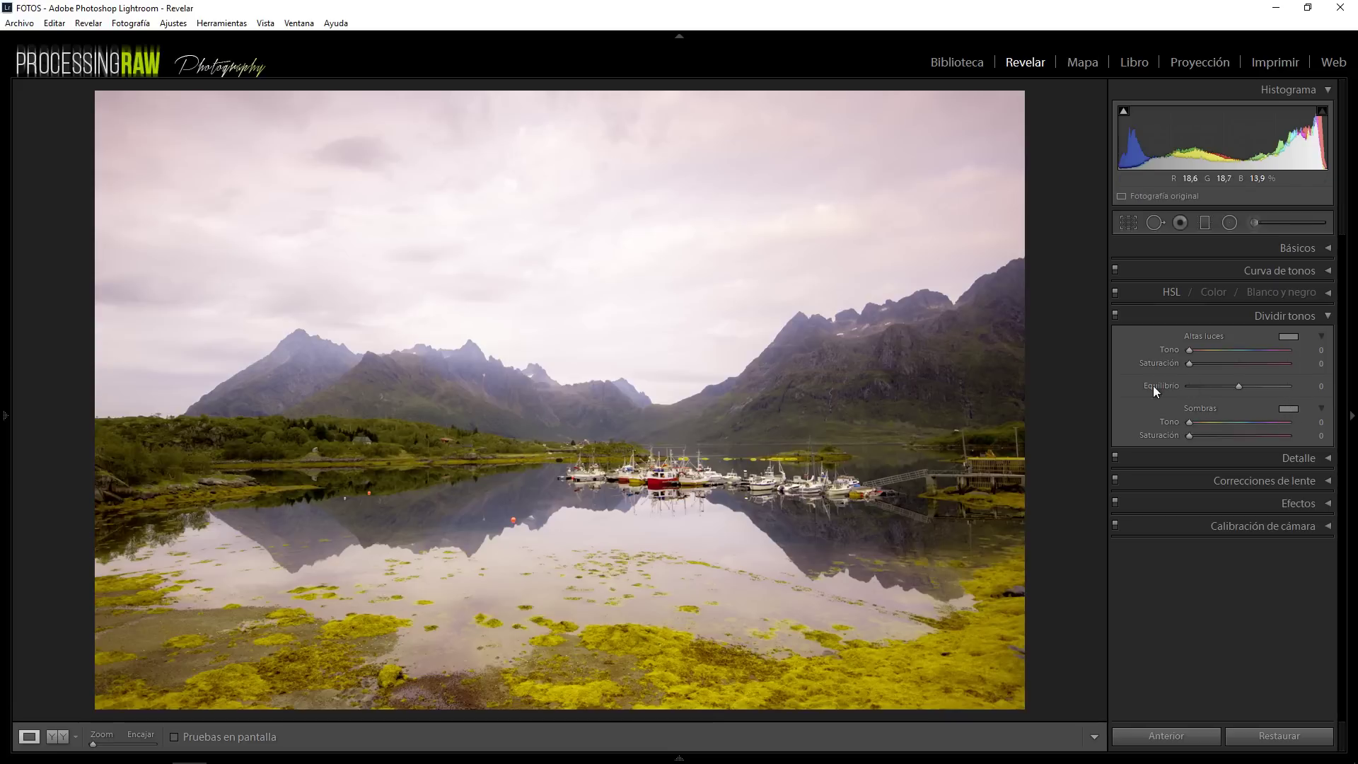
pyautogui.click(1289, 338)
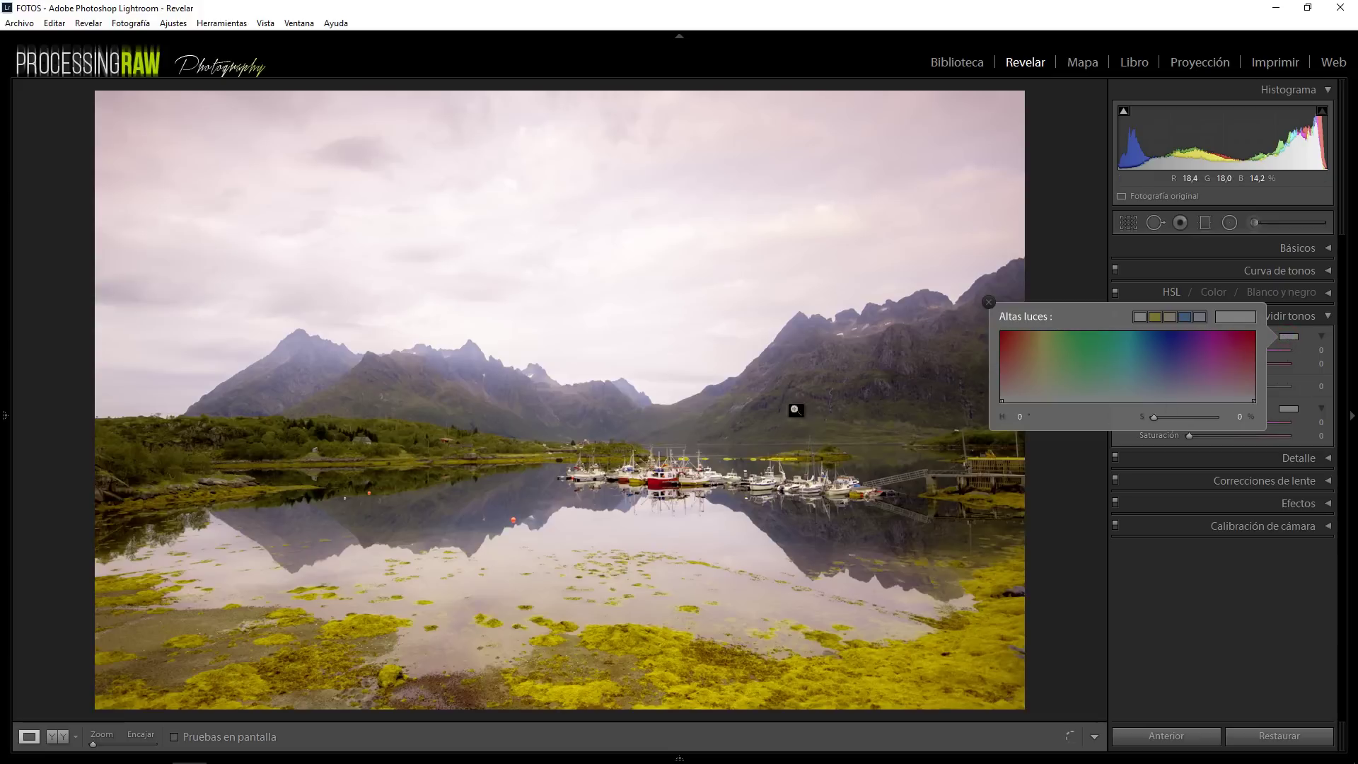
pyautogui.click(1034, 370)
pyautogui.moveTo(1033, 370); pyautogui.dragTo(1031, 344)
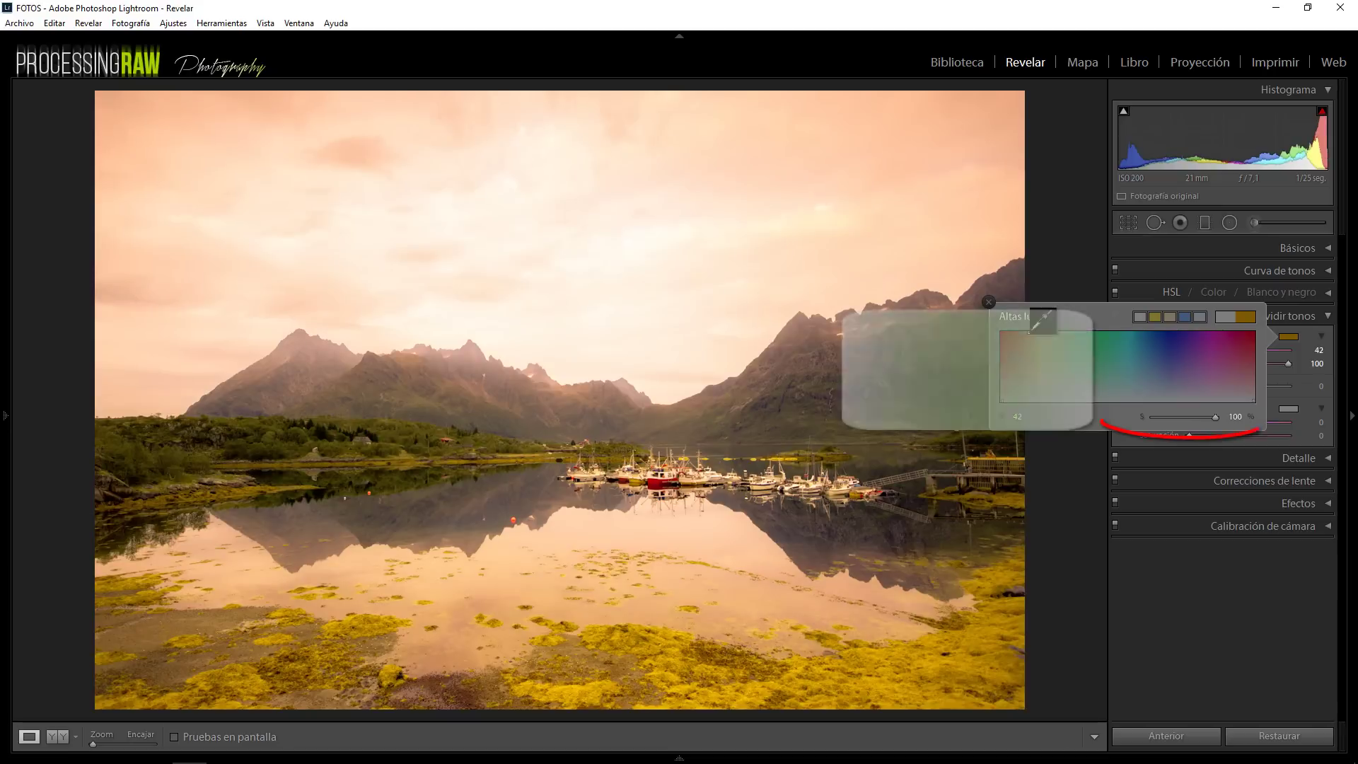
pyautogui.moveTo(1204, 418); pyautogui.dragTo(1186, 422)
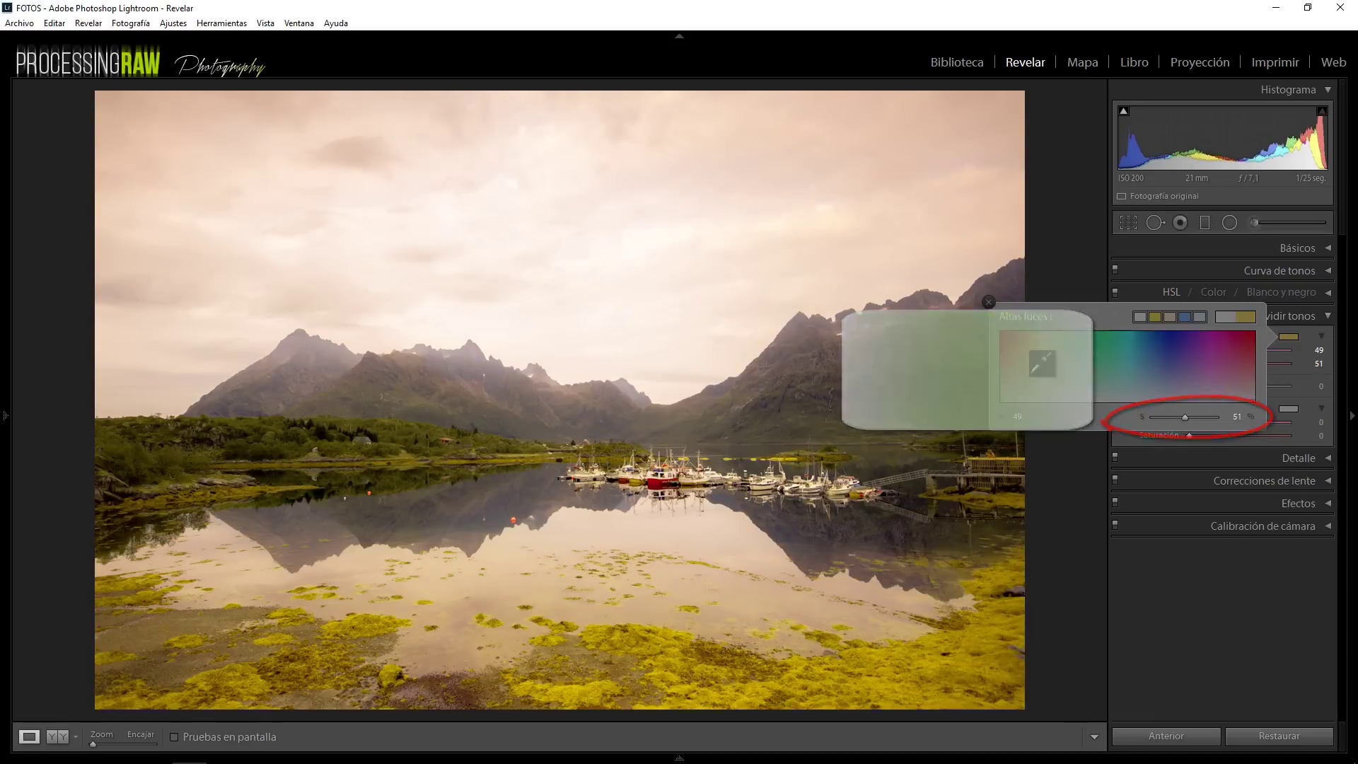
pyautogui.moveTo(1030, 368); pyautogui.dragTo(1033, 346)
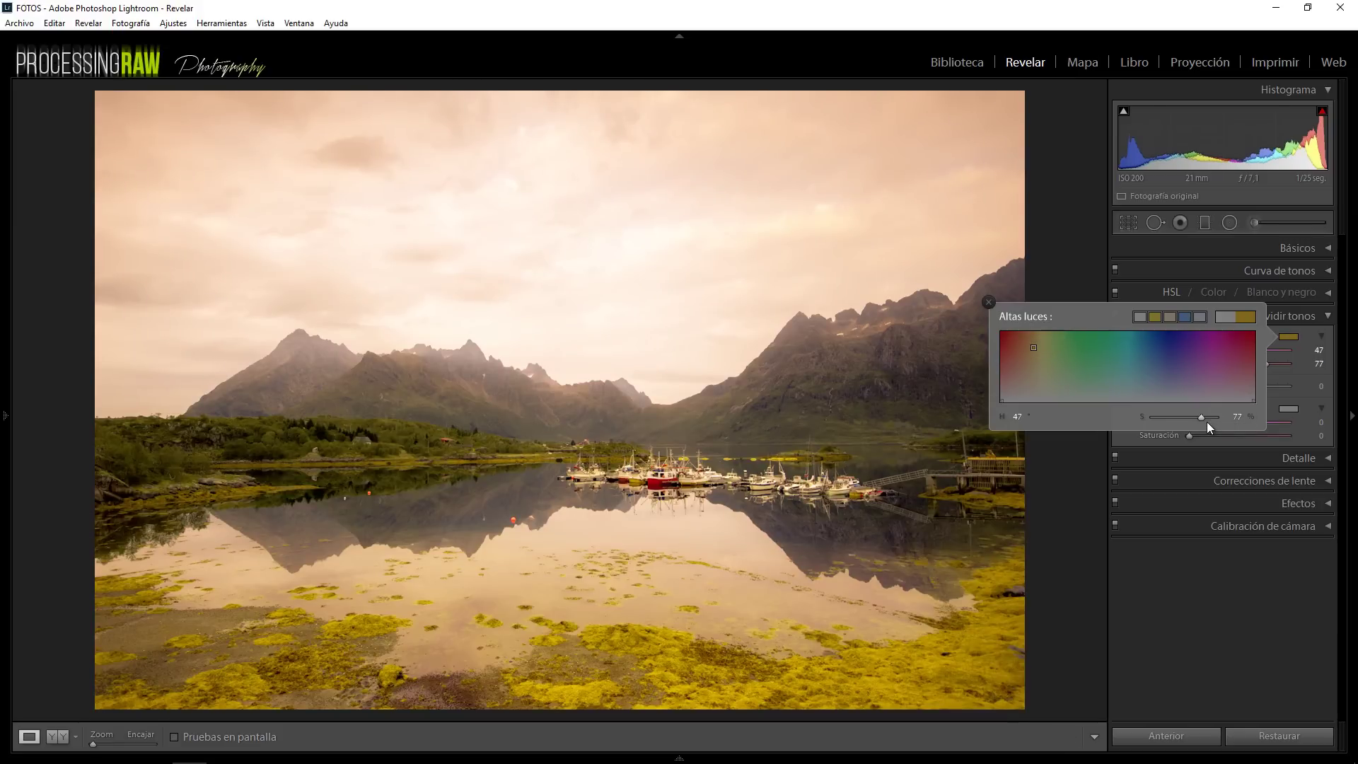
pyautogui.moveTo(1202, 418); pyautogui.dragTo(1195, 418)
pyautogui.moveTo(1195, 418); pyautogui.dragTo(1178, 420)
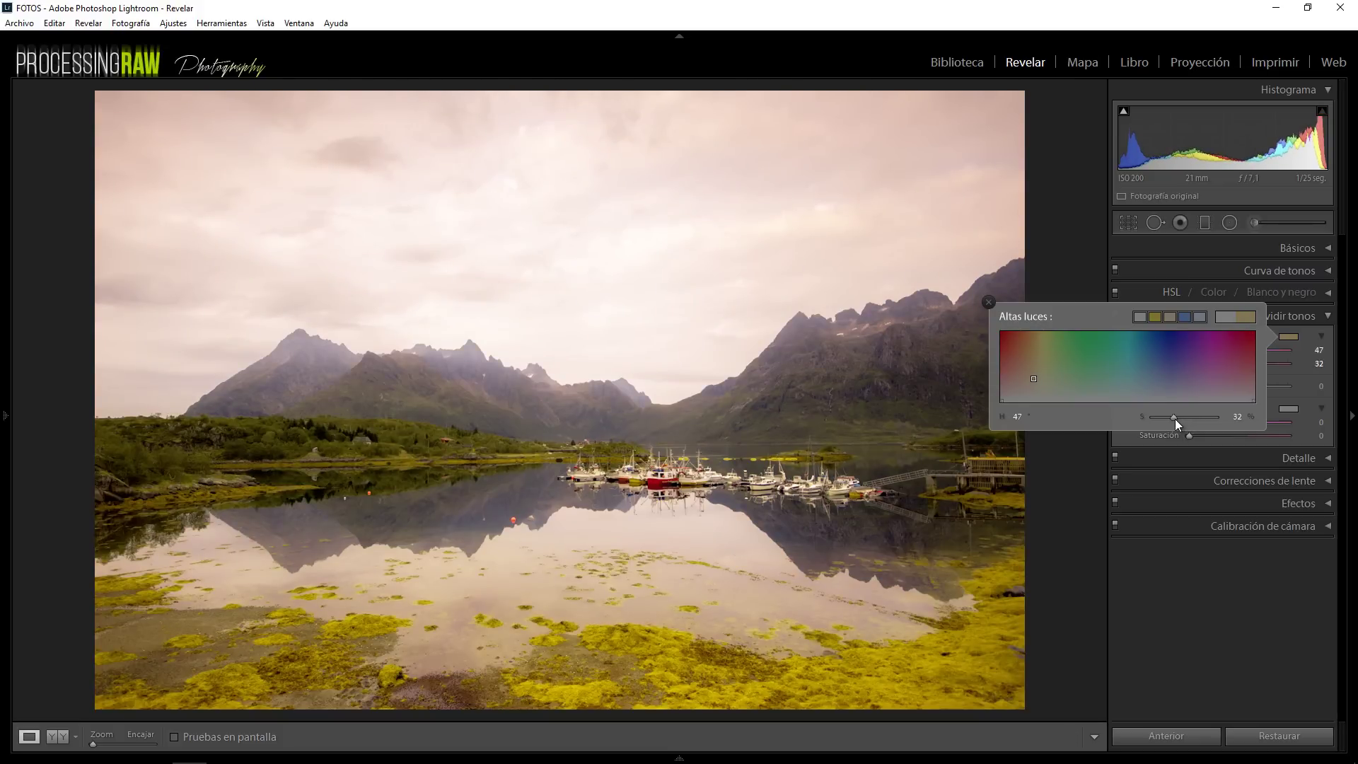
pyautogui.moveTo(1175, 418); pyautogui.dragTo(1173, 419)
pyautogui.moveTo(1025, 373); pyautogui.dragTo(1032, 382)
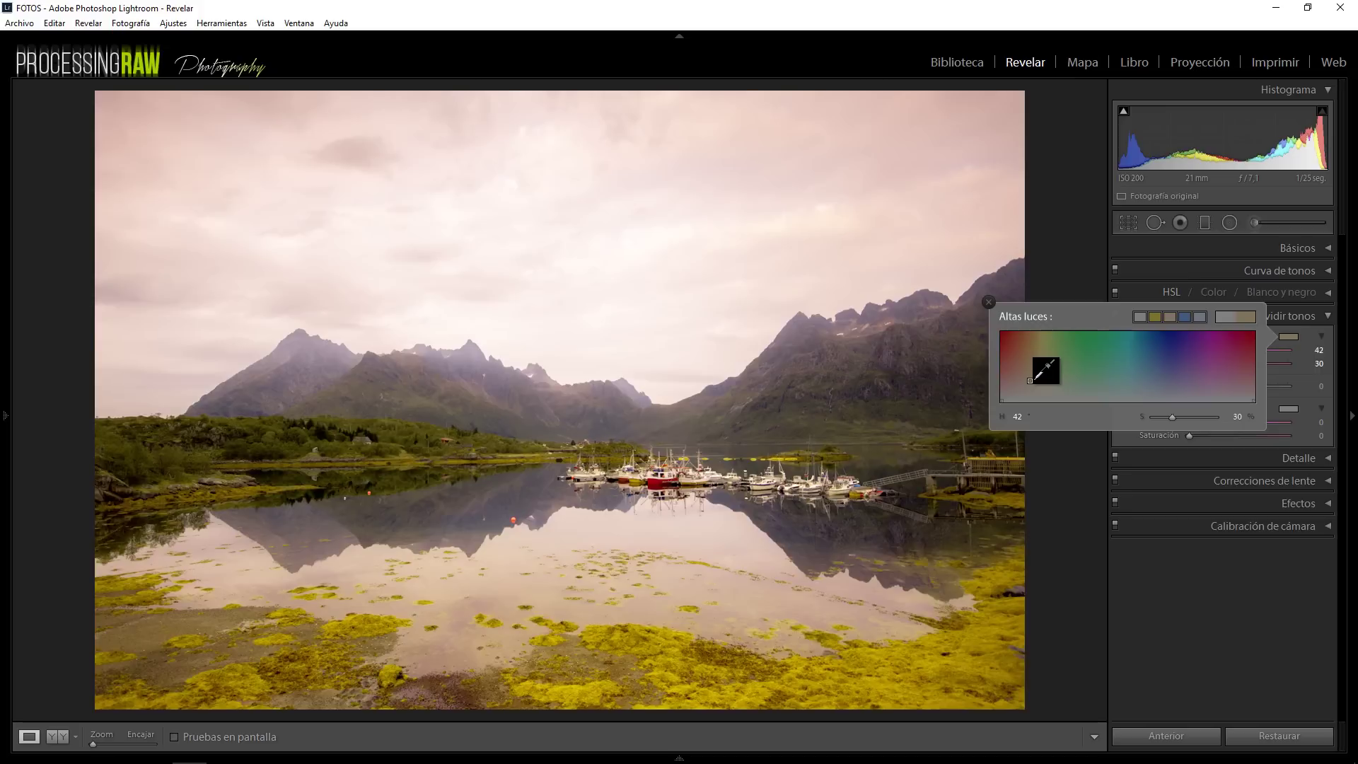
# Tint the split-tone shadows purple at hue 260, saturation 20, with balance +9
pyautogui.click(1307, 405)
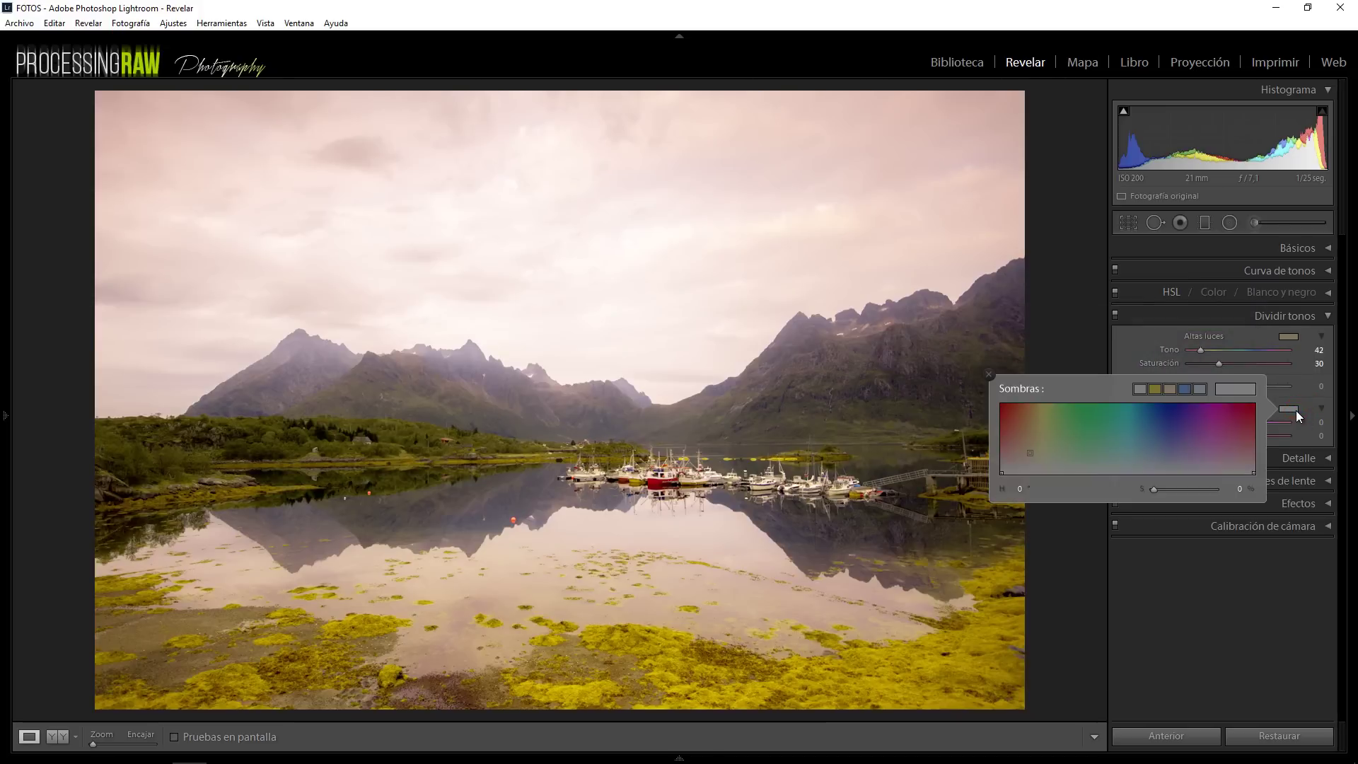
pyautogui.moveTo(1031, 452); pyautogui.dragTo(1171, 448)
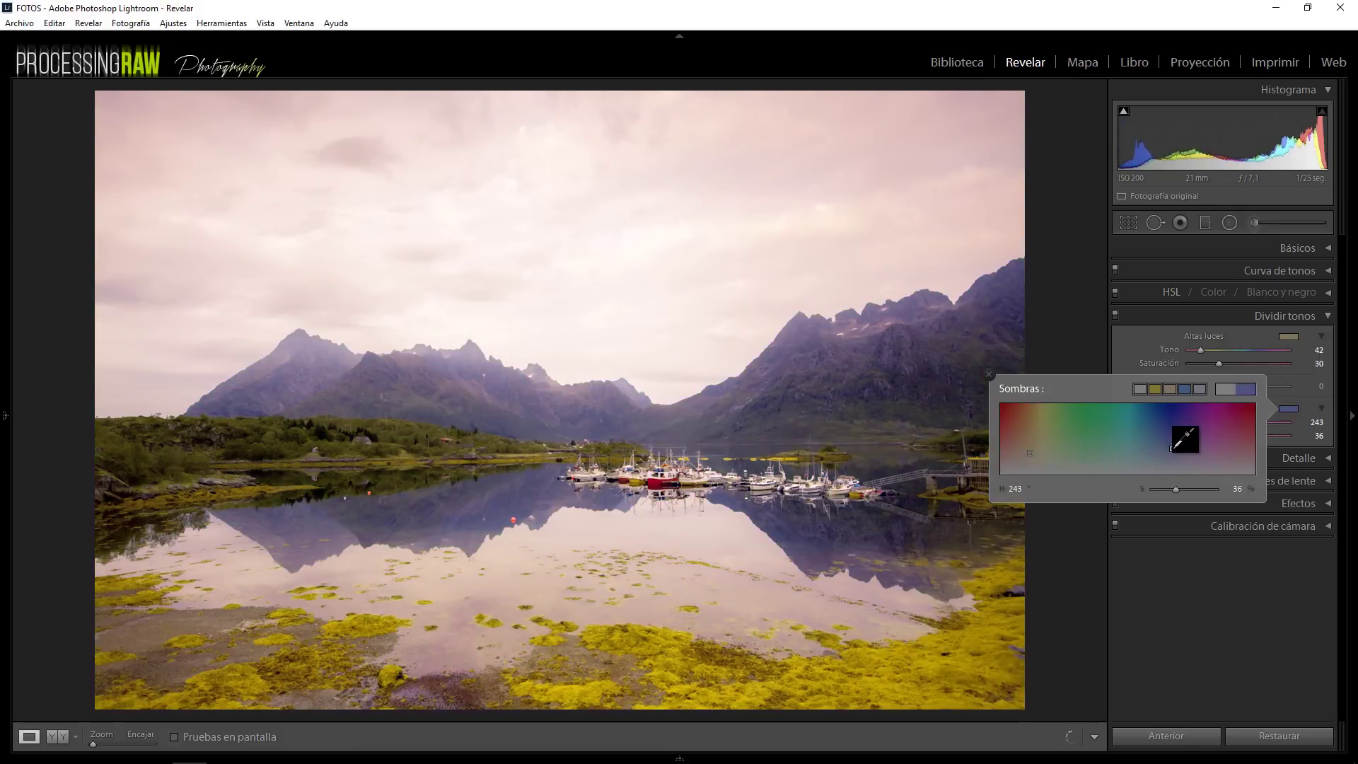
pyautogui.moveTo(1171, 448); pyautogui.dragTo(1183, 449)
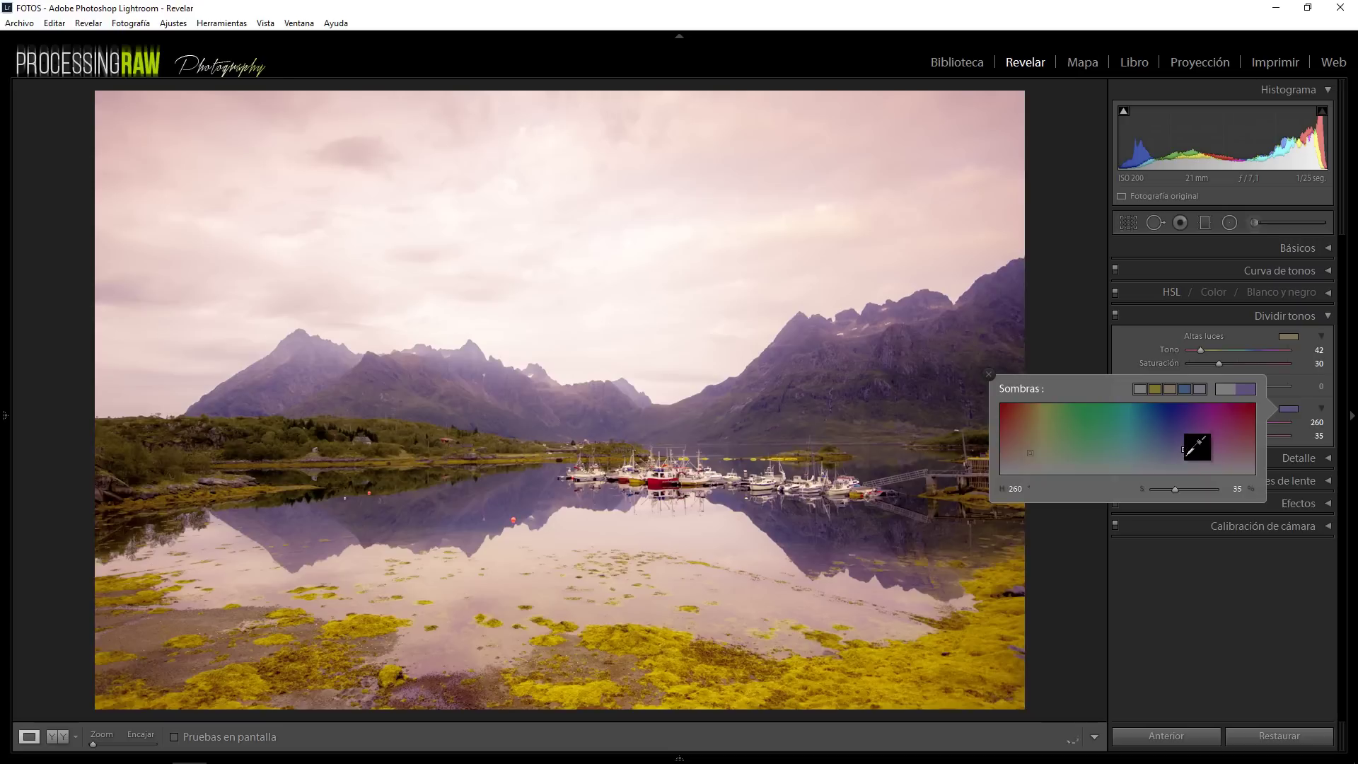
pyautogui.moveTo(1183, 449); pyautogui.dragTo(1183, 450)
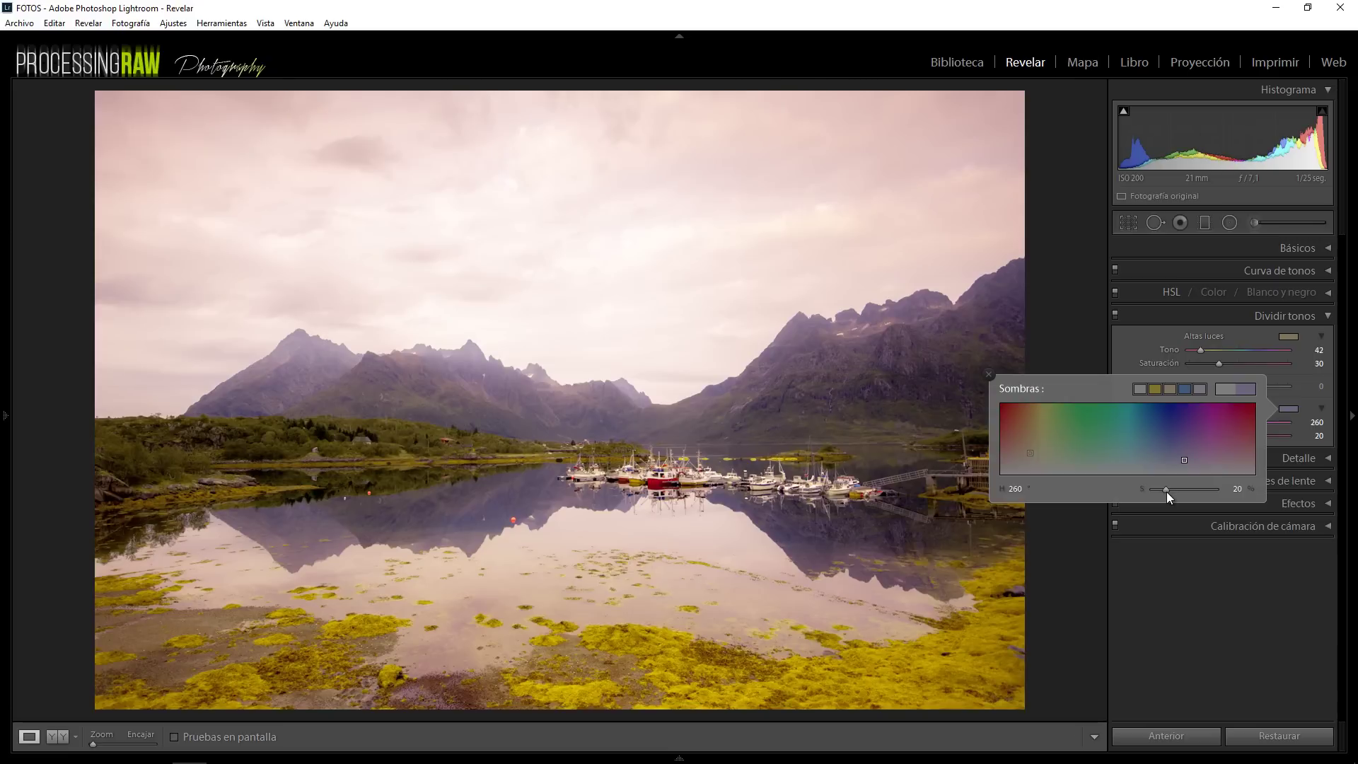
pyautogui.click(1312, 404)
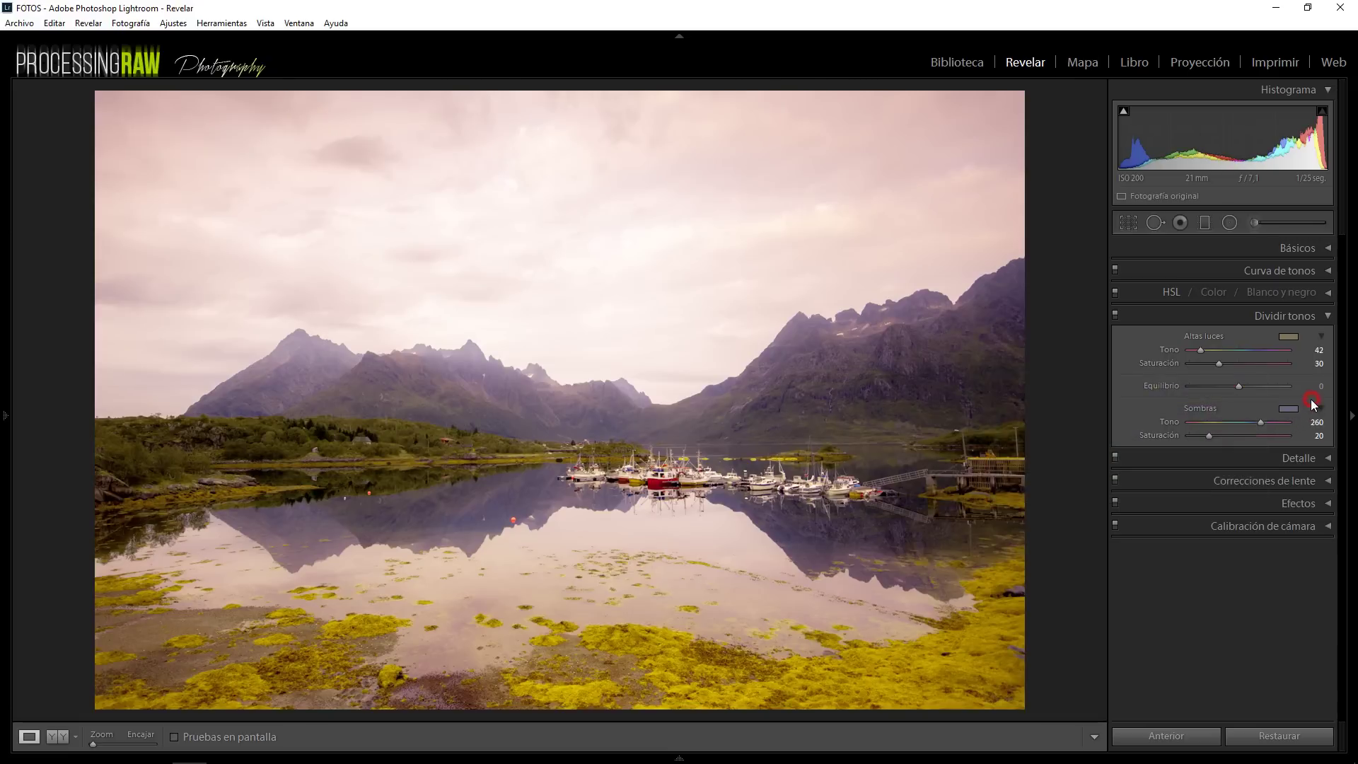
pyautogui.moveTo(1237, 388); pyautogui.dragTo(1246, 387)
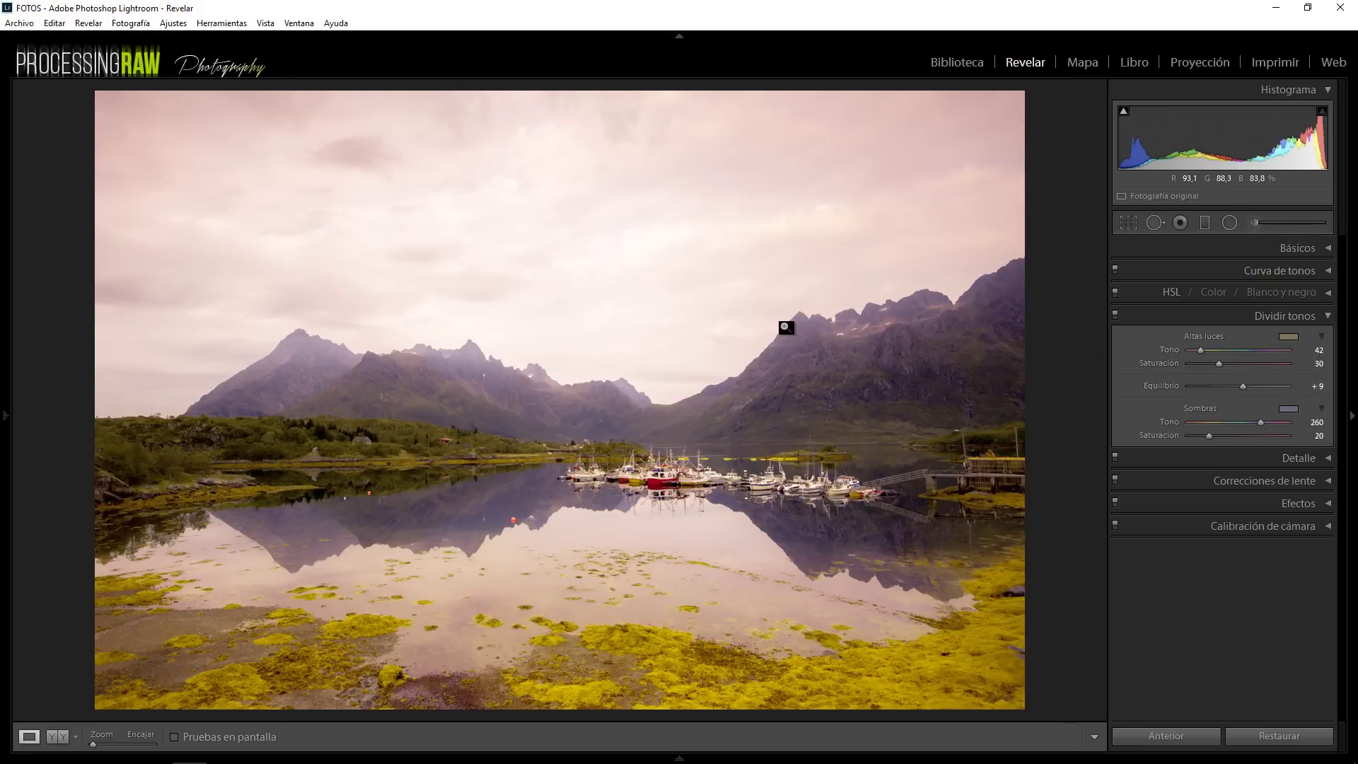
# Open the Detail settings and inspect the mountainside and fjord at 1:1 zoom
pyautogui.click(1323, 319)
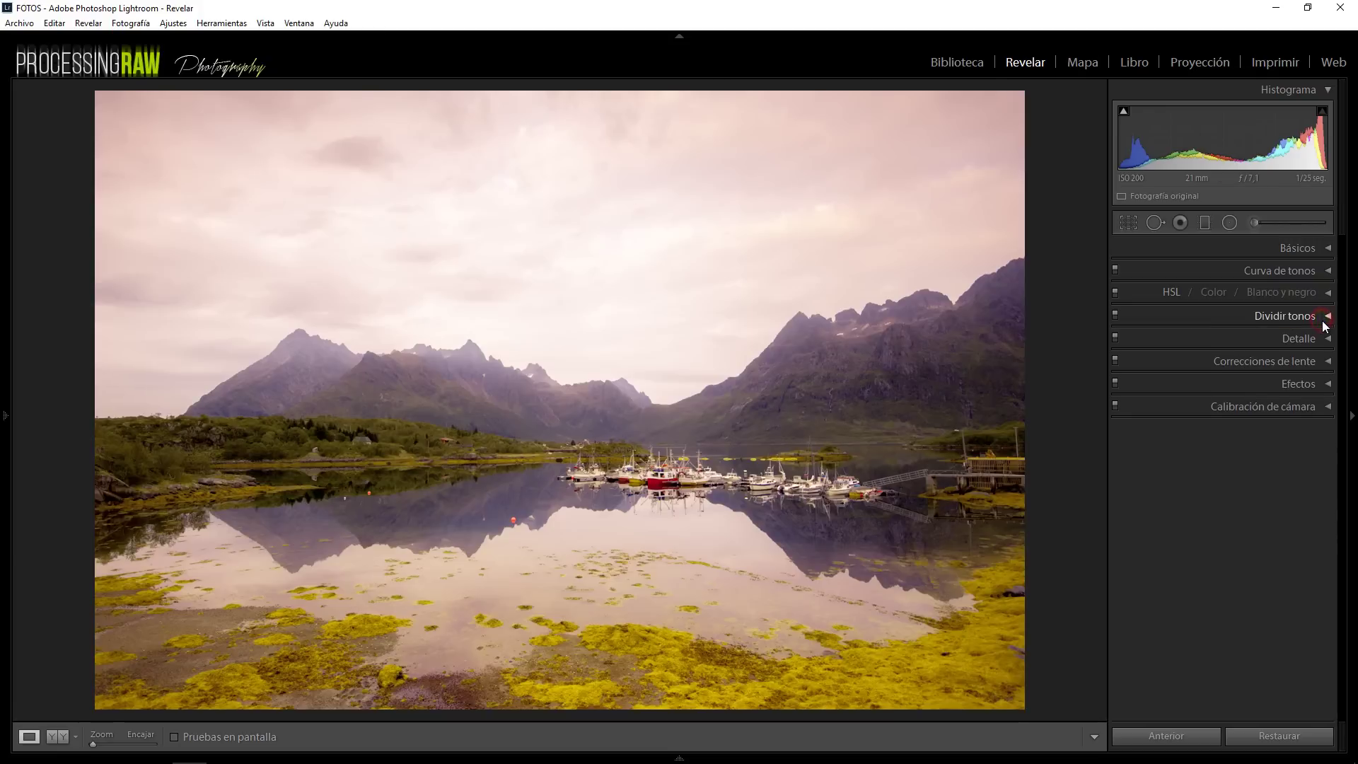
pyautogui.click(1327, 341)
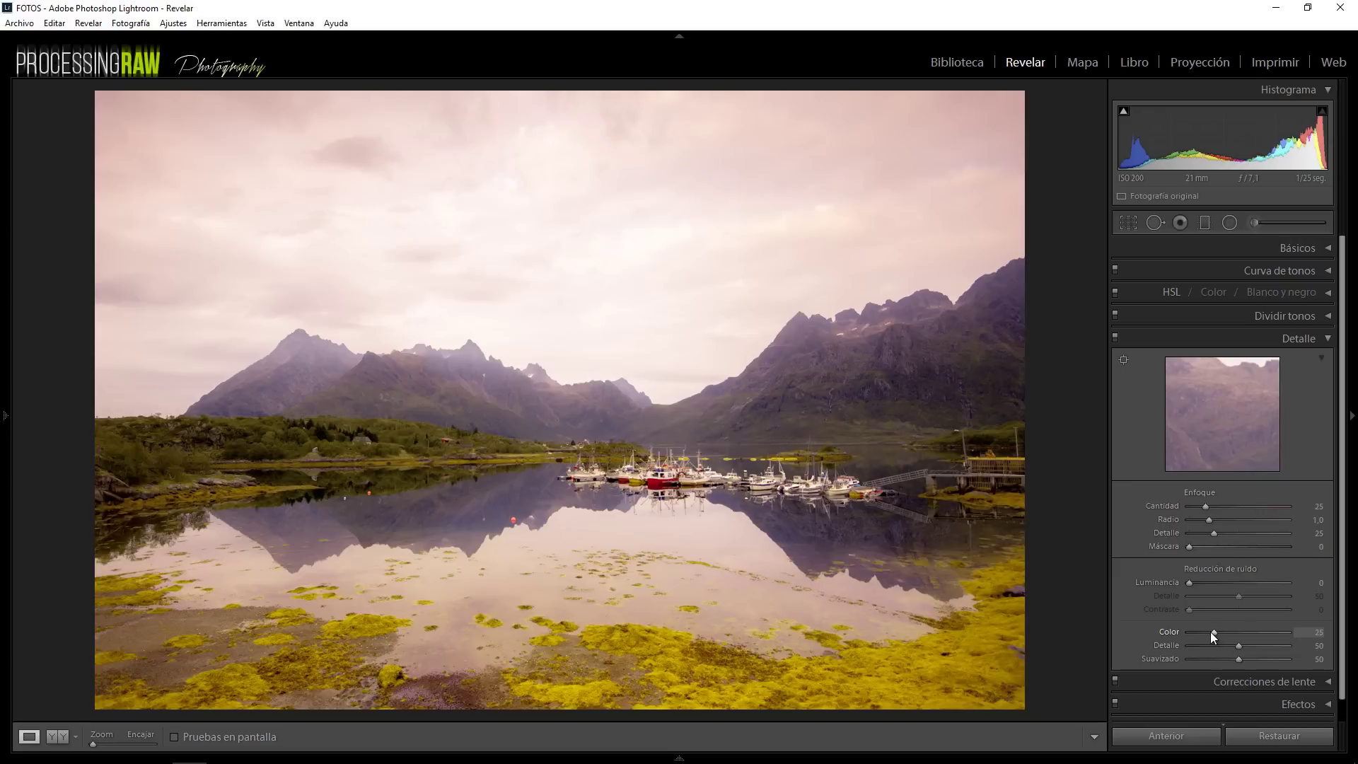
pyautogui.click(764, 418)
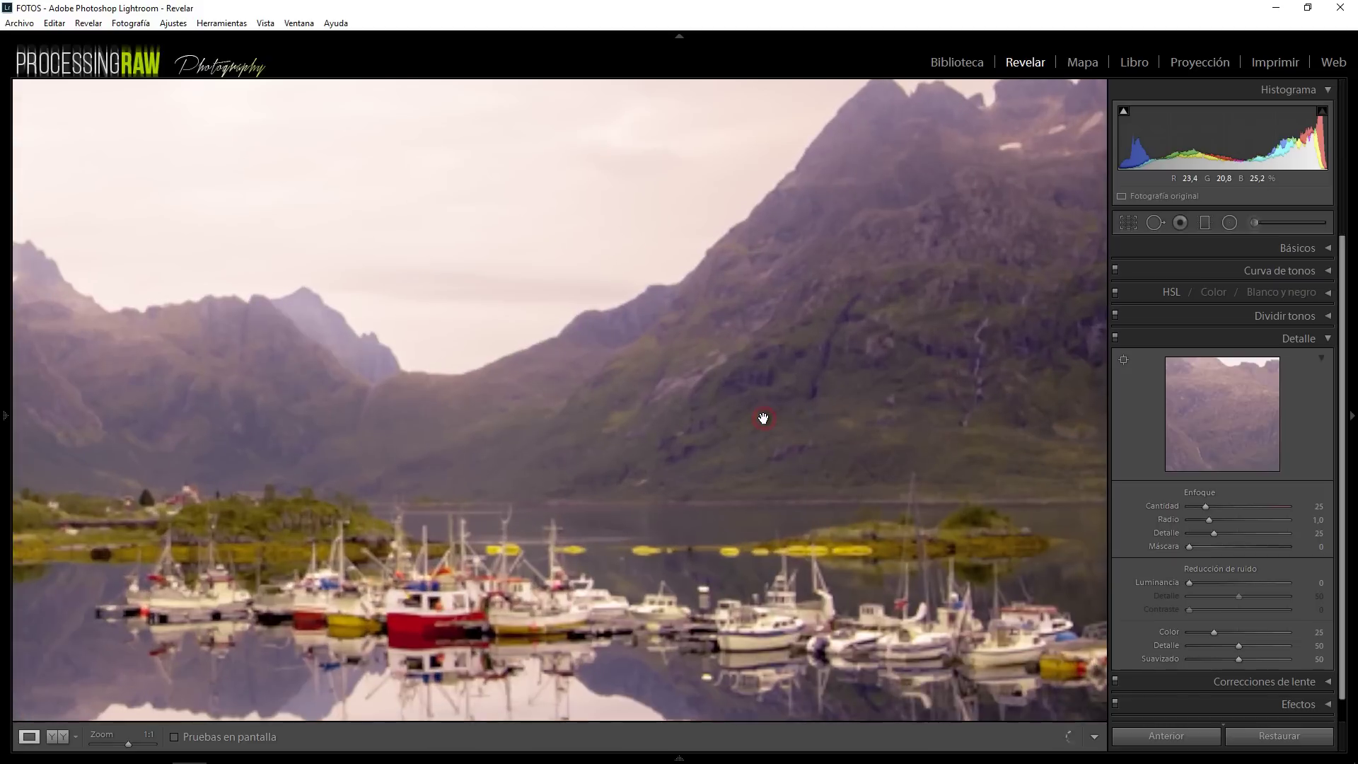
pyautogui.moveTo(764, 418); pyautogui.dragTo(674, 432)
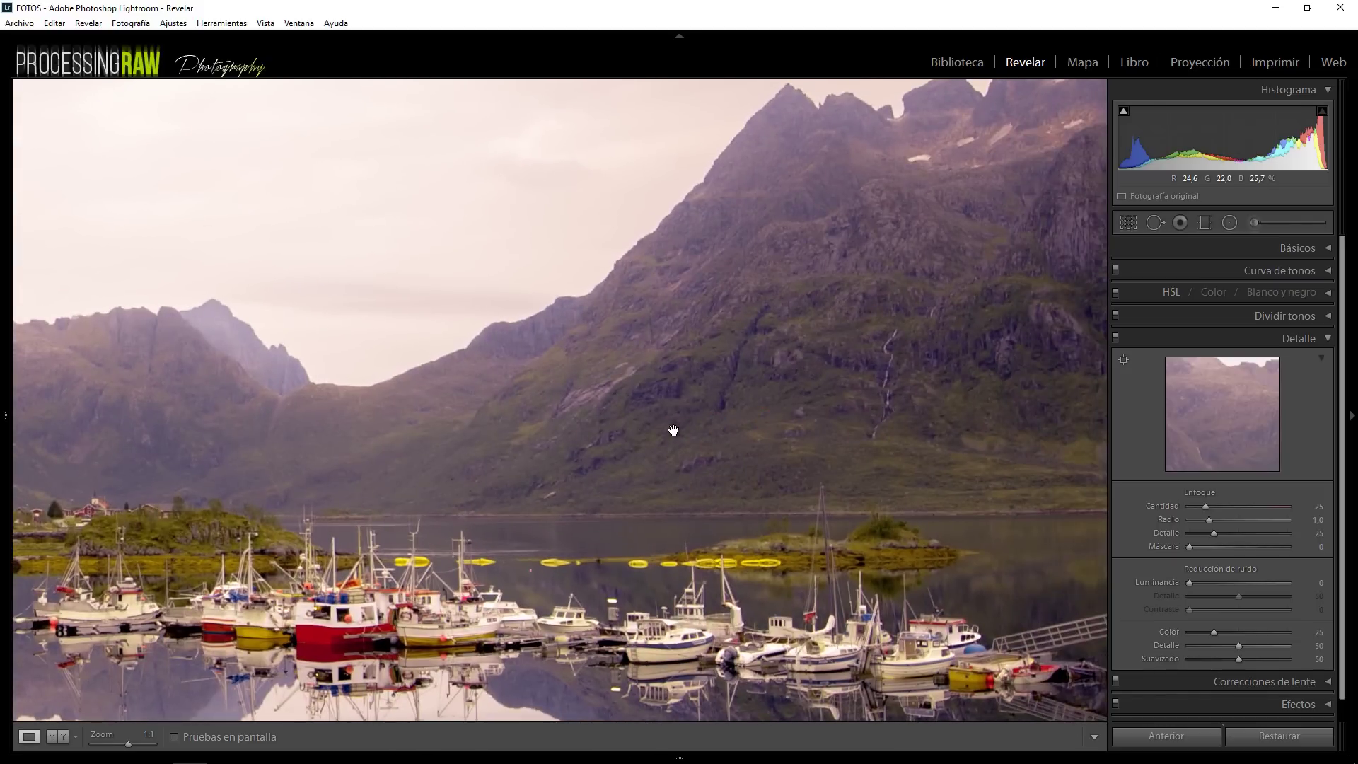
pyautogui.click(1214, 631)
pyautogui.moveTo(831, 429)
pyautogui.mouseDown()
pyautogui.moveTo(597, 432)
pyautogui.moveTo(878, 436)
pyautogui.mouseUp()
pyautogui.moveTo(619, 440); pyautogui.dragTo(873, 449)
pyautogui.moveTo(534, 439); pyautogui.dragTo(777, 442)
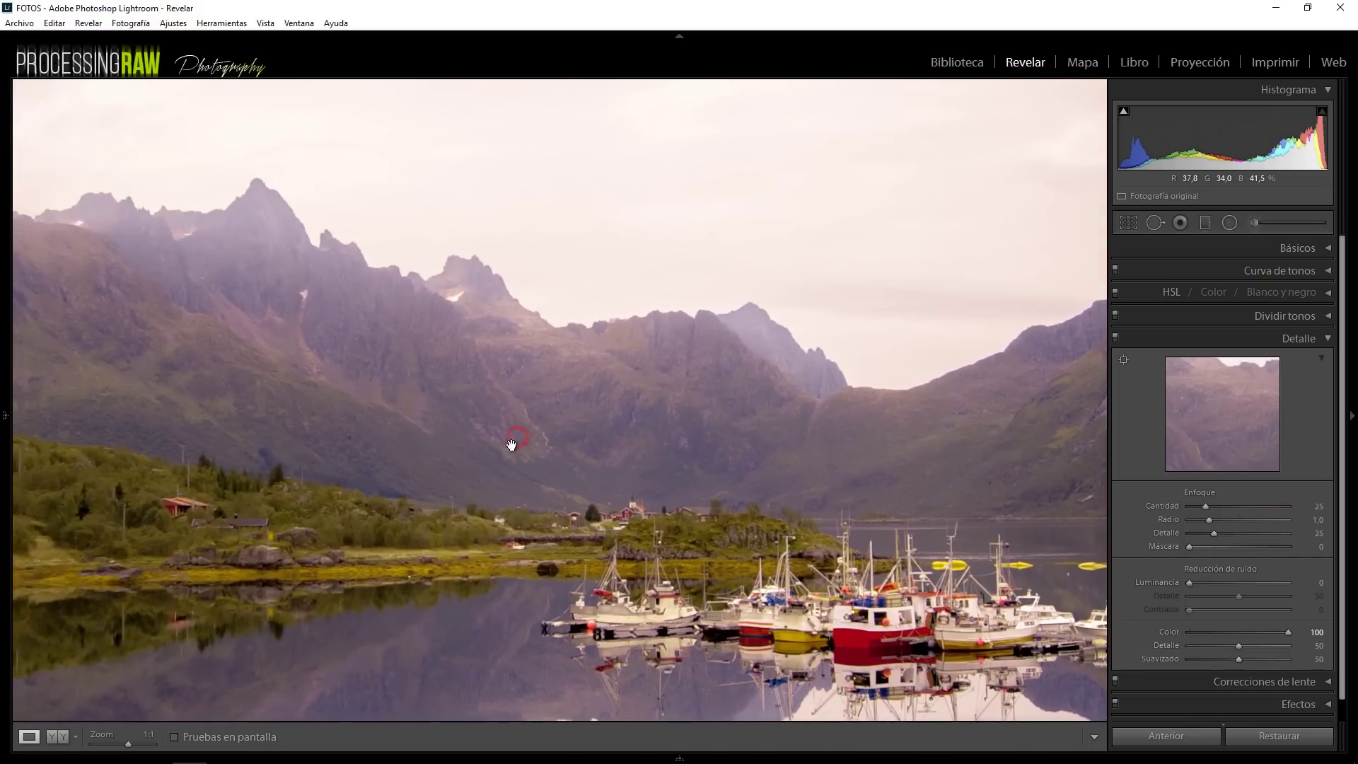
pyautogui.moveTo(451, 441)
pyautogui.mouseDown()
pyautogui.moveTo(633, 444)
pyautogui.moveTo(700, 461)
pyautogui.mouseUp()
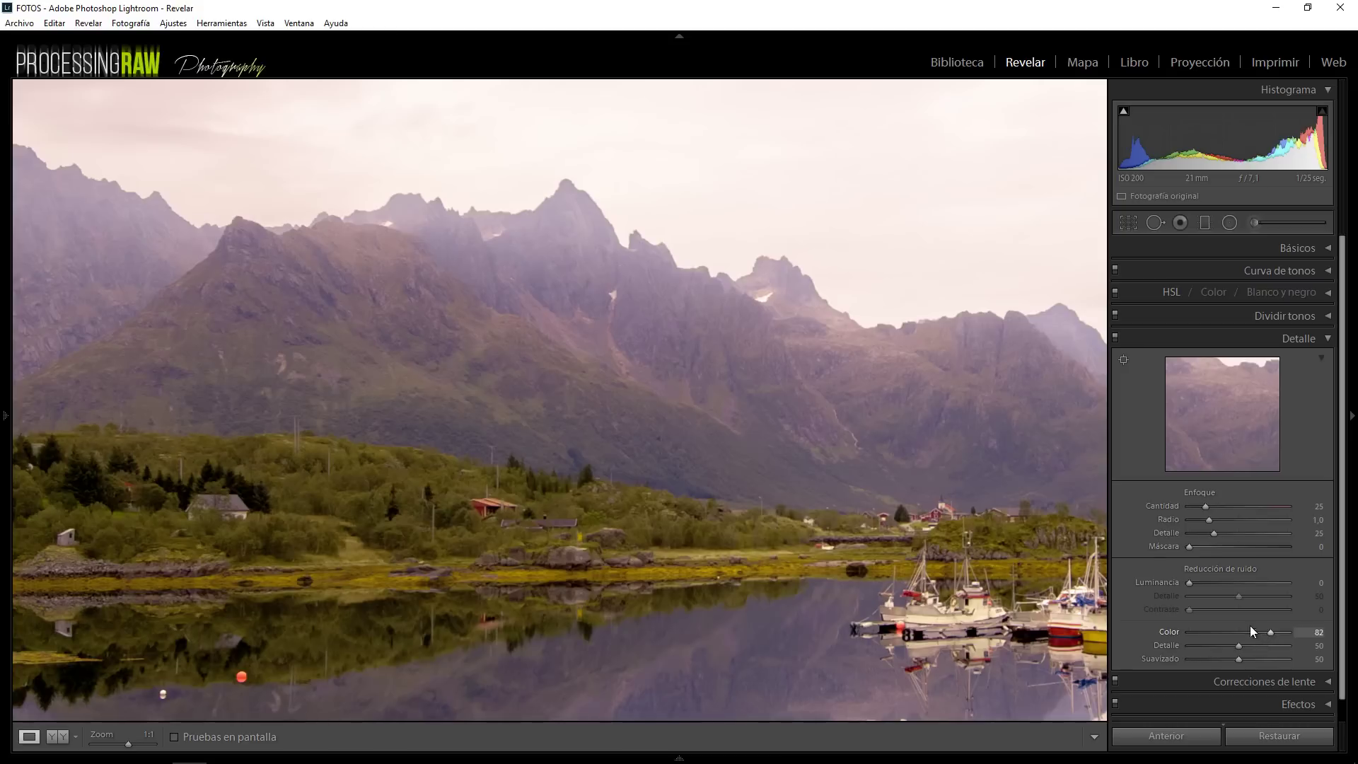
# Set luminance noise reduction to 0 with colour at 75, then switch Detail off to compare
pyautogui.moveTo(1191, 584); pyautogui.dragTo(1281, 584)
pyautogui.moveTo(1284, 583); pyautogui.dragTo(1115, 584)
pyautogui.click(1114, 338)
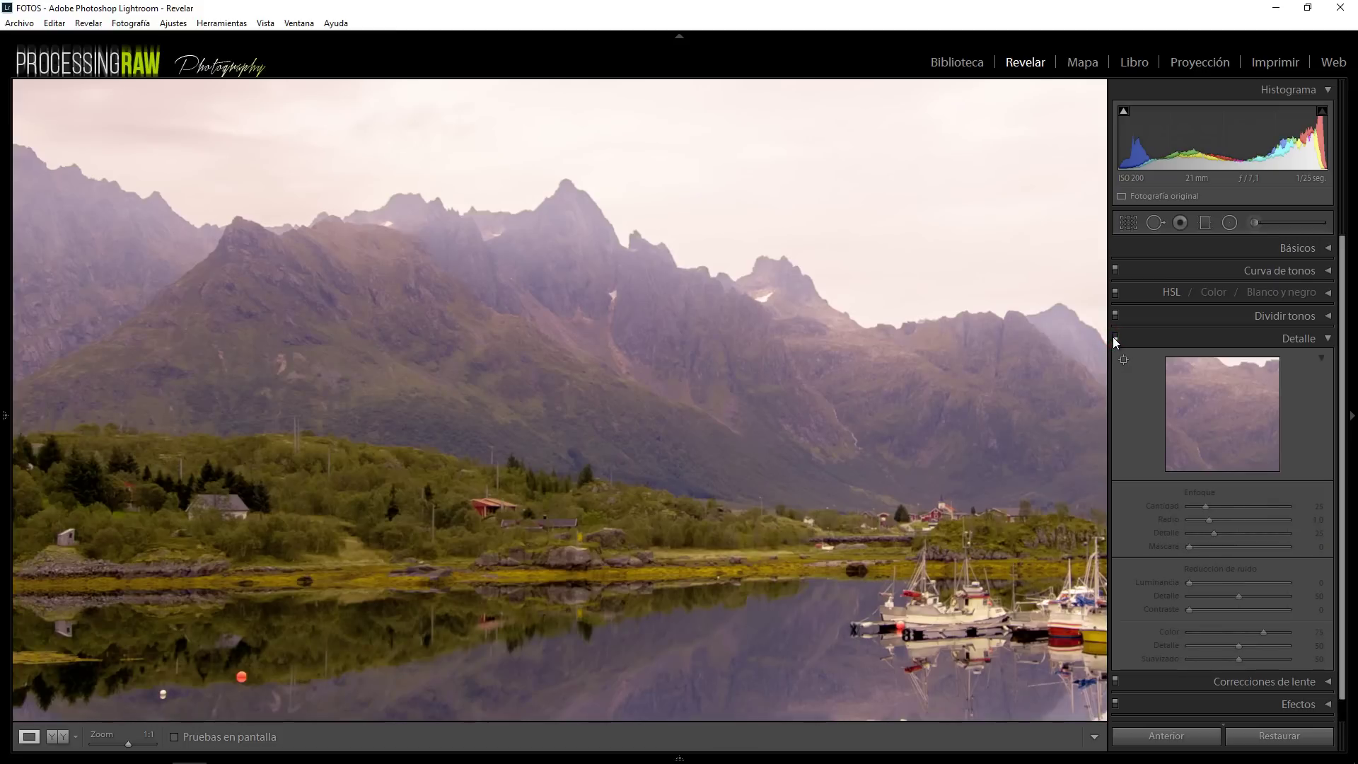
# Re-enable Detail, fit the view, and turn on lens profile correction and chromatic aberration removal
pyautogui.click(1115, 338)
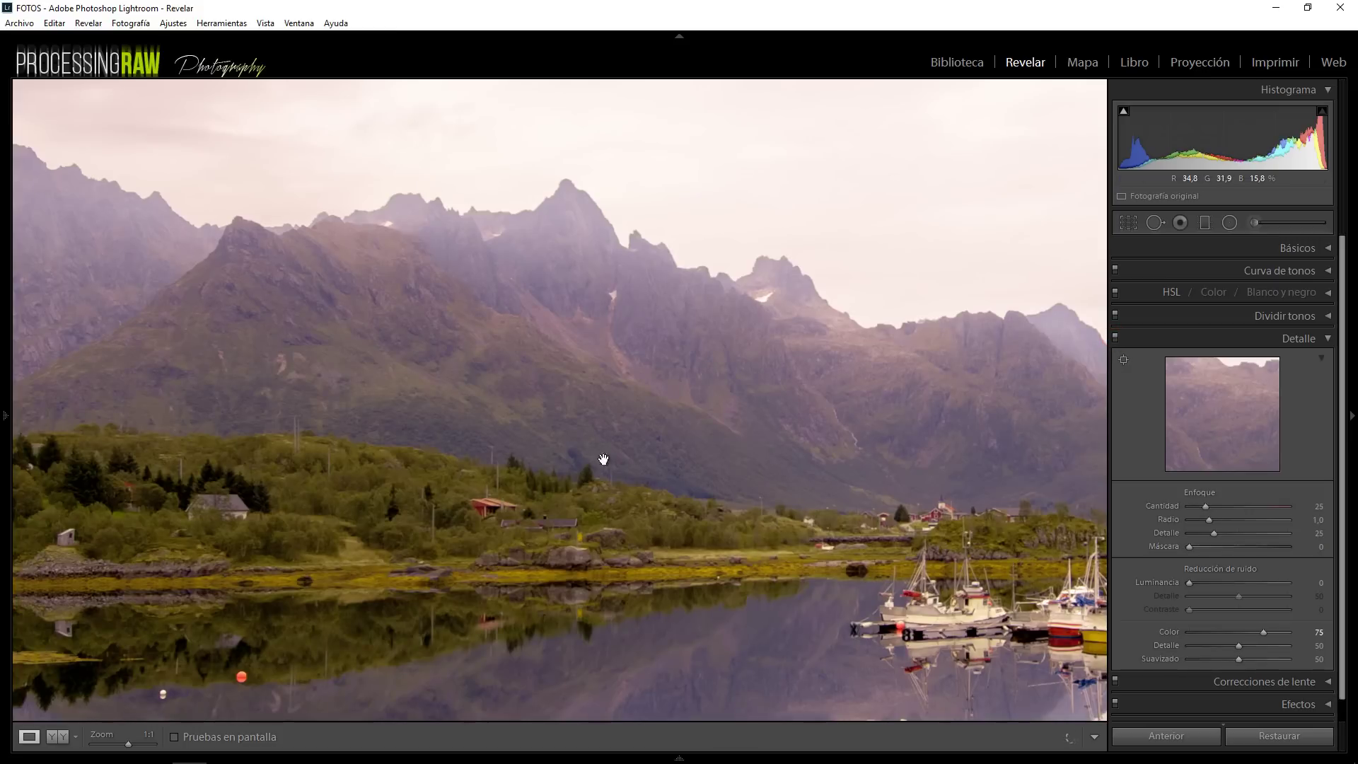
pyautogui.click(452, 472)
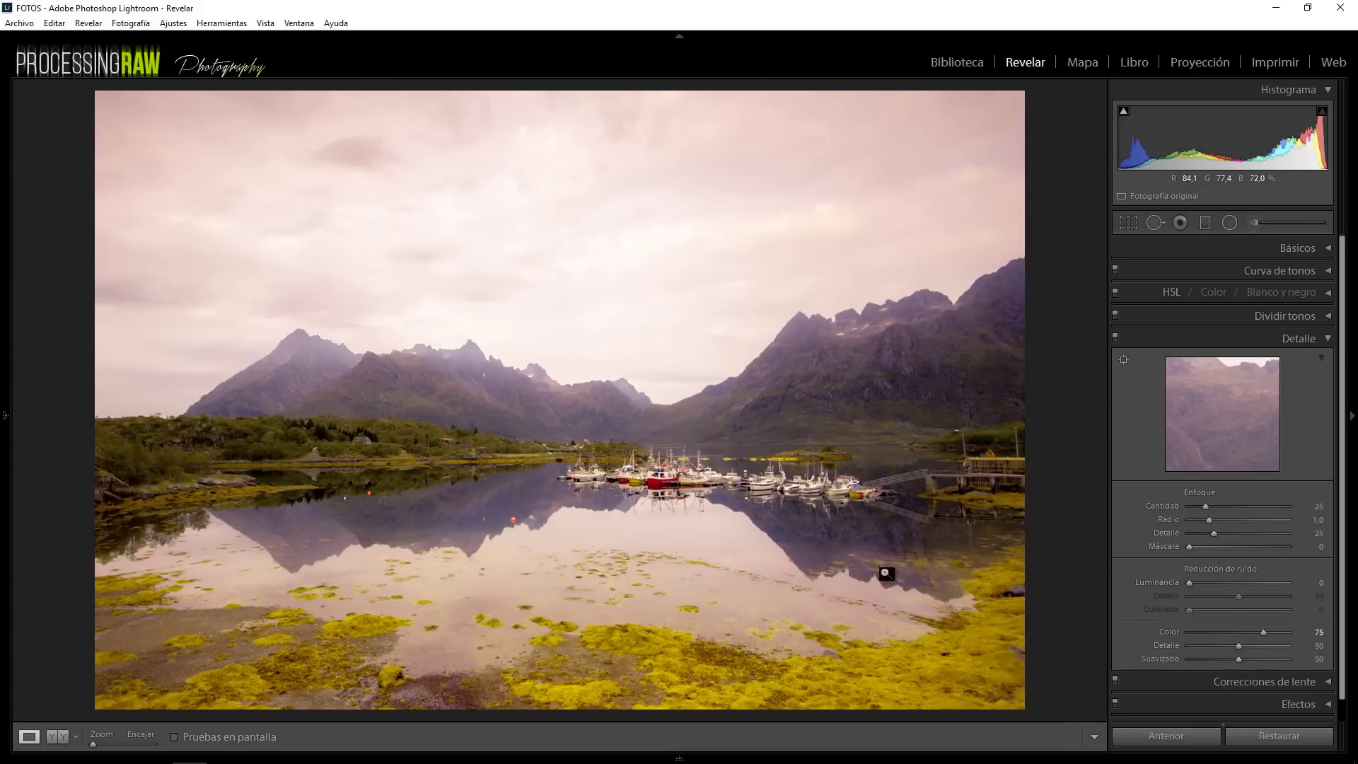
pyautogui.click(1327, 339)
pyautogui.click(1328, 361)
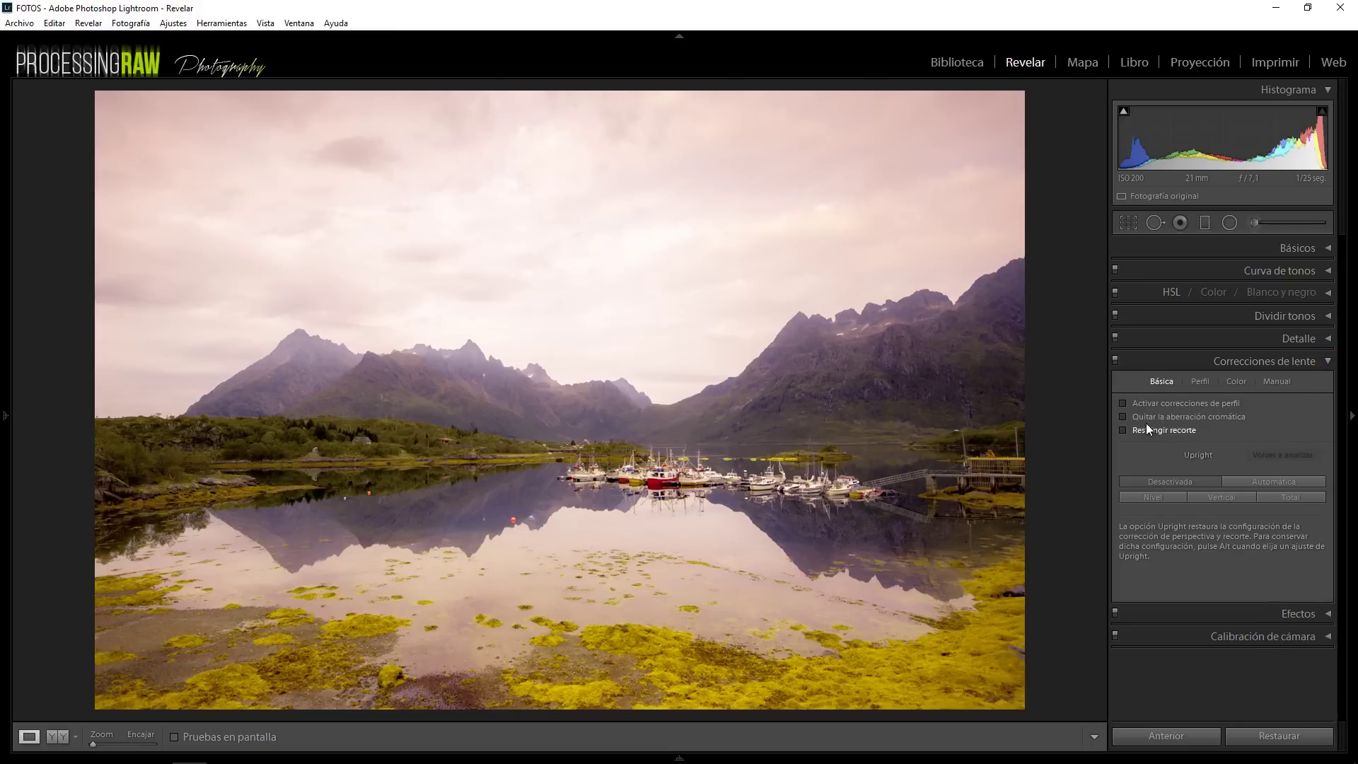
pyautogui.click(1124, 404)
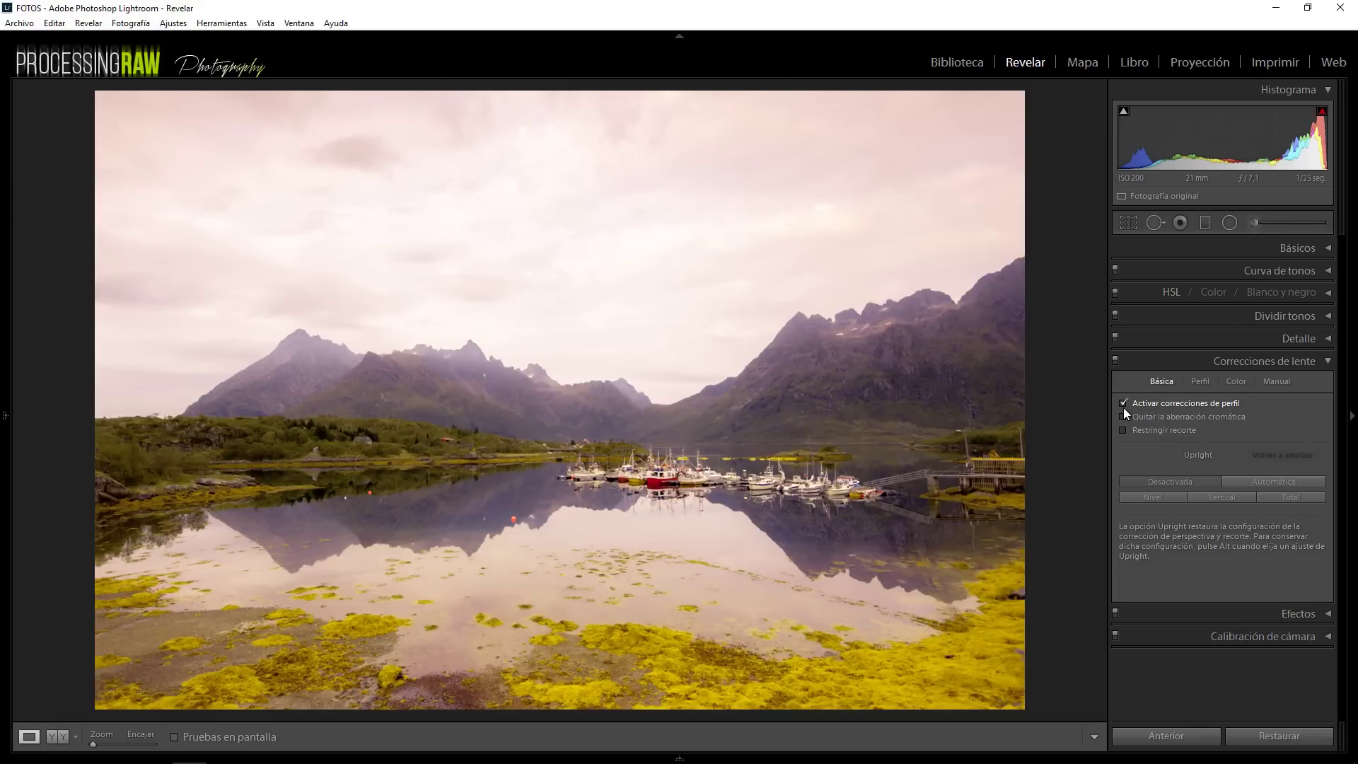
pyautogui.click(1124, 417)
# Add a post-crop vignette with amount −26 in the Effects panel
pyautogui.click(1329, 361)
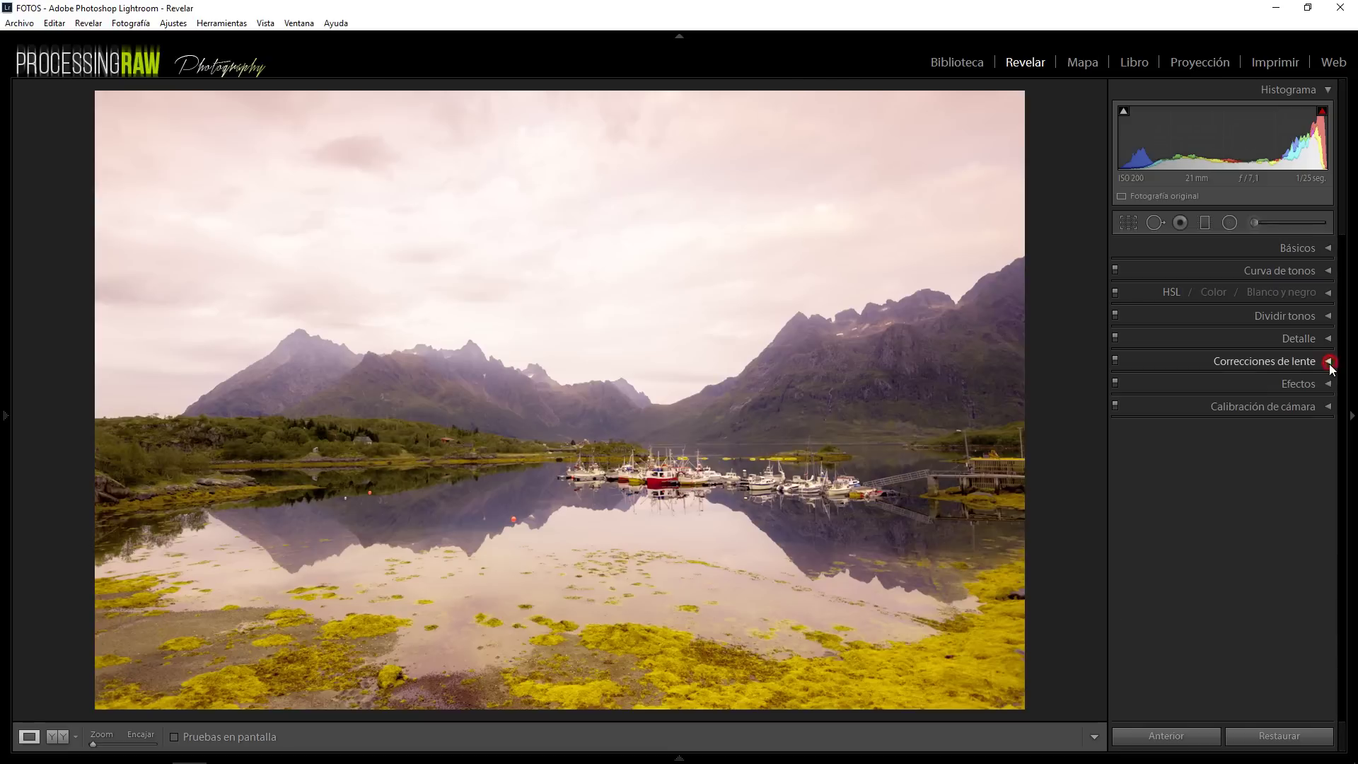
pyautogui.click(1324, 387)
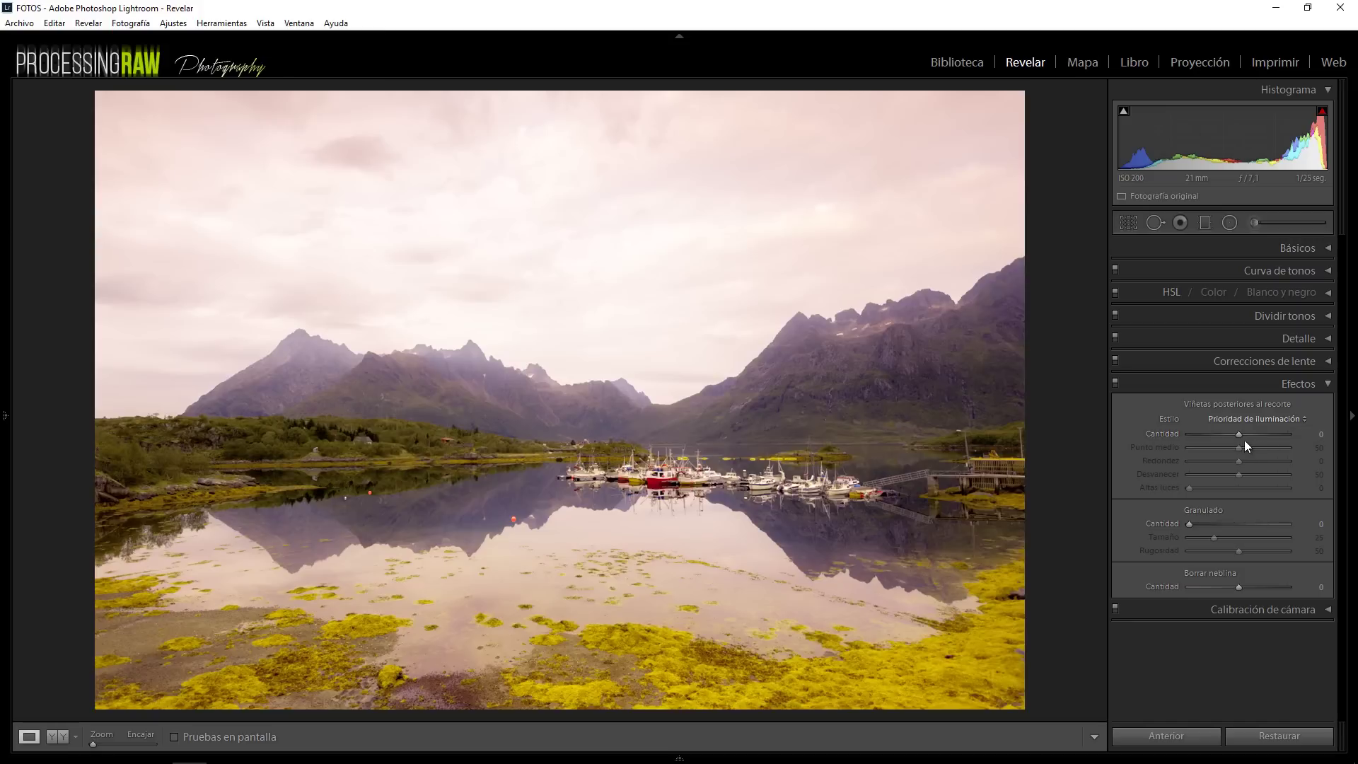
pyautogui.moveTo(1239, 435); pyautogui.dragTo(1228, 436)
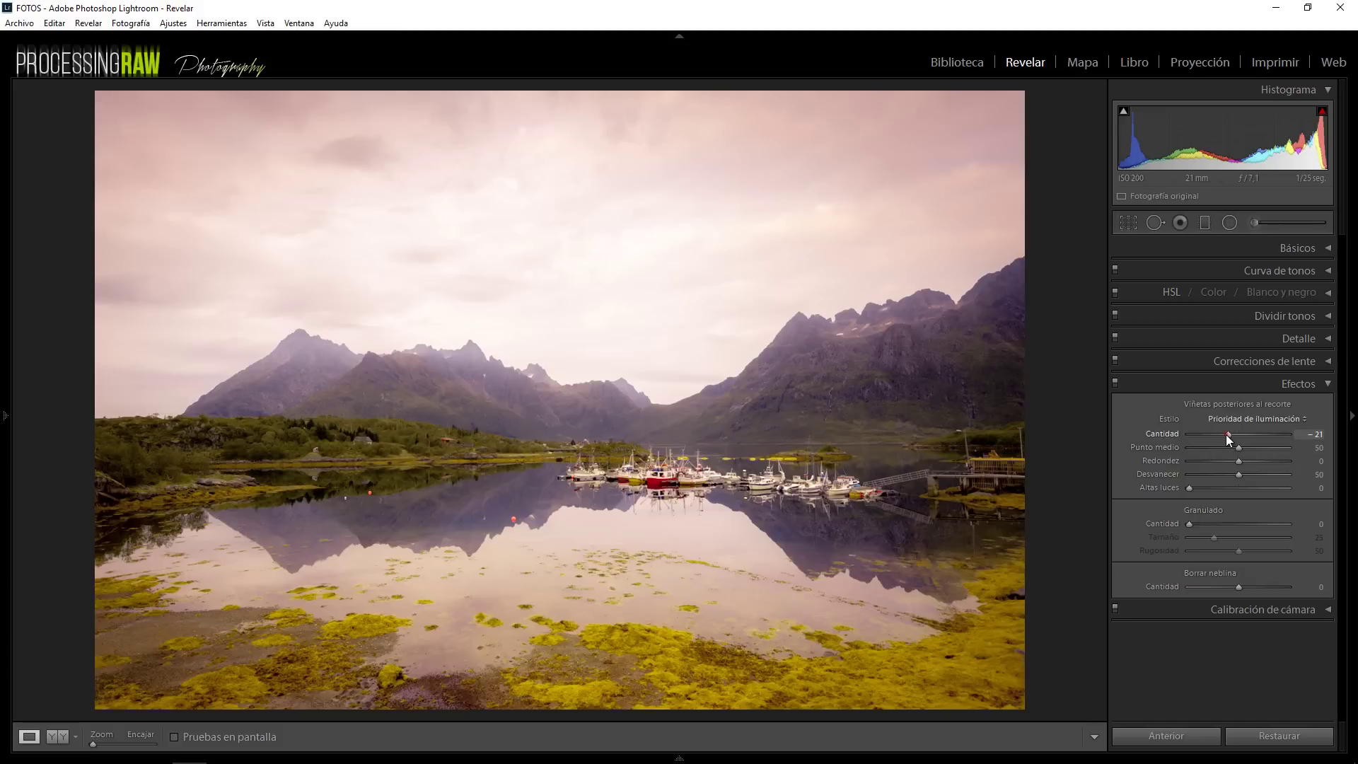
pyautogui.moveTo(1227, 434); pyautogui.dragTo(1224, 435)
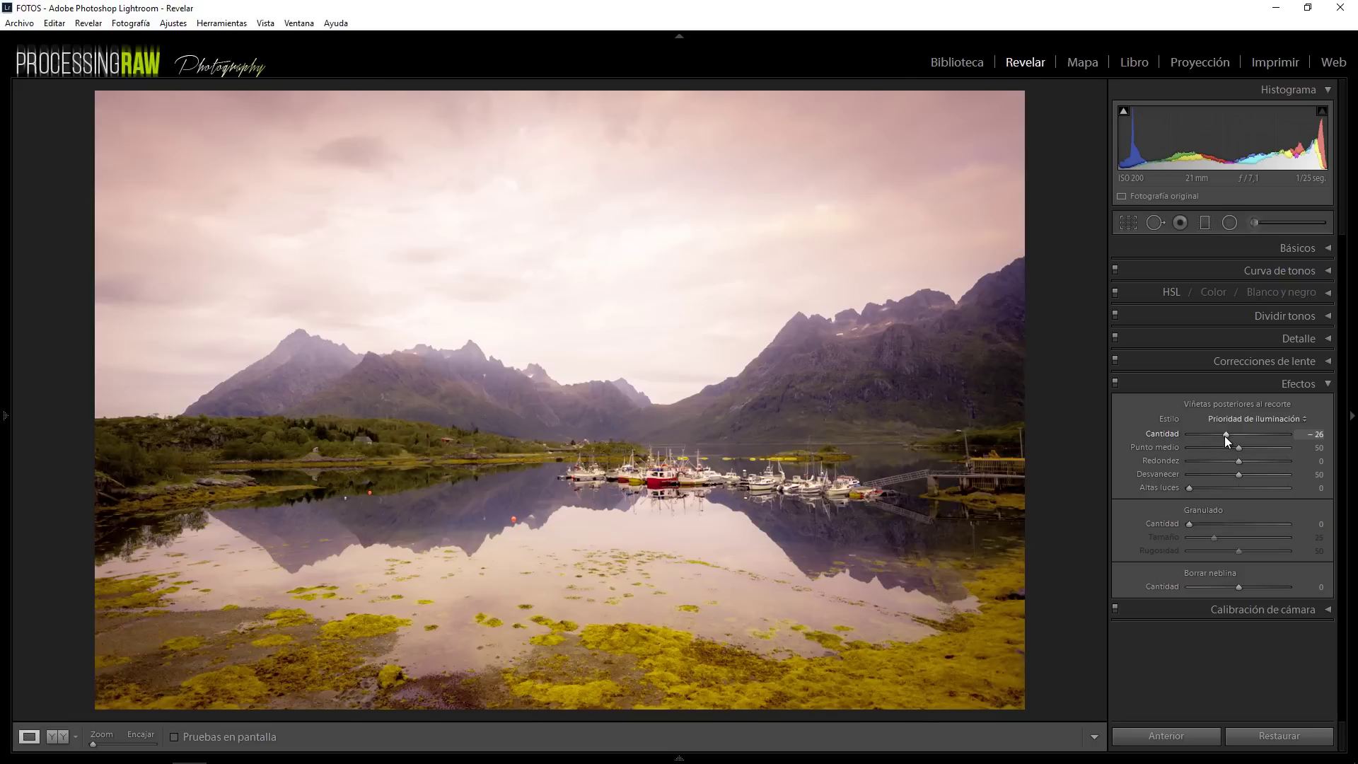
pyautogui.click(1328, 385)
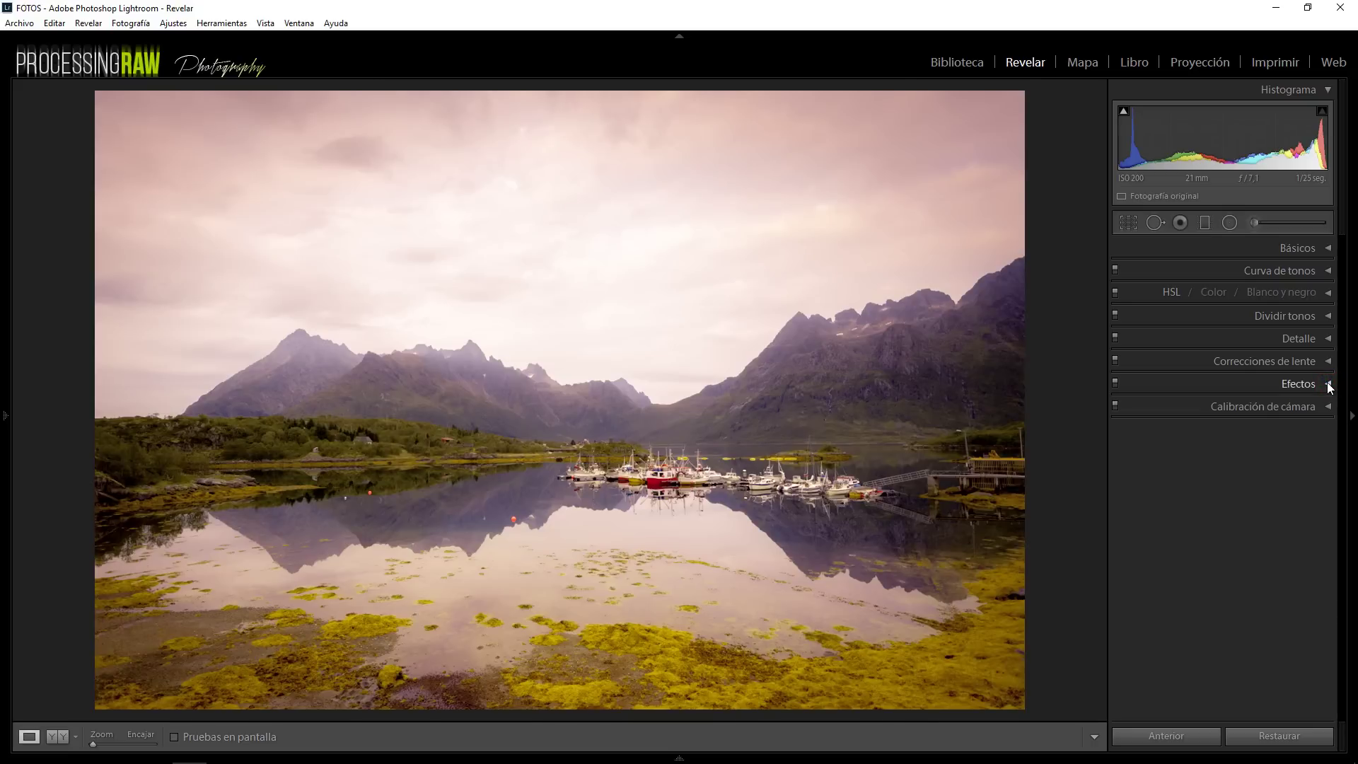
# Compare Camera D2X Mode 2, Standard and Landscape v4 profiles, settling on Camera Landscape
pyautogui.click(1326, 407)
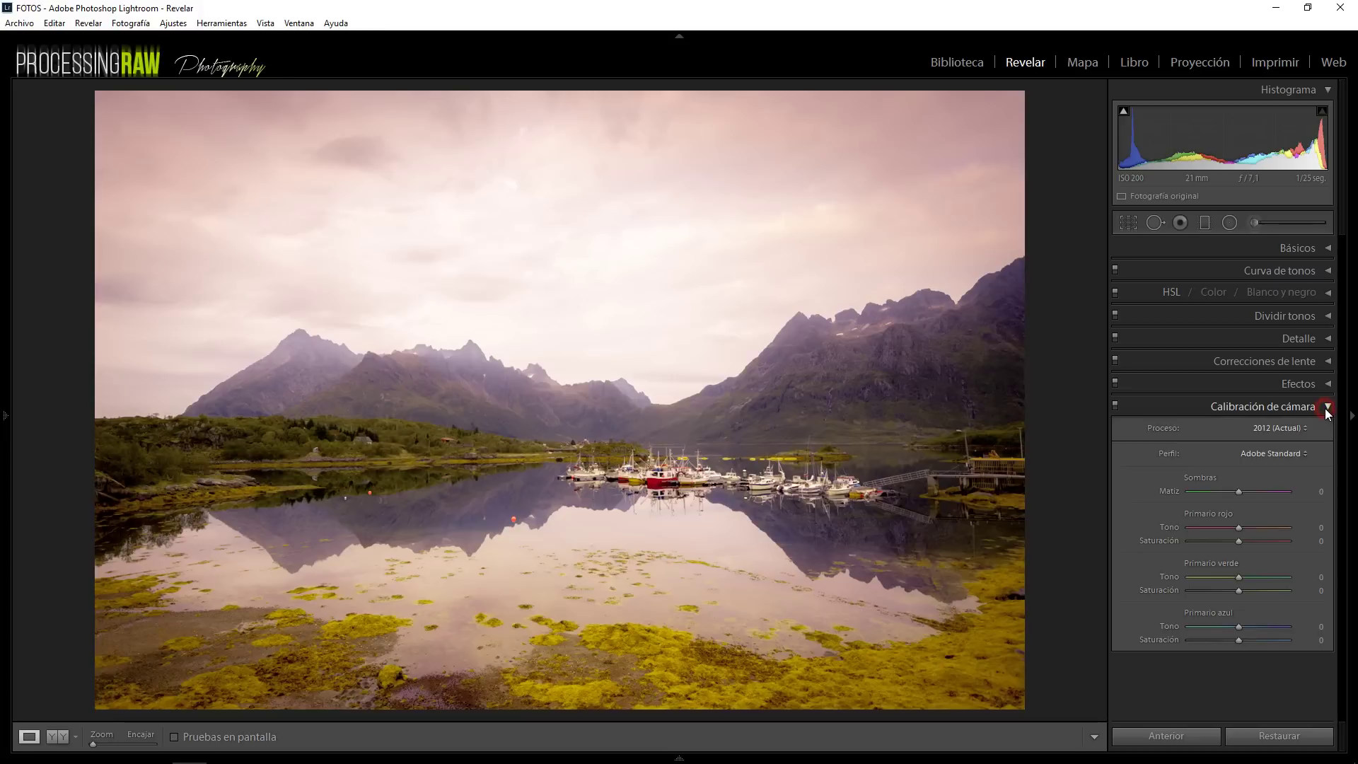
pyautogui.click(1287, 454)
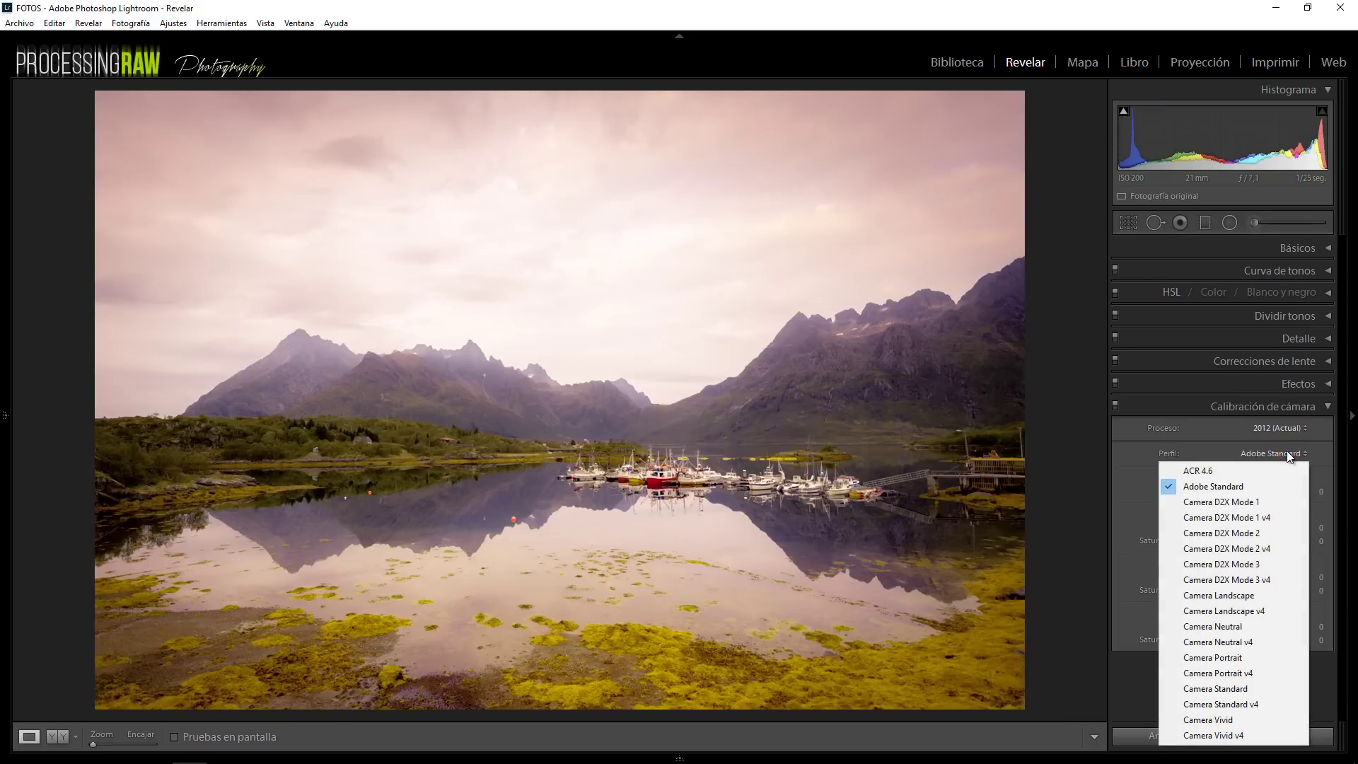
pyautogui.click(1242, 532)
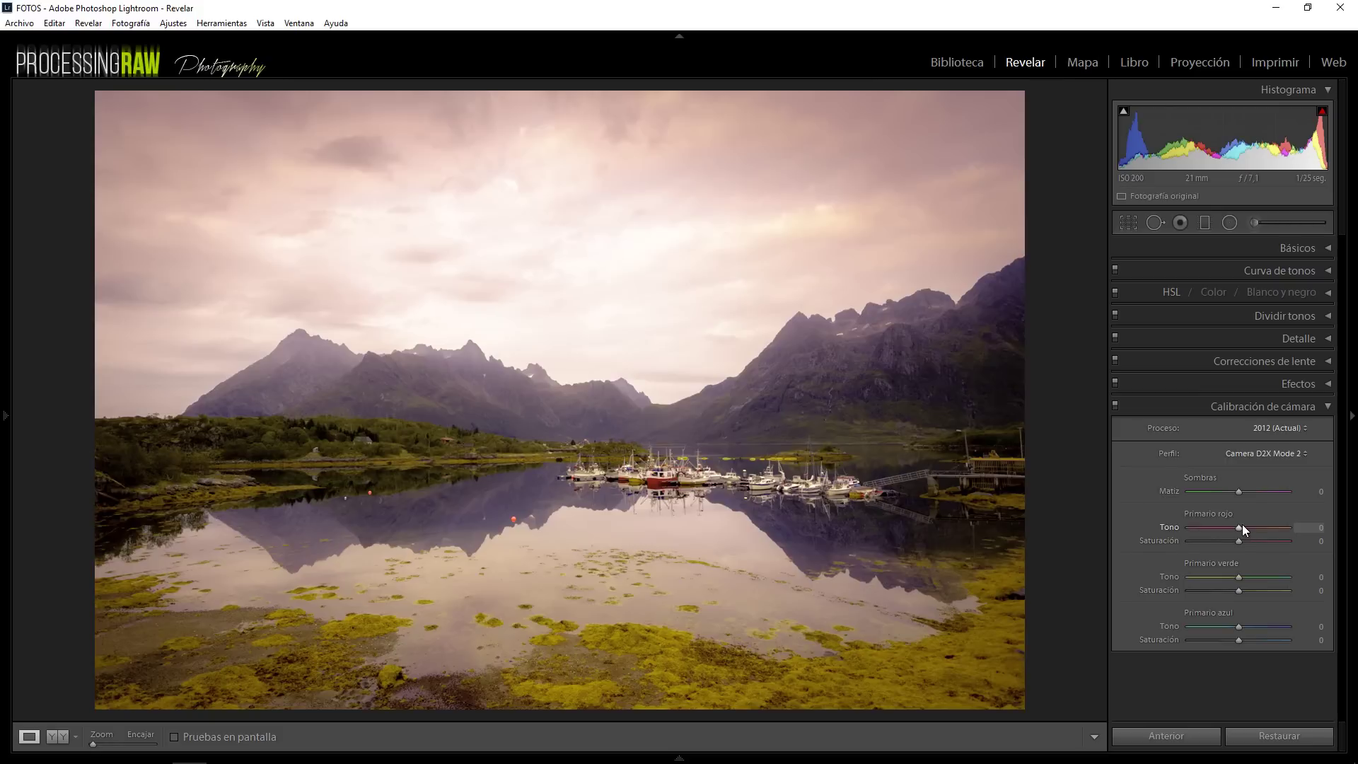
pyautogui.click(1273, 454)
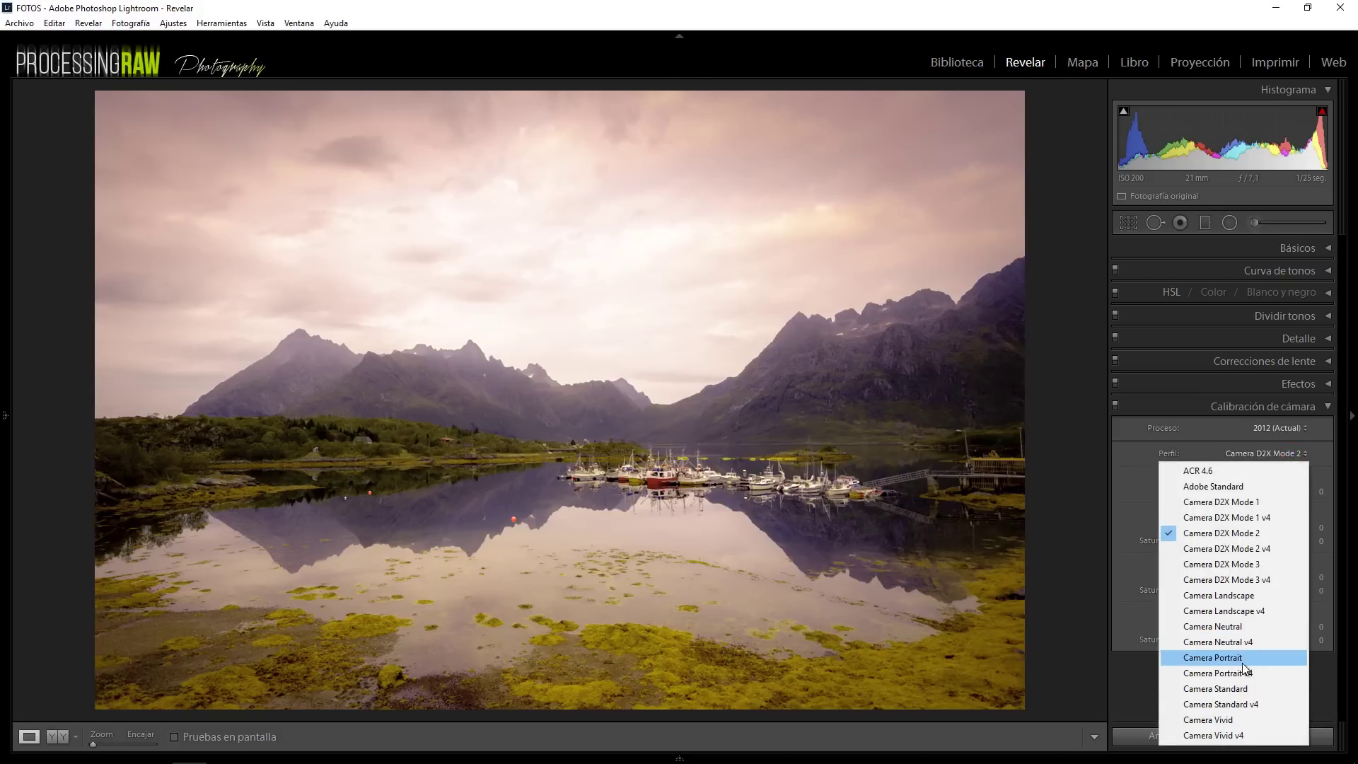
pyautogui.click(1244, 688)
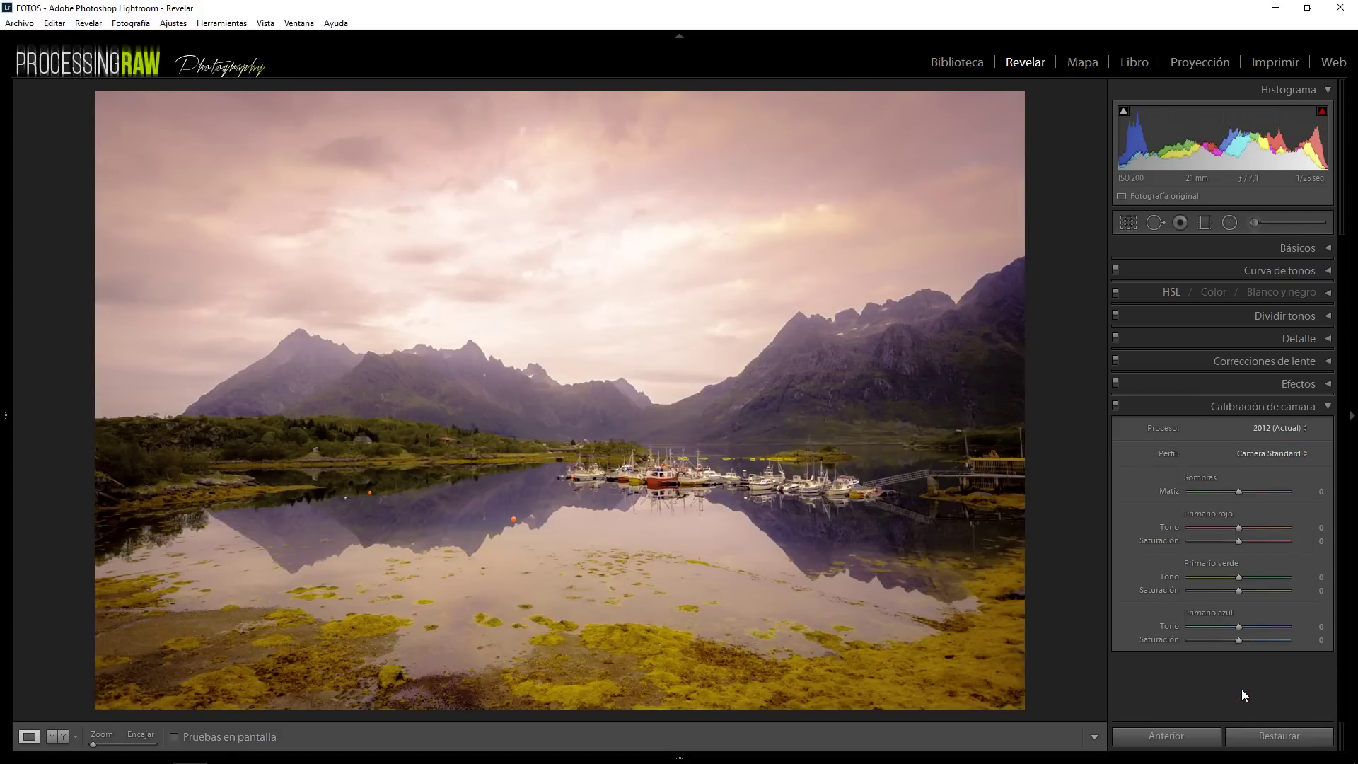
pyautogui.click(1297, 451)
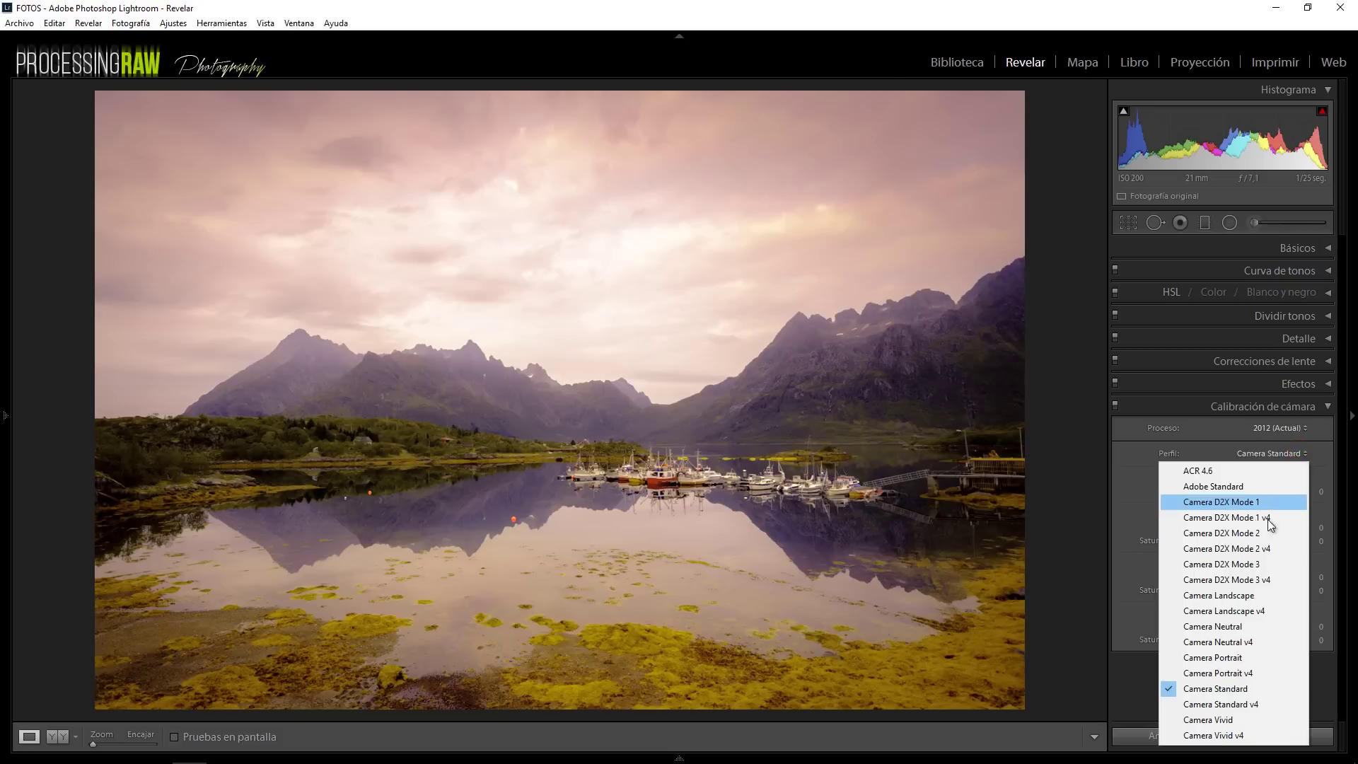
pyautogui.click(1249, 598)
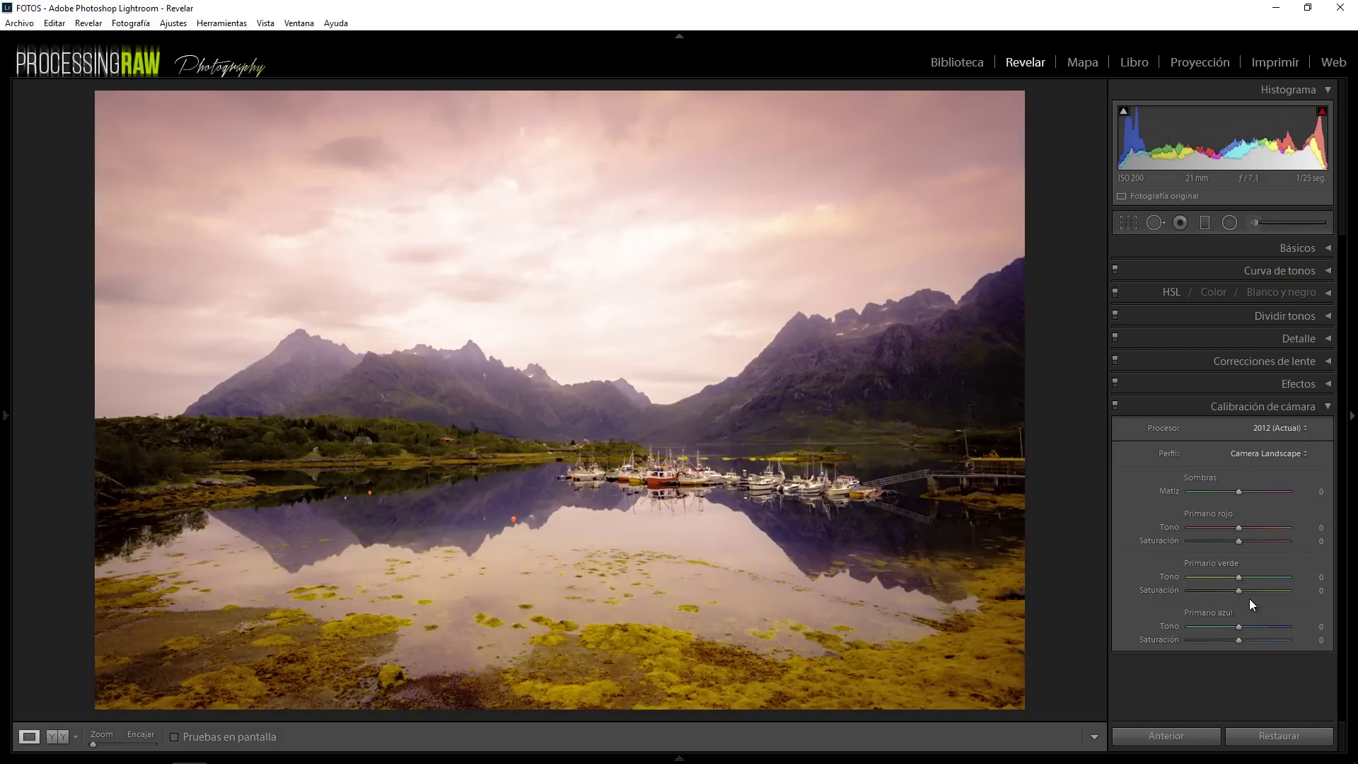
pyautogui.click(1285, 455)
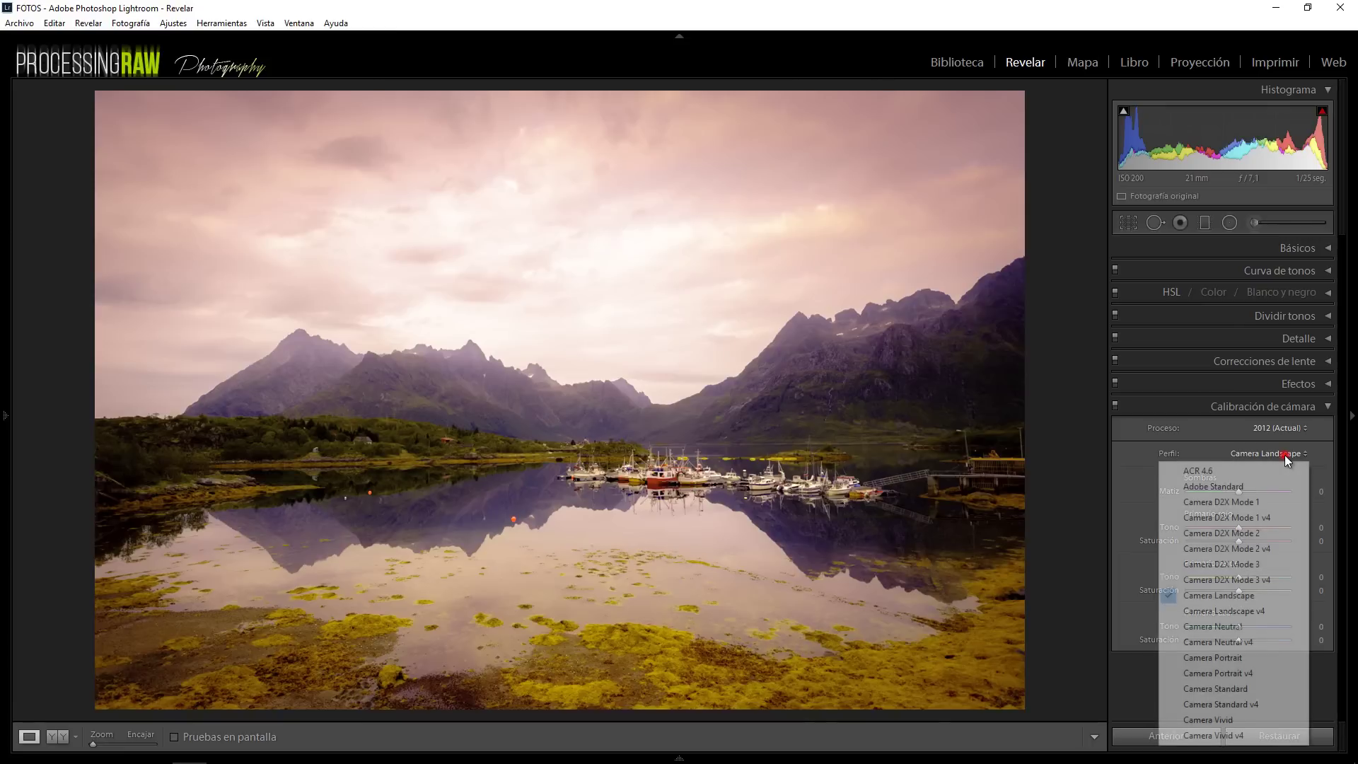
pyautogui.click(1252, 610)
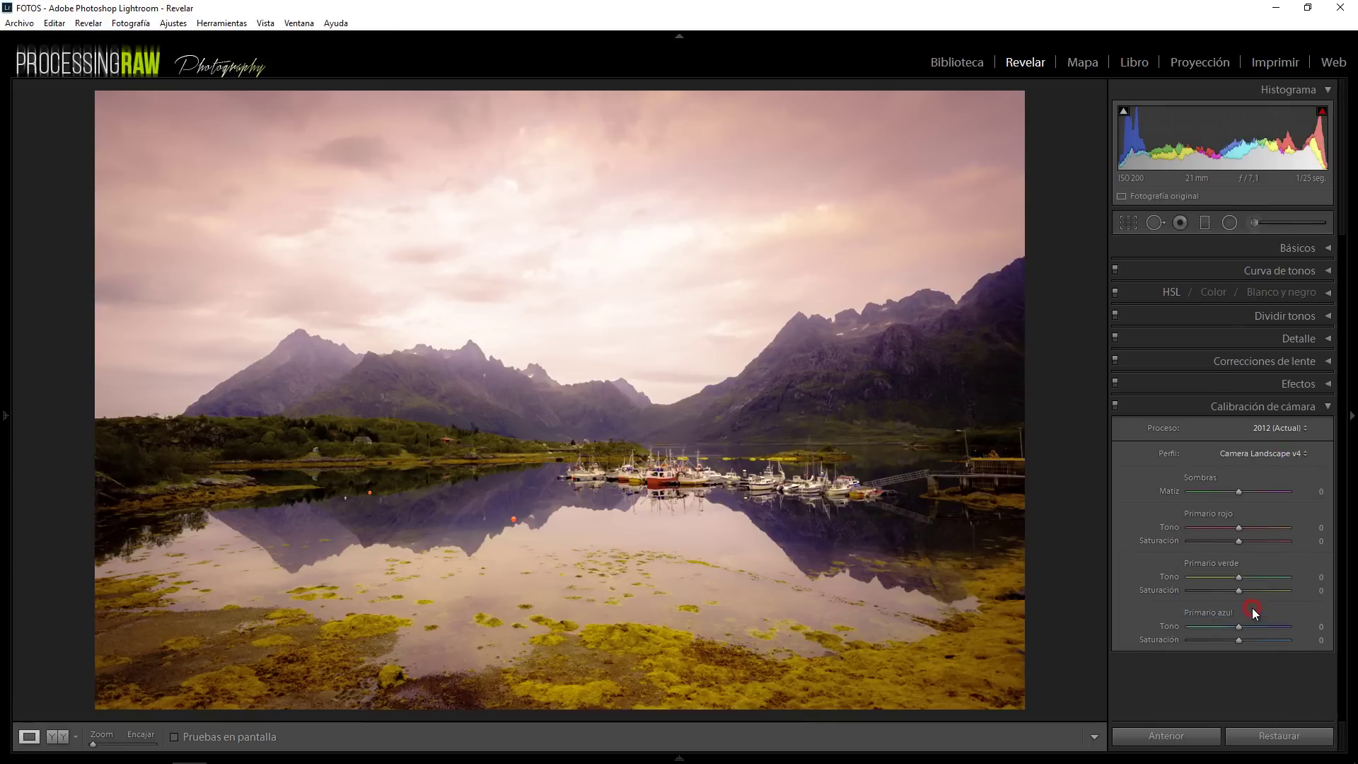
pyautogui.click(1298, 454)
pyautogui.click(1282, 583)
# Set calibration shadow tint to +7 and green primary hue +20, saturation +4
pyautogui.moveTo(1241, 494); pyautogui.dragTo(1243, 494)
pyautogui.moveTo(1243, 580); pyautogui.dragTo(1247, 583)
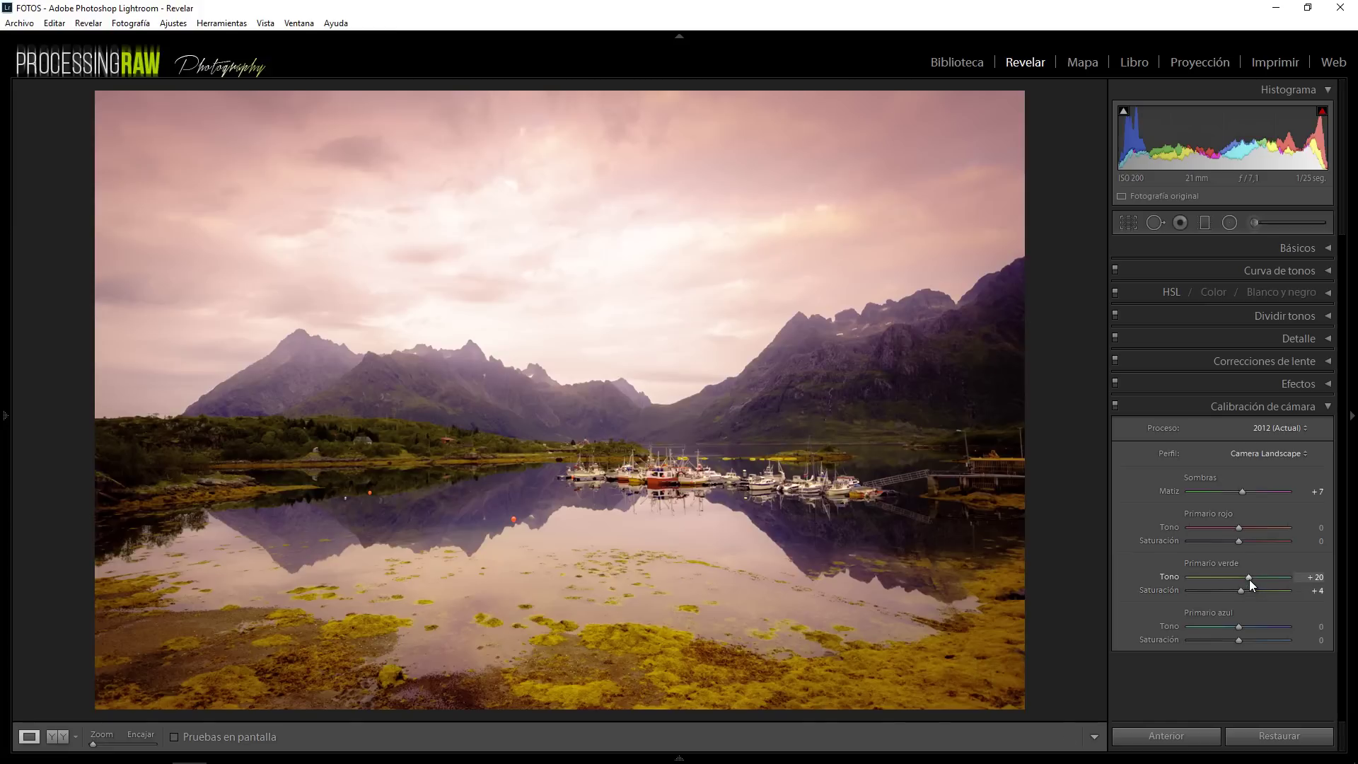
pyautogui.click(1324, 414)
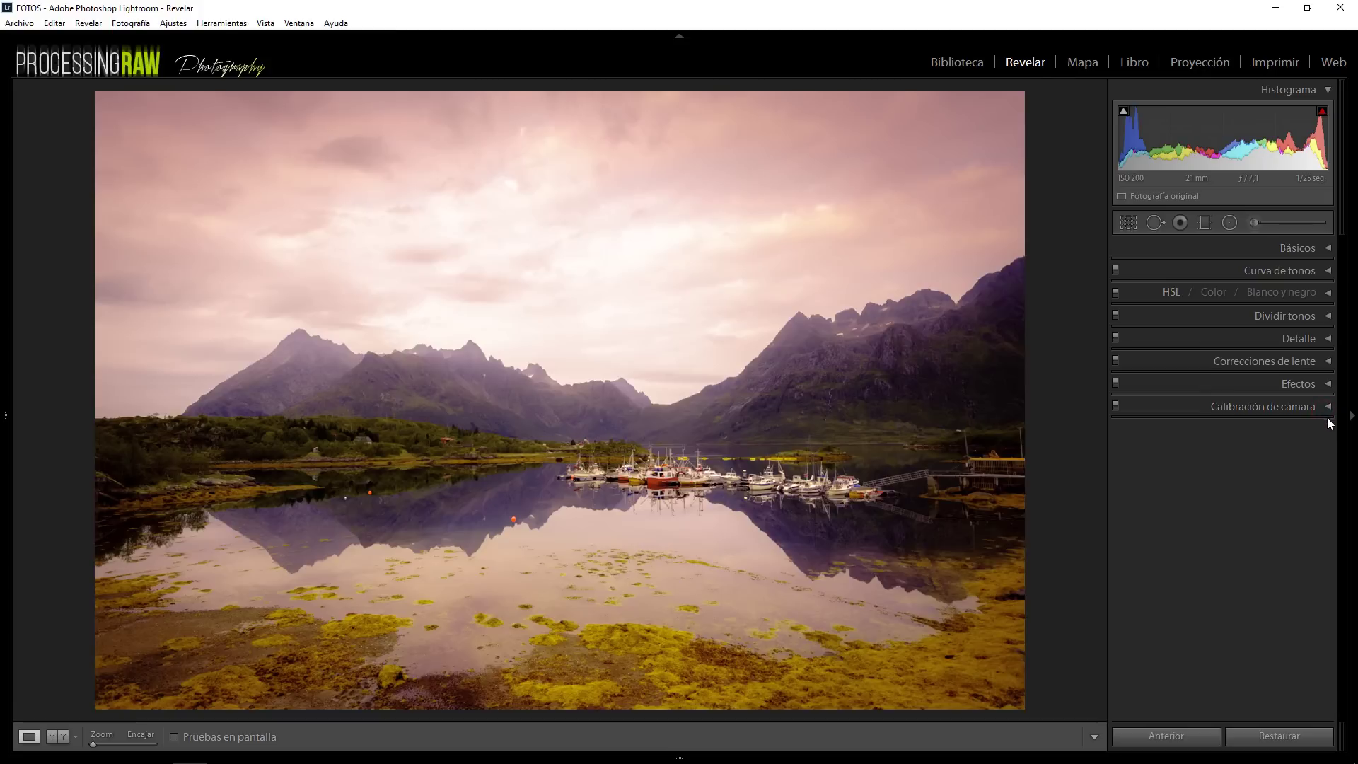
pyautogui.click(1323, 249)
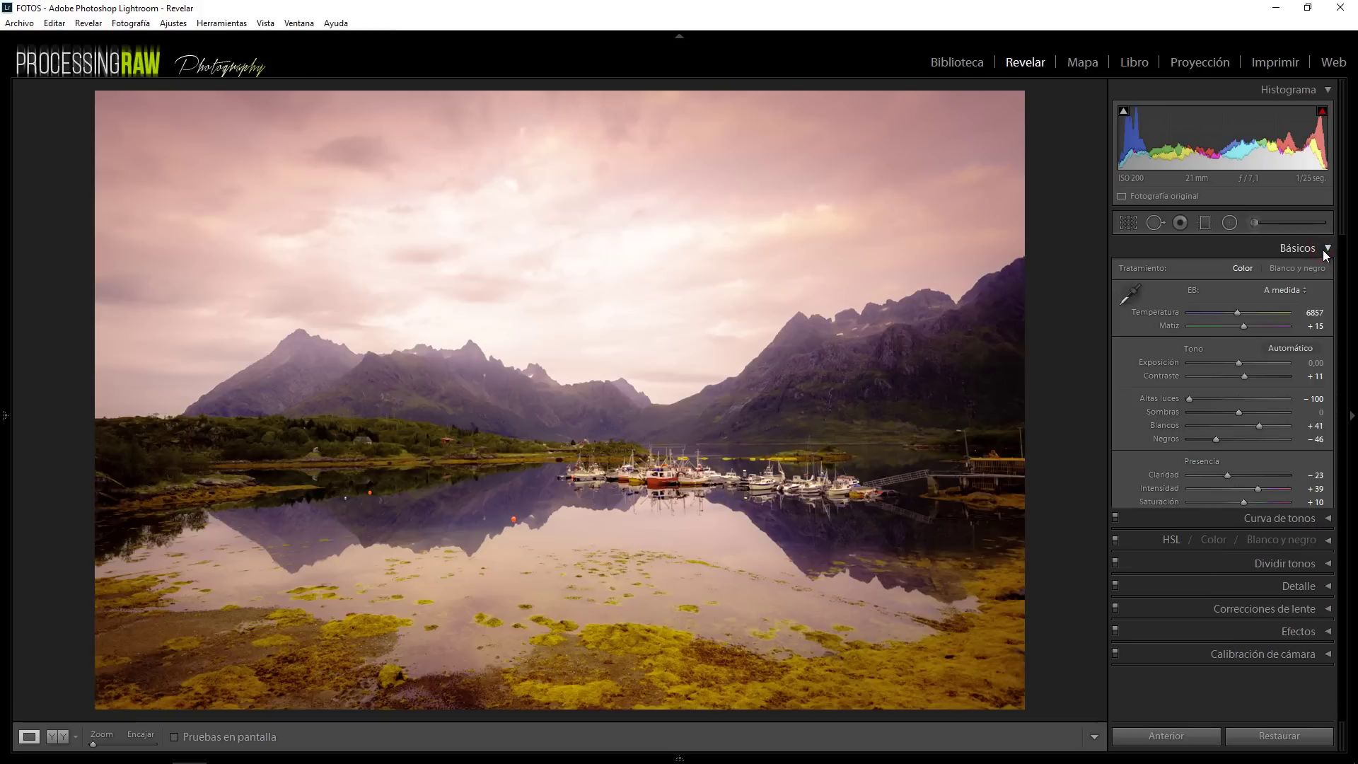
pyautogui.click(1323, 249)
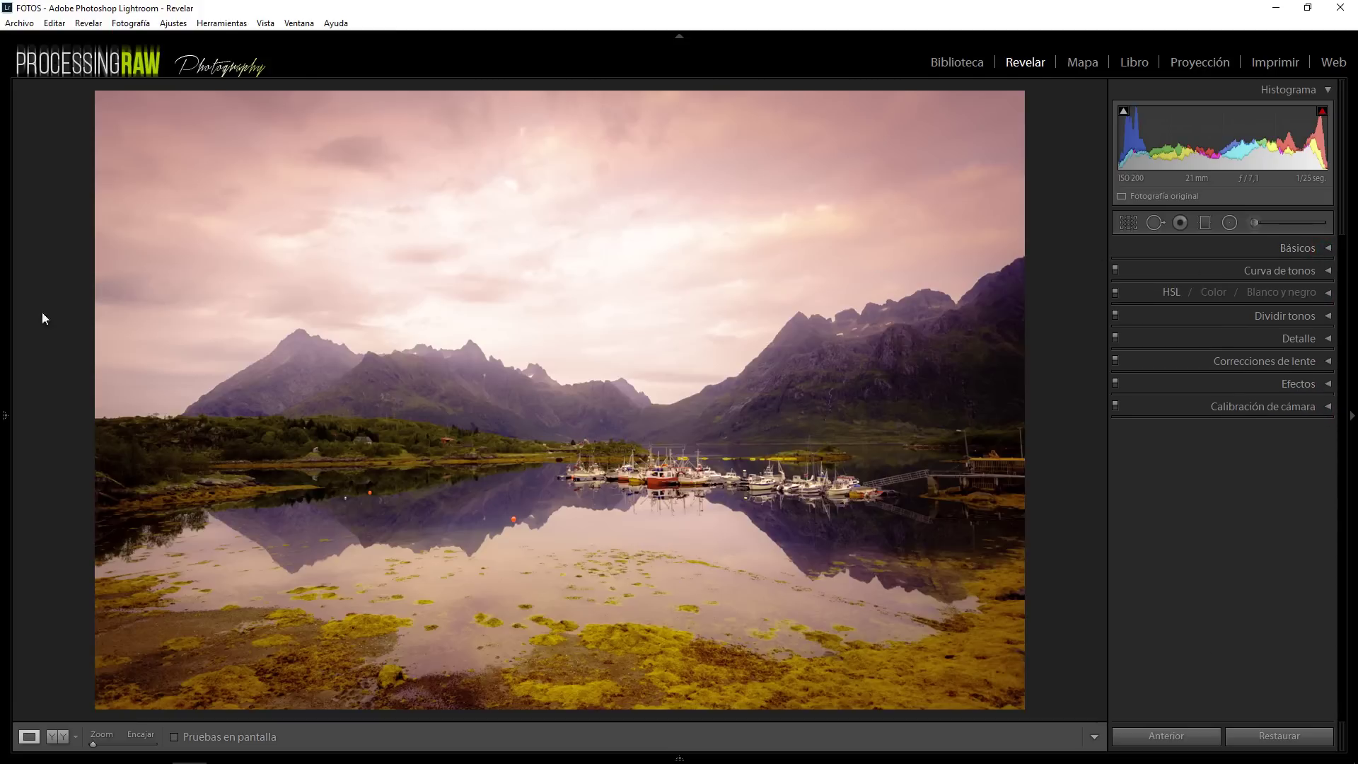
pyautogui.click(8, 410)
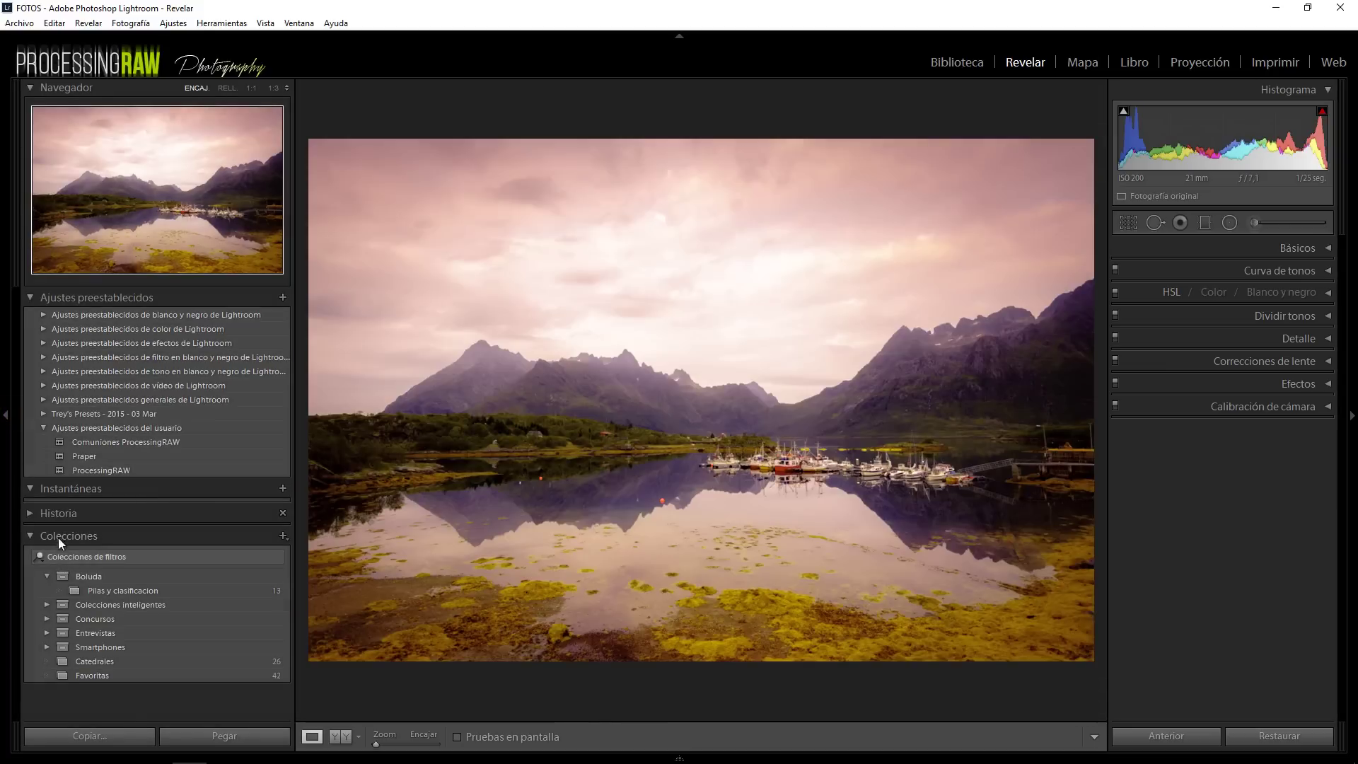
pyautogui.click(32, 517)
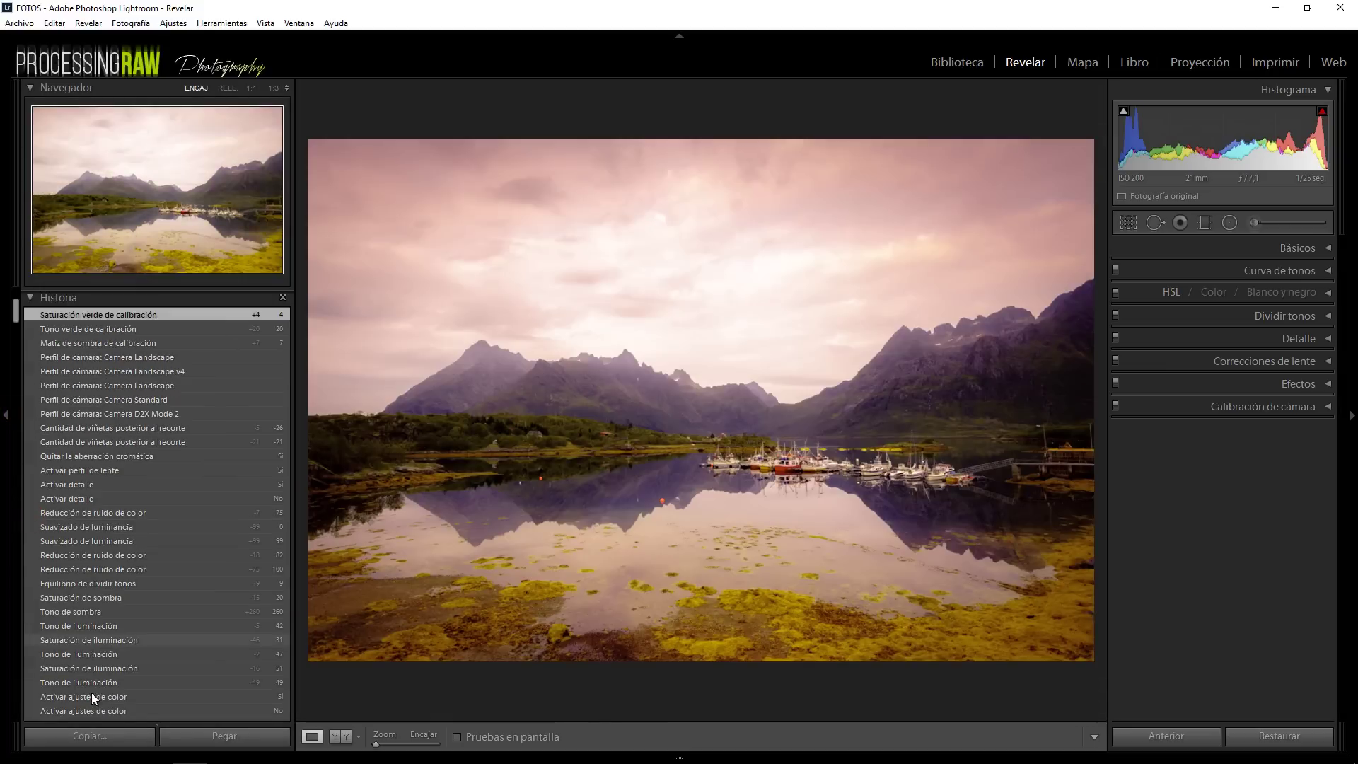
pyautogui.scroll(5, 96, 685)
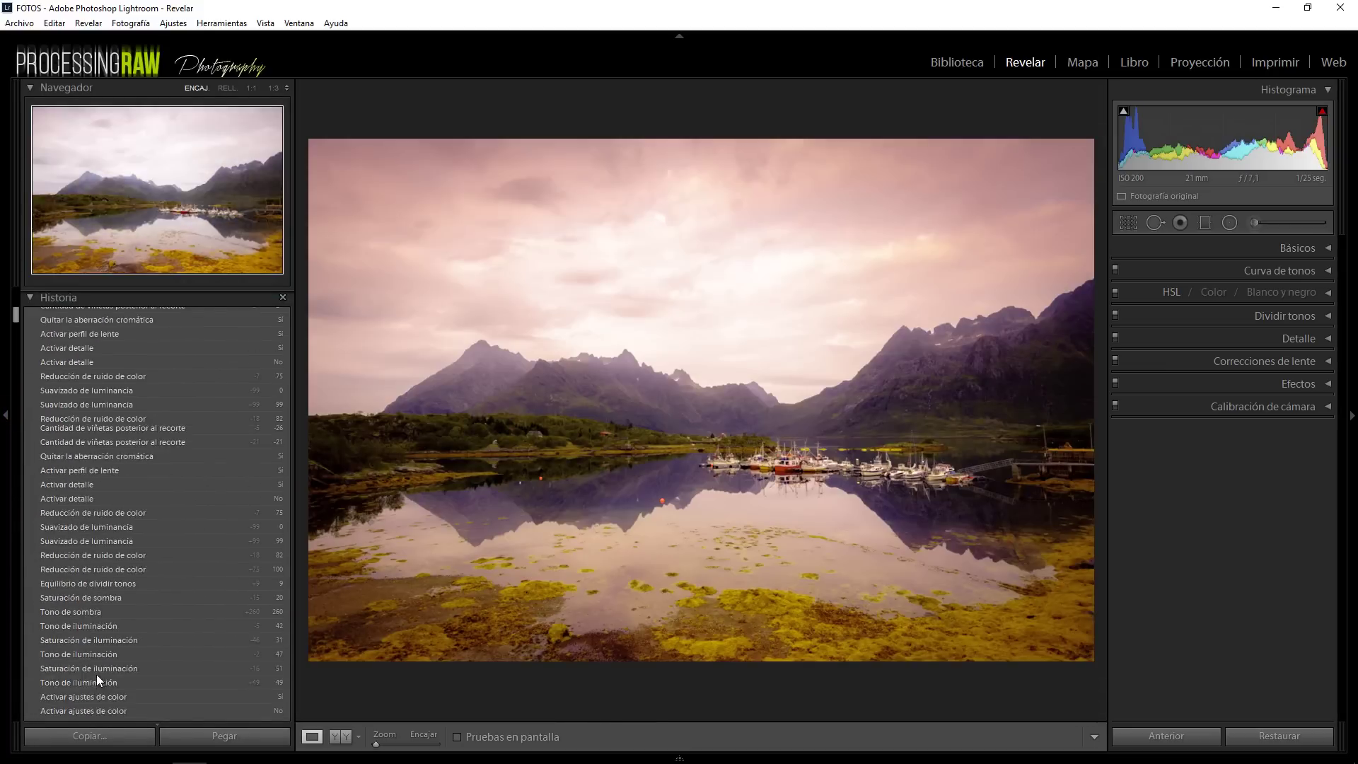
pyautogui.click(31, 513)
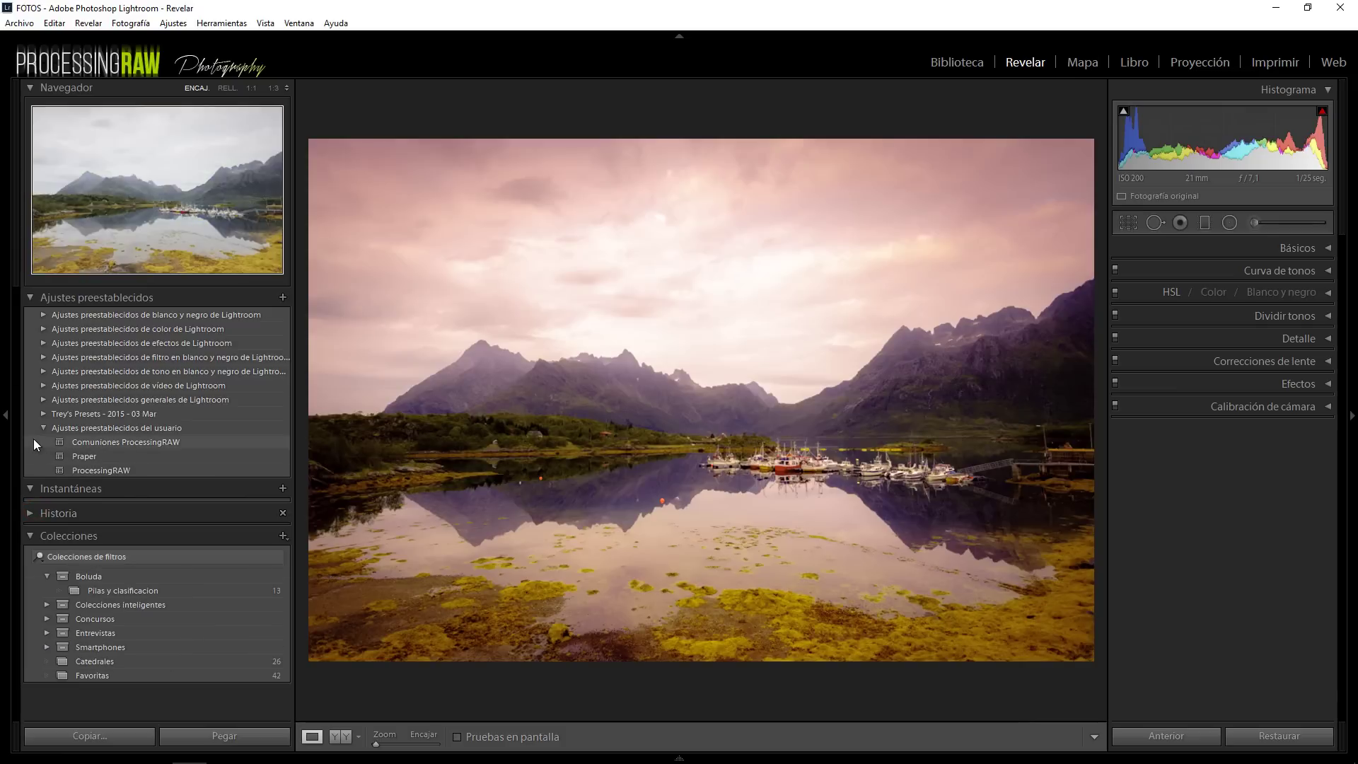
pyautogui.click(7, 422)
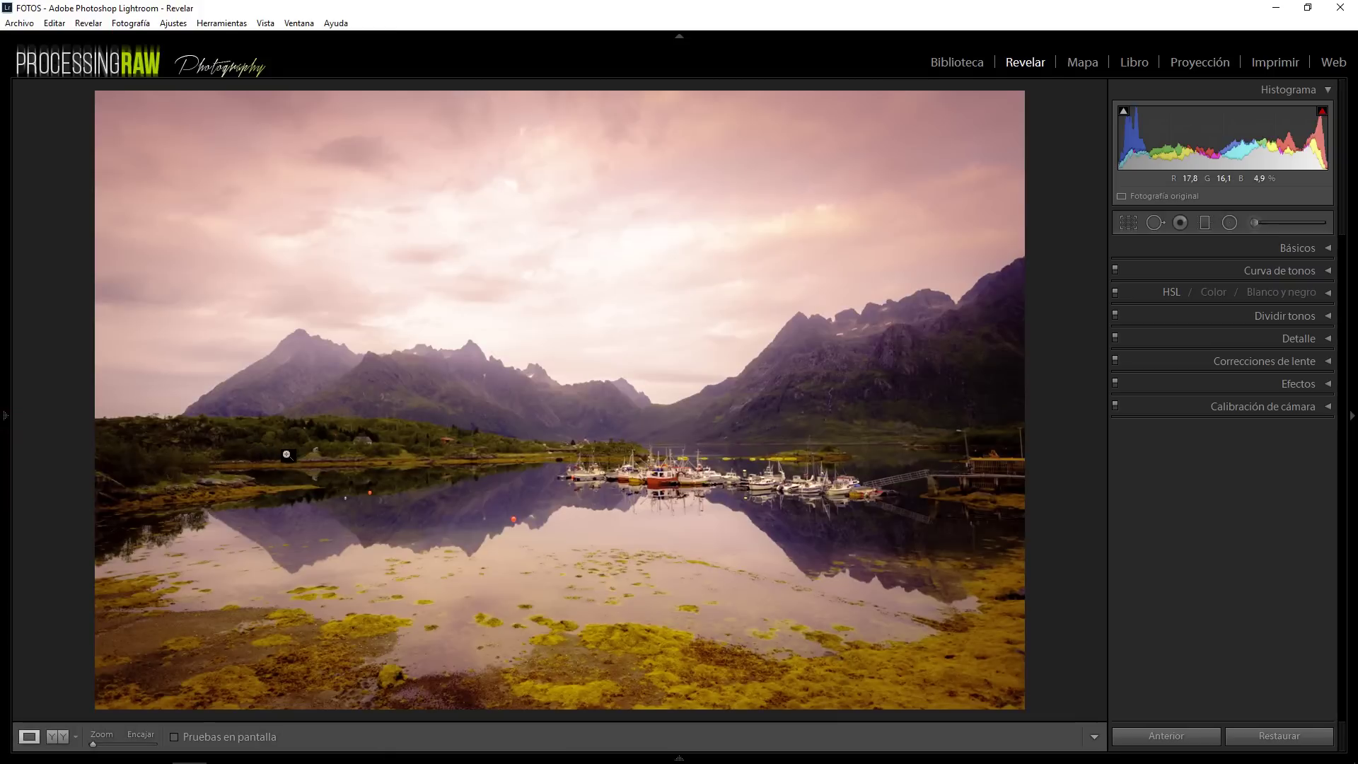
pyautogui.press('\\')
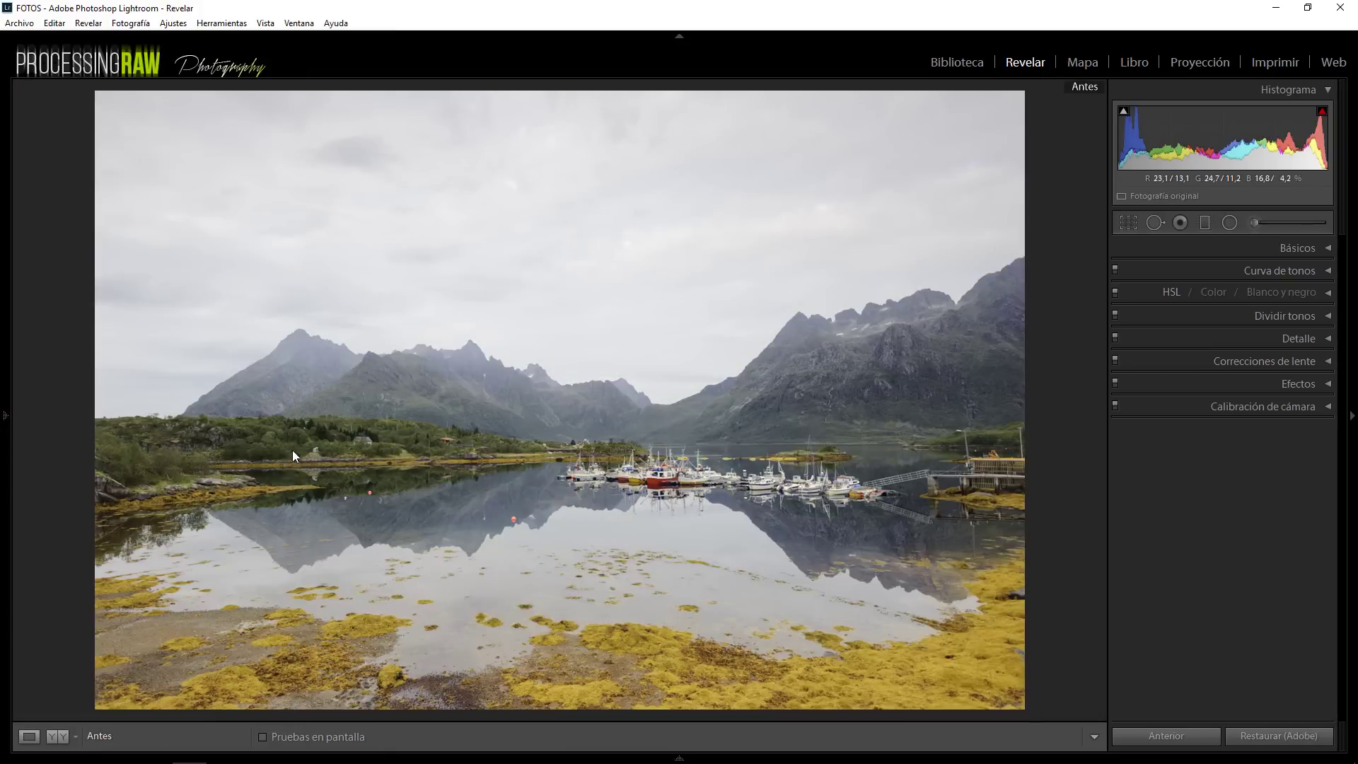
pyautogui.press('\\')
pyautogui.press('\\')
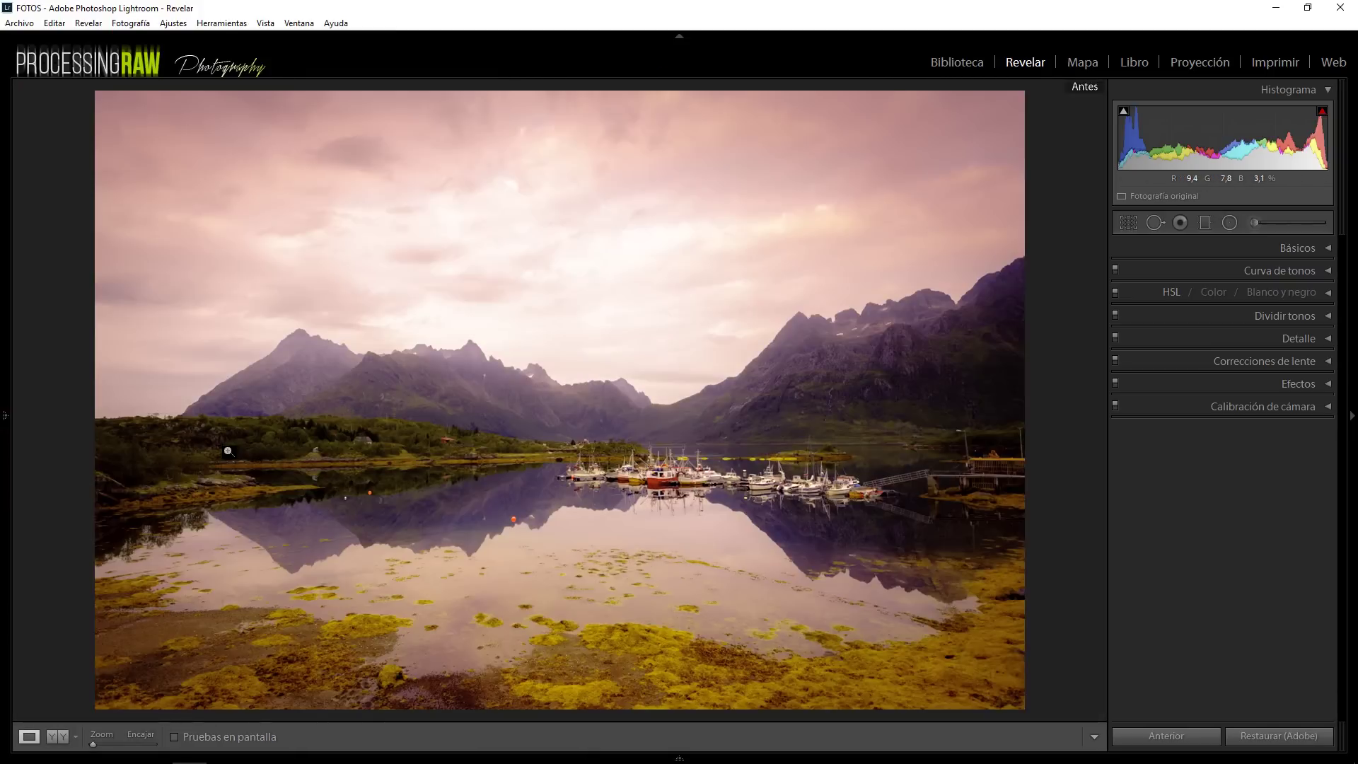
pyautogui.press('\\')
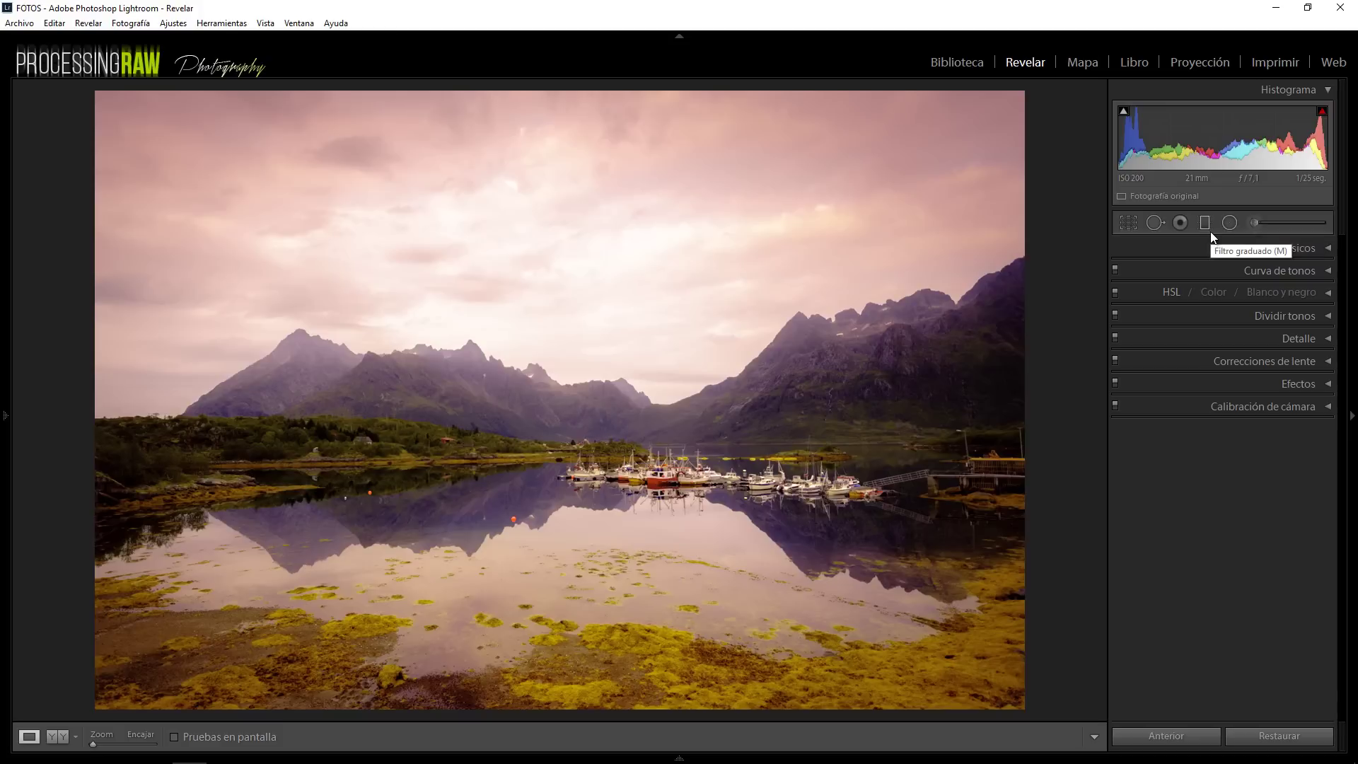
# Draw a strong graduated darkening filter over the sky, from the top to the shoreline
pyautogui.click(1206, 225)
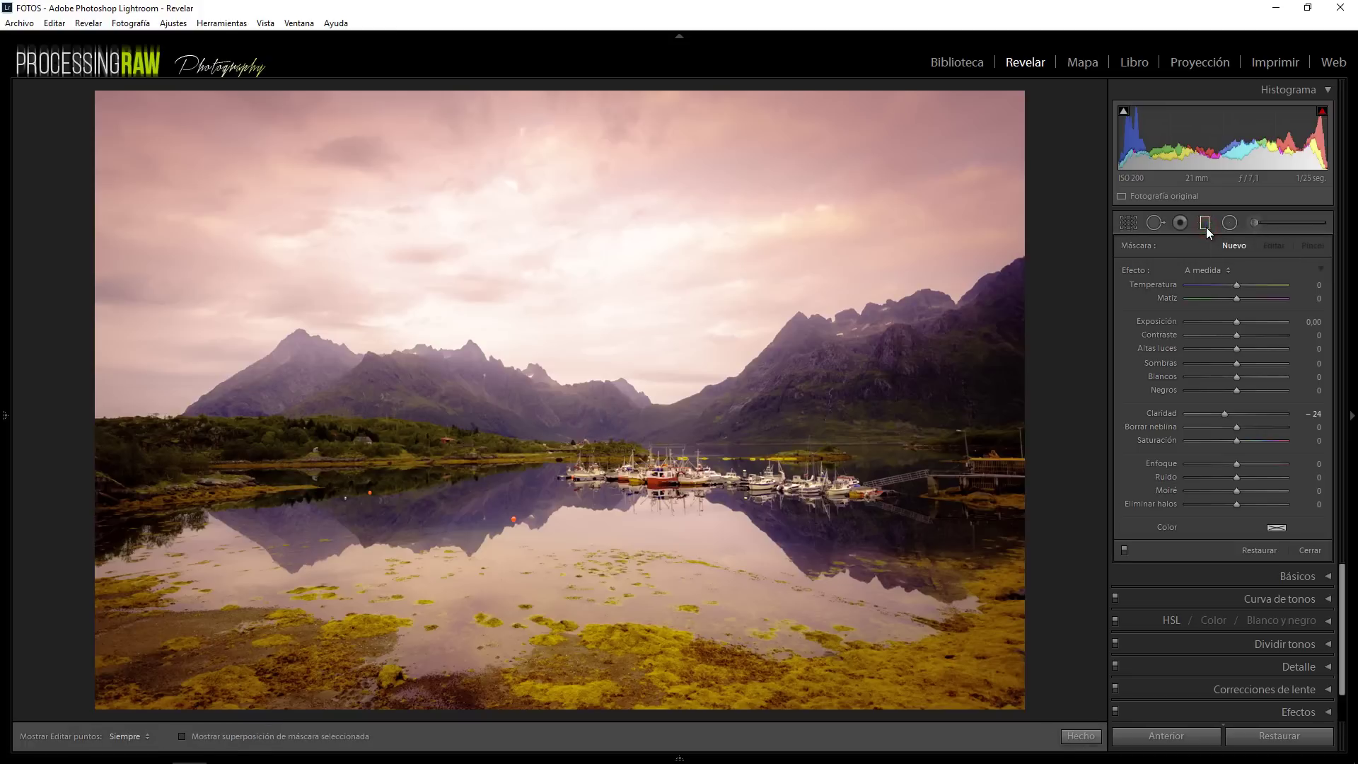
pyautogui.doubleClick(1136, 273)
pyautogui.click(1225, 322)
pyautogui.moveTo(611, 271); pyautogui.dragTo(611, 451)
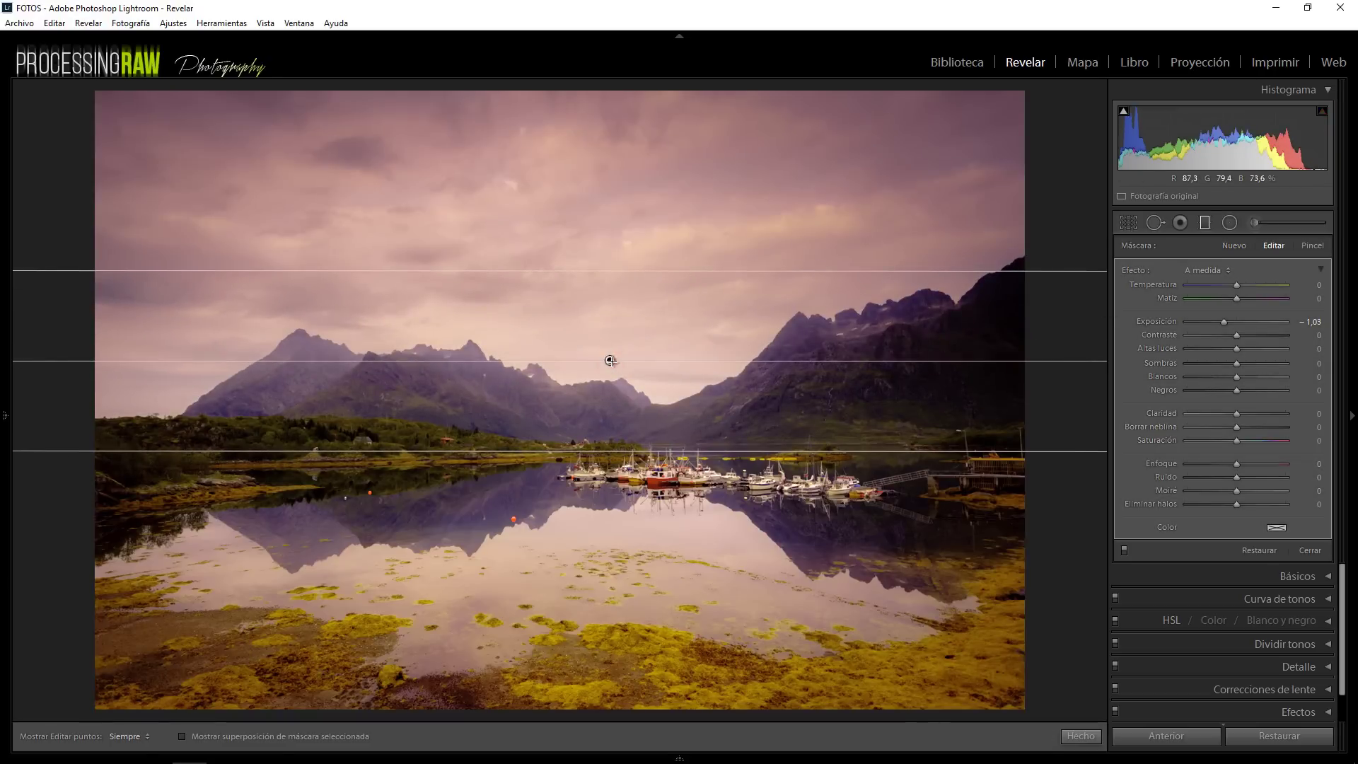
pyautogui.press('Delete')
pyautogui.moveTo(599, 234); pyautogui.dragTo(601, 487)
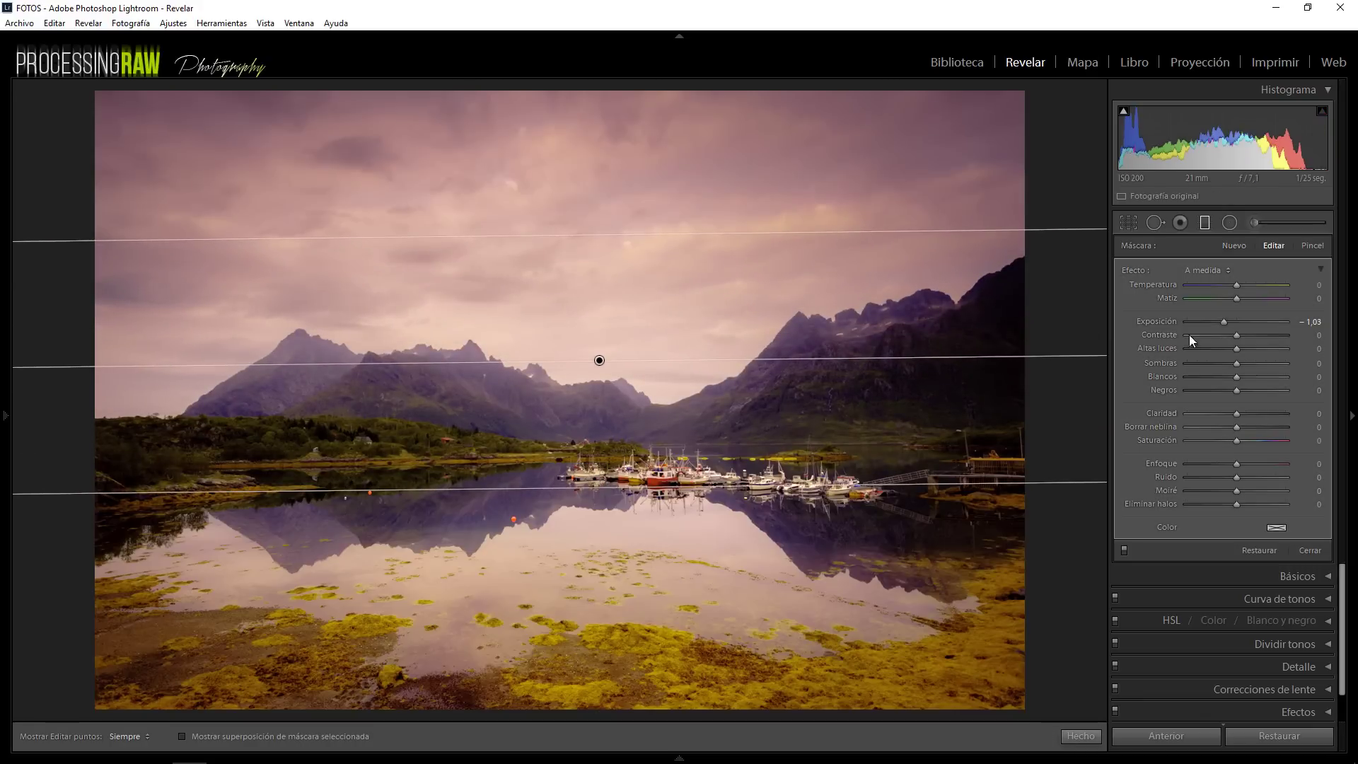
# Set the sky filter to exposure −0.57, contrast 7, highlights −27, shadows 39, clarity 27
pyautogui.moveTo(1218, 320); pyautogui.dragTo(1230, 320)
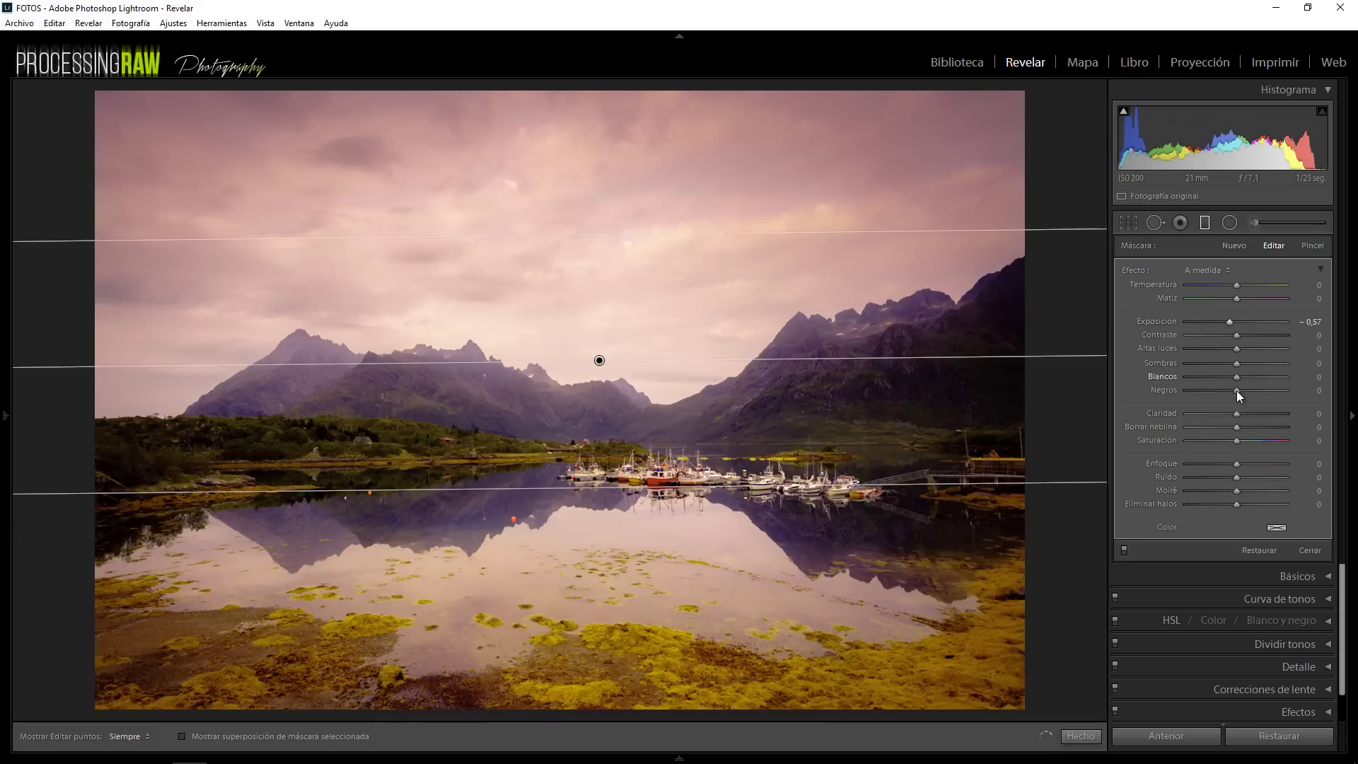
pyautogui.moveTo(1245, 414); pyautogui.dragTo(1255, 417)
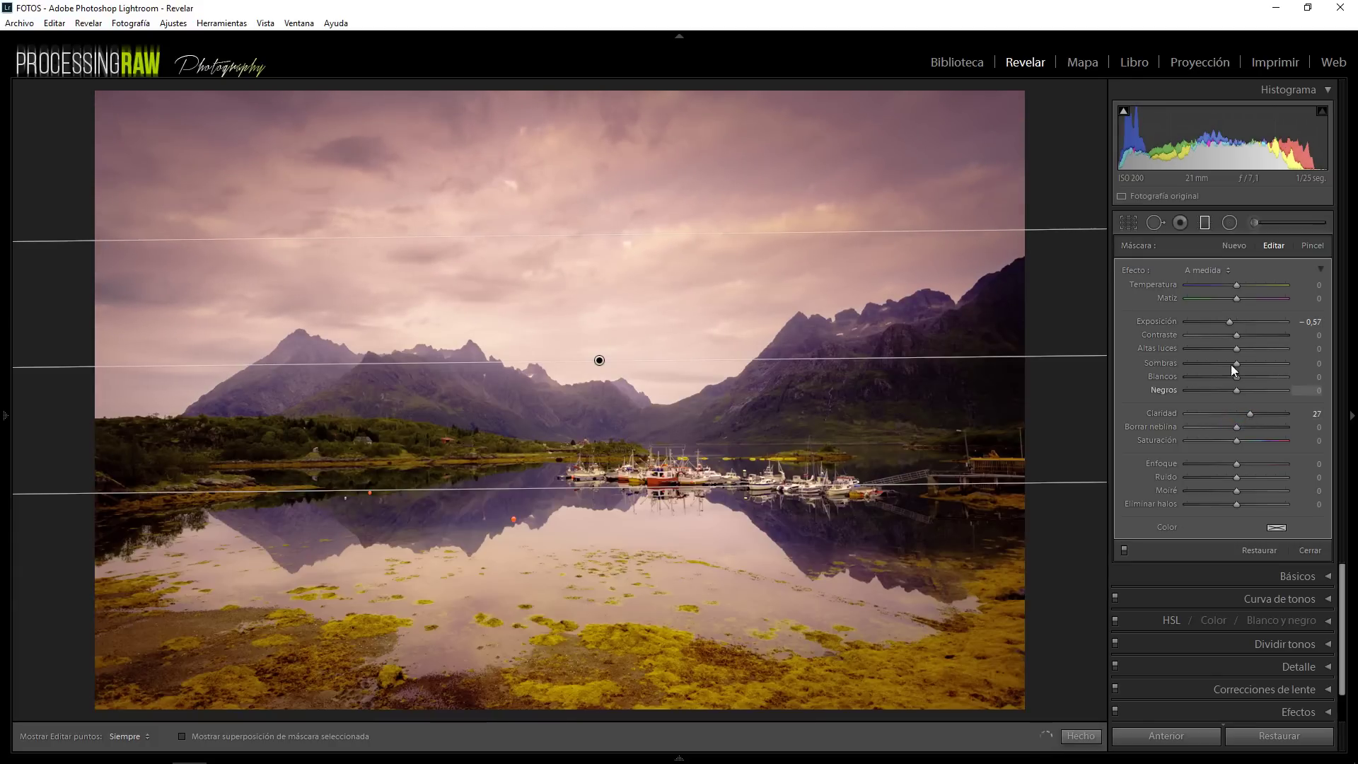
pyautogui.moveTo(1238, 337); pyautogui.dragTo(1243, 338)
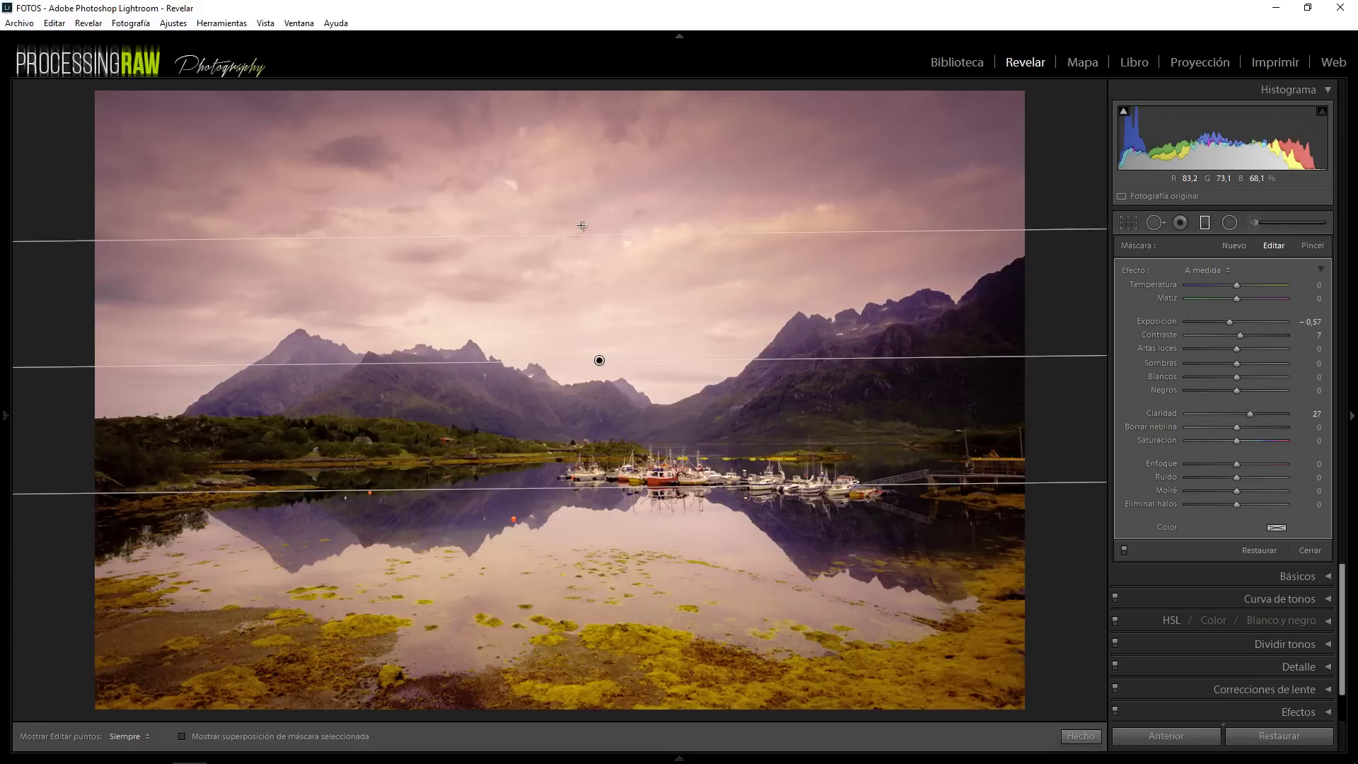
pyautogui.moveTo(1237, 350); pyautogui.dragTo(1221, 356)
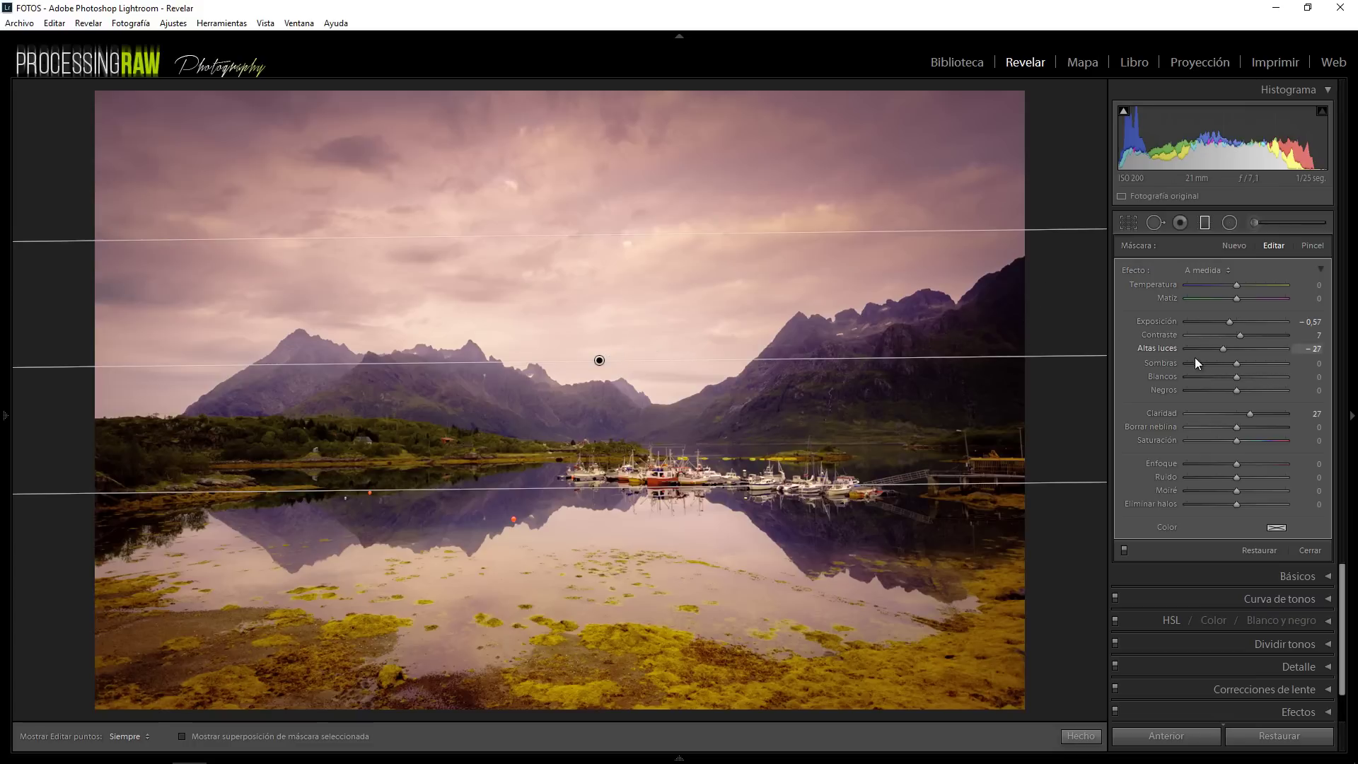
pyautogui.moveTo(1237, 363); pyautogui.dragTo(1252, 365)
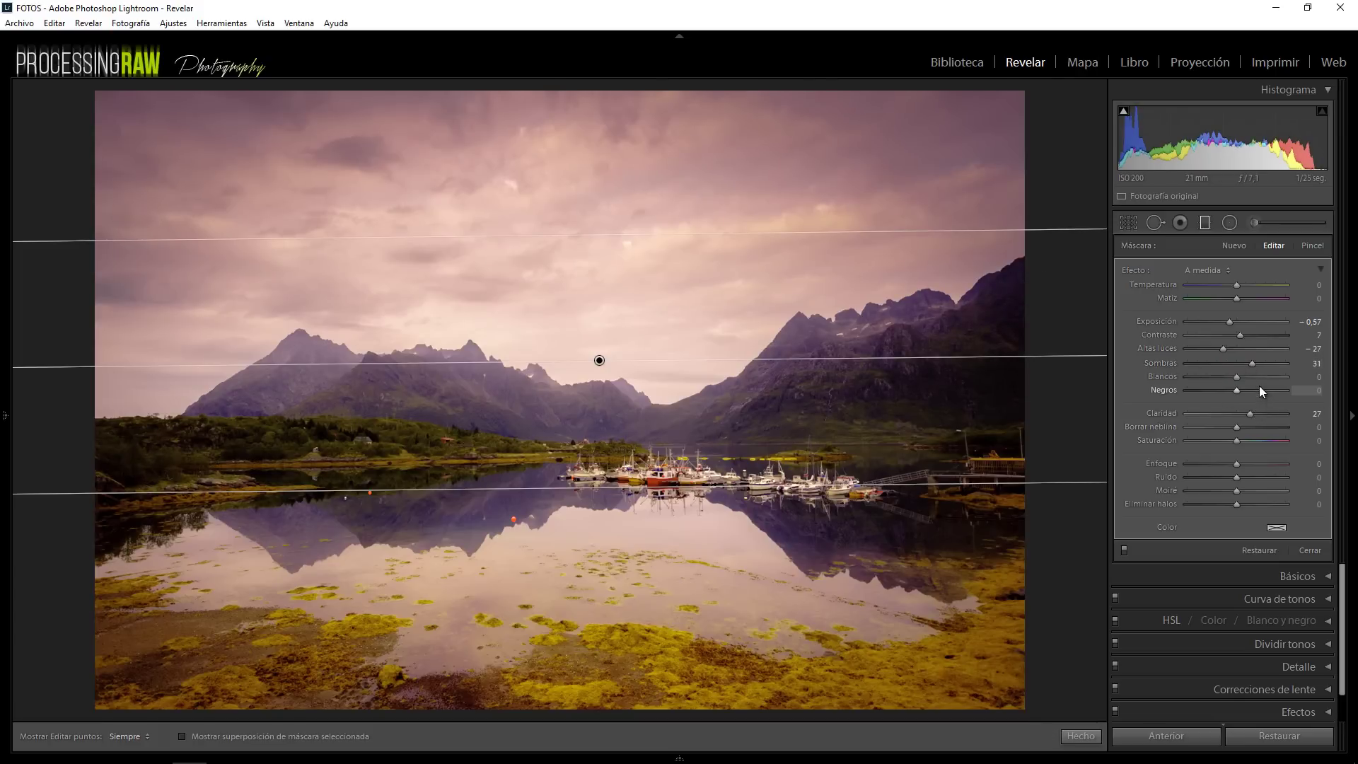
pyautogui.moveTo(1253, 365); pyautogui.dragTo(1255, 367)
# Draw a diagonal graduated filter over the upper-left sky at exposure −0.29
pyautogui.click(1207, 223)
pyautogui.click(1206, 223)
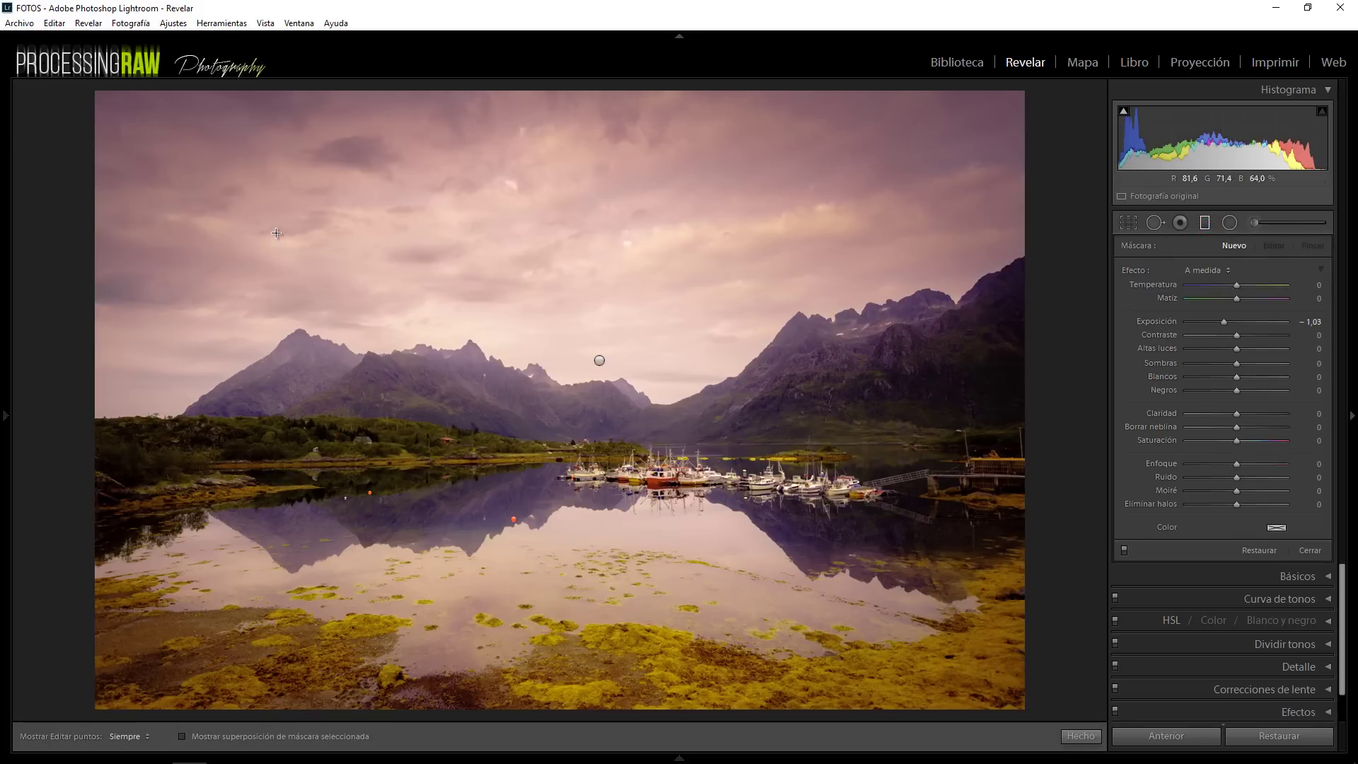
pyautogui.moveTo(200, 175); pyautogui.dragTo(475, 409)
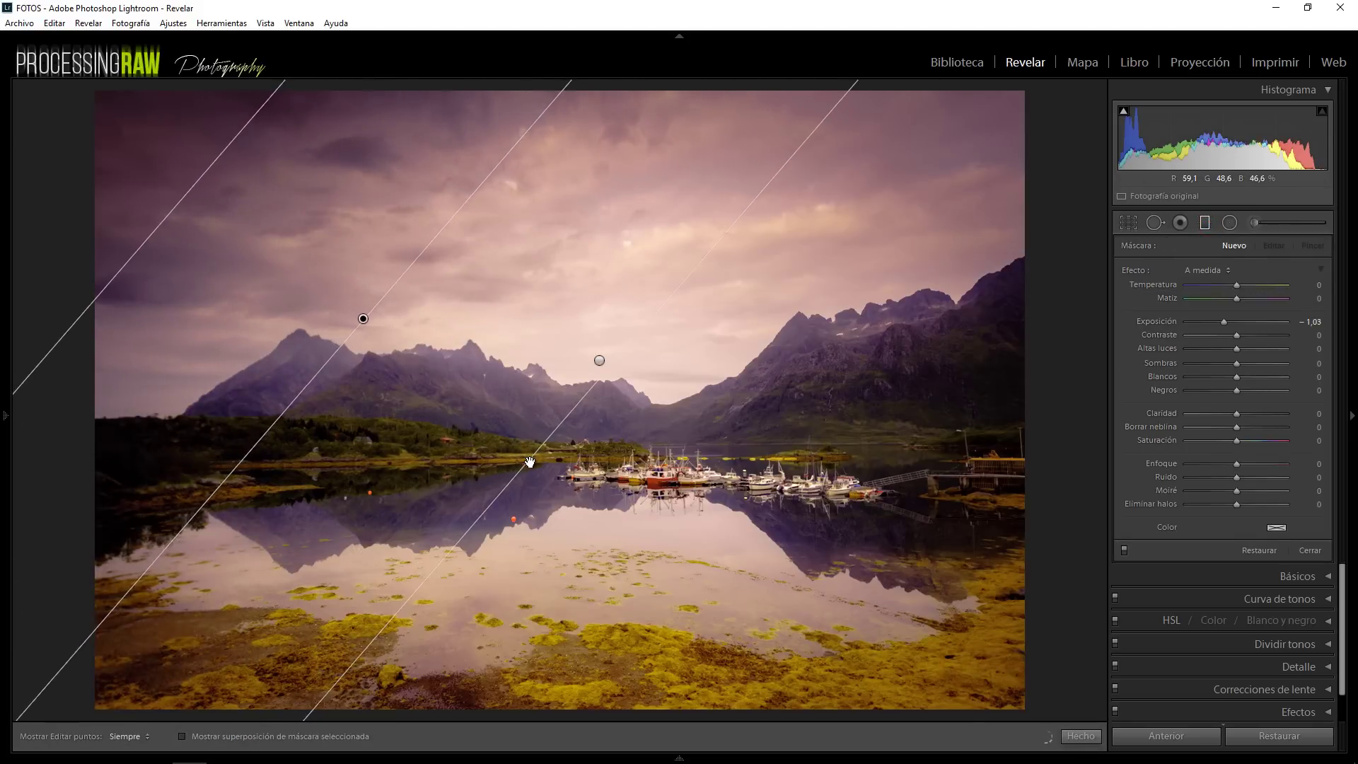
pyautogui.moveTo(475, 410); pyautogui.dragTo(530, 462)
pyautogui.moveTo(1225, 322); pyautogui.dragTo(1231, 324)
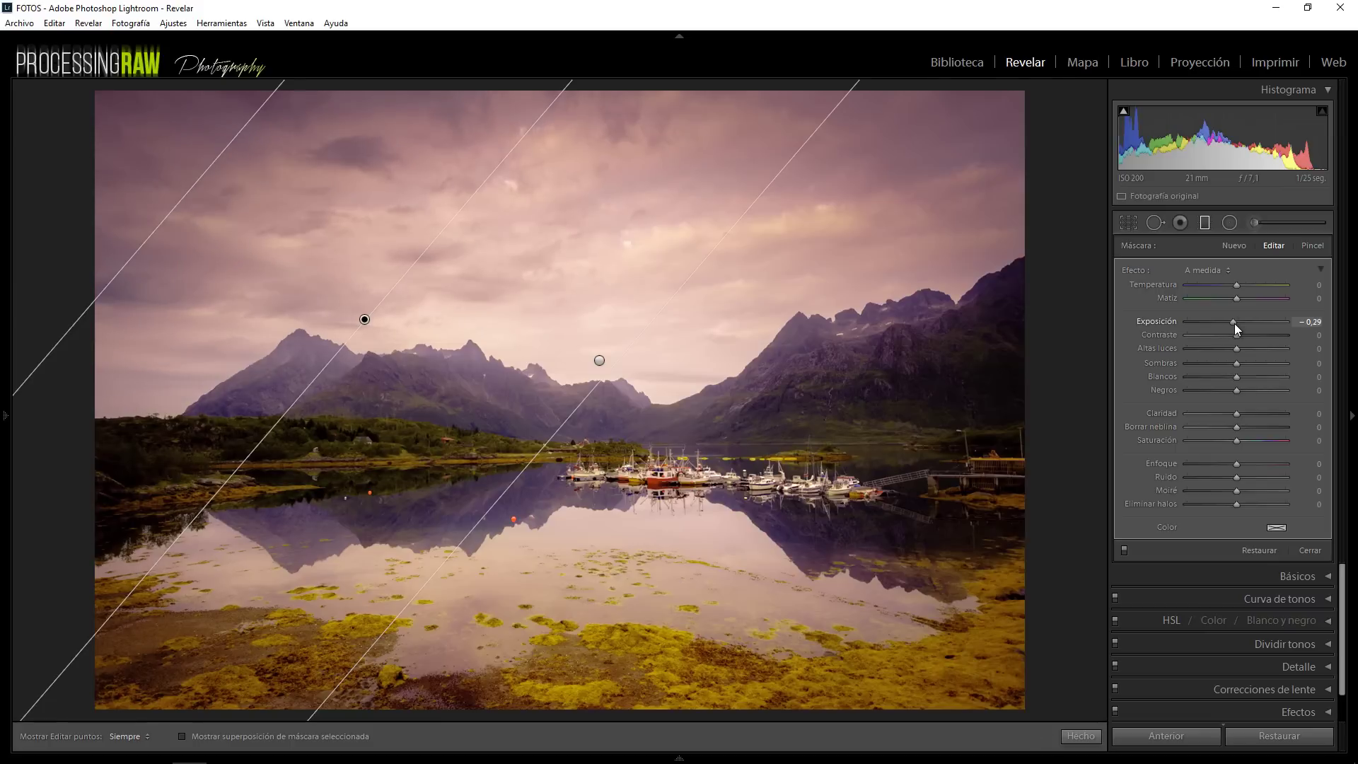
# Cool the upper-left filter to temperature −11 and give it a subtle pale blue colour
pyautogui.click(1237, 286)
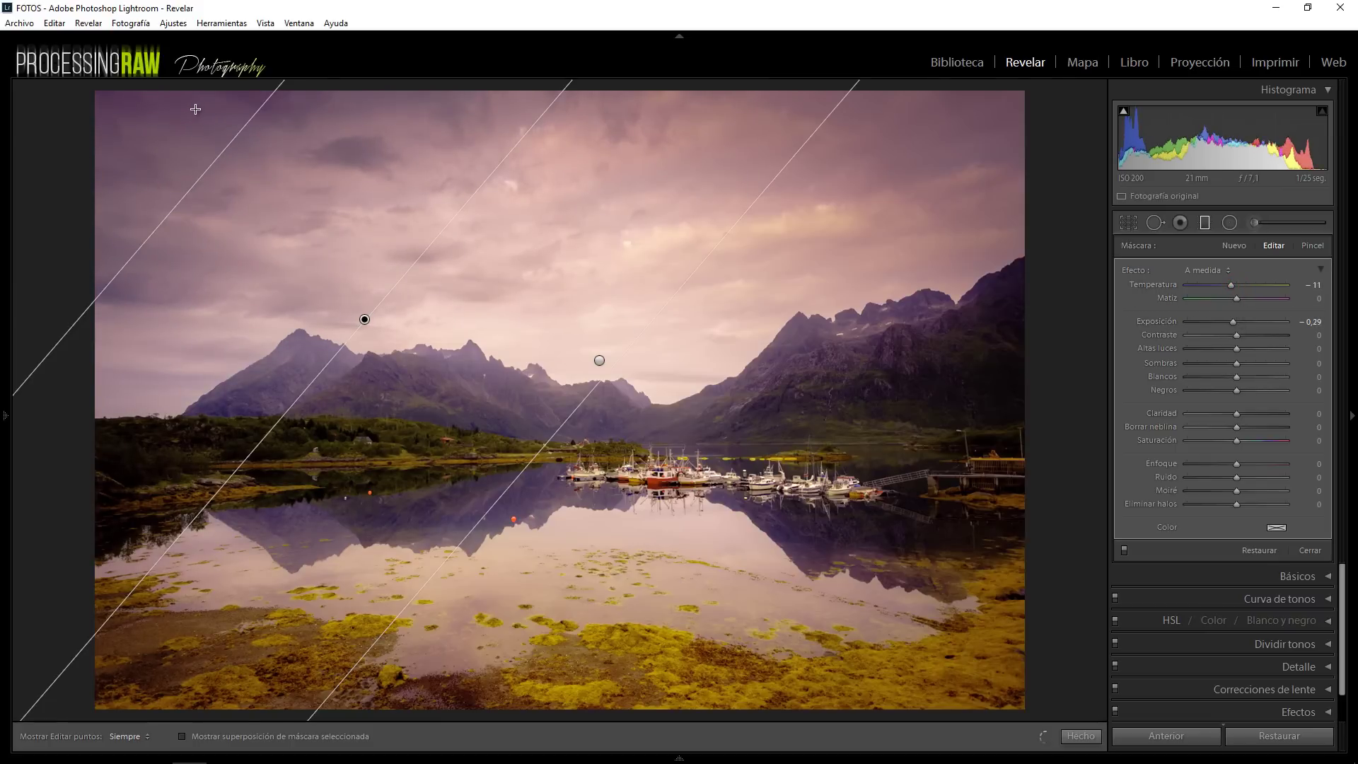
pyautogui.click(1277, 527)
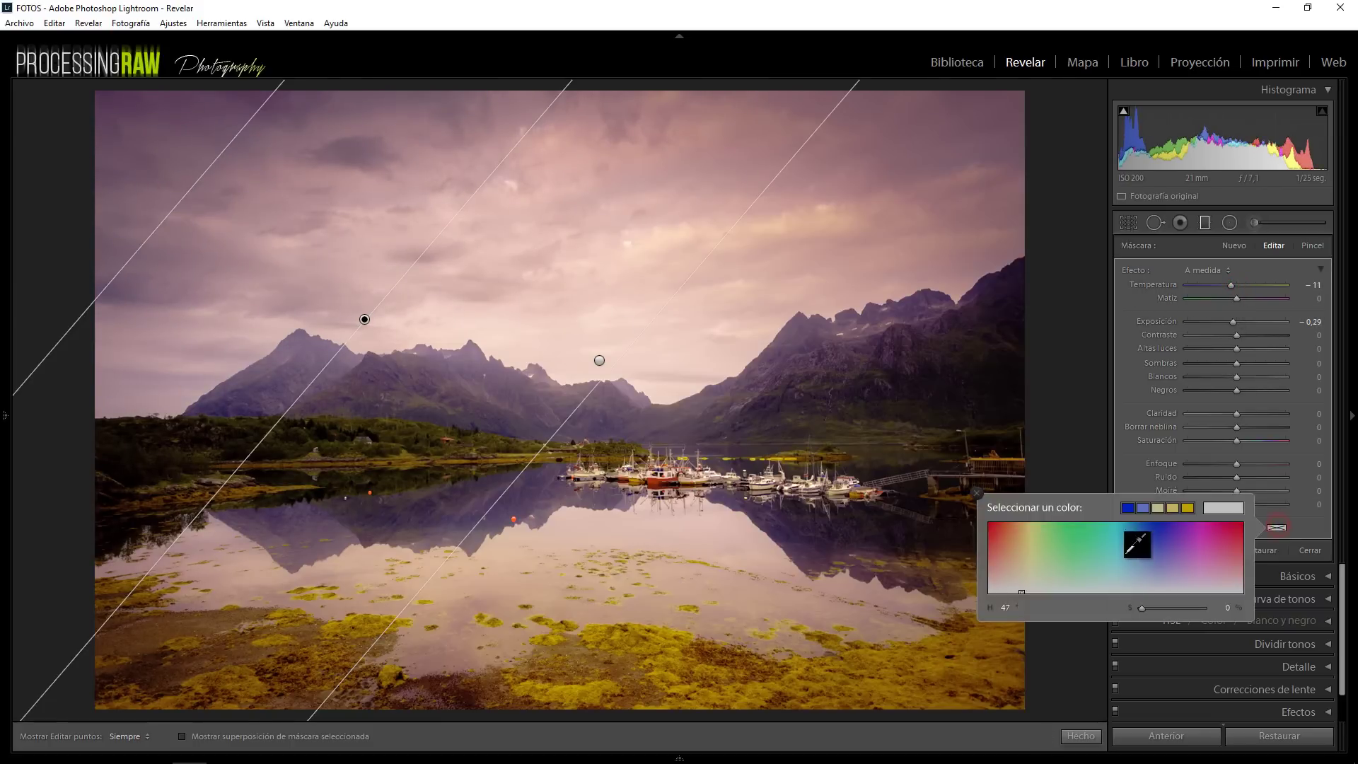
pyautogui.moveTo(1080, 570); pyautogui.dragTo(1125, 565)
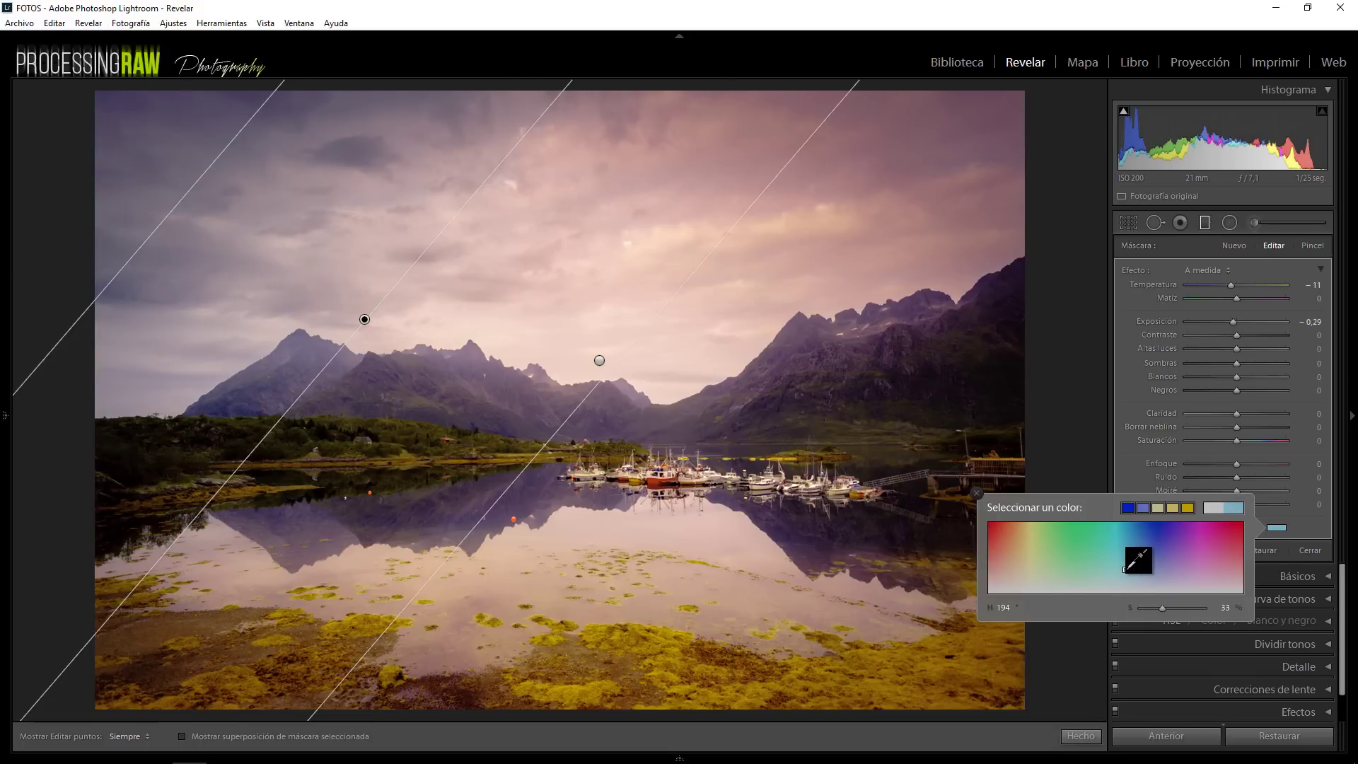
pyautogui.moveTo(1125, 566); pyautogui.dragTo(1127, 578)
pyautogui.moveTo(1127, 578); pyautogui.dragTo(1128, 580)
pyautogui.click(1205, 222)
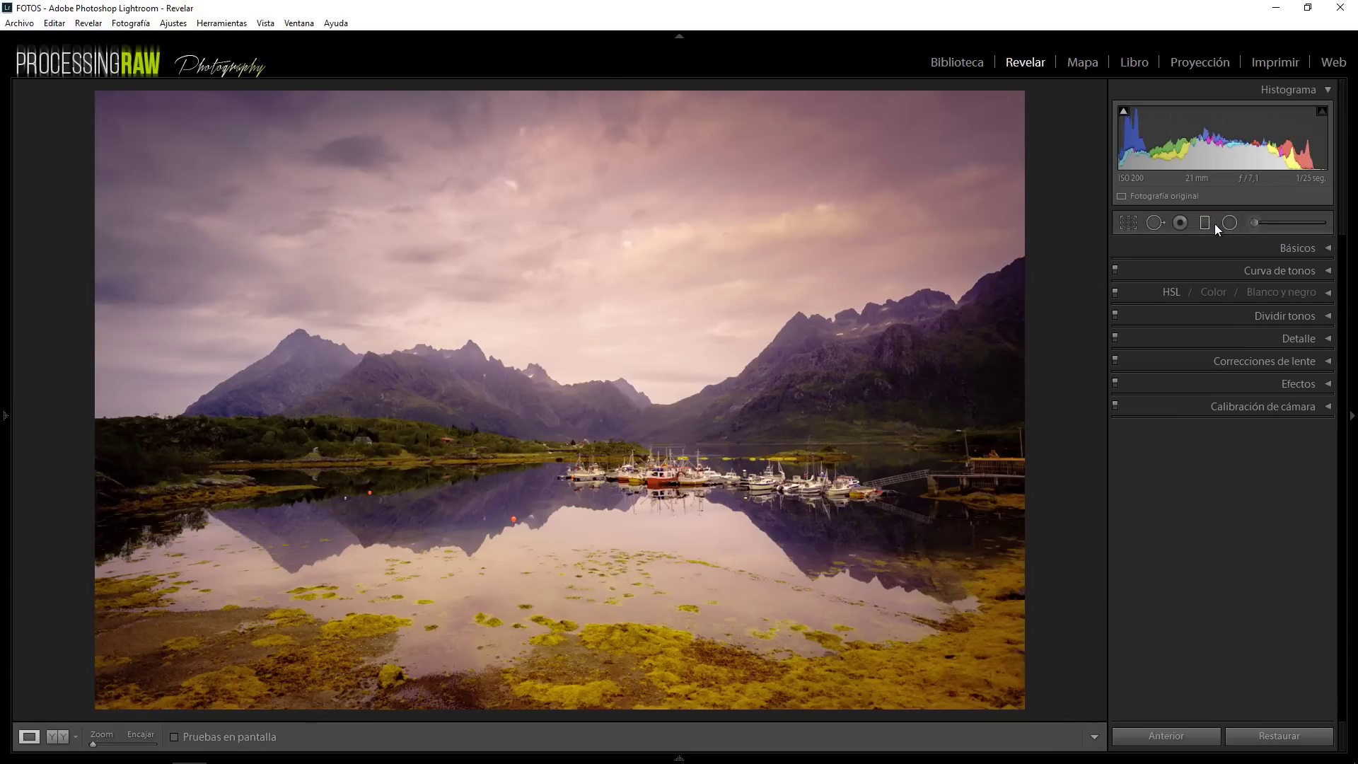
# Draw a diagonal graduated filter on the upper-right sky with exposure −0.11, temp −4, tint 6
pyautogui.click(1207, 223)
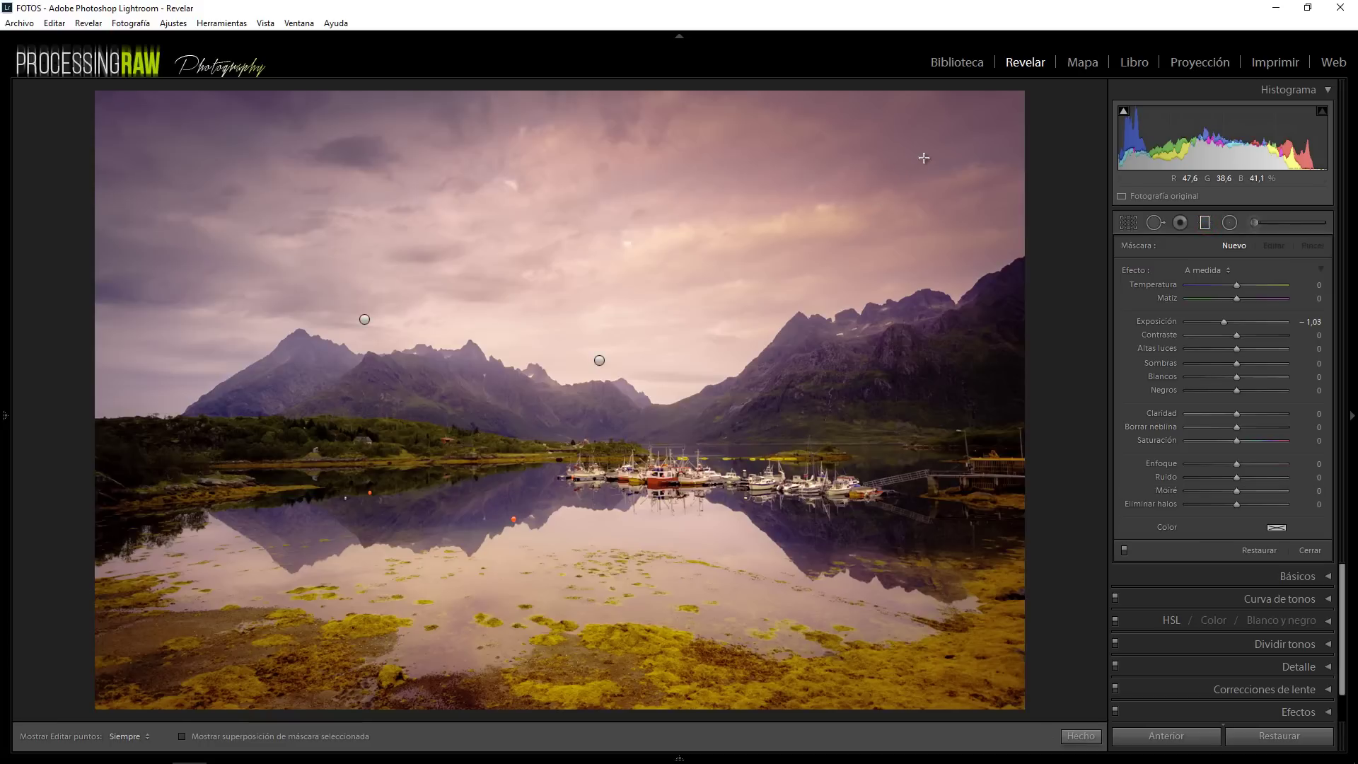
pyautogui.moveTo(924, 158); pyautogui.dragTo(668, 547)
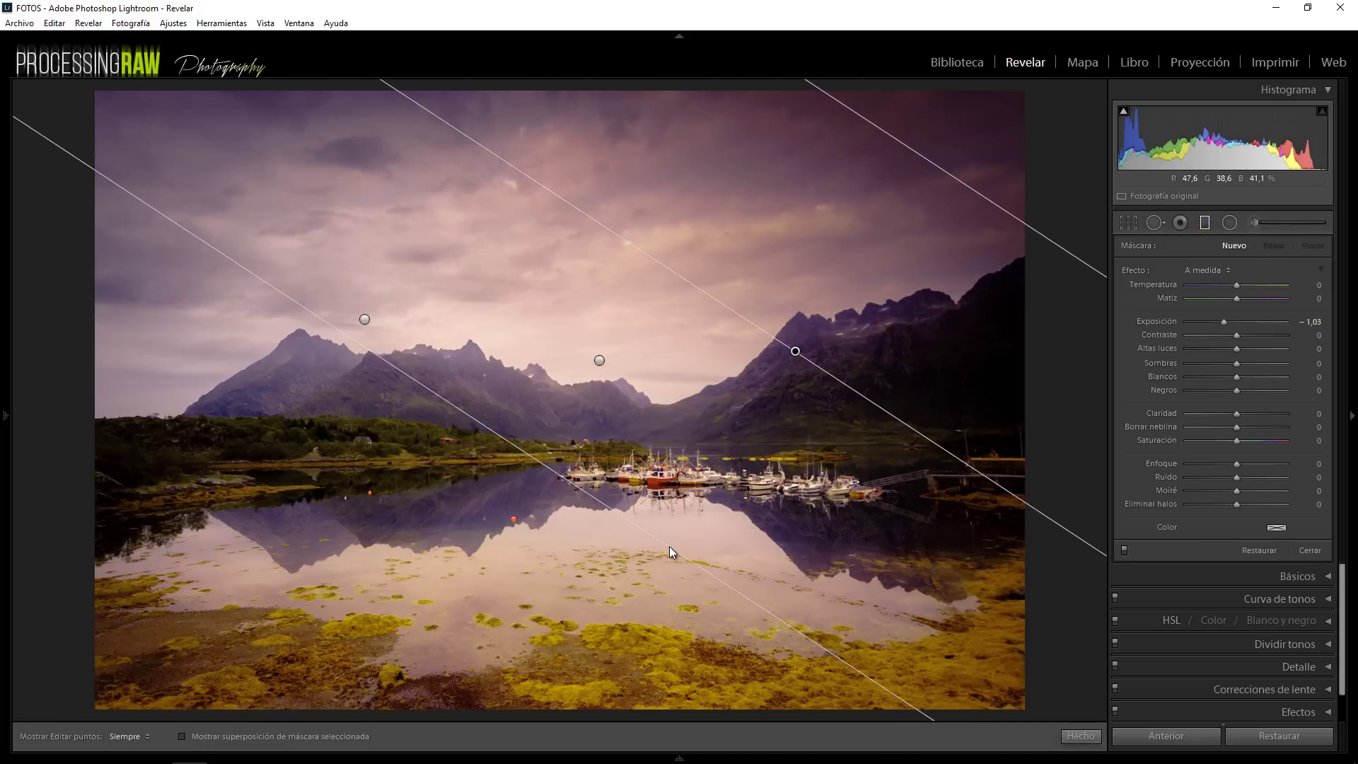
pyautogui.moveTo(1224, 322); pyautogui.dragTo(1233, 324)
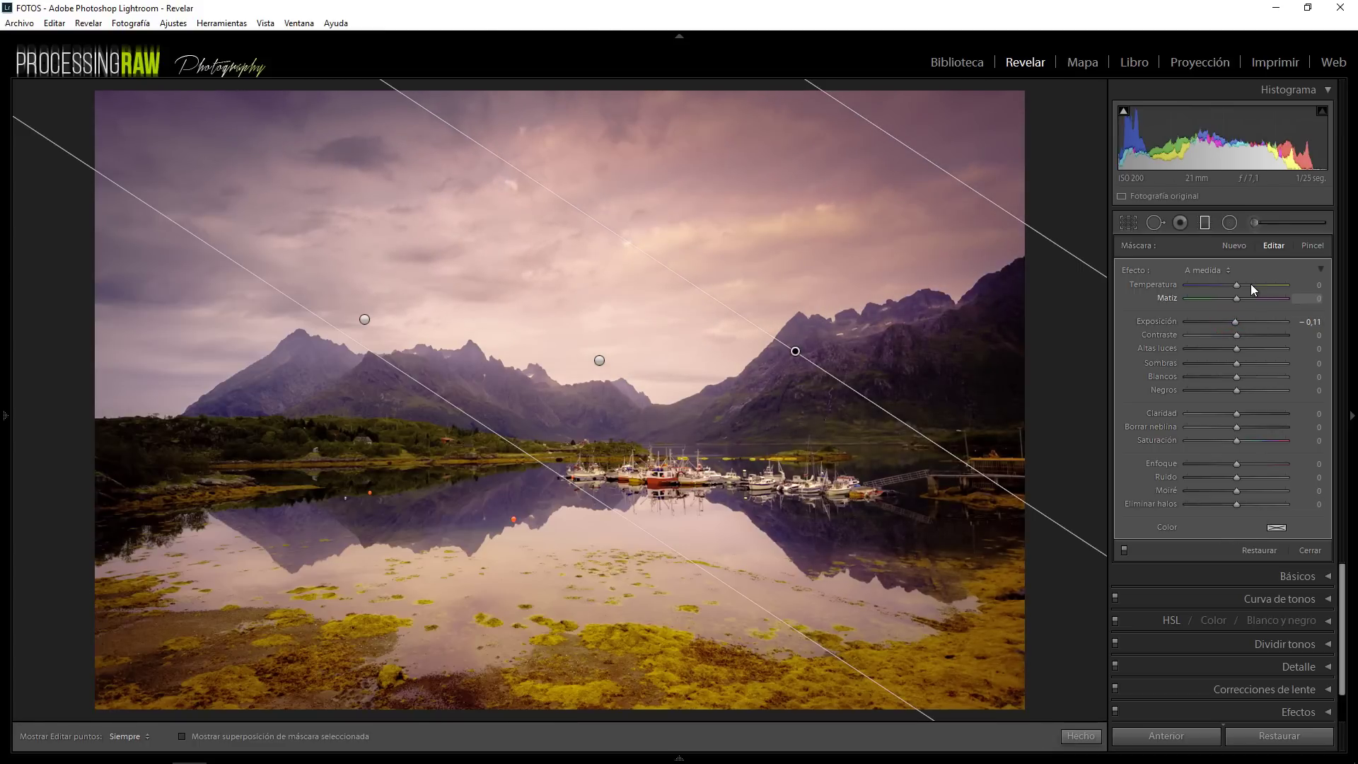
pyautogui.moveTo(1238, 287); pyautogui.dragTo(1236, 289)
pyautogui.click(1235, 287)
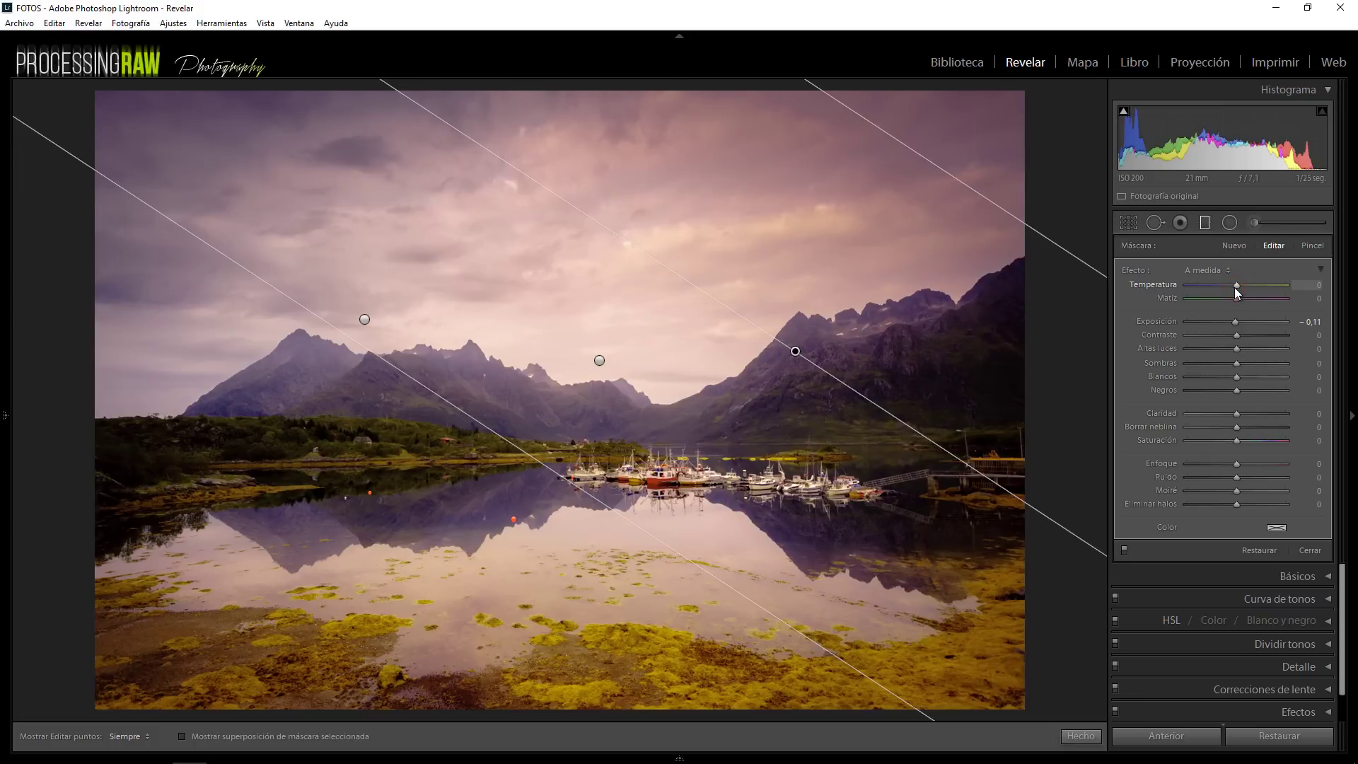
pyautogui.click(1237, 286)
pyautogui.moveTo(1236, 298); pyautogui.dragTo(1243, 302)
# Give the upper-right filter a soft lavender colour and lift its shadows to 20
pyautogui.click(1282, 532)
pyautogui.click(1164, 561)
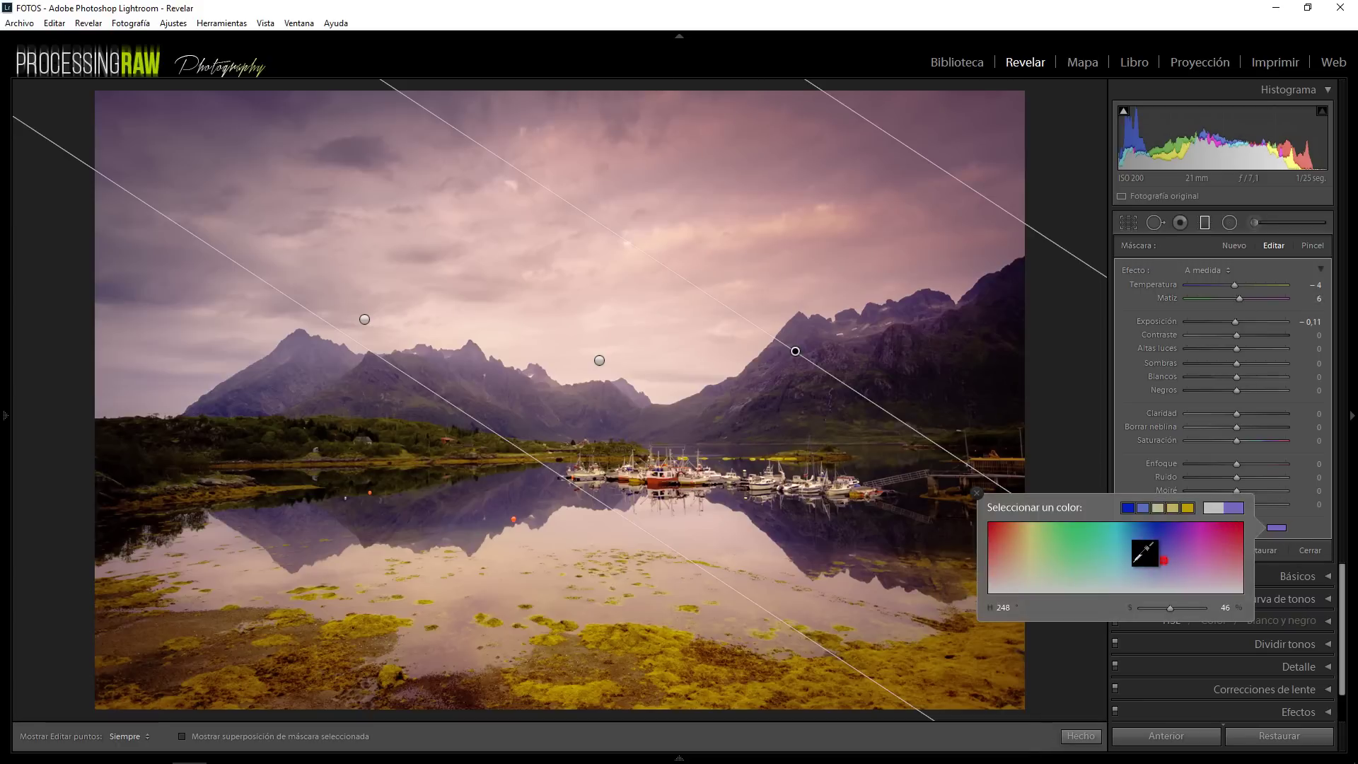
pyautogui.click(1119, 567)
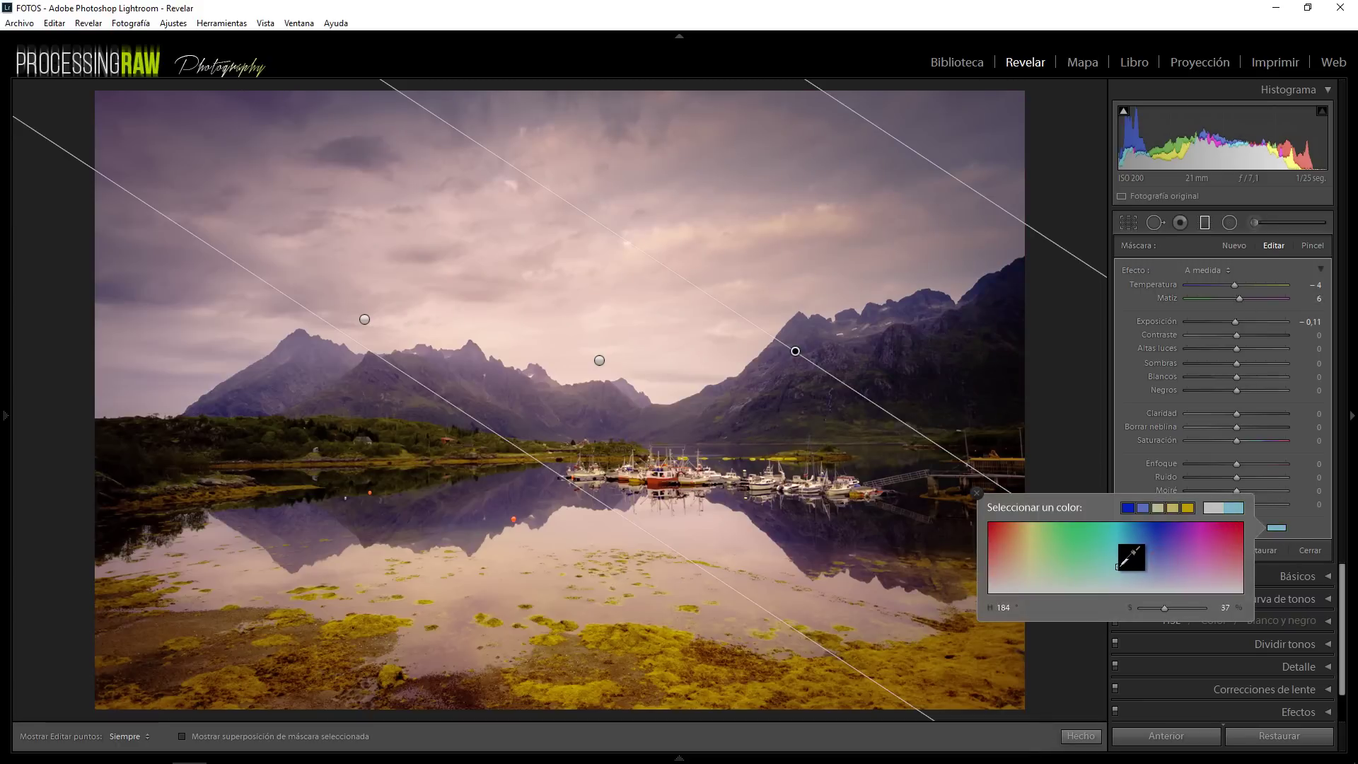
pyautogui.moveTo(1118, 567); pyautogui.dragTo(1181, 577)
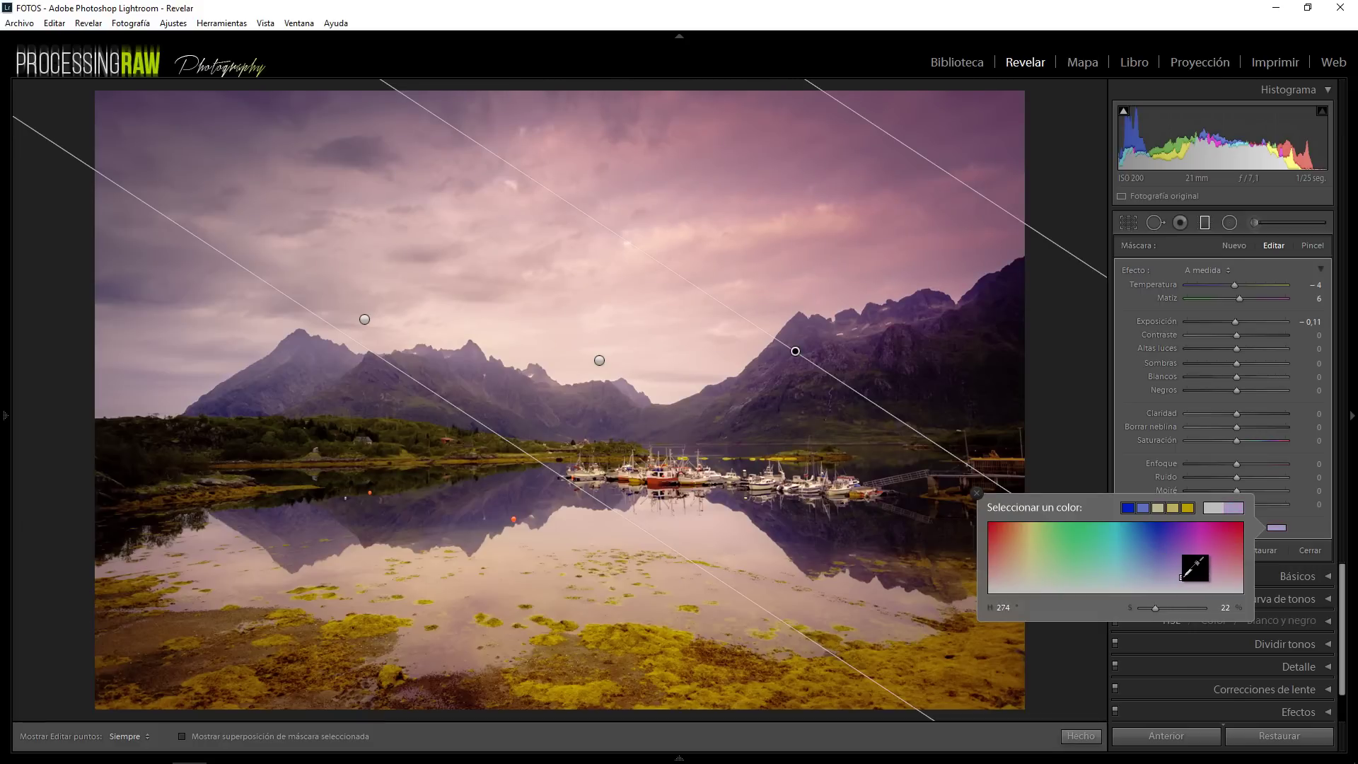
pyautogui.moveTo(1182, 577); pyautogui.dragTo(1185, 586)
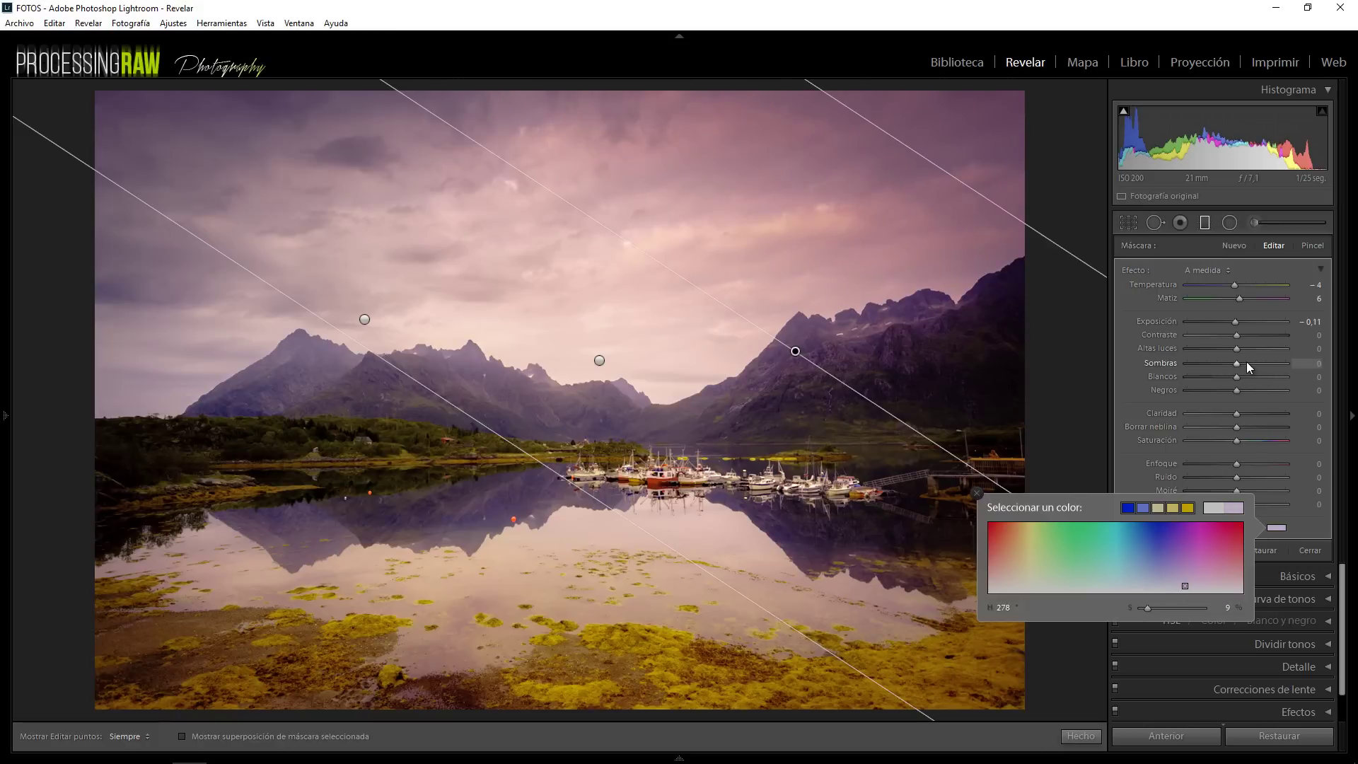
pyautogui.moveTo(1238, 364); pyautogui.dragTo(1250, 364)
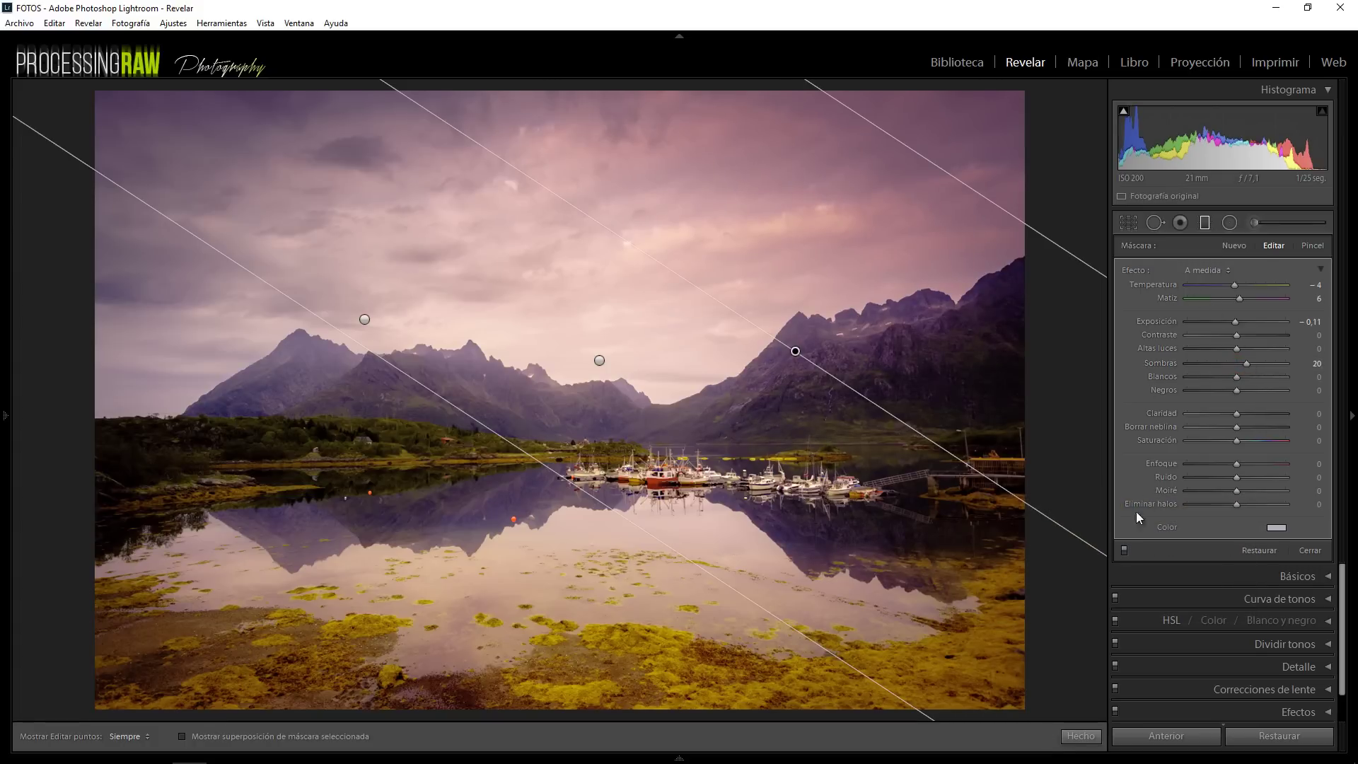
# Toggle the filter effect off and on to compare, then finish the upper-right filter
pyautogui.click(1125, 550)
pyautogui.click(1125, 550)
pyautogui.click(1125, 551)
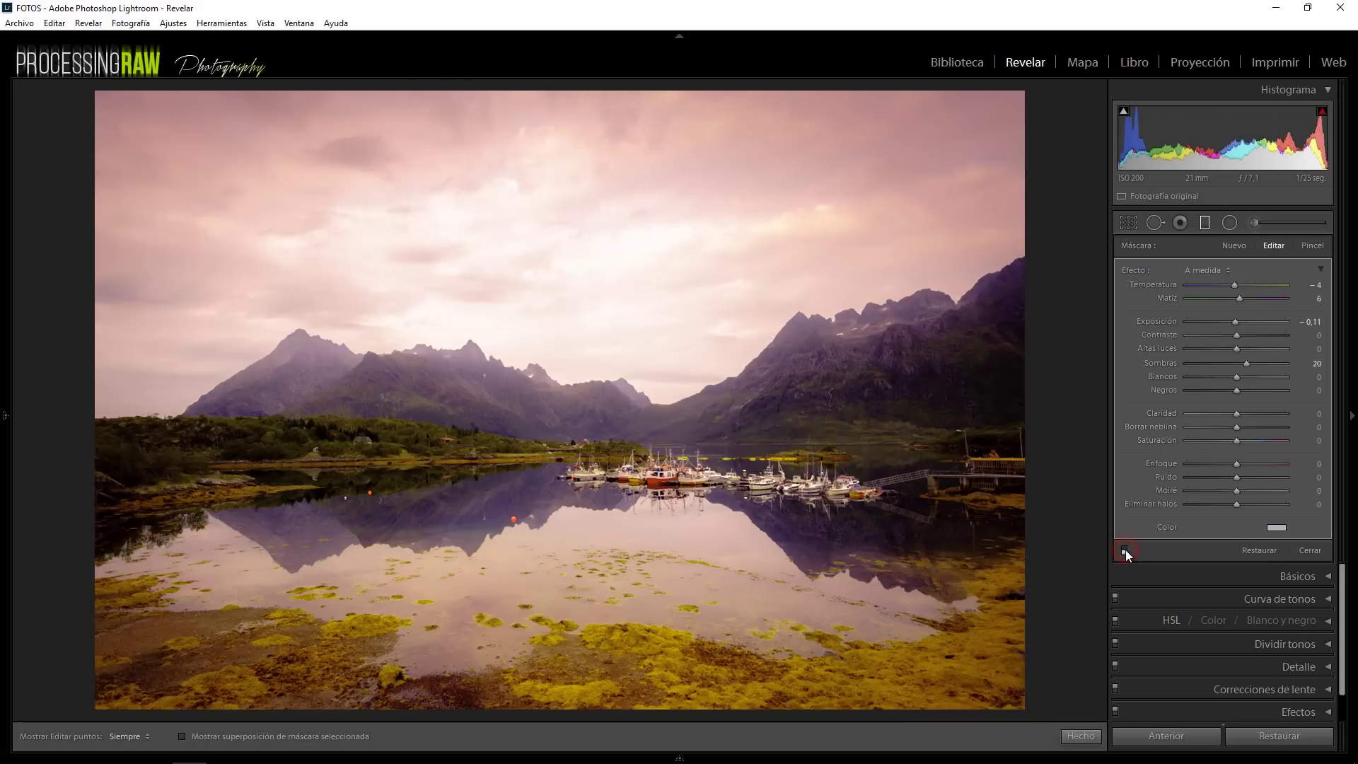
pyautogui.click(1125, 551)
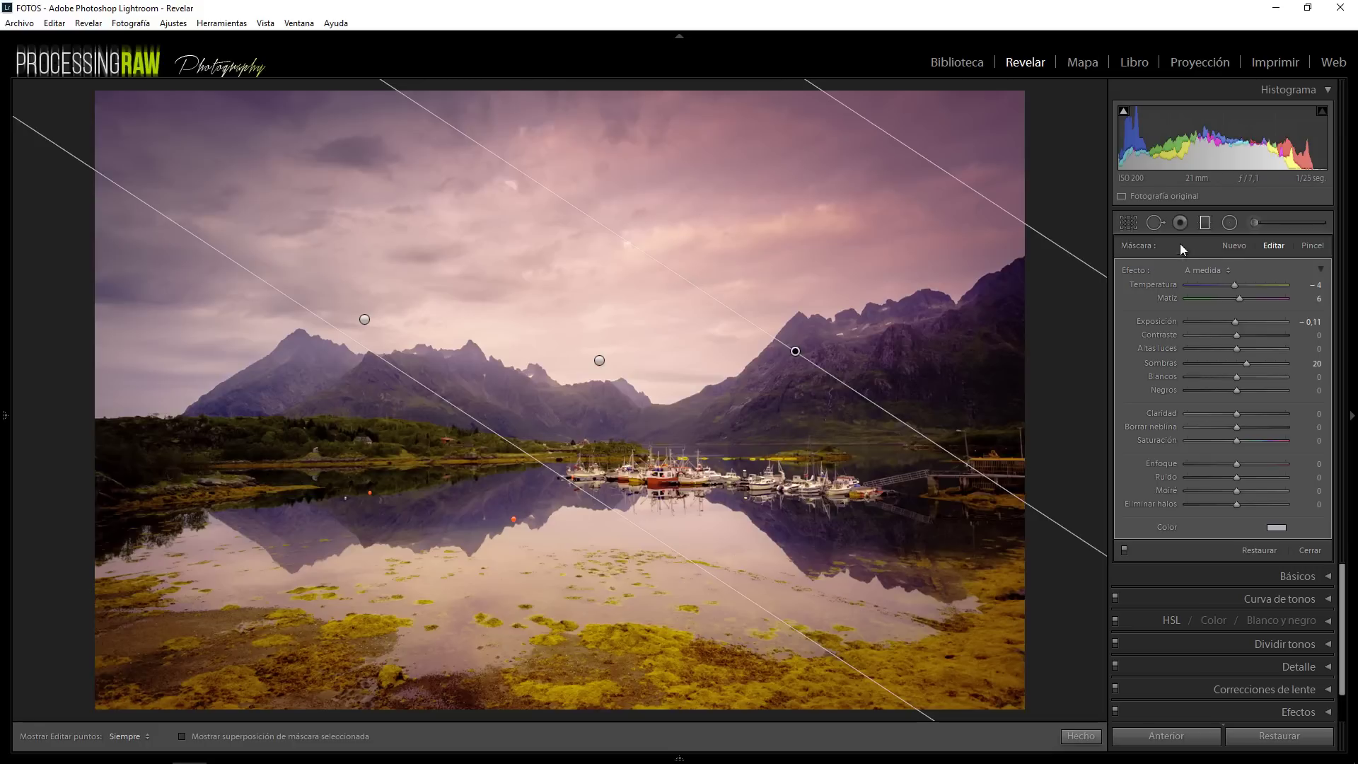
pyautogui.click(1205, 224)
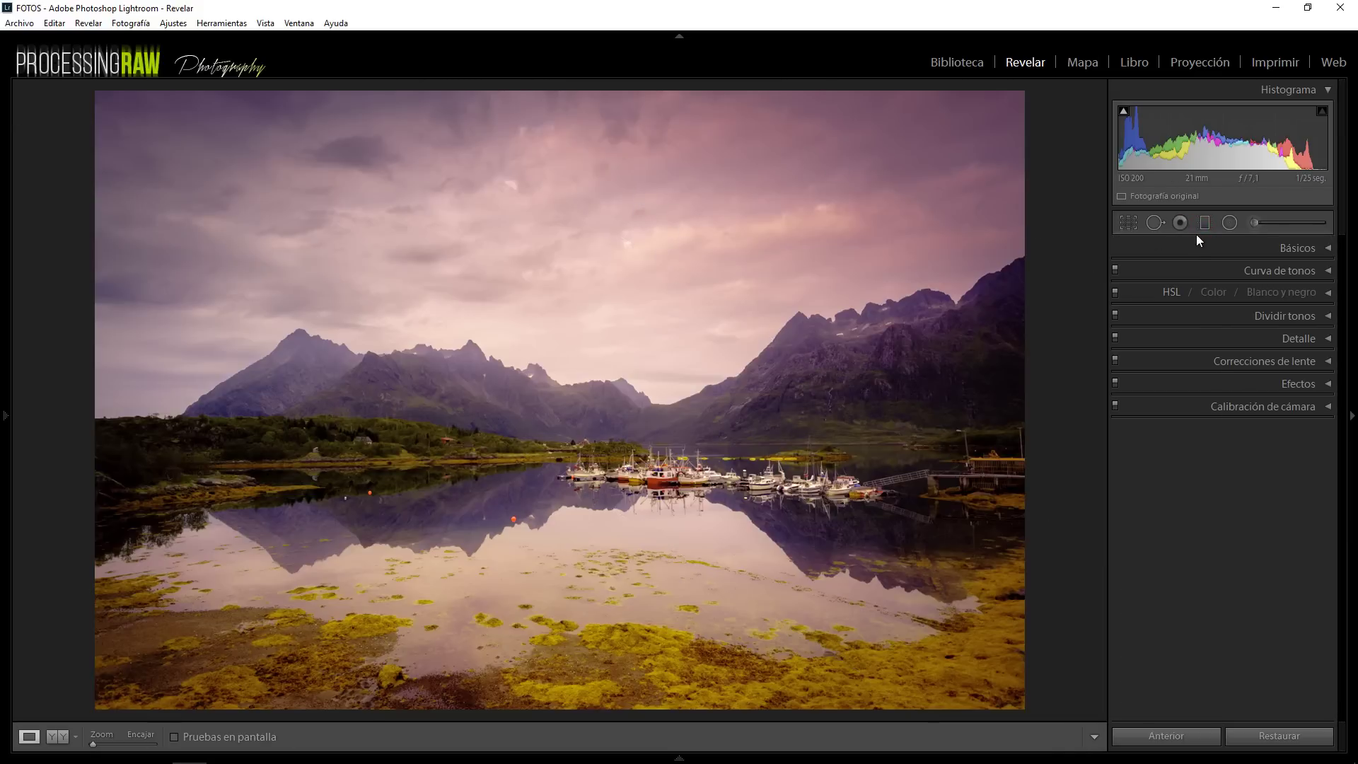
# Draw a new top-down graduated filter over the sky and lessen its darkening
pyautogui.click(1204, 223)
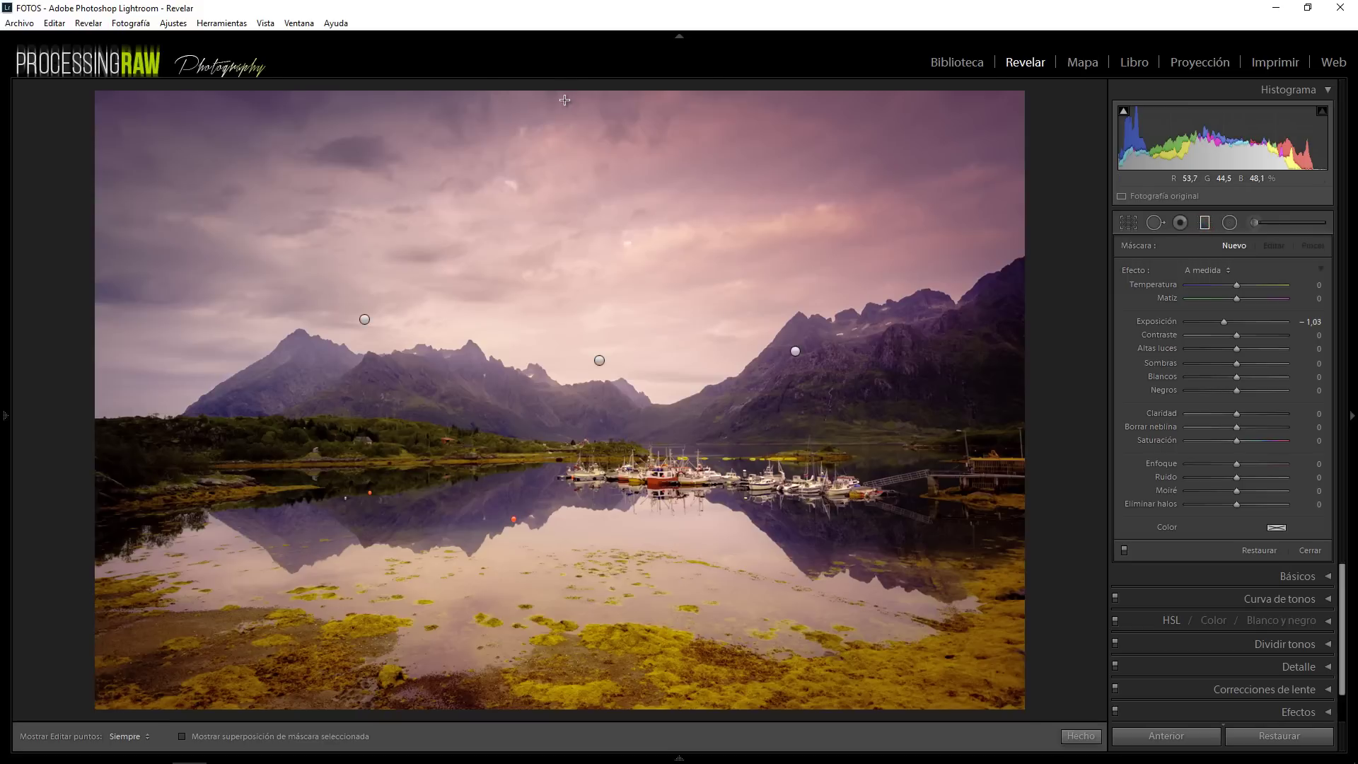
pyautogui.moveTo(566, 106); pyautogui.dragTo(566, 203)
pyautogui.moveTo(571, 290); pyautogui.dragTo(570, 421)
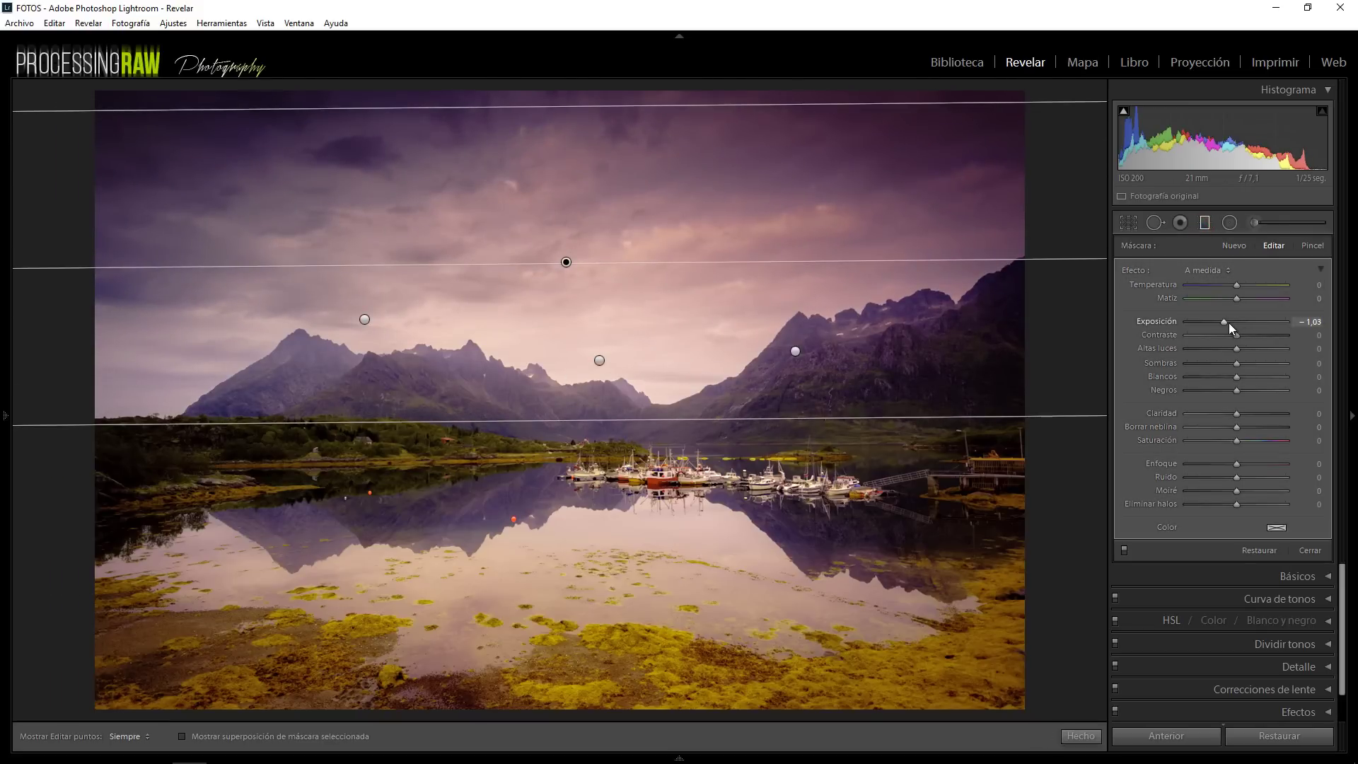
pyautogui.moveTo(1231, 323); pyautogui.dragTo(1234, 326)
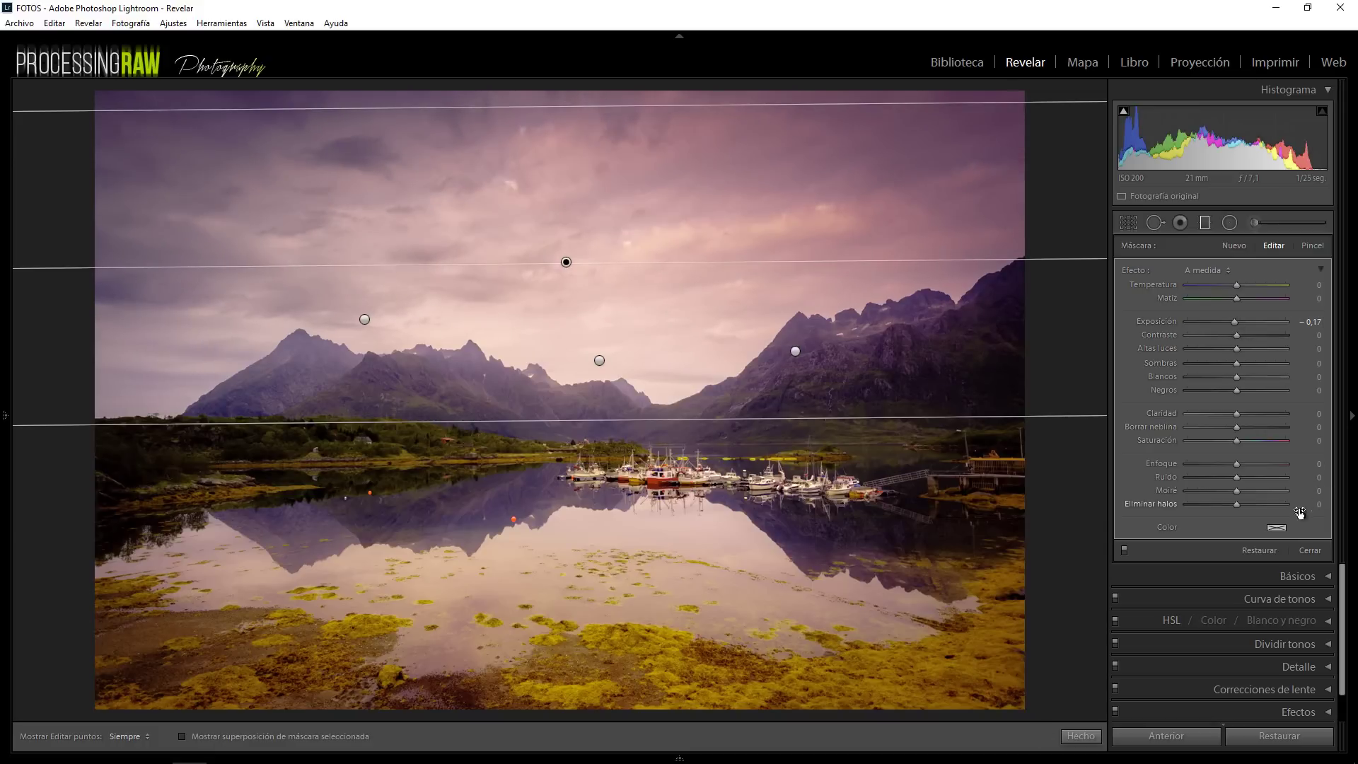
# Tint the sky gradient lavender-purple, finish it, and select the Radial Filter
pyautogui.click(1278, 529)
pyautogui.moveTo(1149, 573); pyautogui.dragTo(1193, 586)
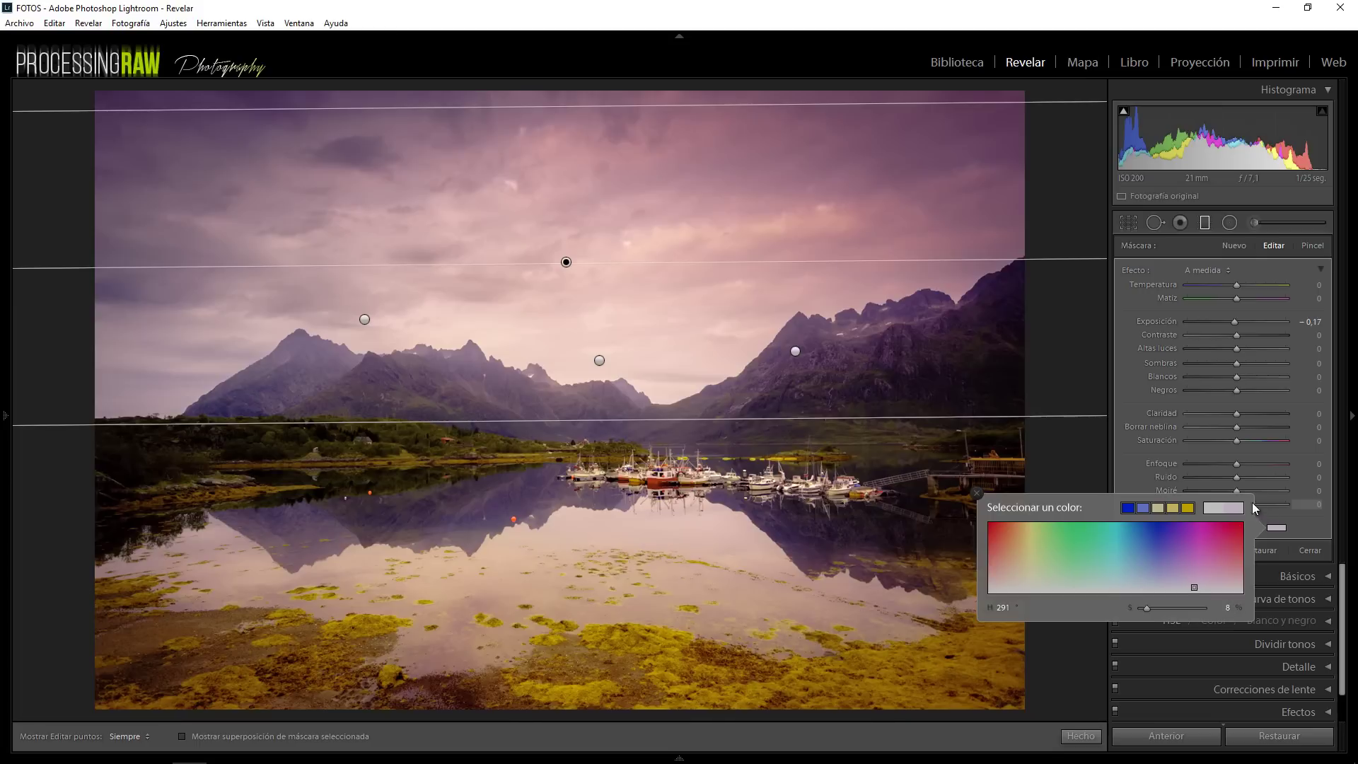
pyautogui.click(1132, 380)
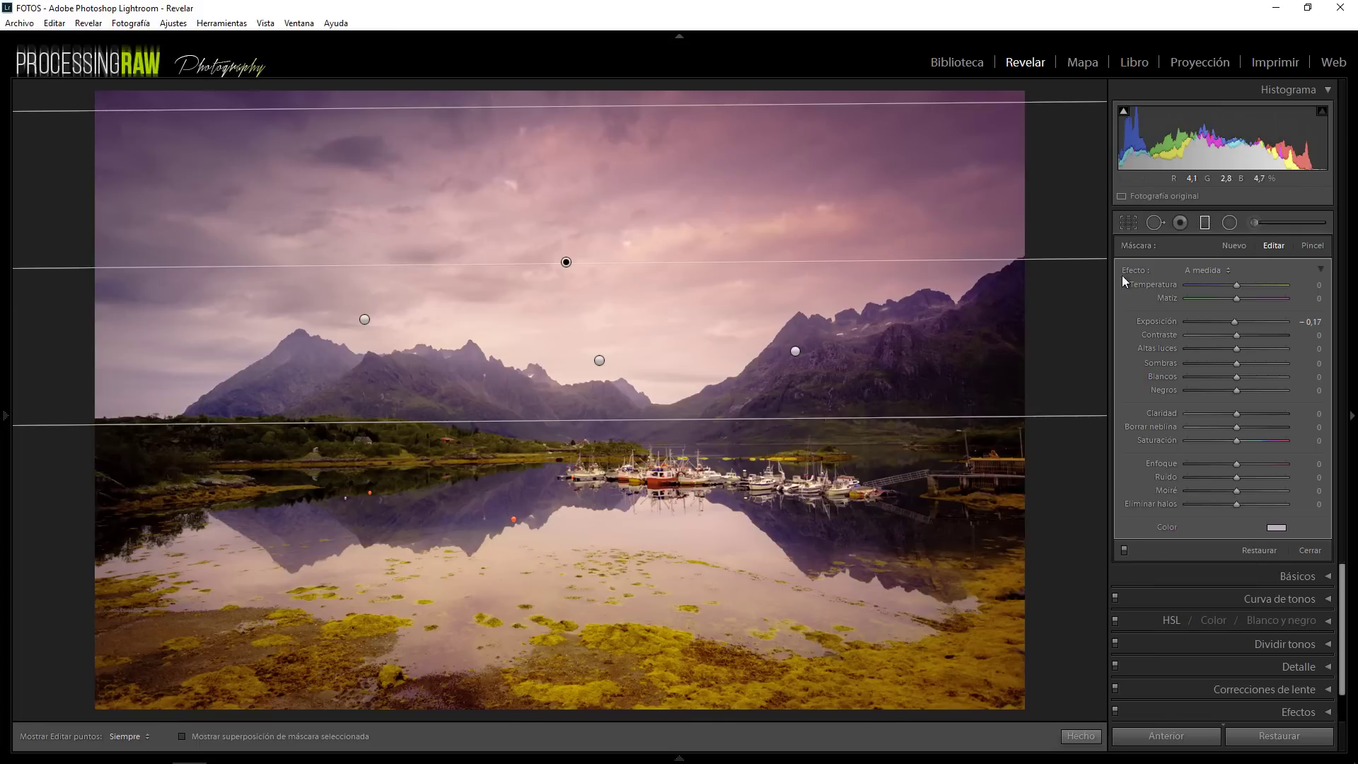
pyautogui.click(1207, 222)
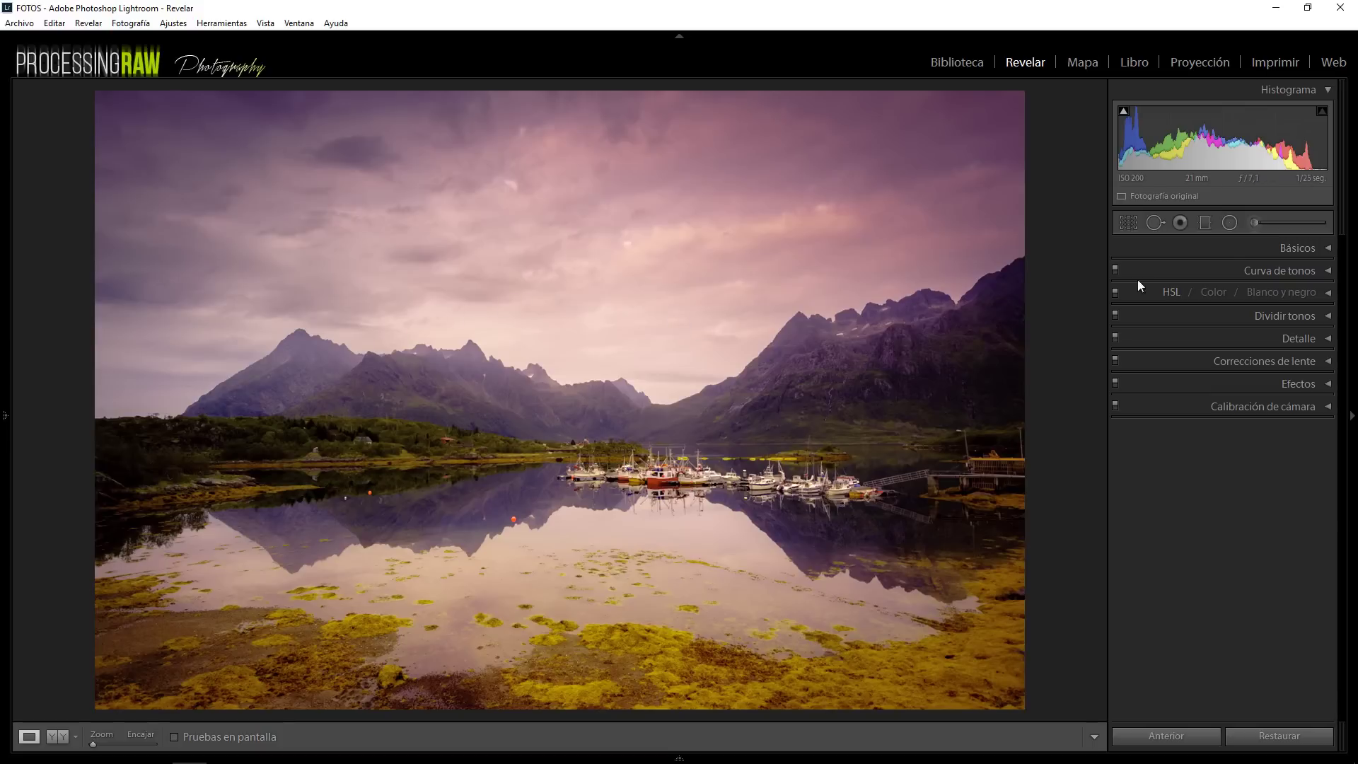
pyautogui.click(1231, 223)
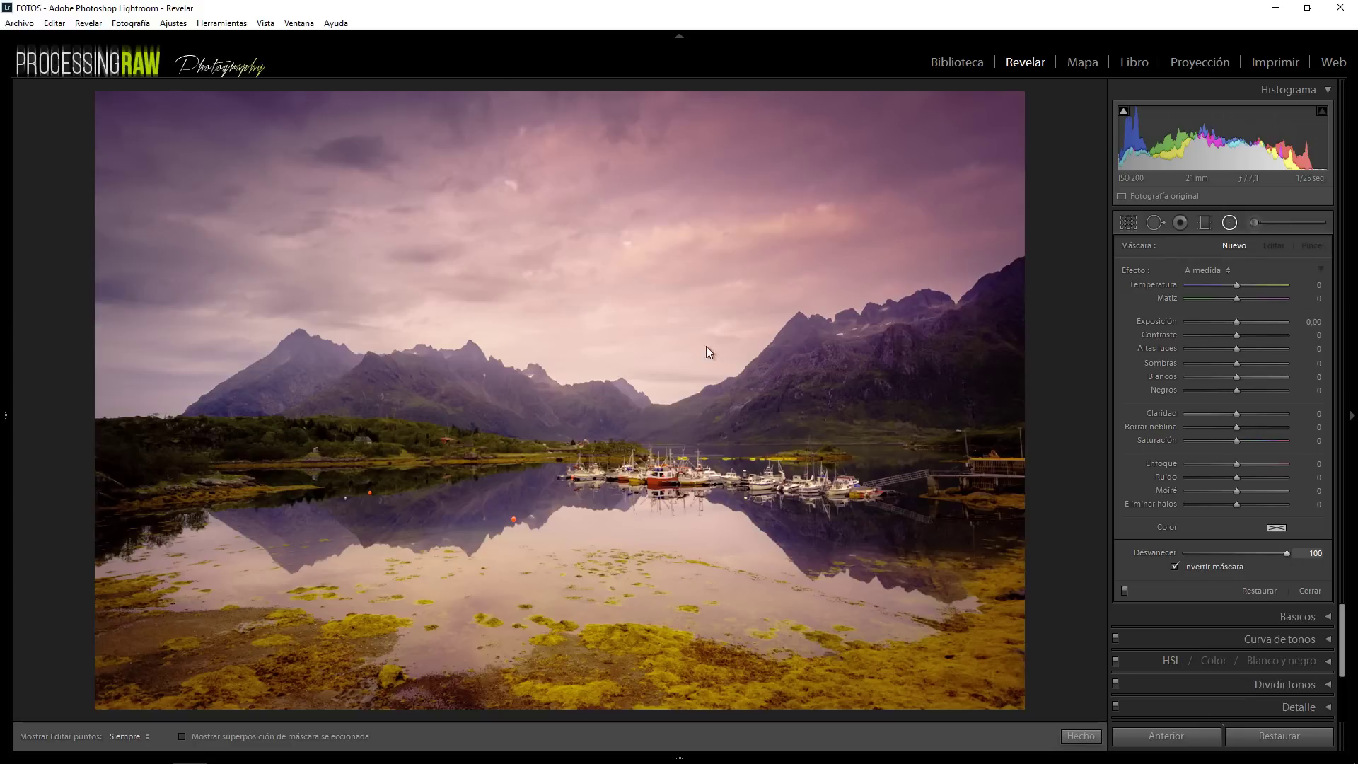
# Draw a radial filter centred behind the mountain peaks and tint it golden yellow
pyautogui.moveTo(390, 303); pyautogui.dragTo(603, 411)
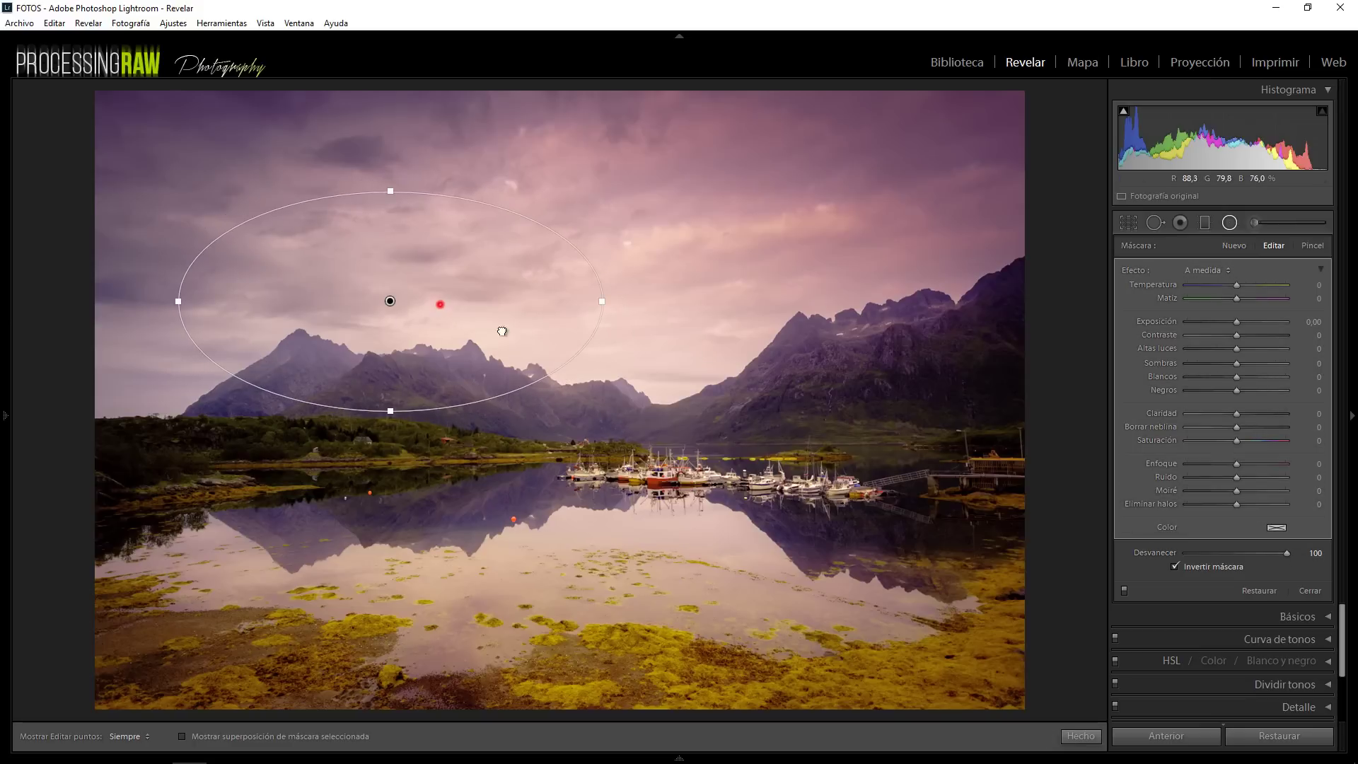
pyautogui.moveTo(442, 305); pyautogui.dragTo(603, 378)
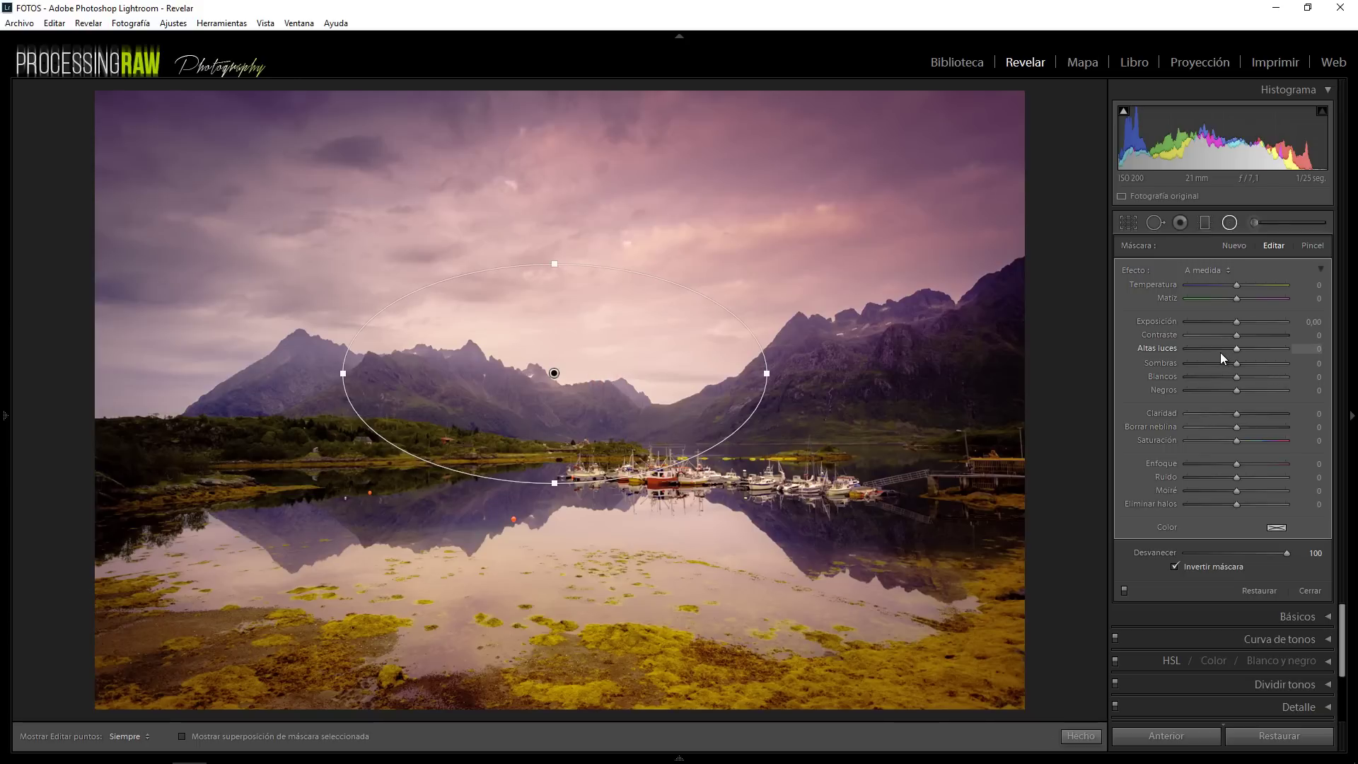
pyautogui.click(1276, 530)
pyautogui.moveTo(1061, 554)
pyautogui.mouseDown()
pyautogui.moveTo(1019, 563)
pyautogui.moveTo(1027, 533)
pyautogui.mouseUp()
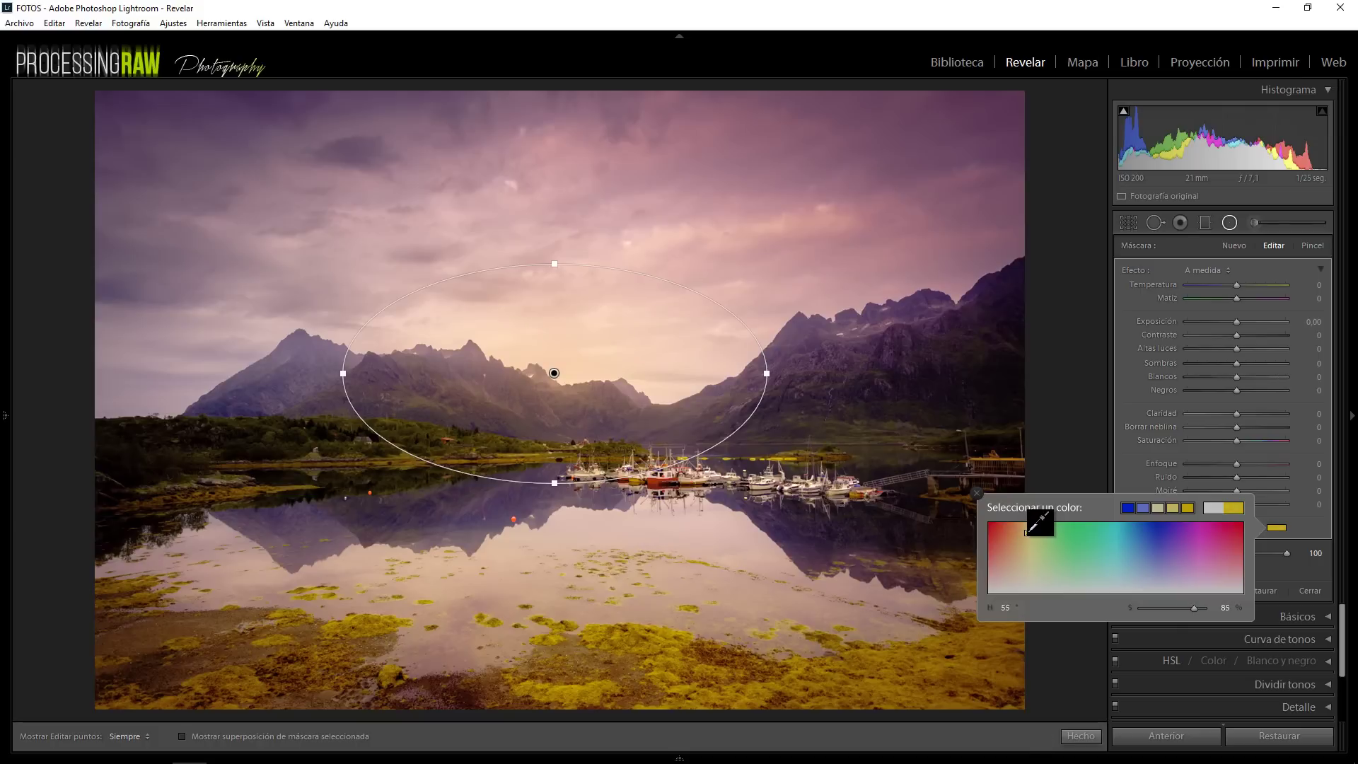
pyautogui.moveTo(1027, 532); pyautogui.dragTo(1027, 530)
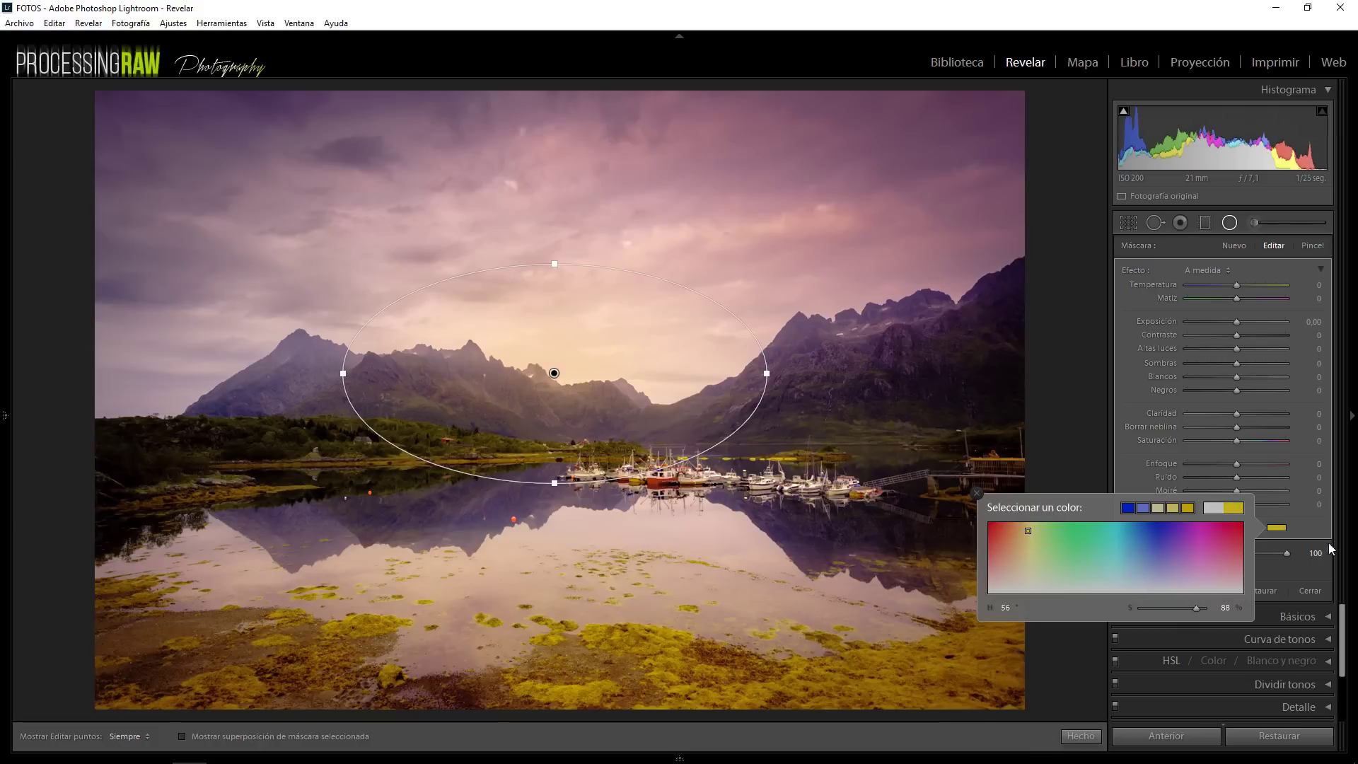
pyautogui.click(1024, 532)
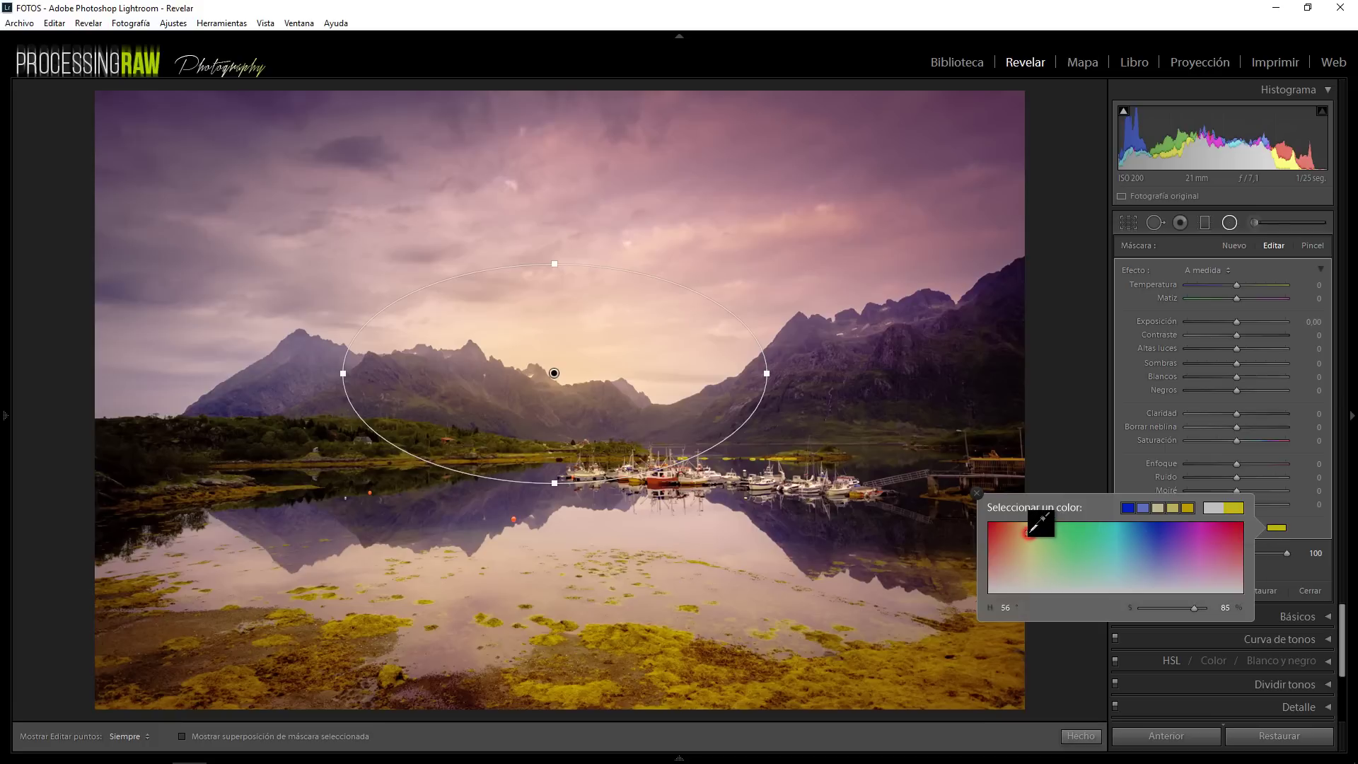
pyautogui.click(1322, 528)
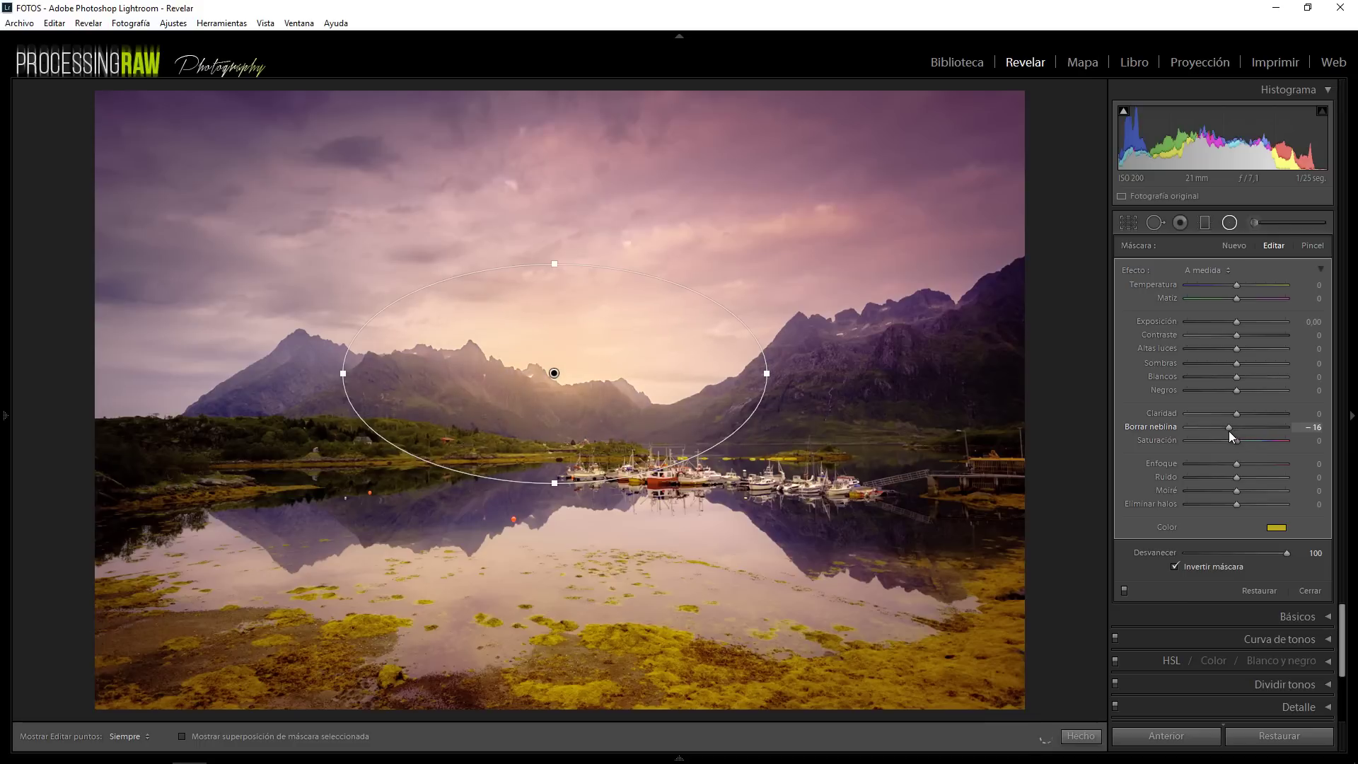
# Add haze and soften clarity to −17 inside the glow, lifting exposure and shadows to +49
pyautogui.moveTo(1229, 431); pyautogui.dragTo(1222, 433)
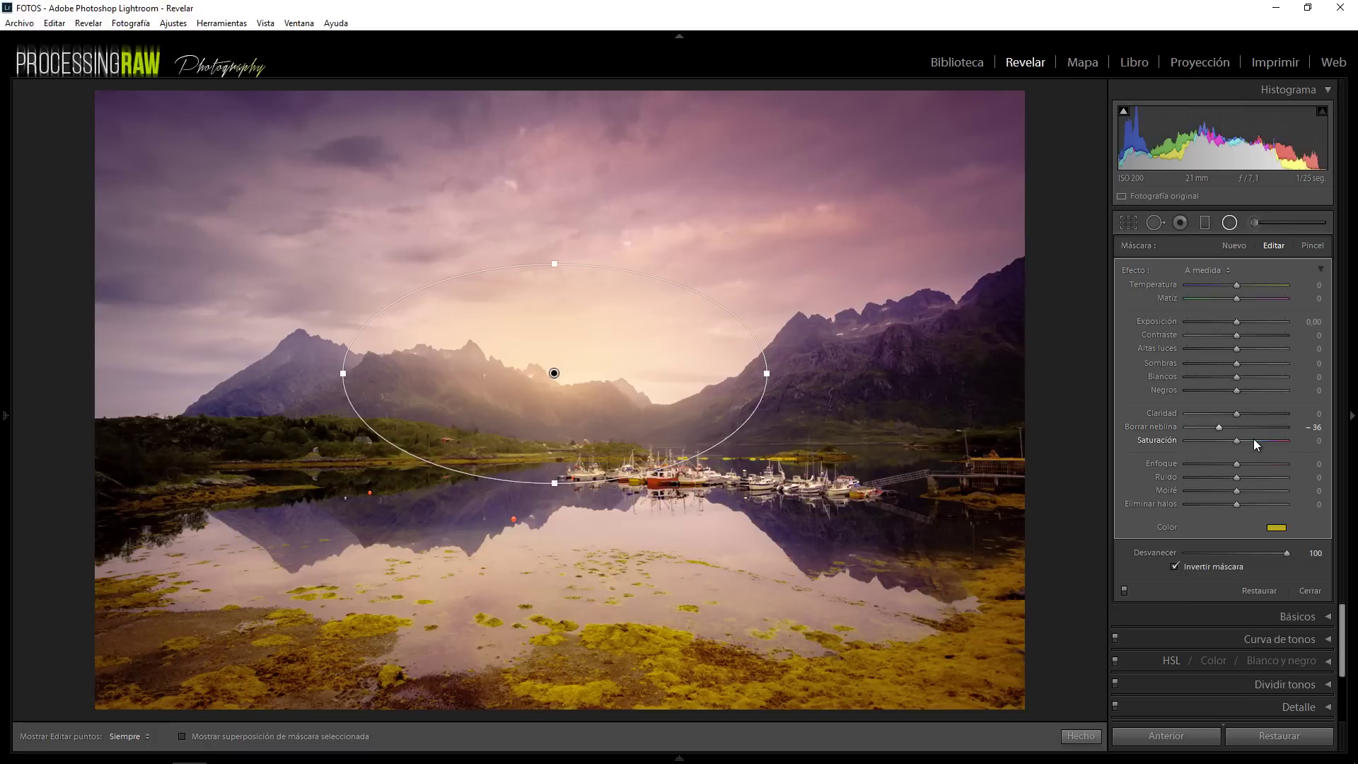
pyautogui.moveTo(1235, 416); pyautogui.dragTo(1225, 416)
pyautogui.moveTo(1238, 324); pyautogui.dragTo(1240, 326)
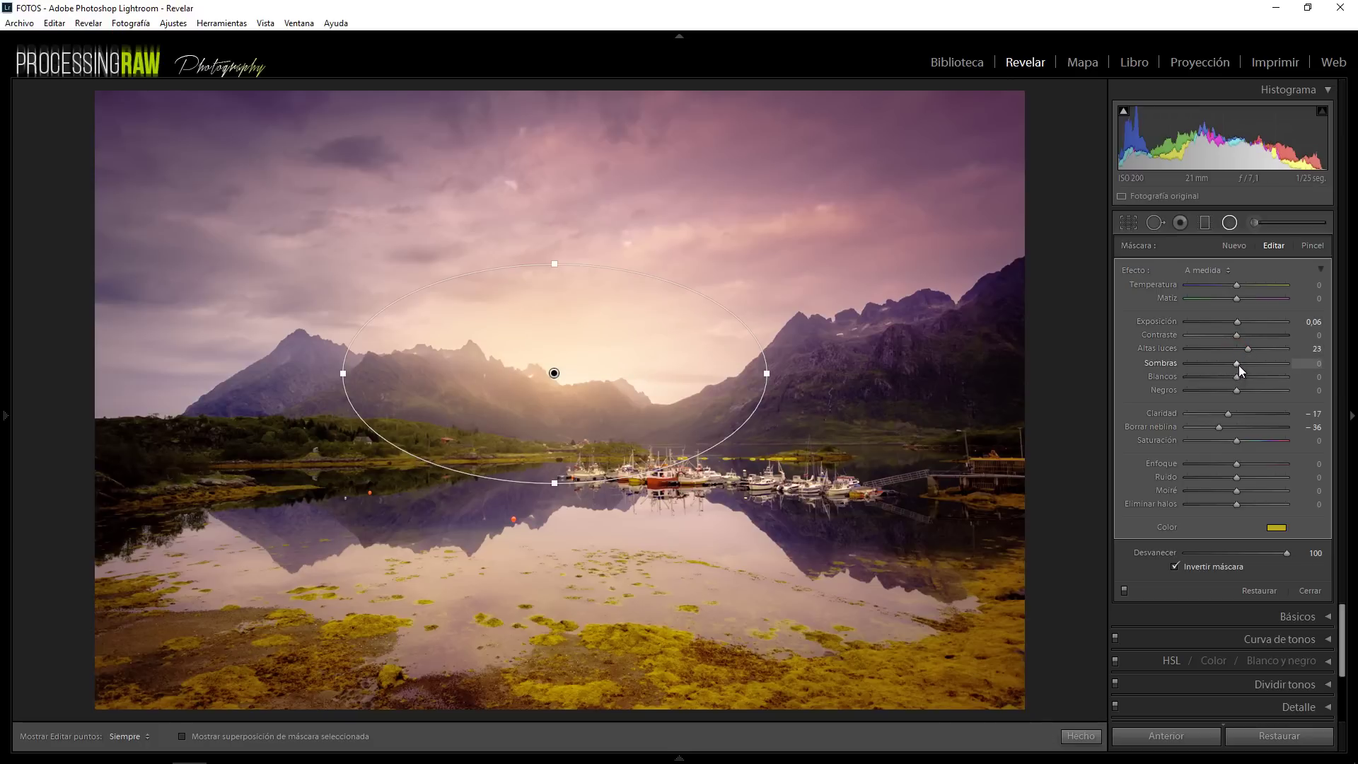
pyautogui.moveTo(1238, 363); pyautogui.dragTo(1249, 367)
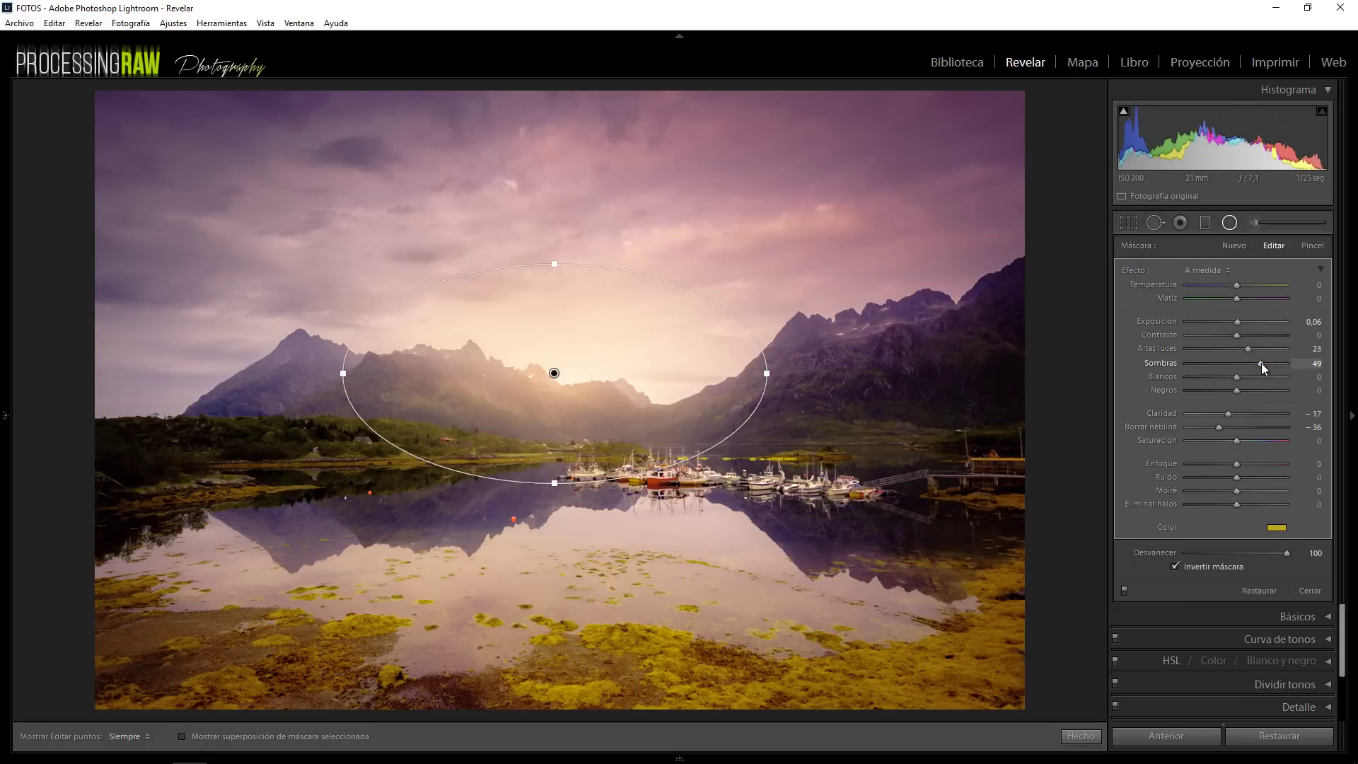
# Raise the glow's whites and highlights, saturation to +20, dehaze settled at −33, exposure 0.17
pyautogui.click(1238, 378)
pyautogui.moveTo(1238, 383); pyautogui.dragTo(1247, 383)
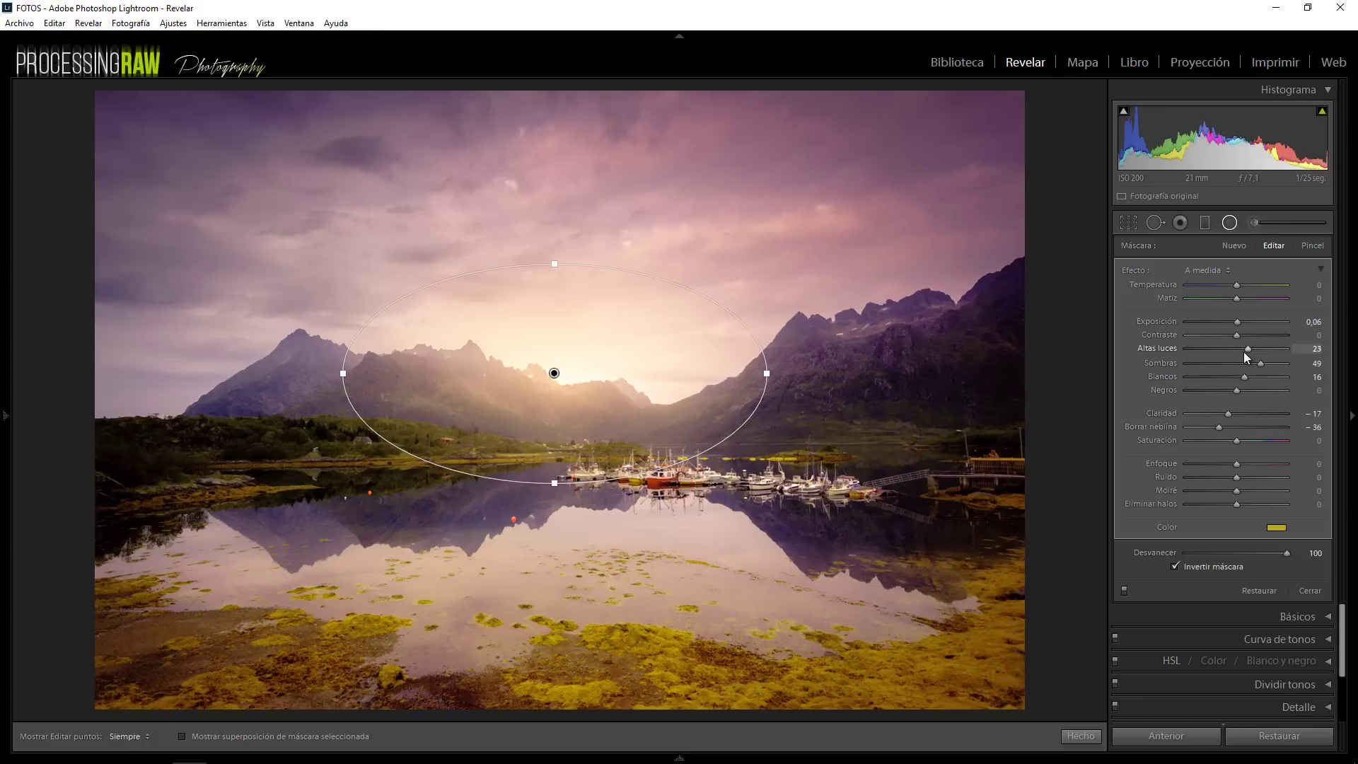
pyautogui.click(1244, 351)
pyautogui.moveTo(1243, 352); pyautogui.dragTo(1245, 352)
pyautogui.click(1245, 379)
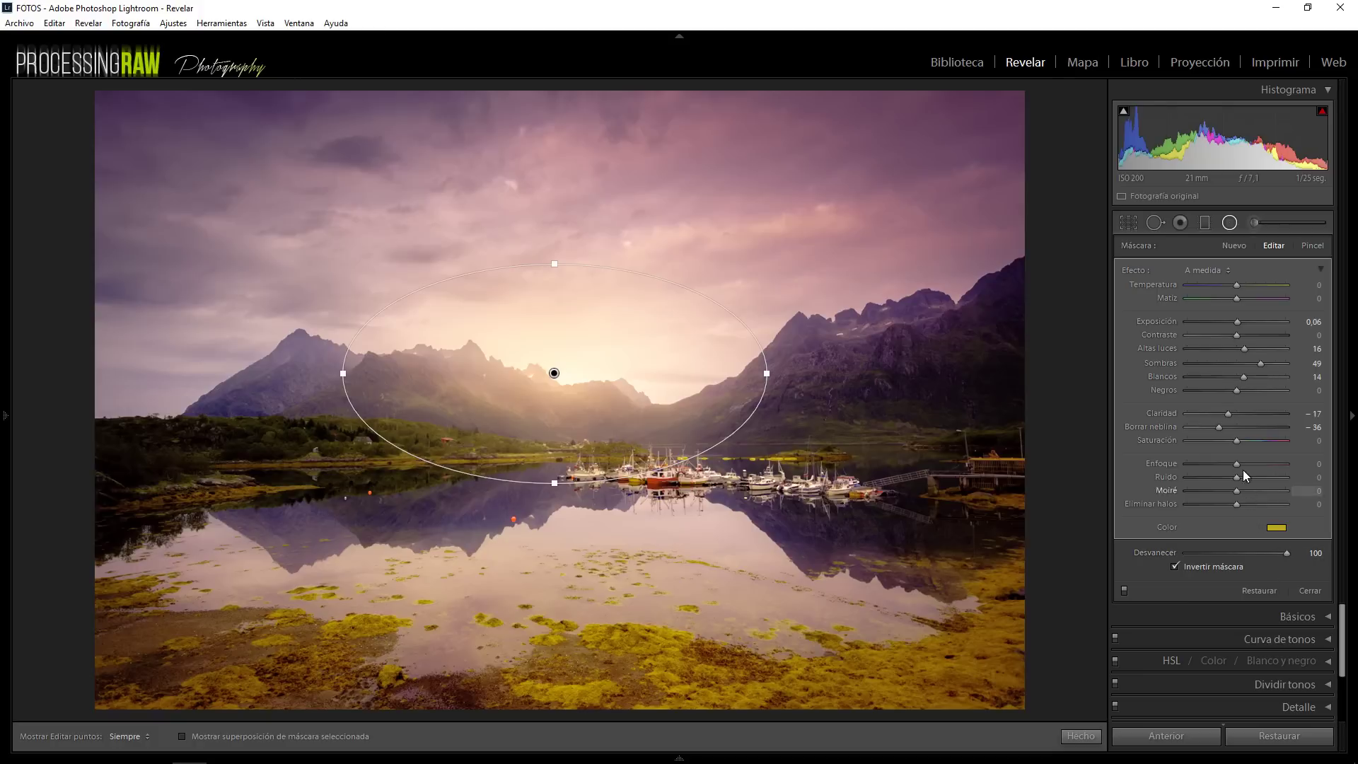
pyautogui.moveTo(1238, 444); pyautogui.dragTo(1247, 443)
pyautogui.moveTo(1210, 433); pyautogui.dragTo(1222, 433)
pyautogui.click(1235, 462)
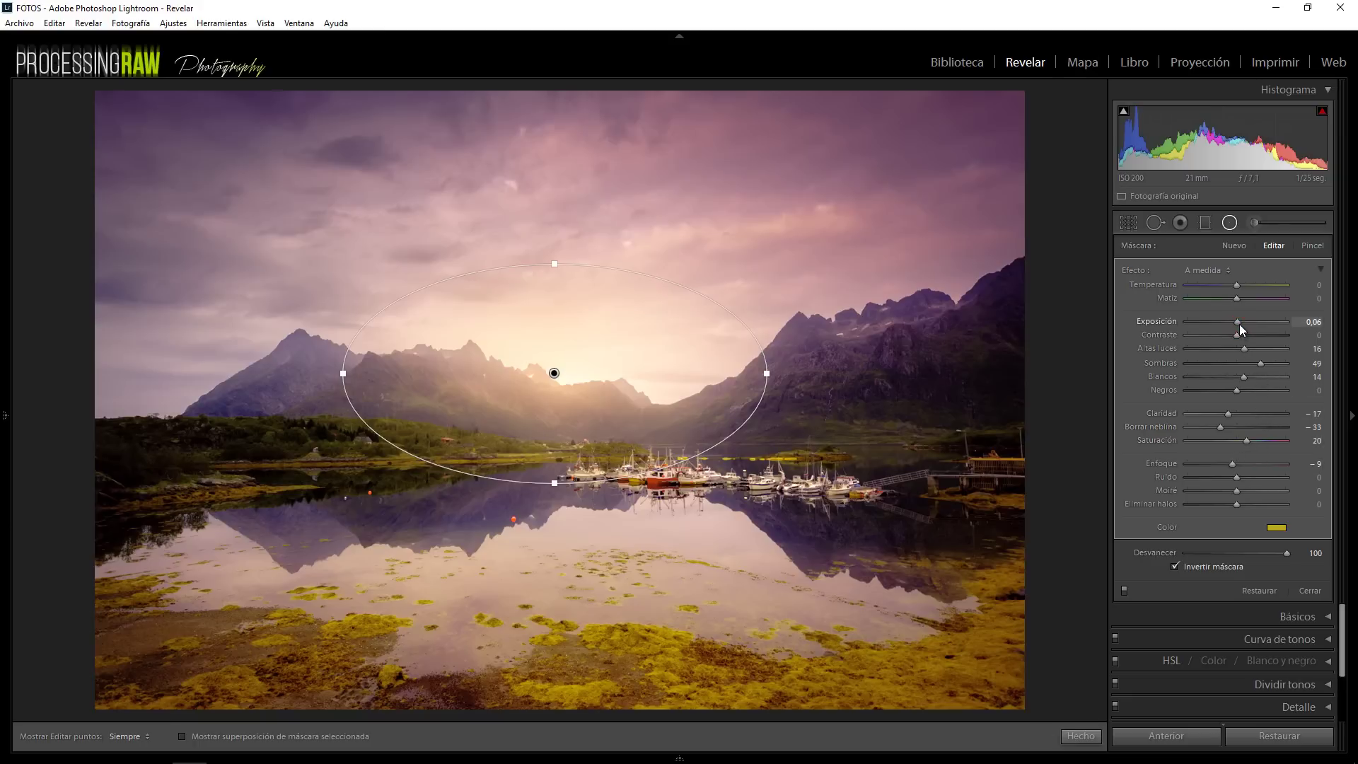
pyautogui.moveTo(1239, 324); pyautogui.dragTo(1240, 324)
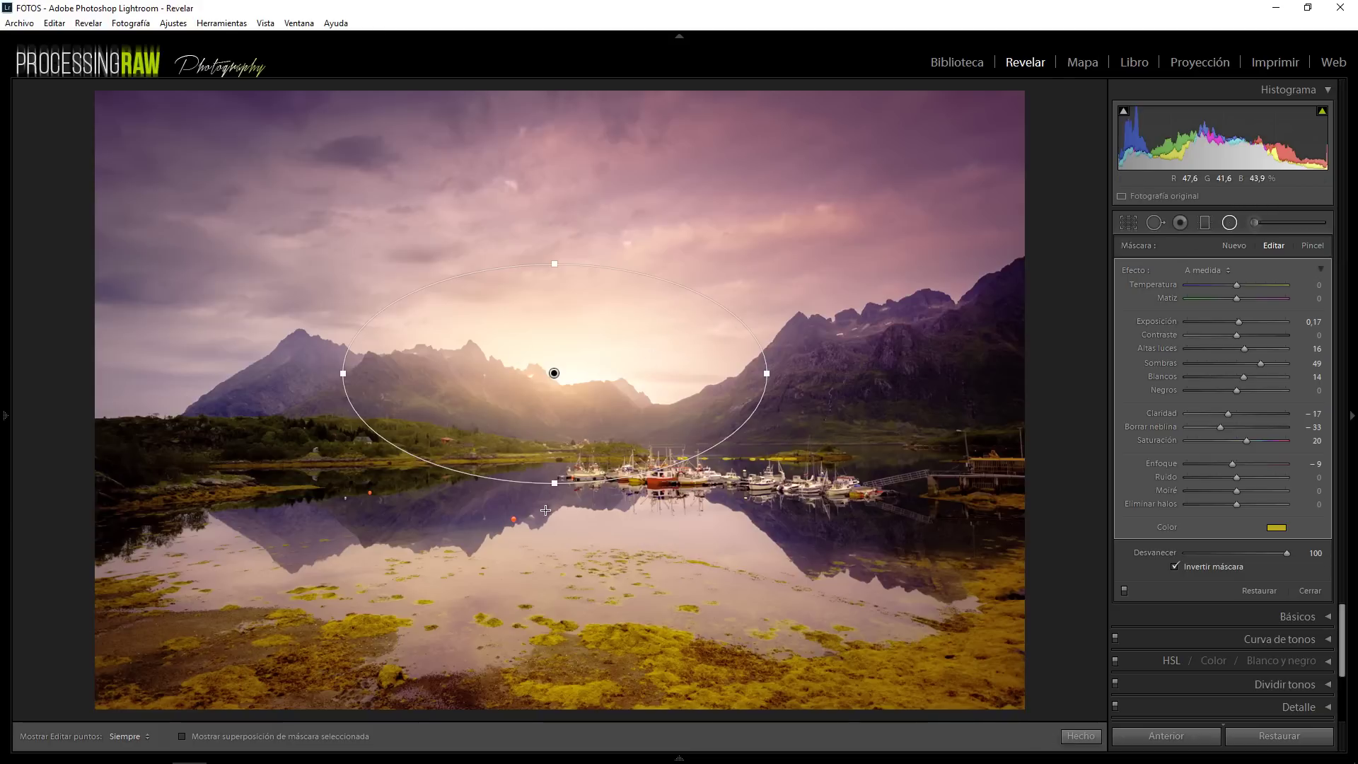
# Duplicate the sun glow radial filter and move the copy onto the water reflection
pyautogui.click(556, 373)
pyautogui.rightClick(556, 374)
pyautogui.click(579, 382)
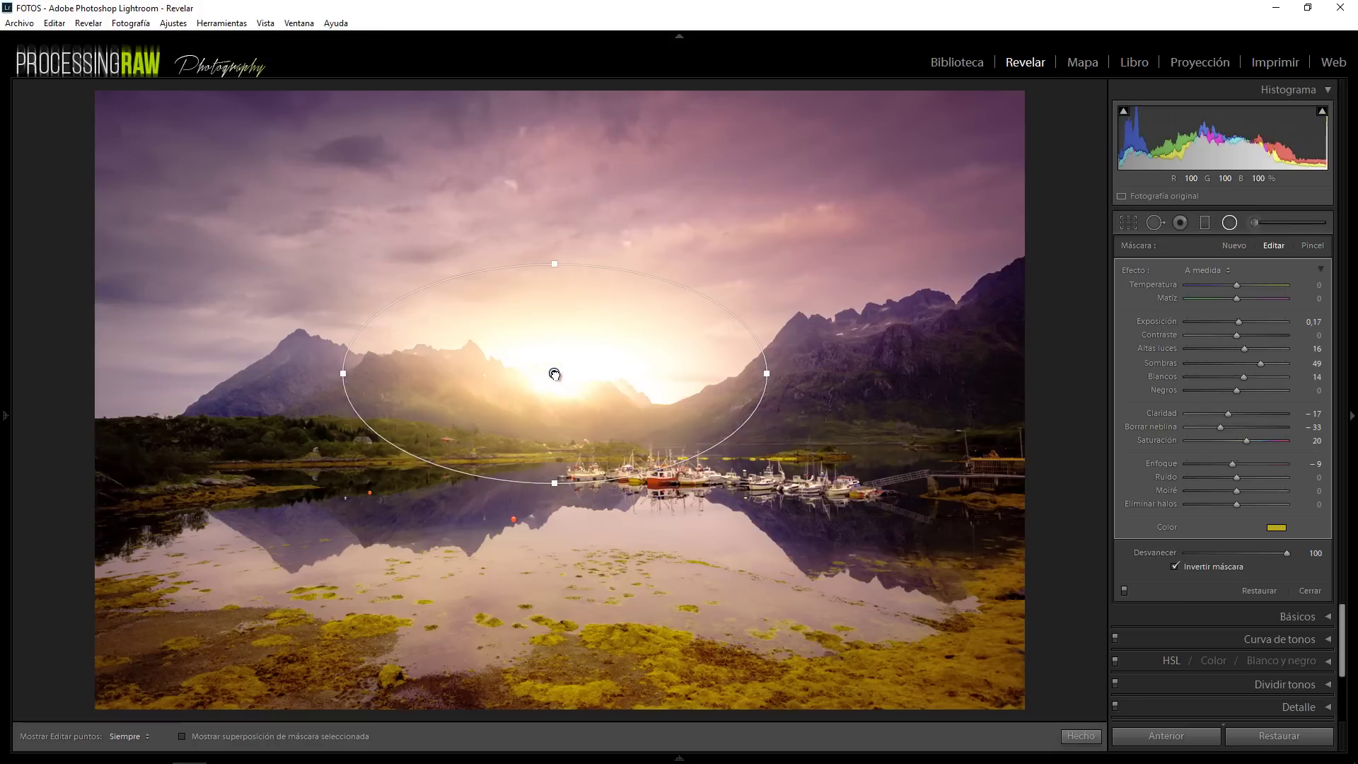
pyautogui.moveTo(554, 375); pyautogui.dragTo(552, 528)
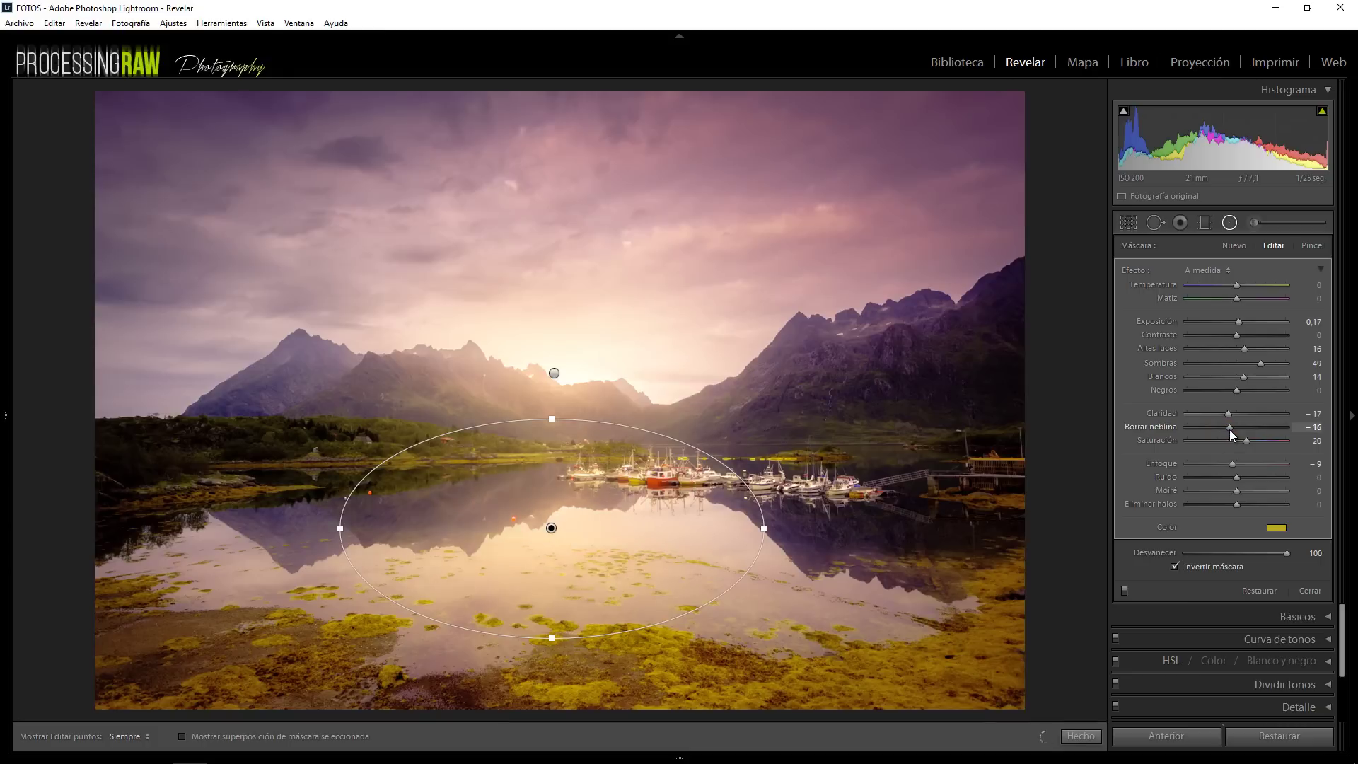
# Tone the reflection copy down to dehaze −7, shadows +16 and a pale yellow tint, then close the tool
pyautogui.moveTo(1231, 431); pyautogui.dragTo(1233, 415)
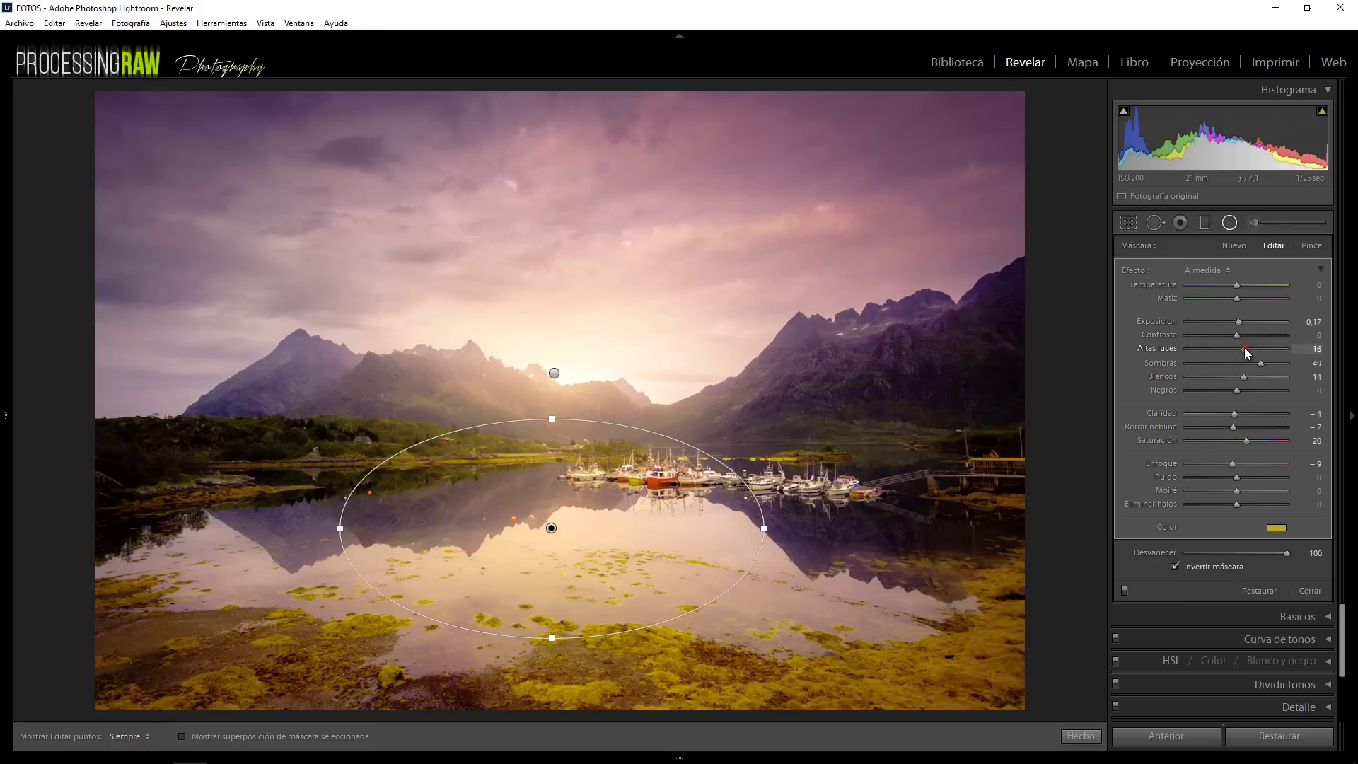
pyautogui.moveTo(1243, 351)
pyautogui.mouseDown()
pyautogui.moveTo(1254, 366)
pyautogui.moveTo(1240, 376)
pyautogui.moveTo(1245, 364)
pyautogui.mouseUp()
pyautogui.moveTo(1233, 465); pyautogui.dragTo(1243, 453)
pyautogui.click(1272, 529)
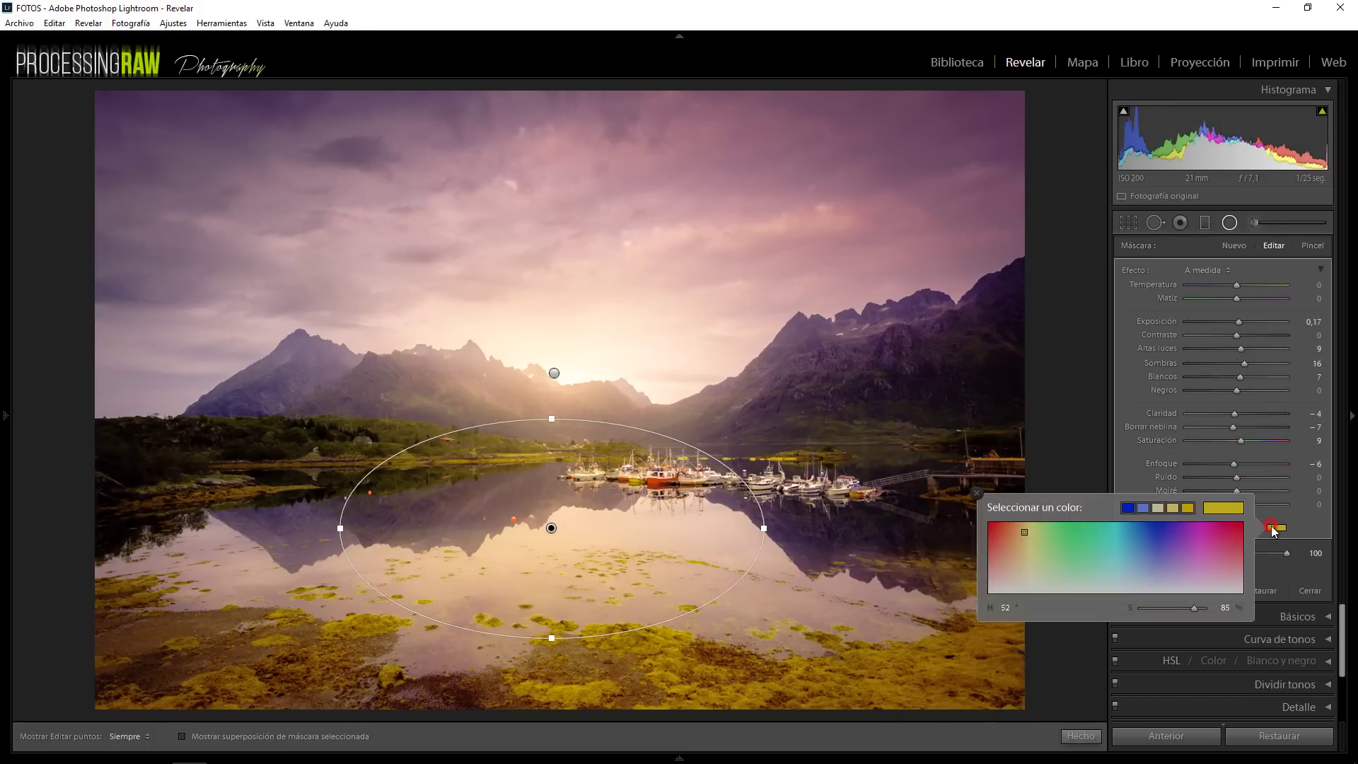
pyautogui.moveTo(1194, 609); pyautogui.dragTo(1157, 613)
pyautogui.click(1309, 523)
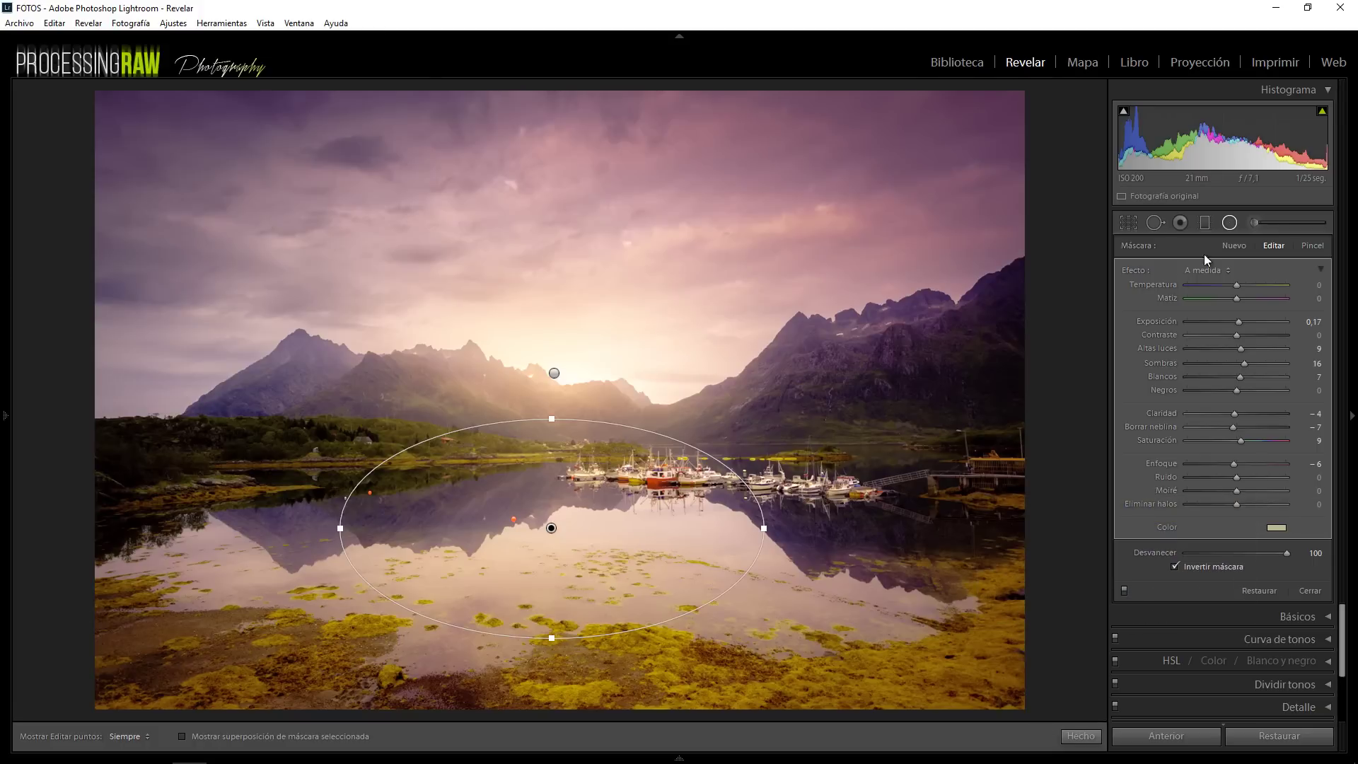
pyautogui.click(1229, 224)
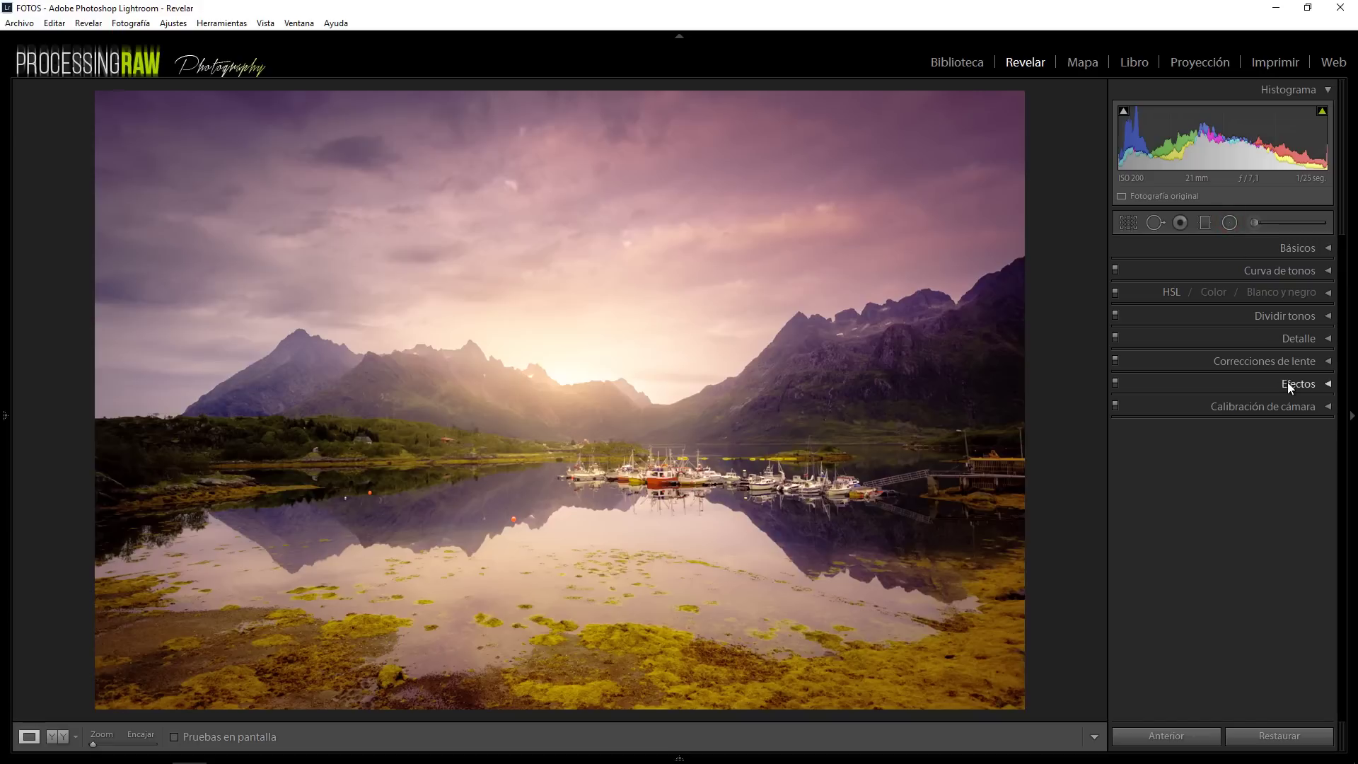
pyautogui.press('shift')
pyautogui.press('\\')
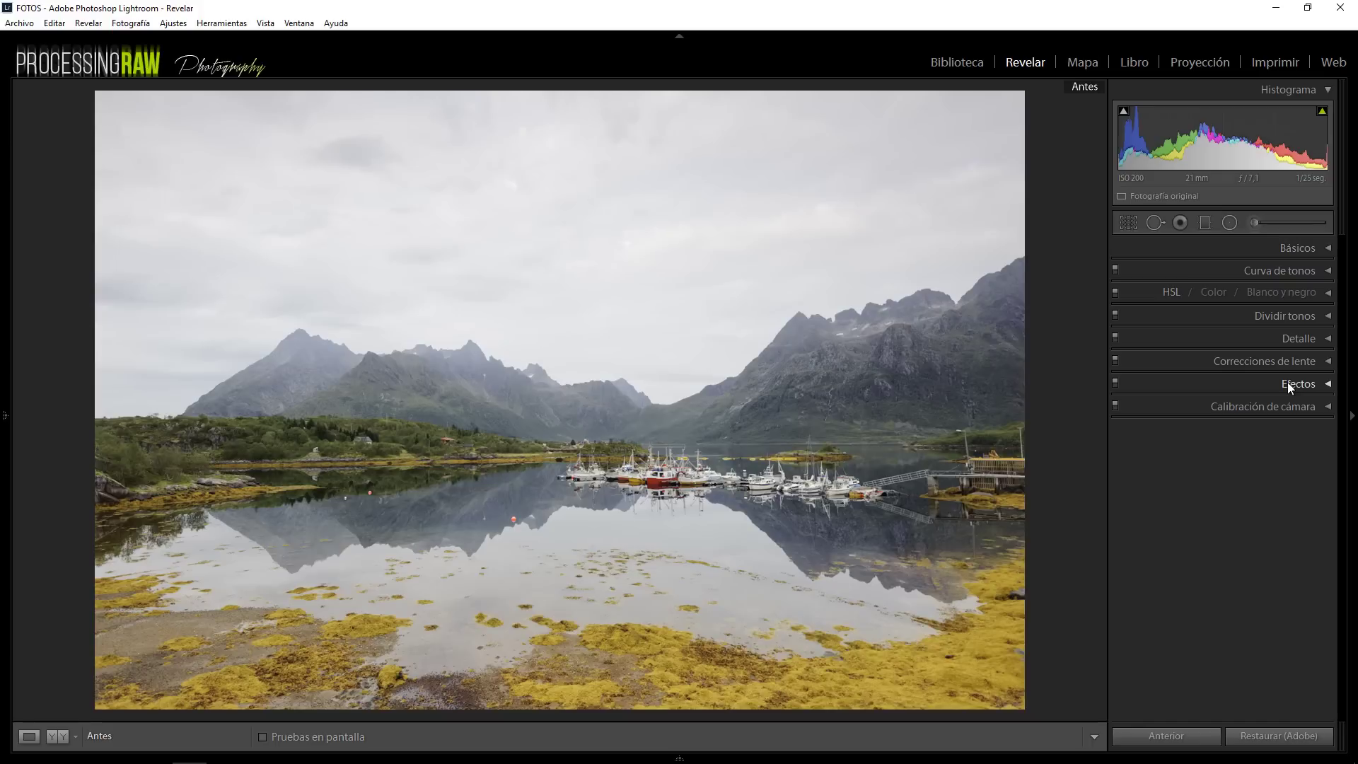
pyautogui.press('\\')
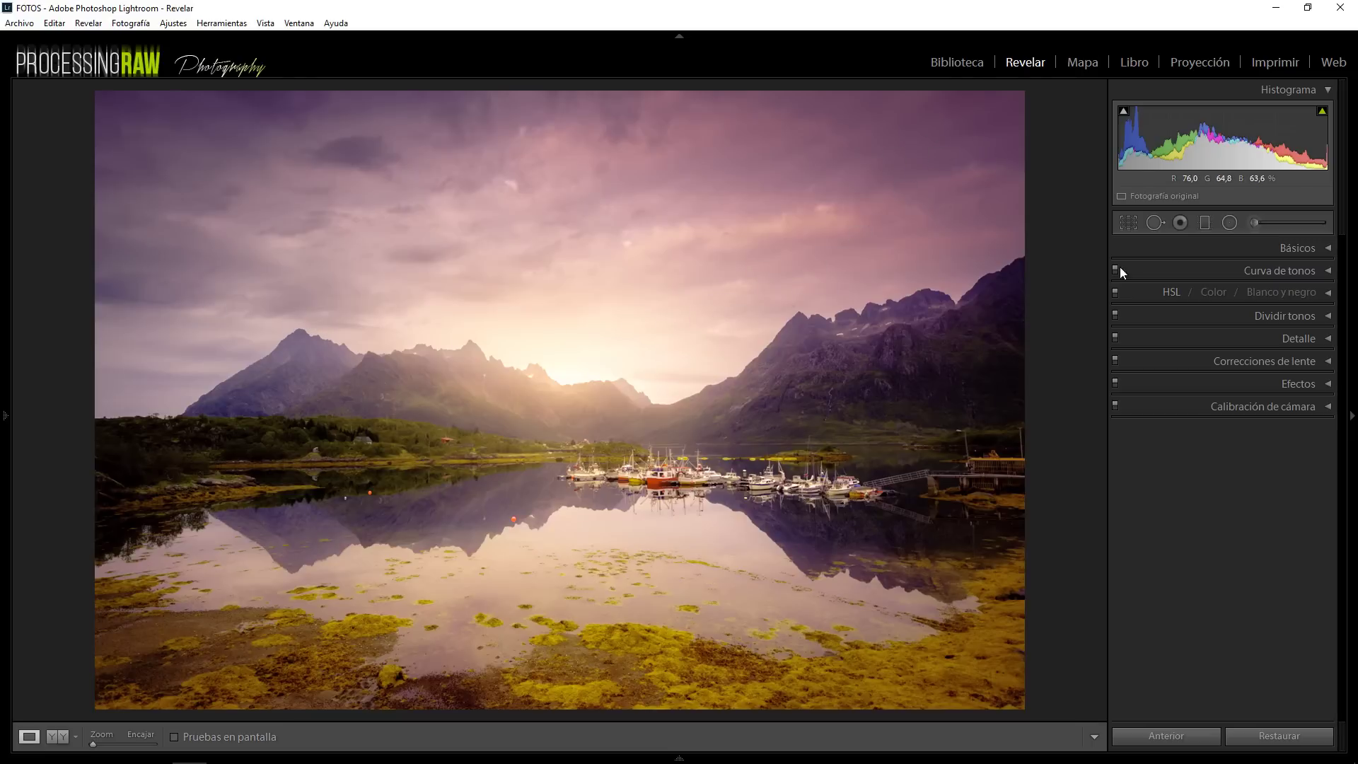
pyautogui.click(1207, 223)
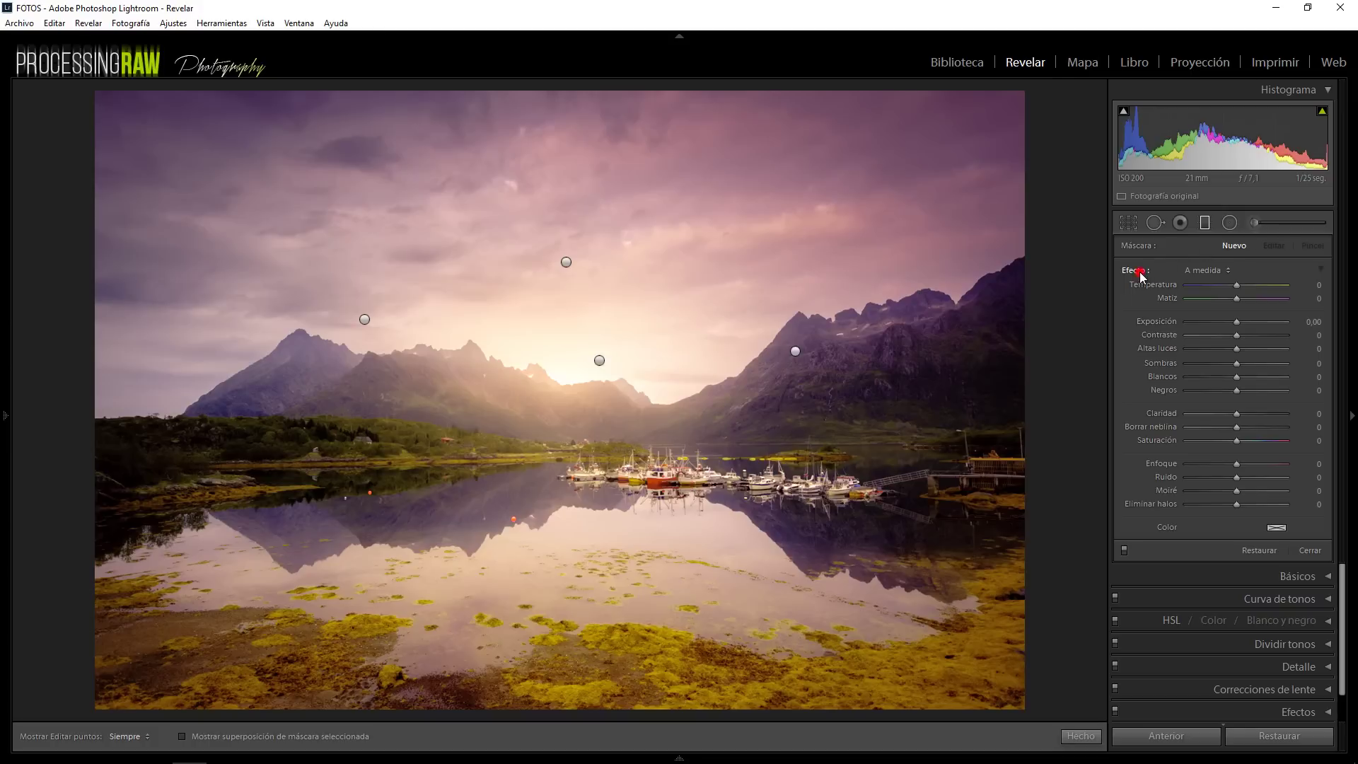
pyautogui.click(1203, 224)
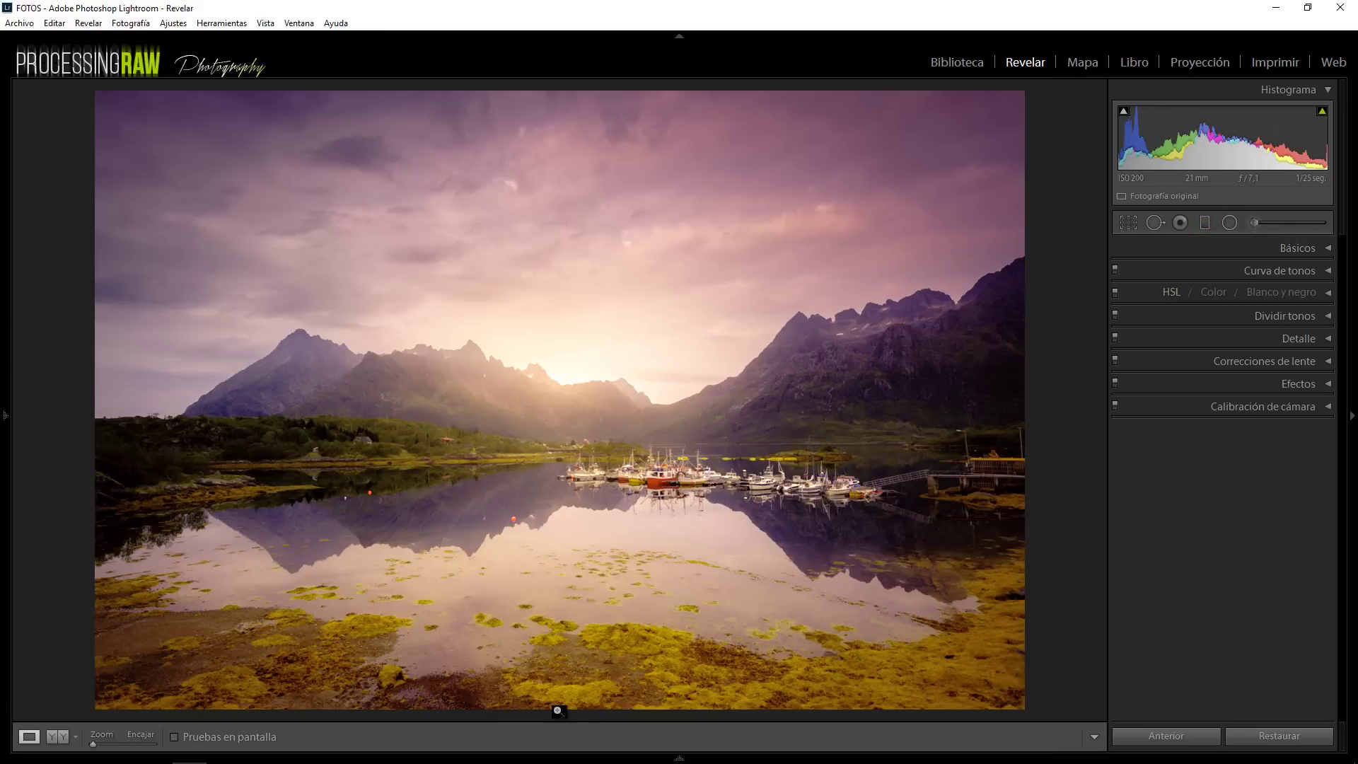
# Add a graduated filter along the bottom foreground edge and darken it slightly
pyautogui.click(1206, 224)
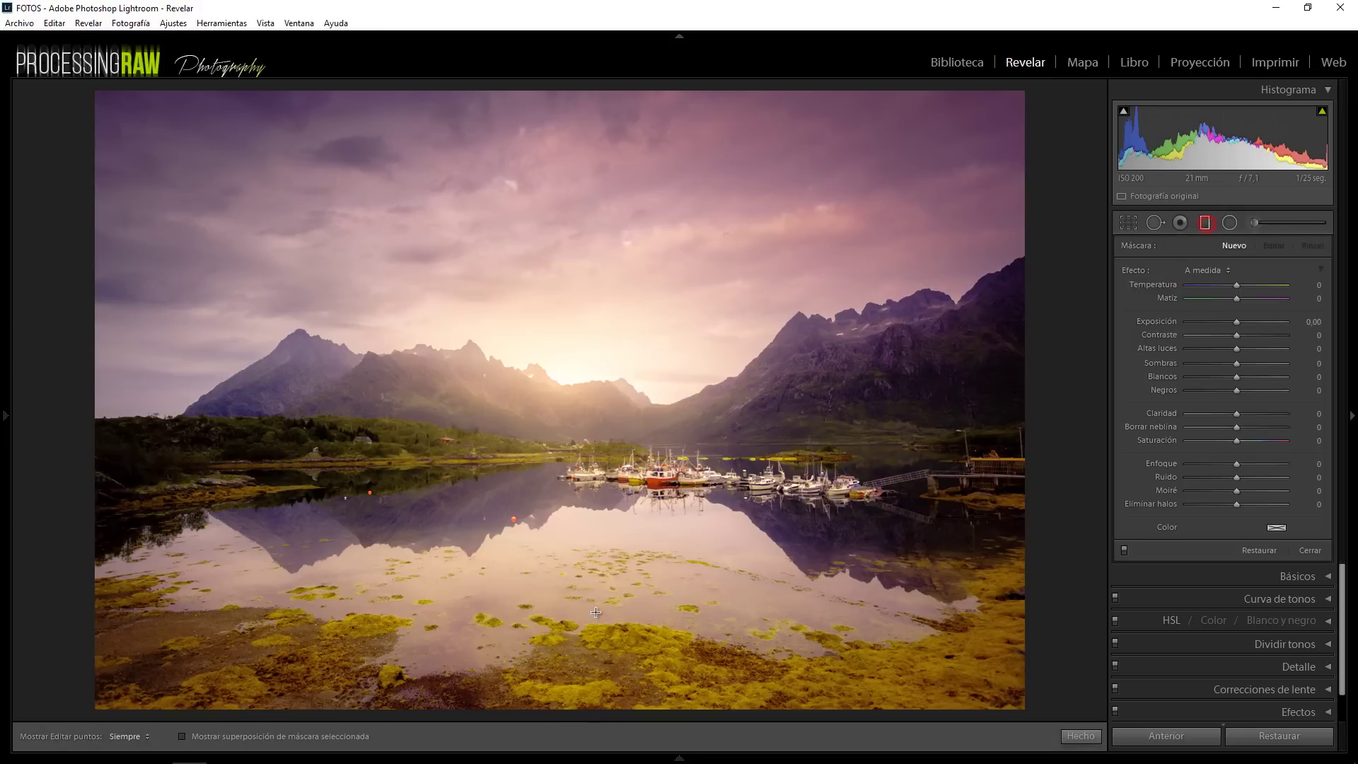
pyautogui.moveTo(550, 697)
pyautogui.mouseDown()
pyautogui.moveTo(550, 682)
pyautogui.moveTo(587, 681)
pyautogui.moveTo(546, 672)
pyautogui.mouseUp()
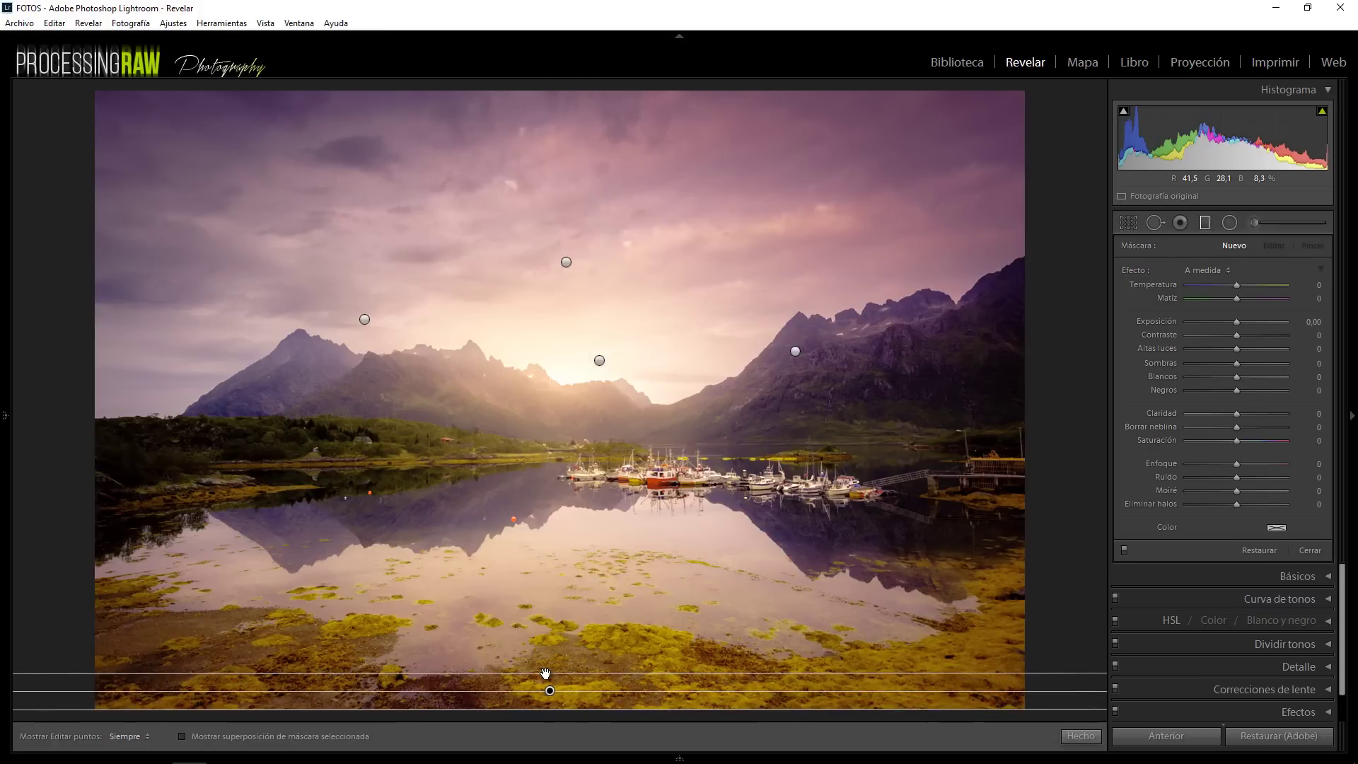
pyautogui.moveTo(545, 672); pyautogui.dragTo(546, 673)
pyautogui.moveTo(1237, 322); pyautogui.dragTo(1233, 322)
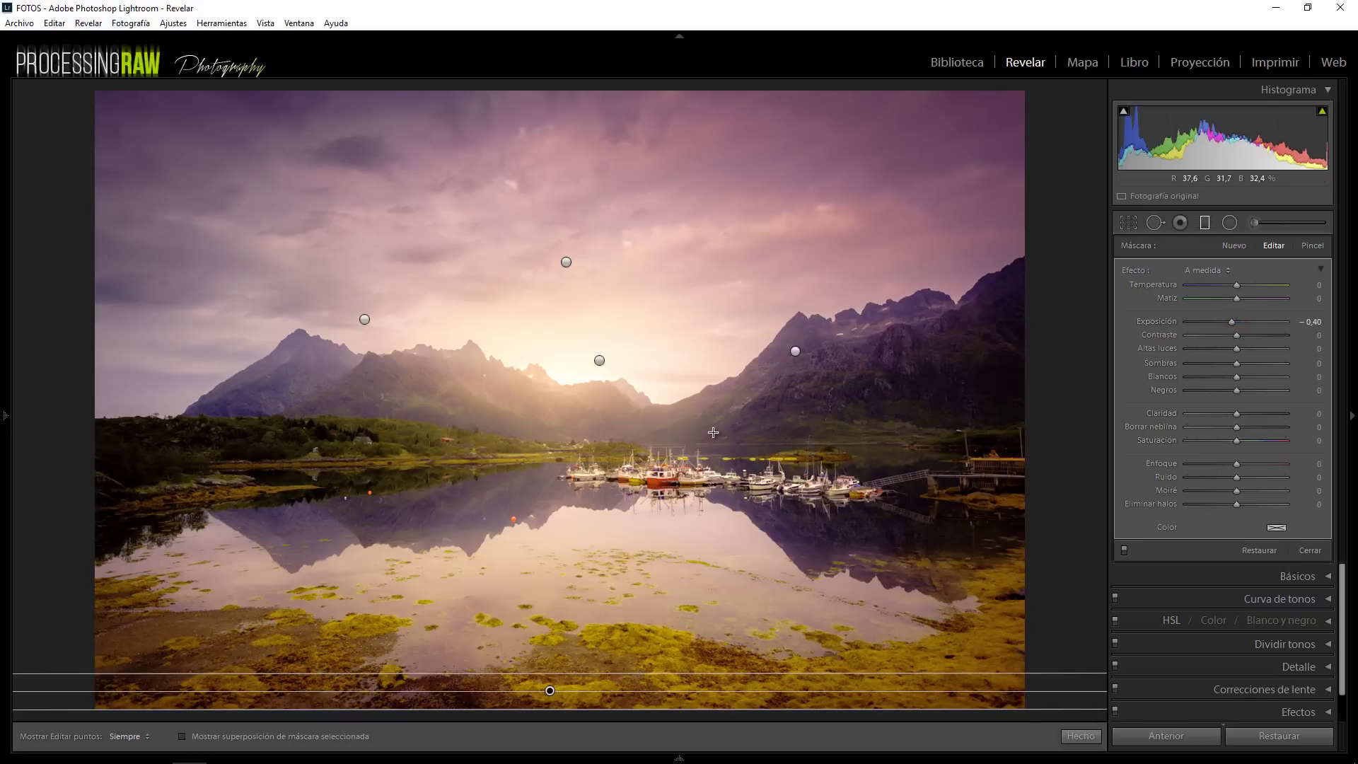
pyautogui.click(1209, 224)
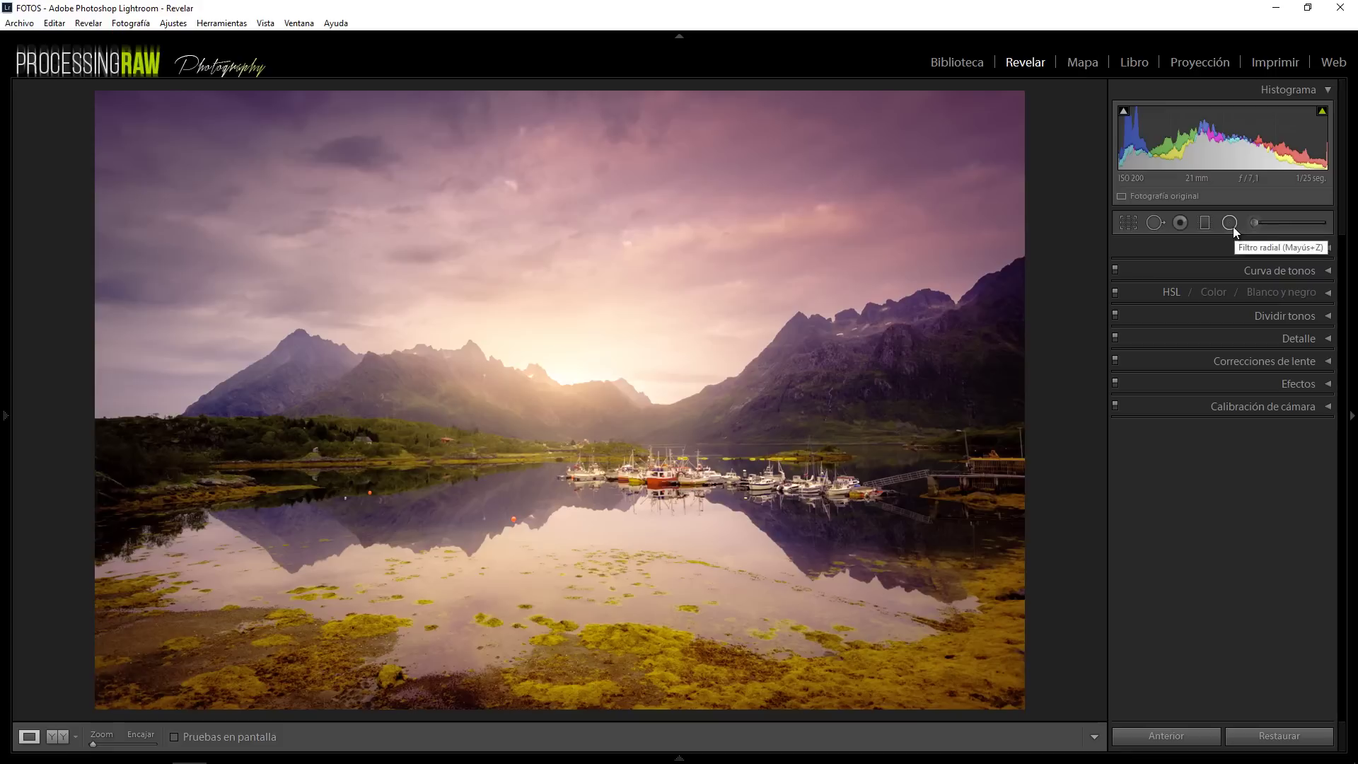
# Start a new radial filter with exposure reset, a pale yellow tint (hue 47, saturation 30) and exposure 0.29
pyautogui.click(1231, 224)
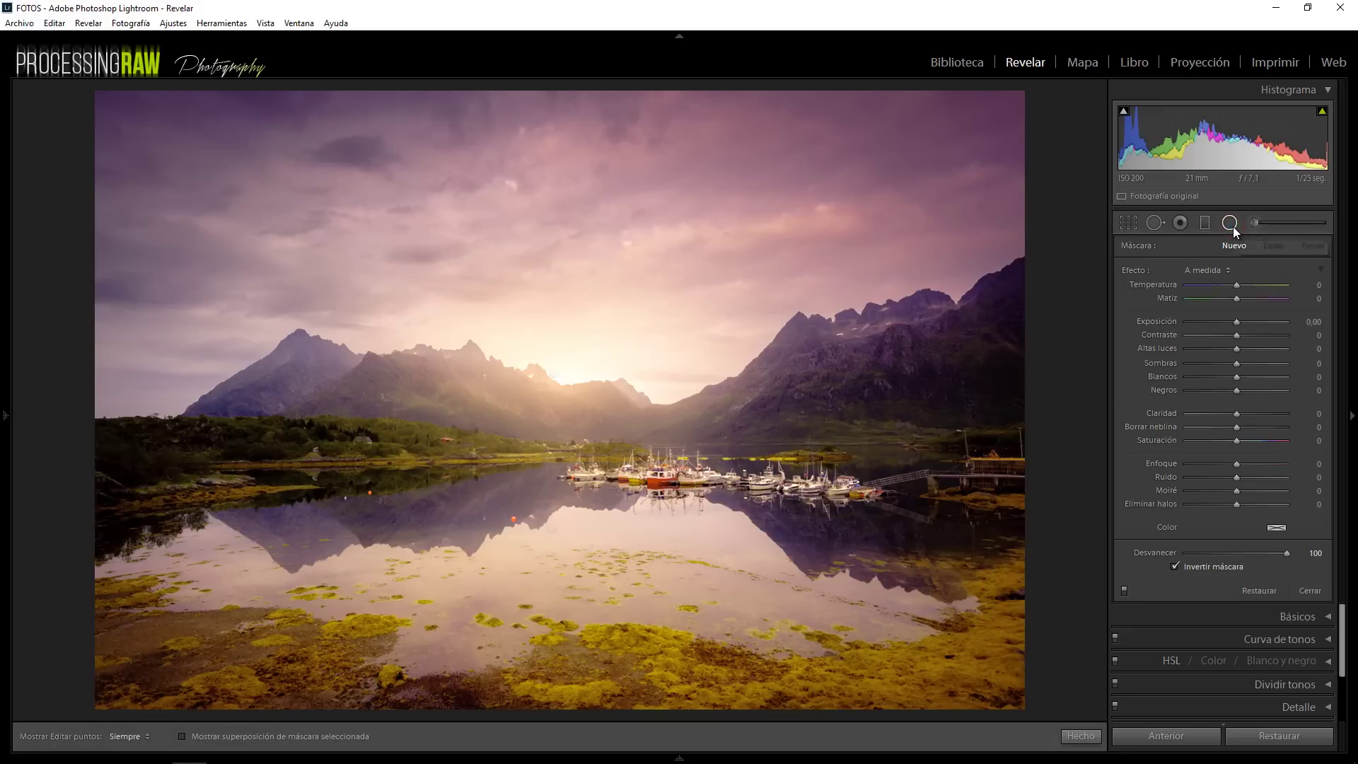
pyautogui.click(1135, 273)
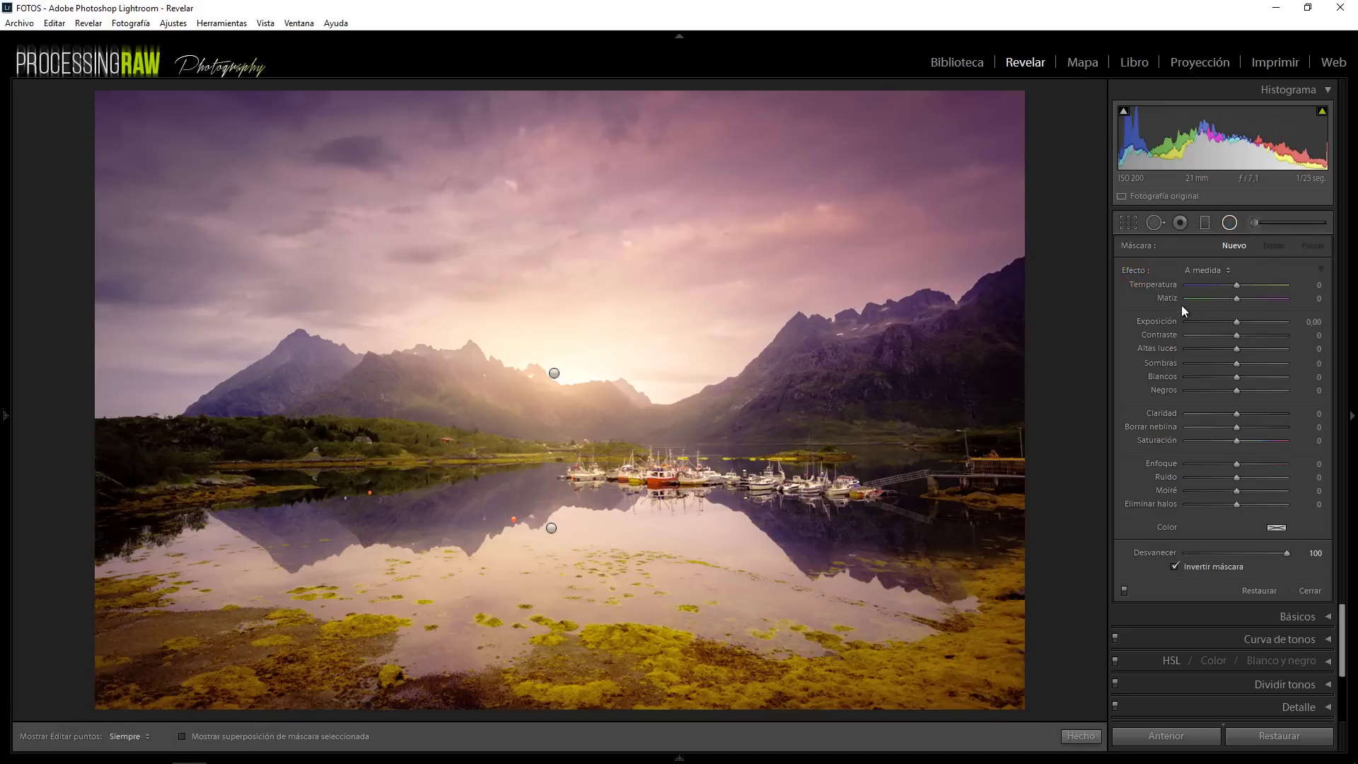
pyautogui.moveTo(1236, 321); pyautogui.dragTo(1228, 323)
pyautogui.doubleClick(1231, 323)
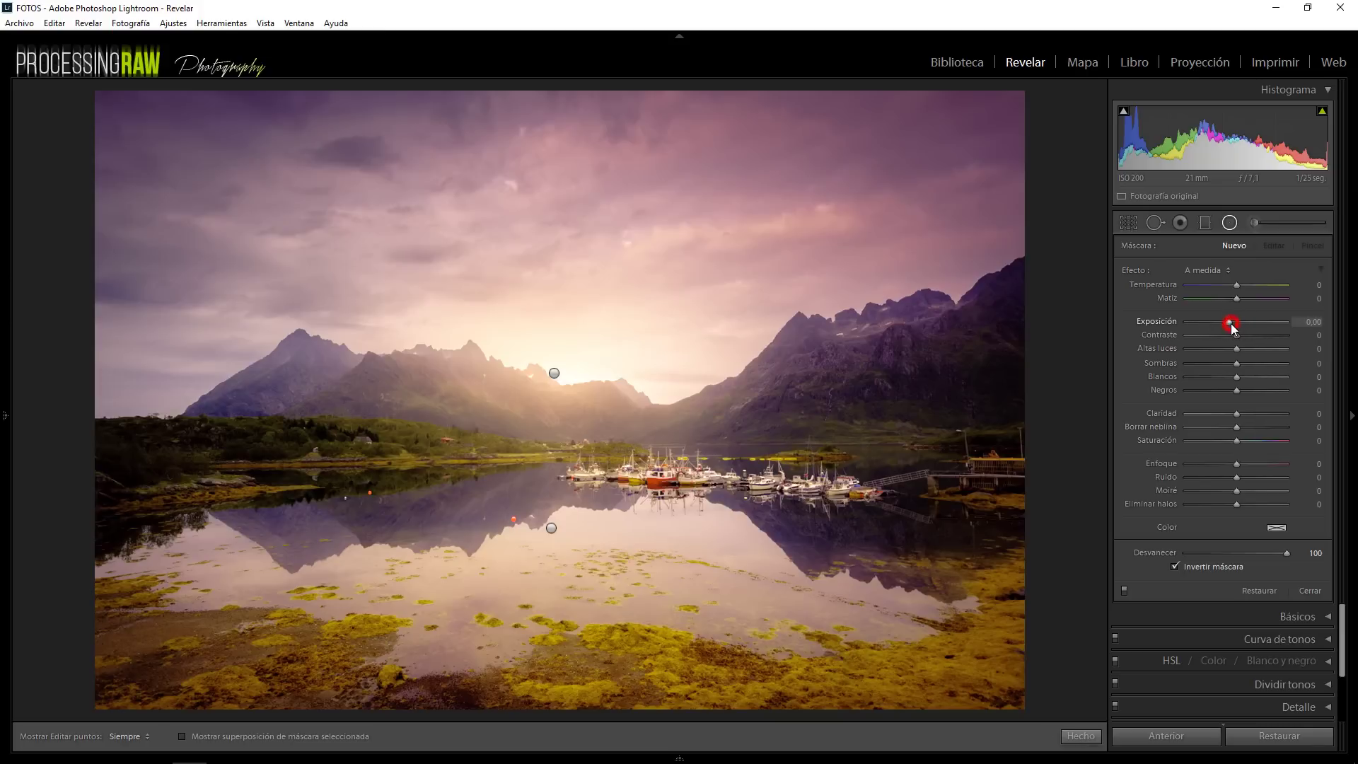
pyautogui.click(1278, 528)
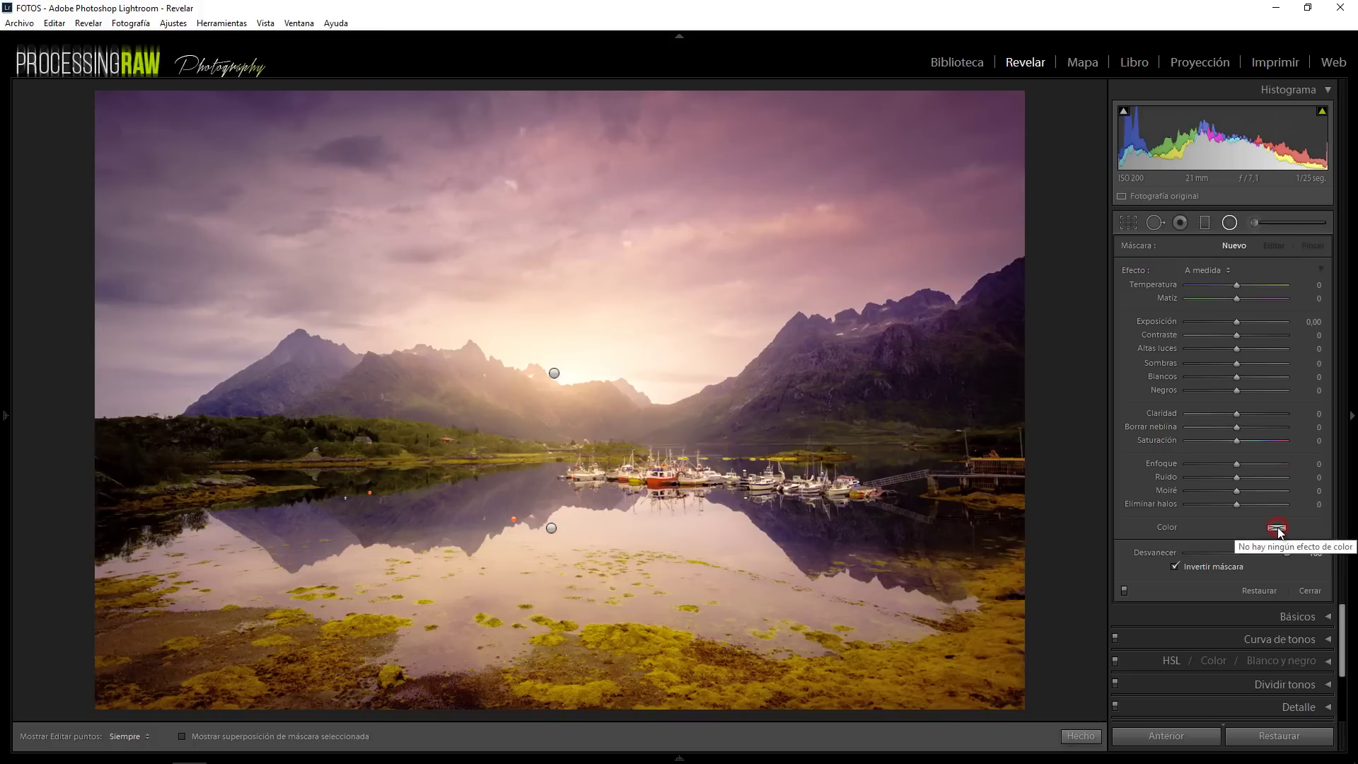
pyautogui.click(1021, 557)
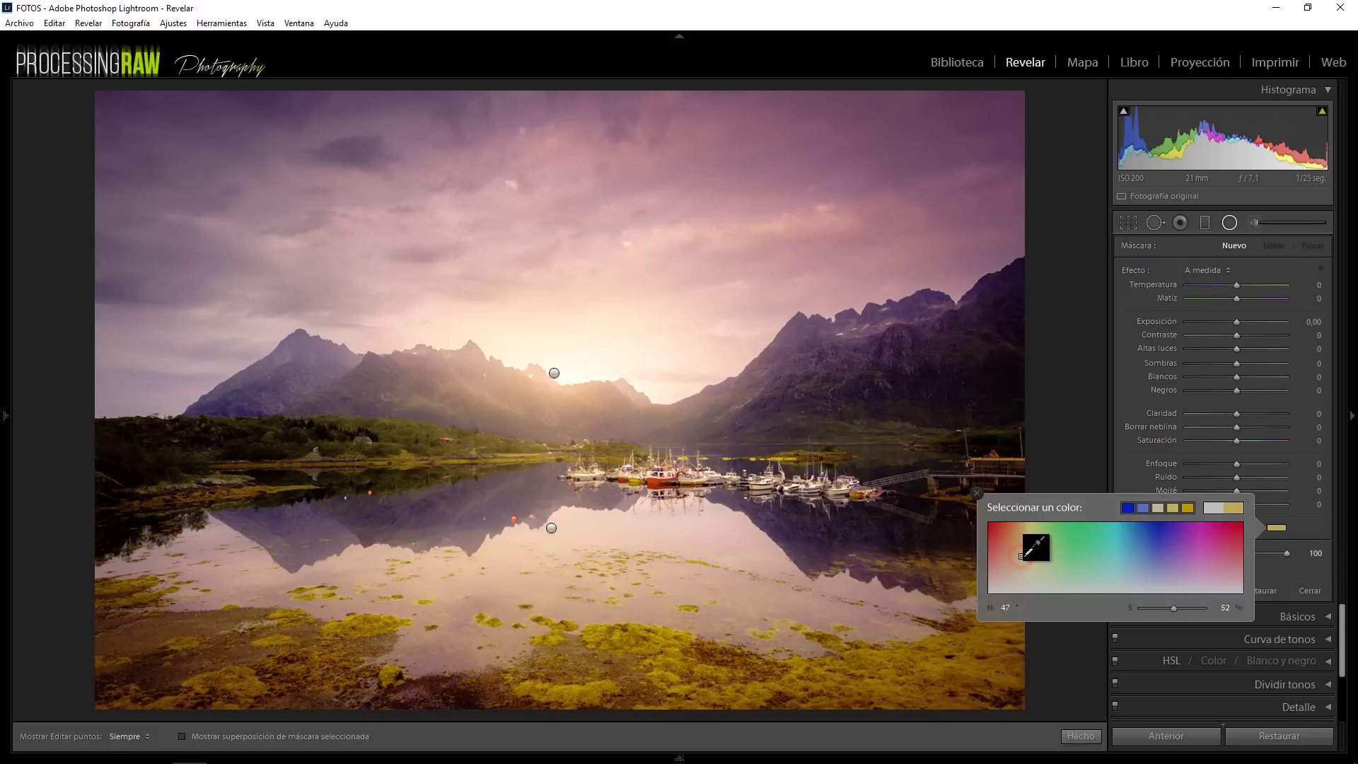
pyautogui.moveTo(1174, 608); pyautogui.dragTo(1166, 610)
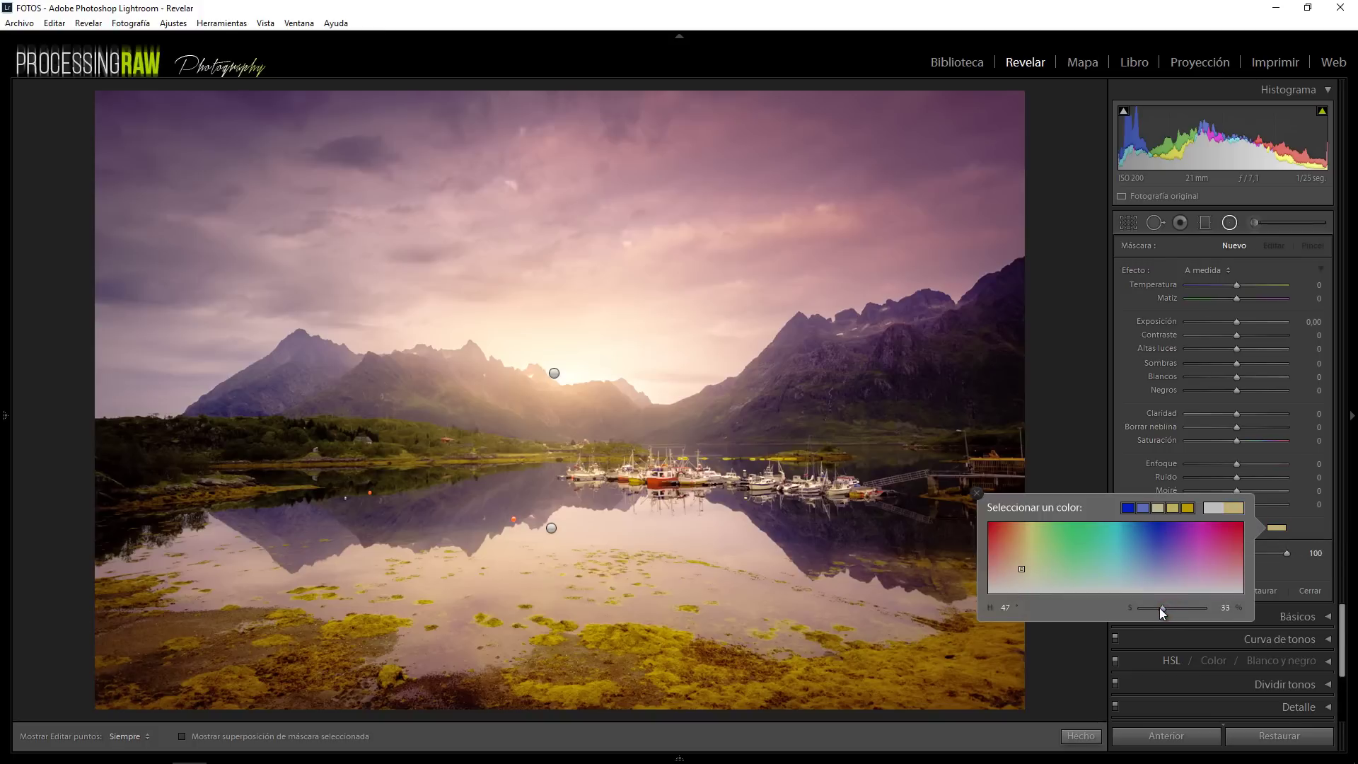
pyautogui.click(1236, 323)
pyautogui.moveTo(1236, 323); pyautogui.dragTo(1240, 323)
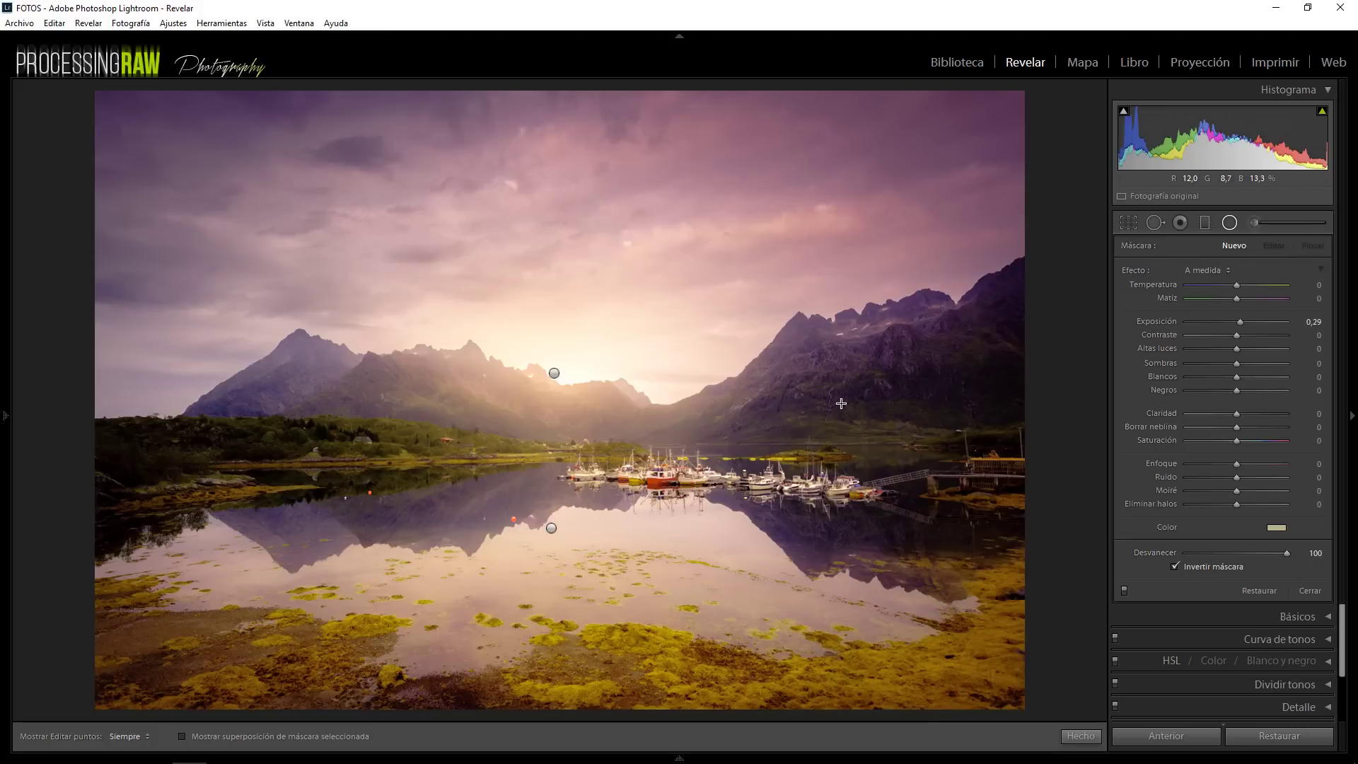
# Brighten the right mountain ridge with a tilted radial filter
pyautogui.moveTo(818, 316)
pyautogui.mouseDown()
pyautogui.moveTo(902, 337)
pyautogui.moveTo(879, 335)
pyautogui.mouseUp()
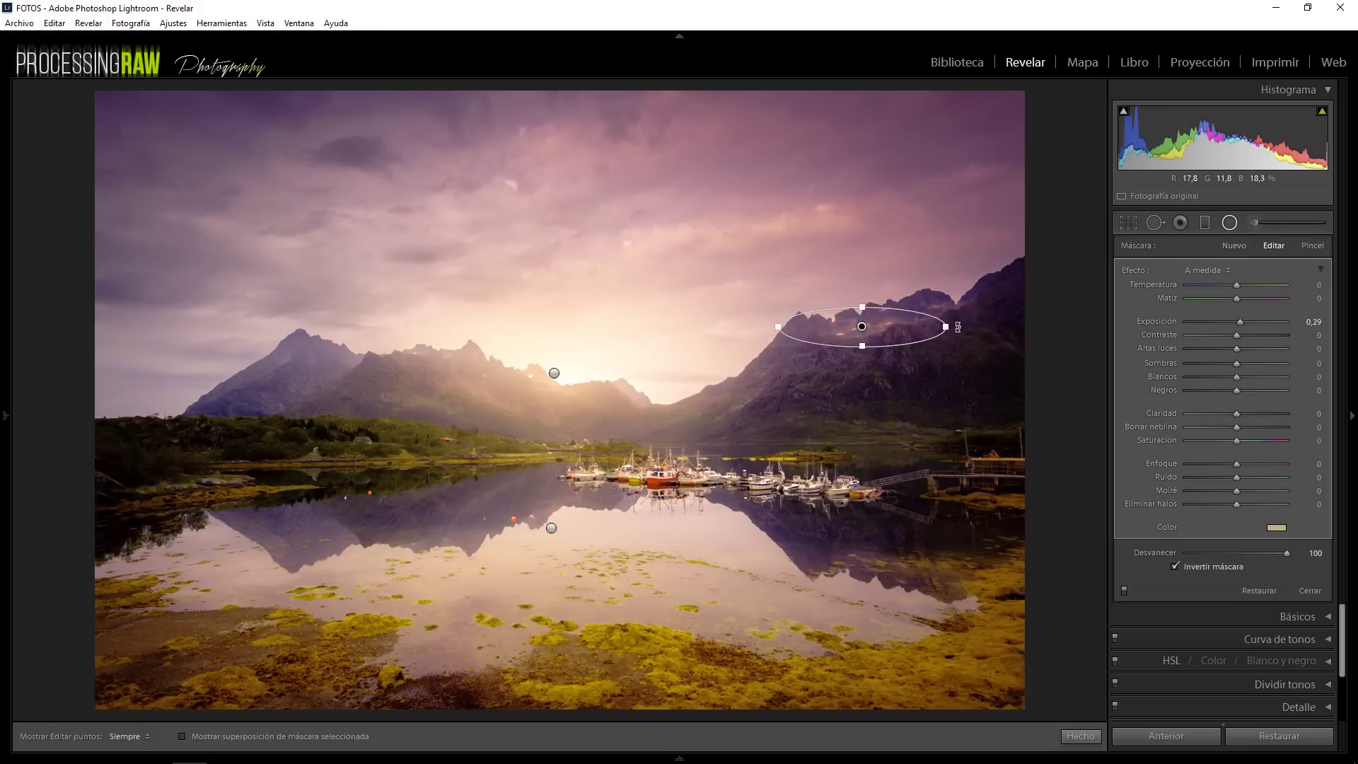
pyautogui.moveTo(959, 324)
pyautogui.mouseDown()
pyautogui.moveTo(947, 302)
pyautogui.moveTo(891, 337)
pyautogui.mouseUp()
pyautogui.moveTo(1236, 325); pyautogui.dragTo(1242, 326)
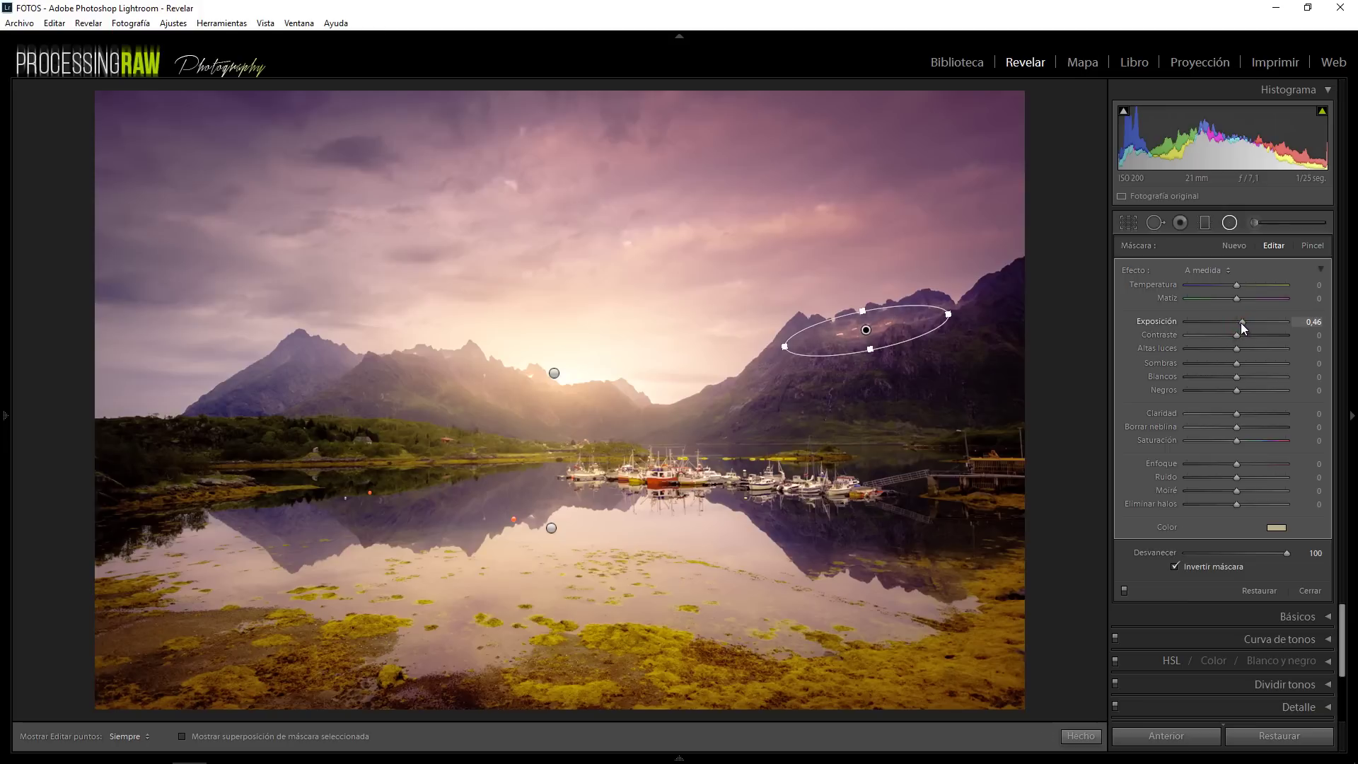
# Duplicate the ridge filter onto the foreground moss, reshape it flat, and brighten it more
pyautogui.rightClick(869, 331)
pyautogui.click(882, 343)
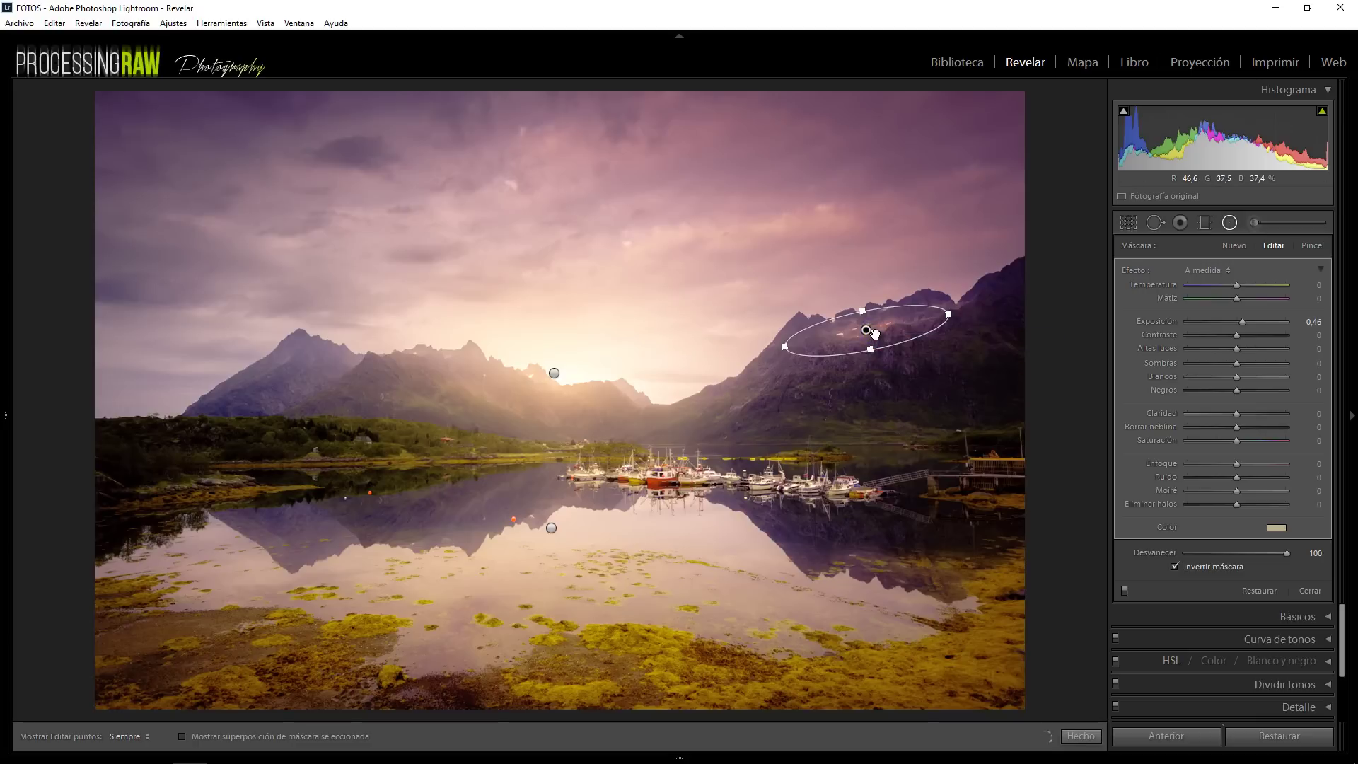
pyautogui.moveTo(874, 334)
pyautogui.mouseDown()
pyautogui.moveTo(835, 431)
pyautogui.moveTo(620, 638)
pyautogui.mouseUp()
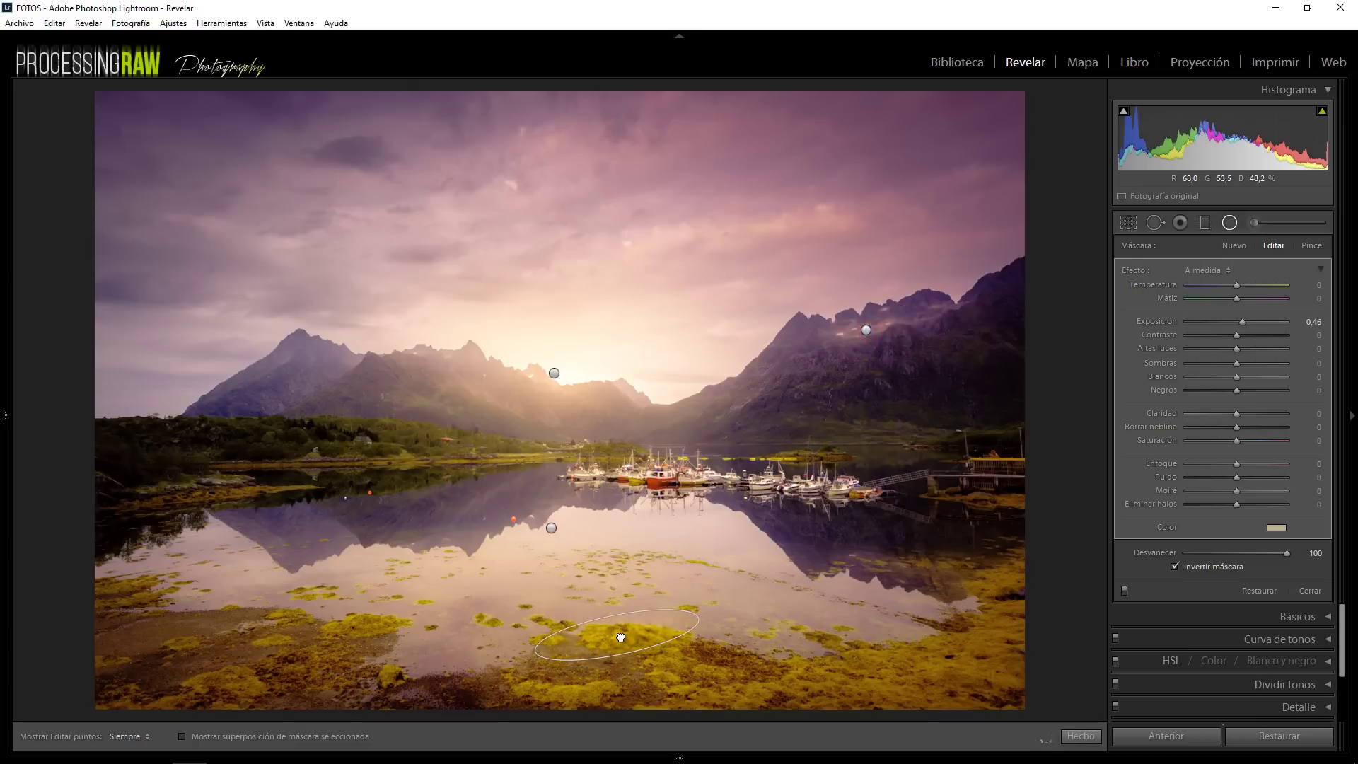
pyautogui.moveTo(702, 619); pyautogui.dragTo(714, 642)
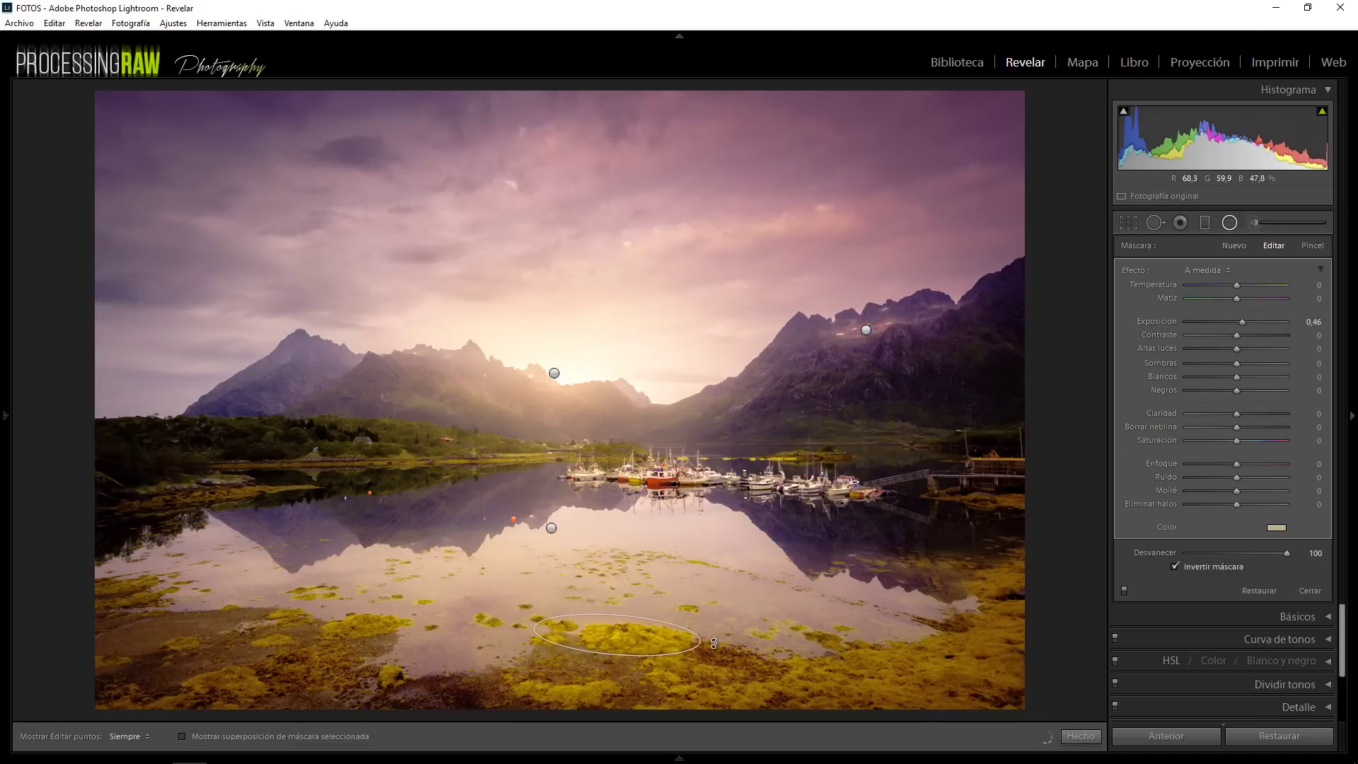
pyautogui.moveTo(626, 613); pyautogui.dragTo(628, 639)
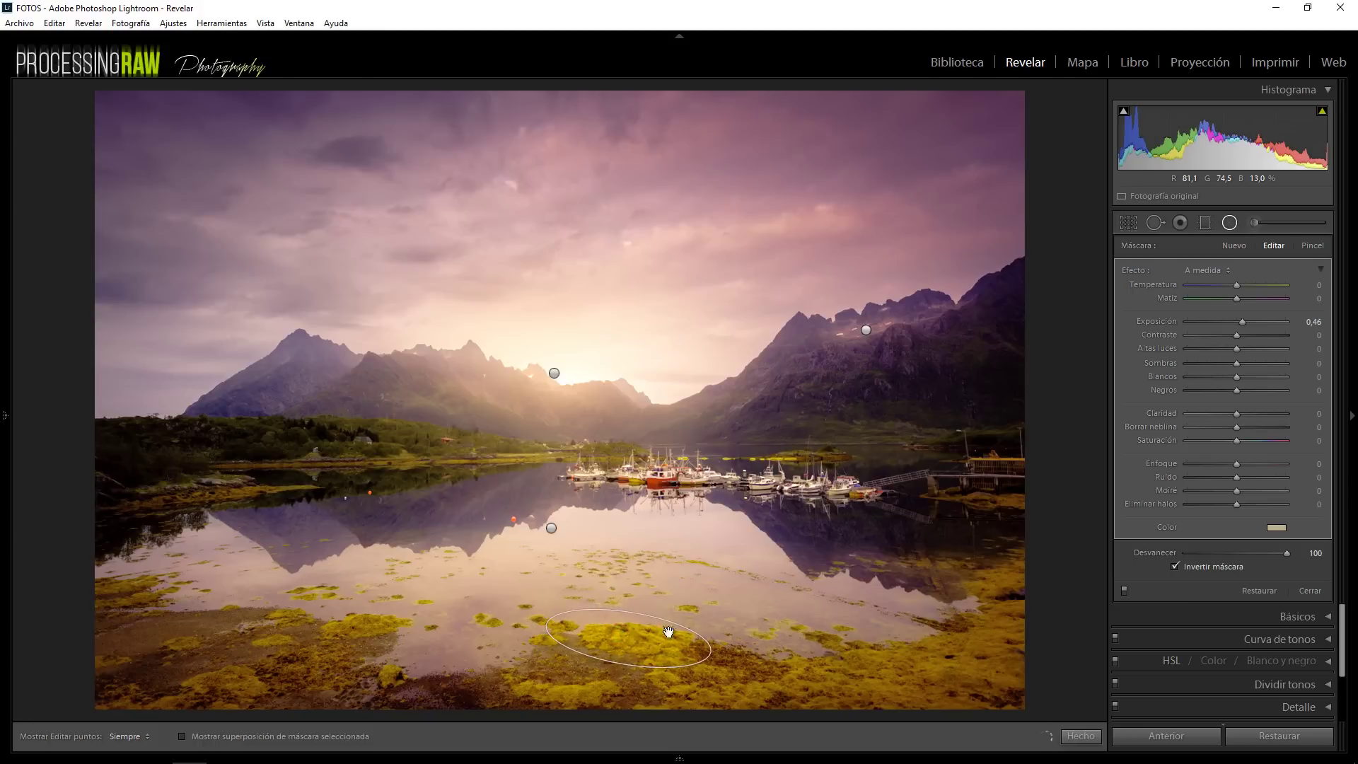
pyautogui.click(1251, 325)
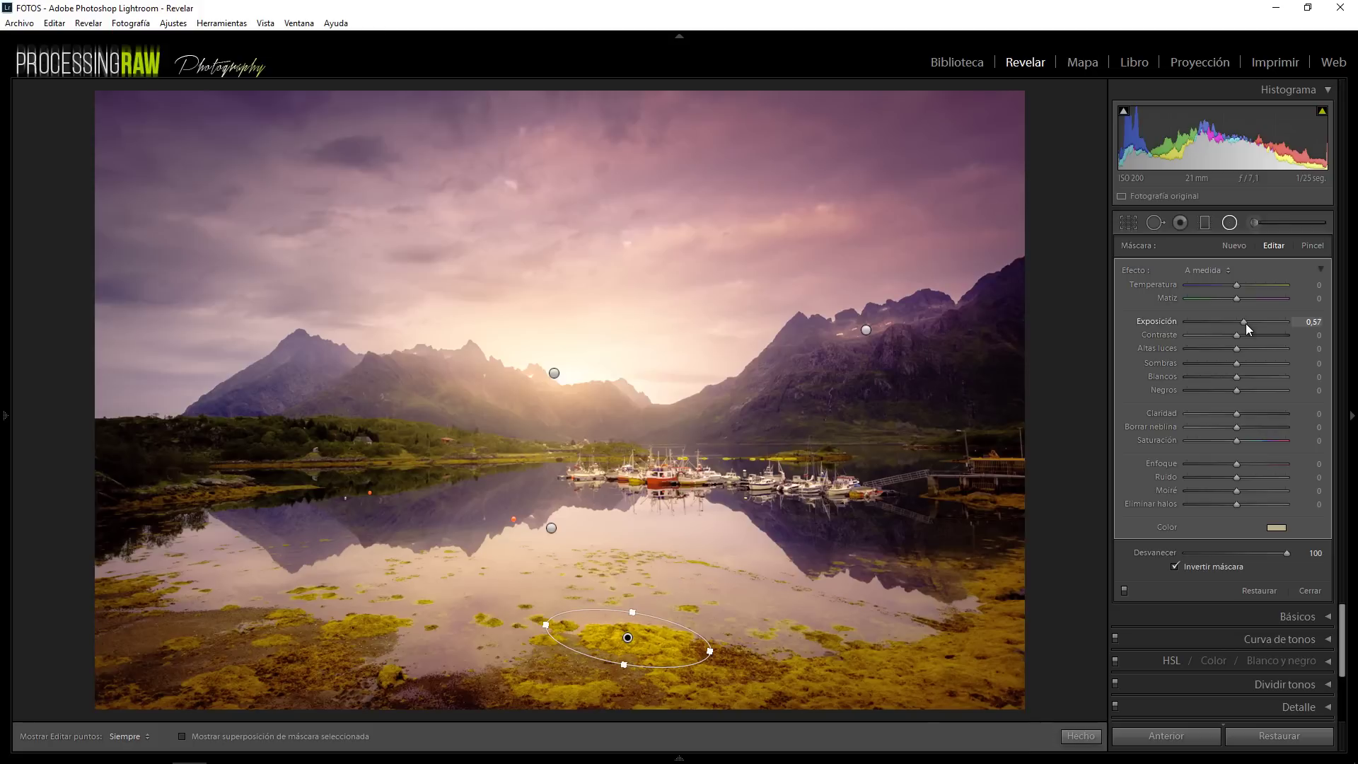
# Copy the moss brightening onto other moss patches, the lower-left area and the left shoreline
pyautogui.rightClick(629, 639)
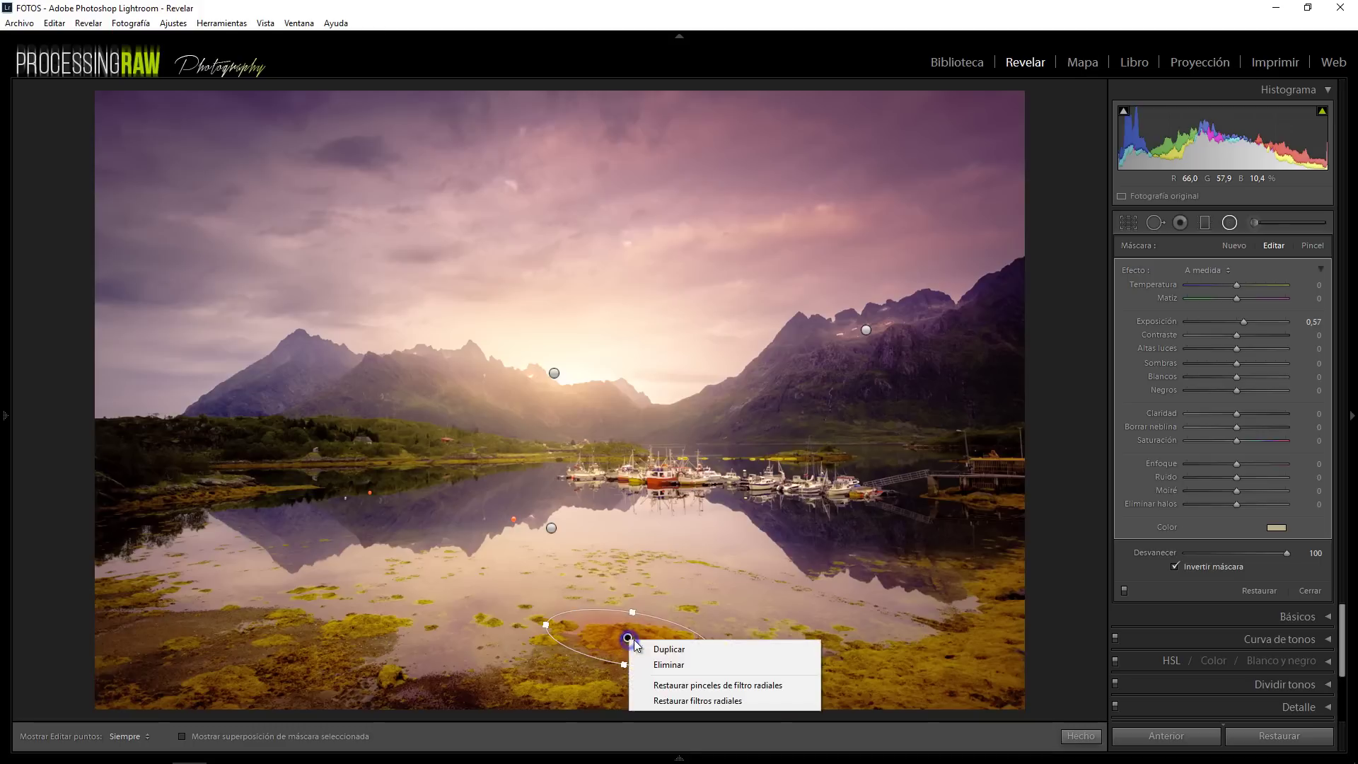
pyautogui.click(644, 647)
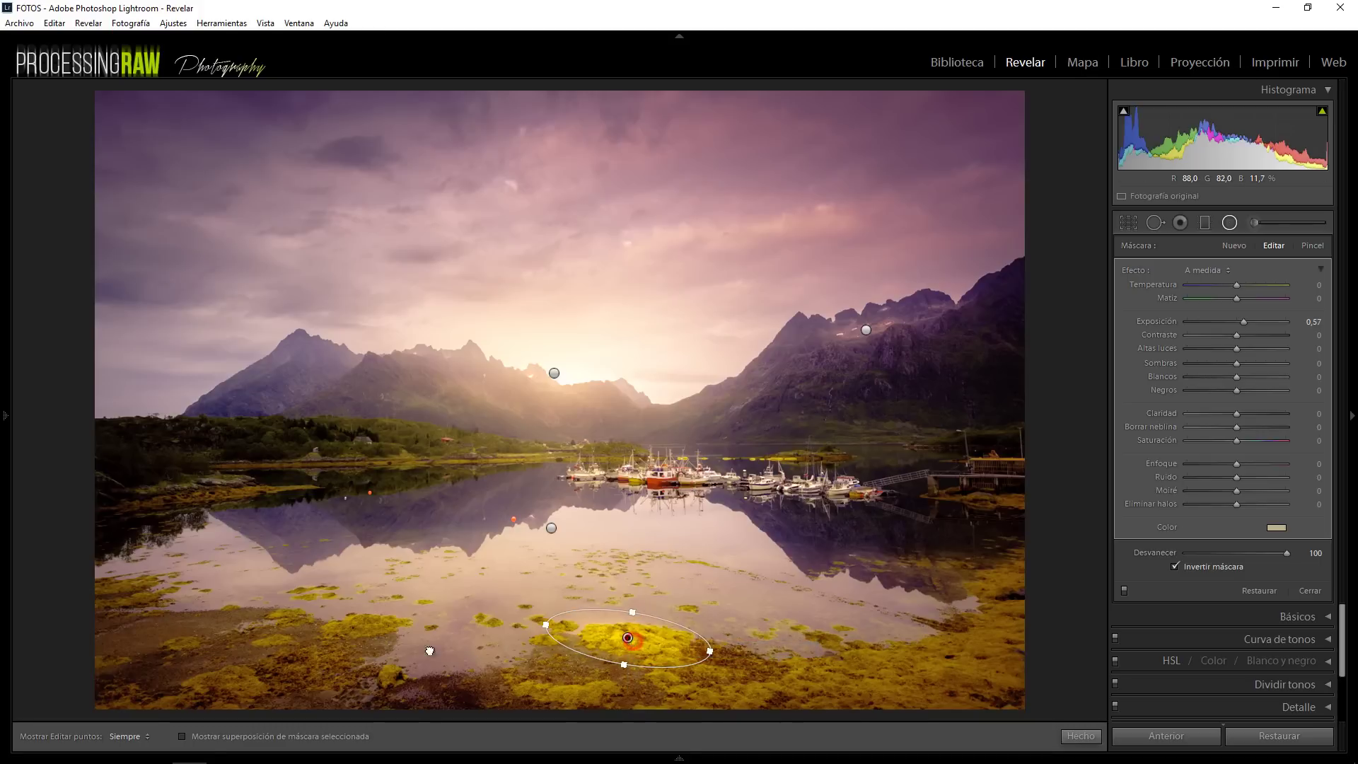
pyautogui.moveTo(629, 638)
pyautogui.mouseDown()
pyautogui.moveTo(372, 630)
pyautogui.moveTo(455, 619)
pyautogui.moveTo(444, 599)
pyautogui.mouseUp()
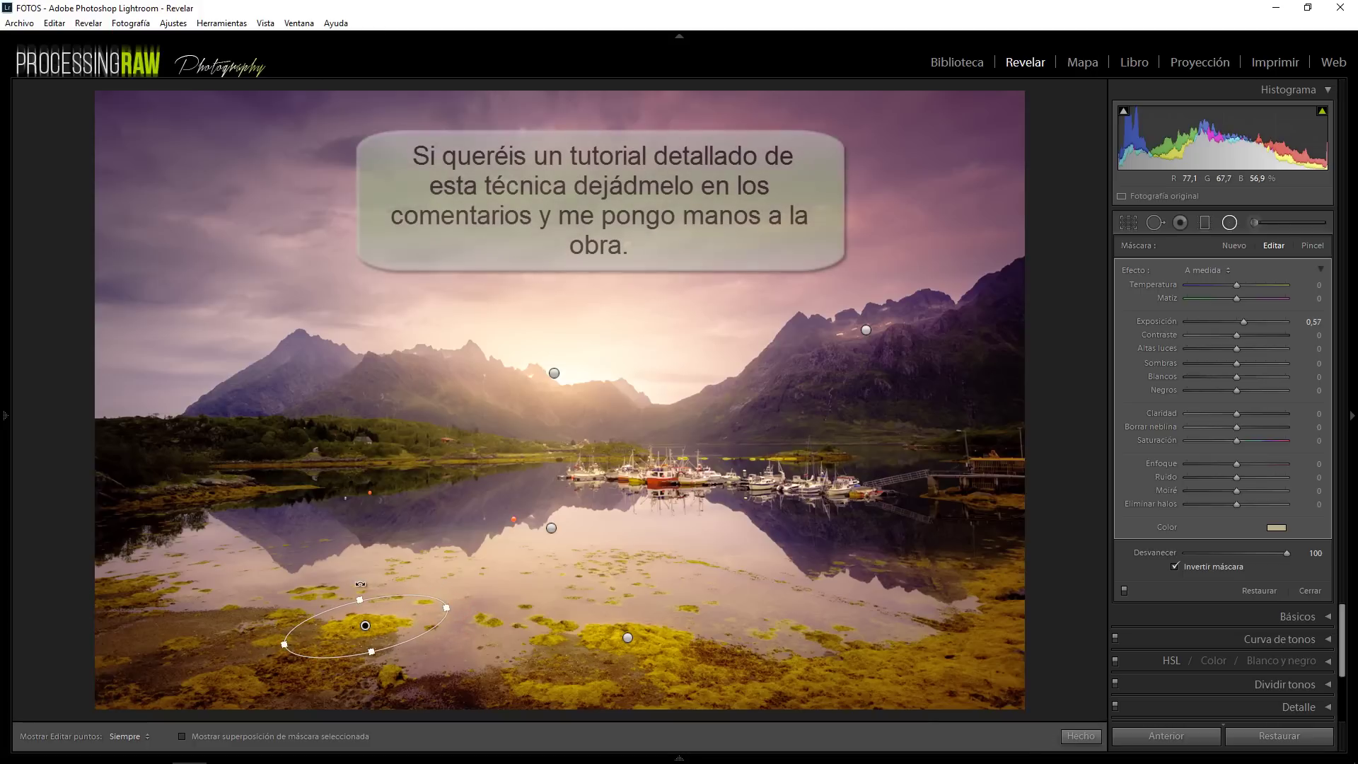
pyautogui.moveTo(365, 600); pyautogui.dragTo(132, 599)
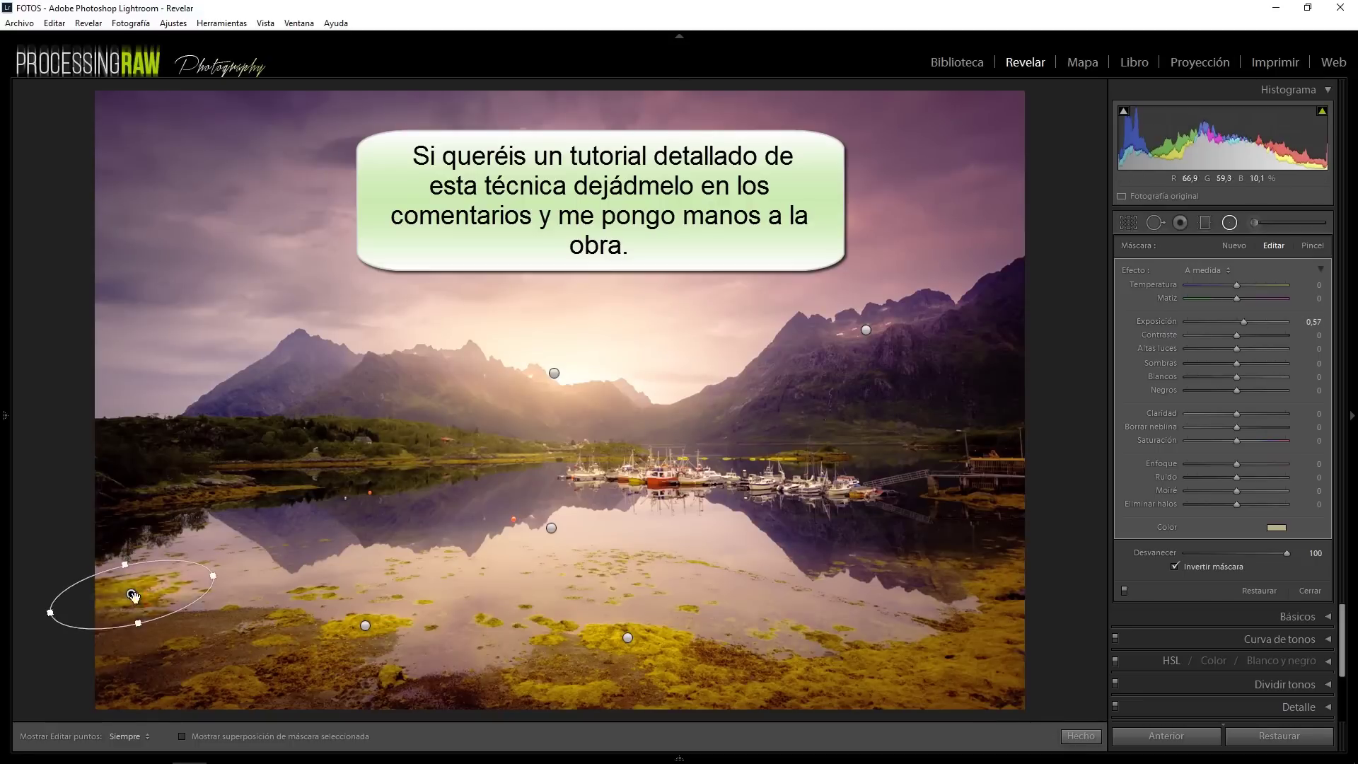
pyautogui.moveTo(848, 650); pyautogui.dragTo(952, 696)
pyautogui.moveTo(255, 427); pyautogui.dragTo(325, 464)
pyautogui.moveTo(817, 427); pyautogui.dragTo(883, 461)
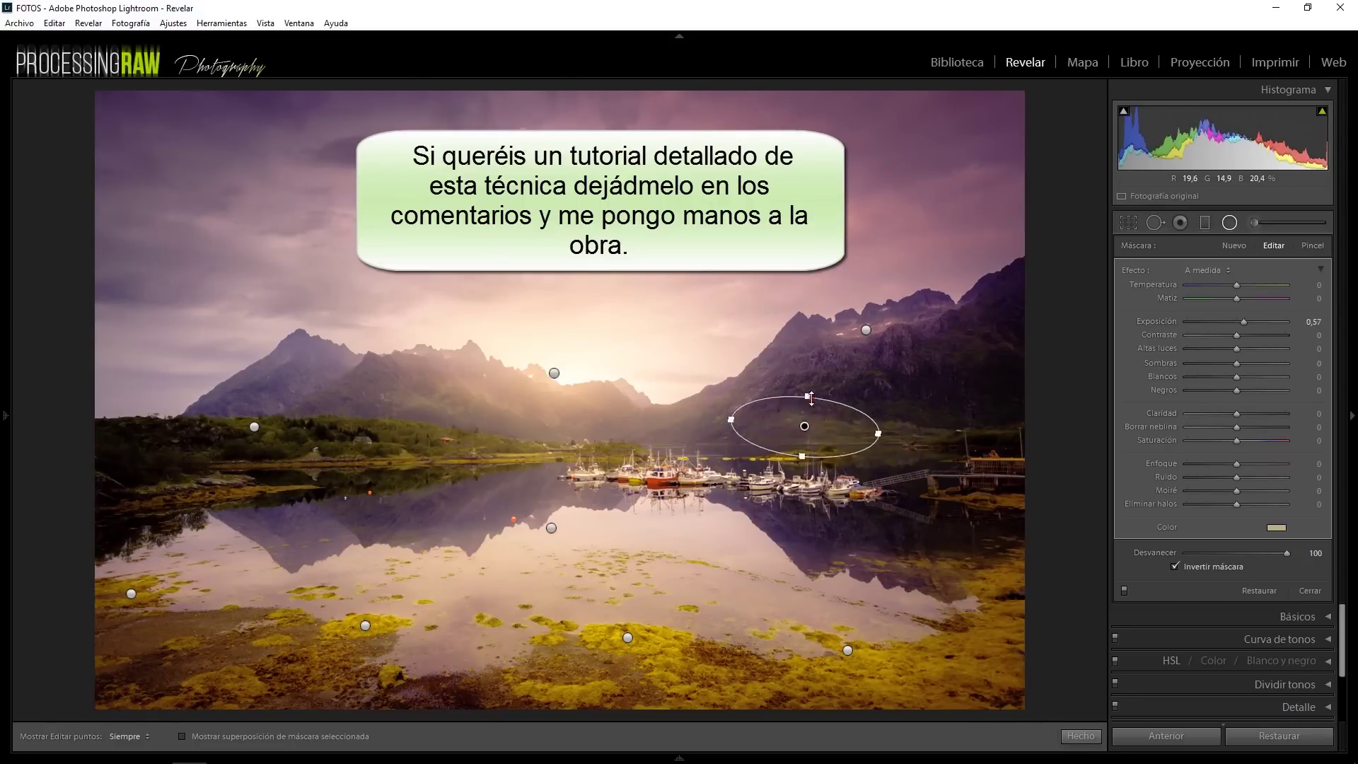
pyautogui.click(1277, 527)
# Add brightening radial areas on the left mountain, right mountain and along the central ridge
pyautogui.rightClick(815, 409)
pyautogui.moveTo(415, 403); pyautogui.dragTo(605, 470)
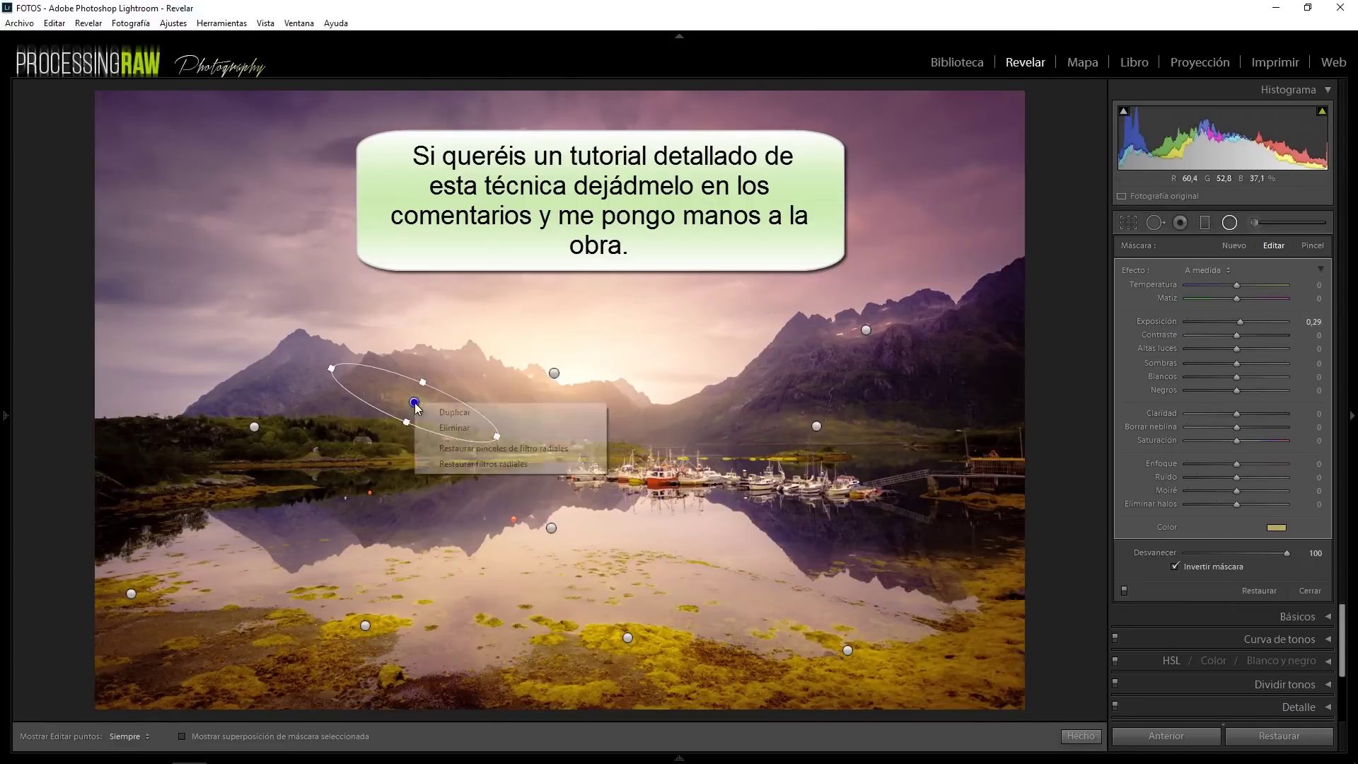
pyautogui.moveTo(764, 369); pyautogui.dragTo(821, 396)
pyautogui.moveTo(885, 358)
pyautogui.mouseDown()
pyautogui.moveTo(913, 435)
pyautogui.moveTo(896, 367)
pyautogui.mouseUp()
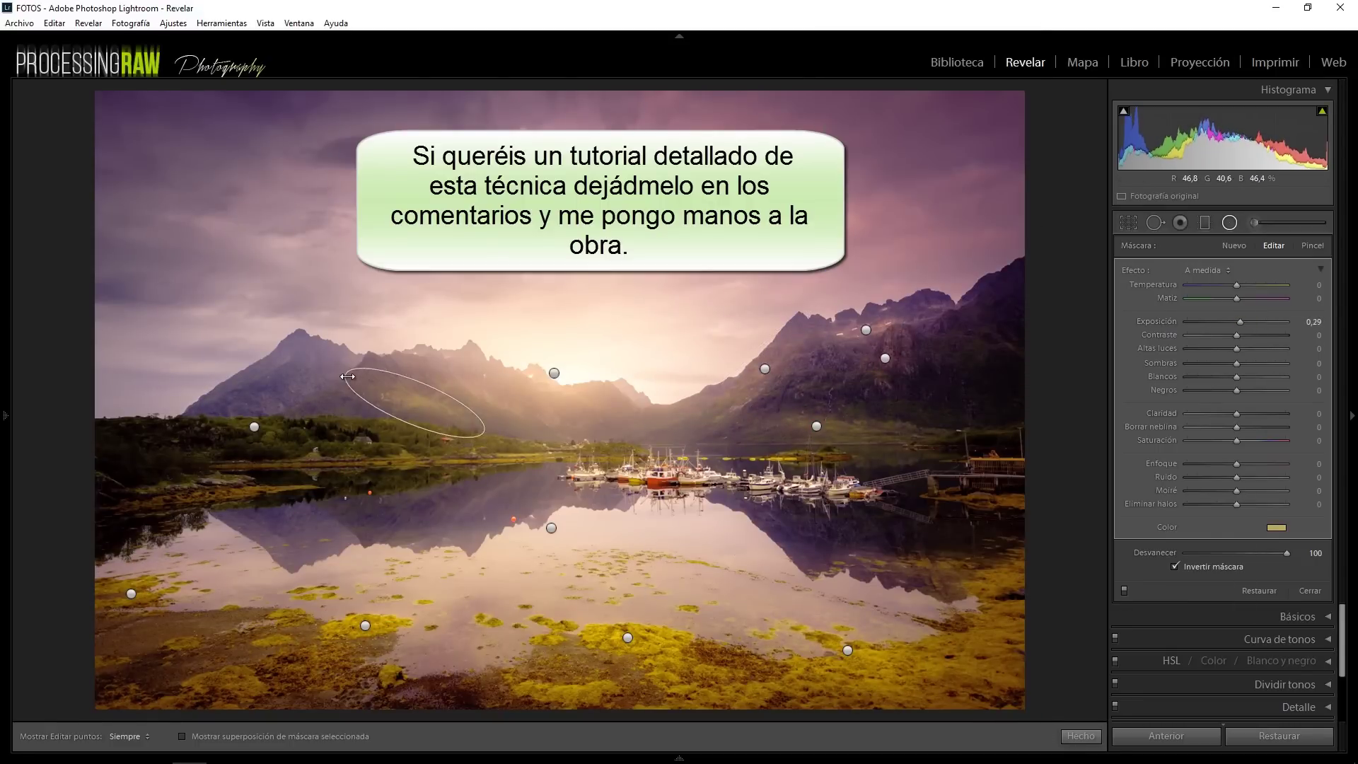
pyautogui.moveTo(655, 421); pyautogui.dragTo(786, 453)
pyautogui.moveTo(524, 422); pyautogui.dragTo(580, 432)
pyautogui.moveTo(300, 382); pyautogui.dragTo(352, 425)
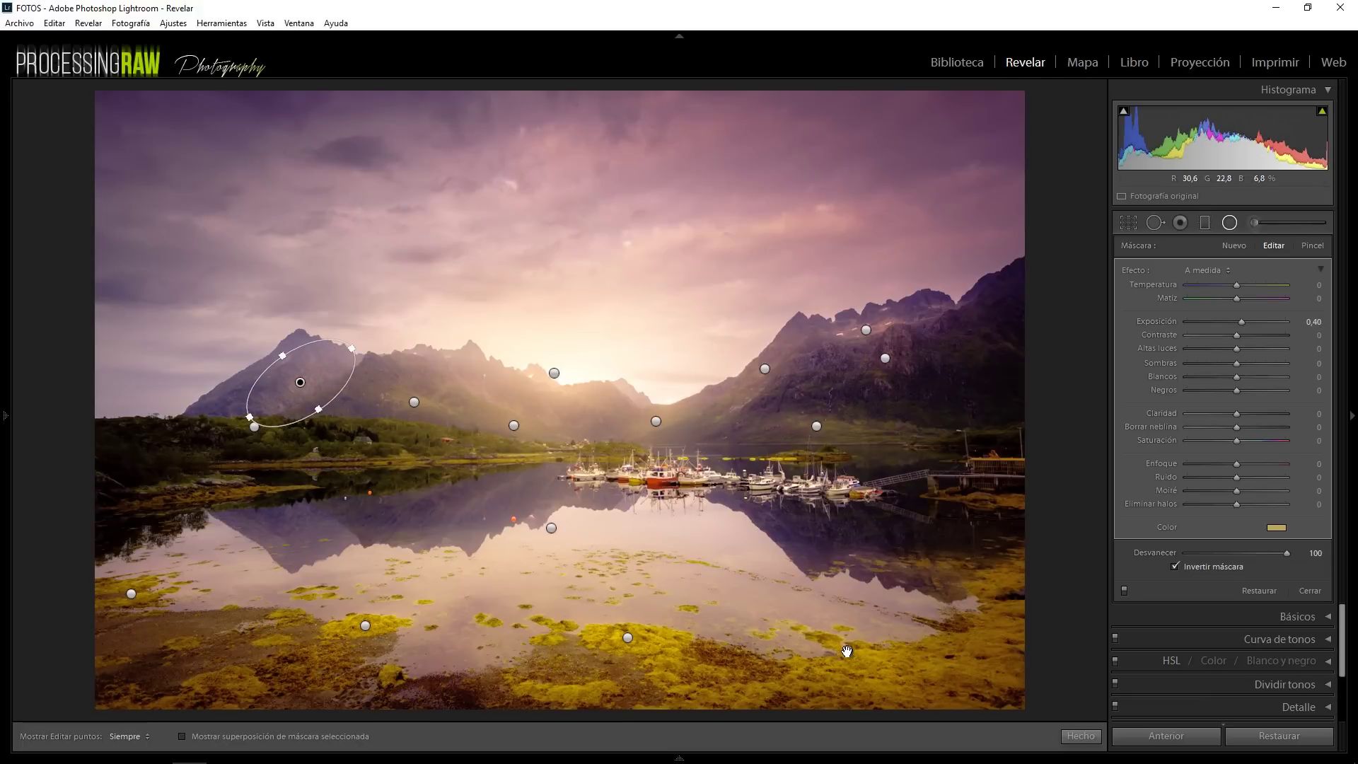
# Turn a duplicated filter into a darkening area and place copies in the bottom-right and bottom-left corners
pyautogui.rightClick(849, 651)
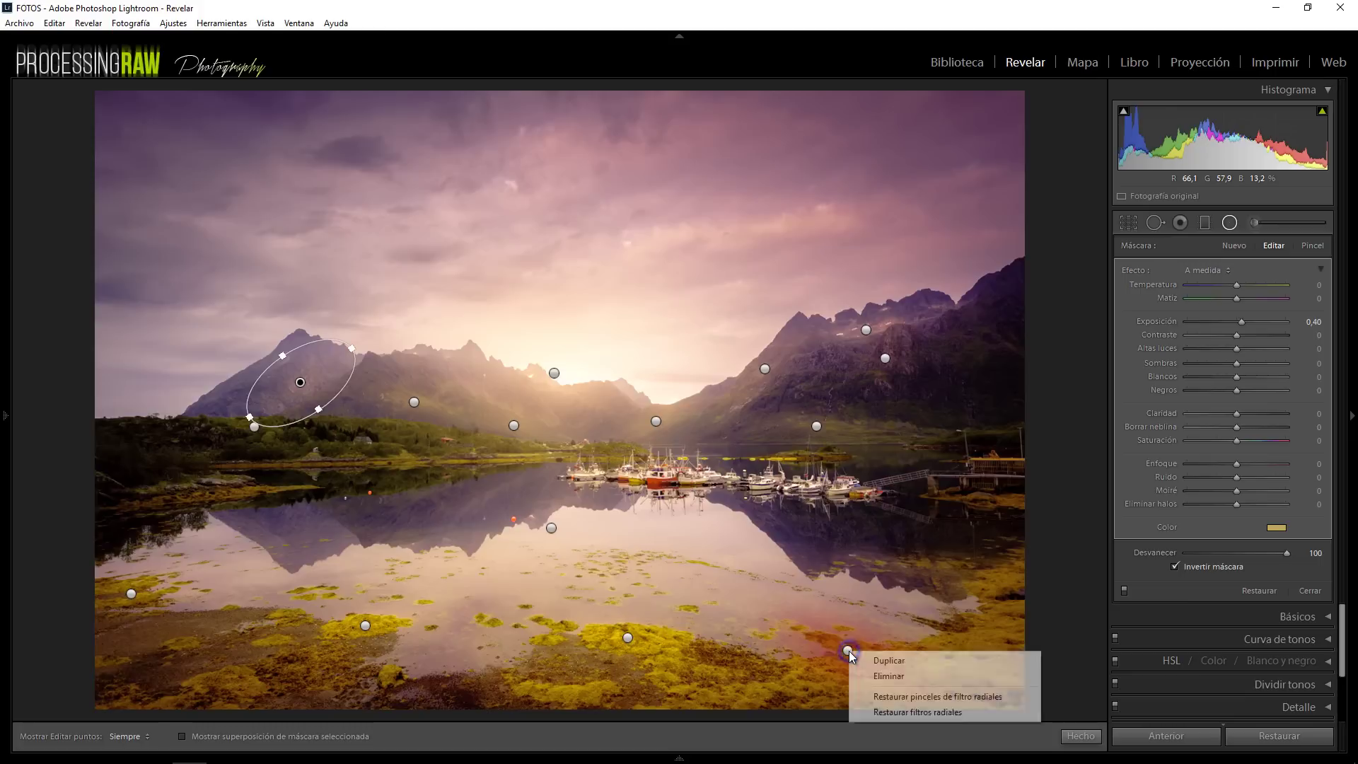
pyautogui.click(889, 661)
pyautogui.moveTo(848, 650); pyautogui.dragTo(710, 586)
pyautogui.moveTo(1241, 324); pyautogui.dragTo(1227, 323)
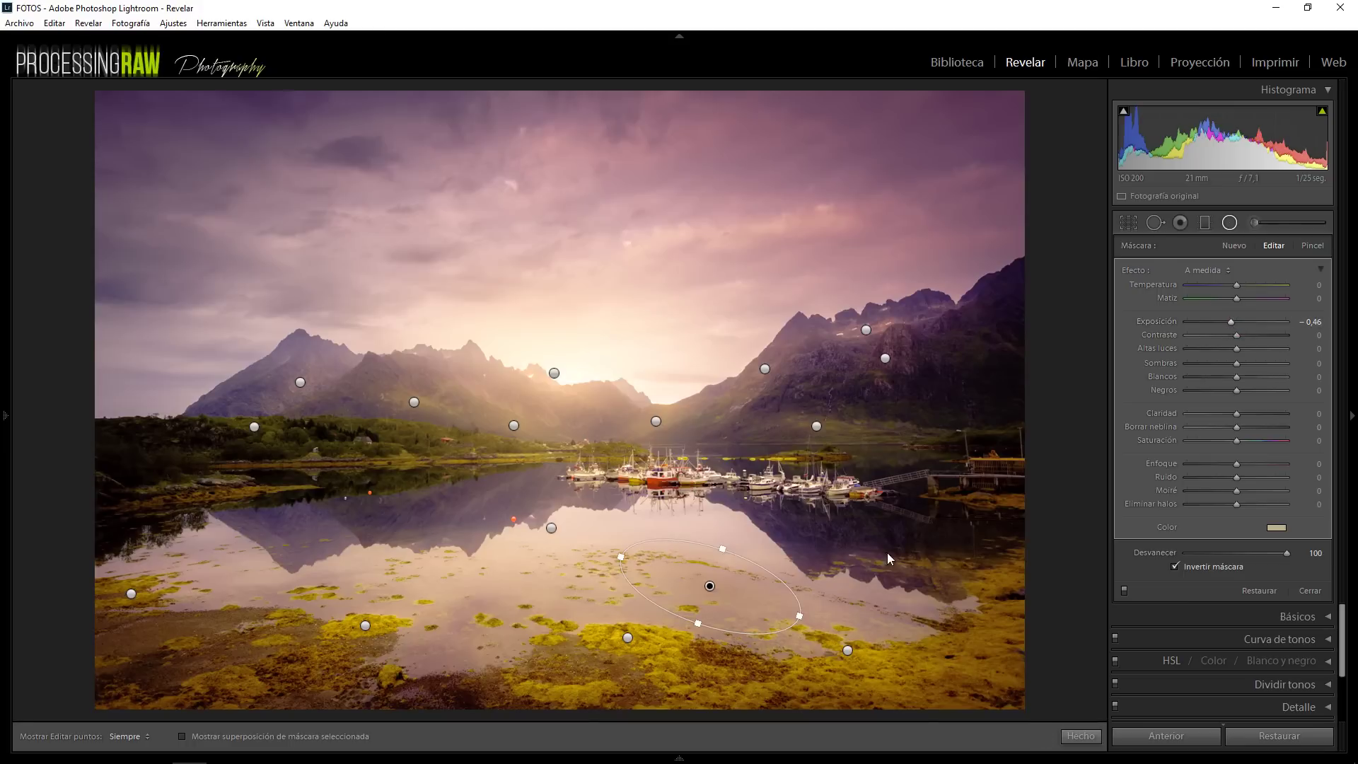
pyautogui.moveTo(820, 636); pyautogui.dragTo(974, 681)
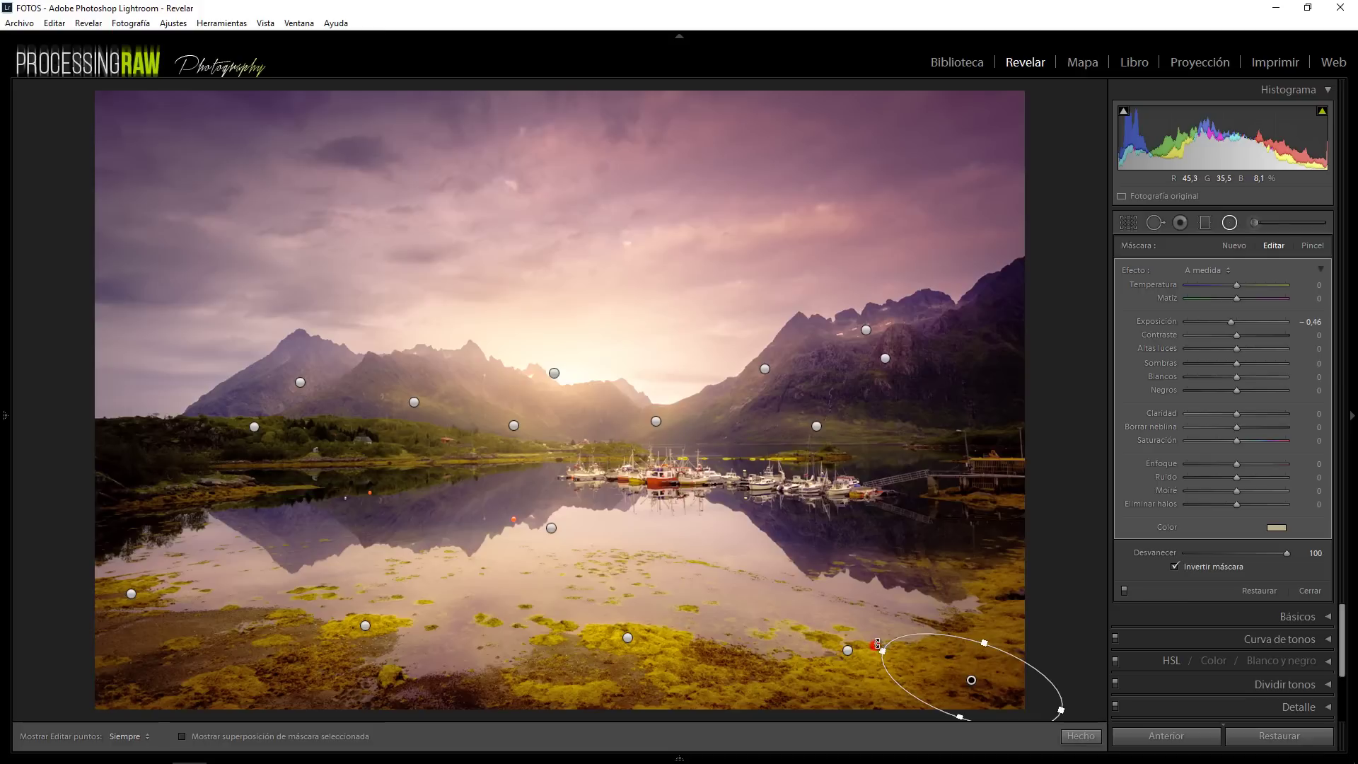
pyautogui.moveTo(877, 643); pyautogui.dragTo(1006, 623)
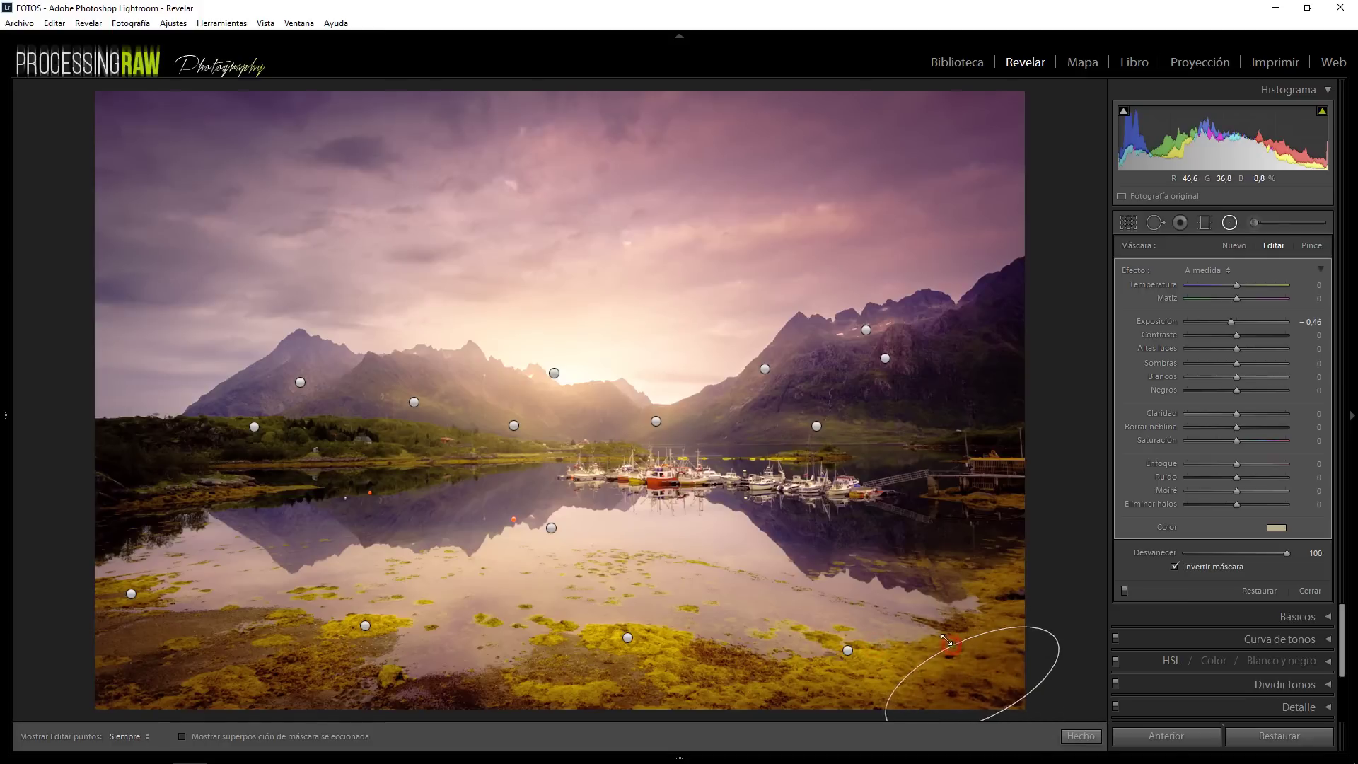
pyautogui.moveTo(973, 680); pyautogui.dragTo(157, 658)
# Darken the left mountain at −0.29 exposure with a lavender-tinted radial filter
pyautogui.moveTo(257, 378); pyautogui.dragTo(355, 333)
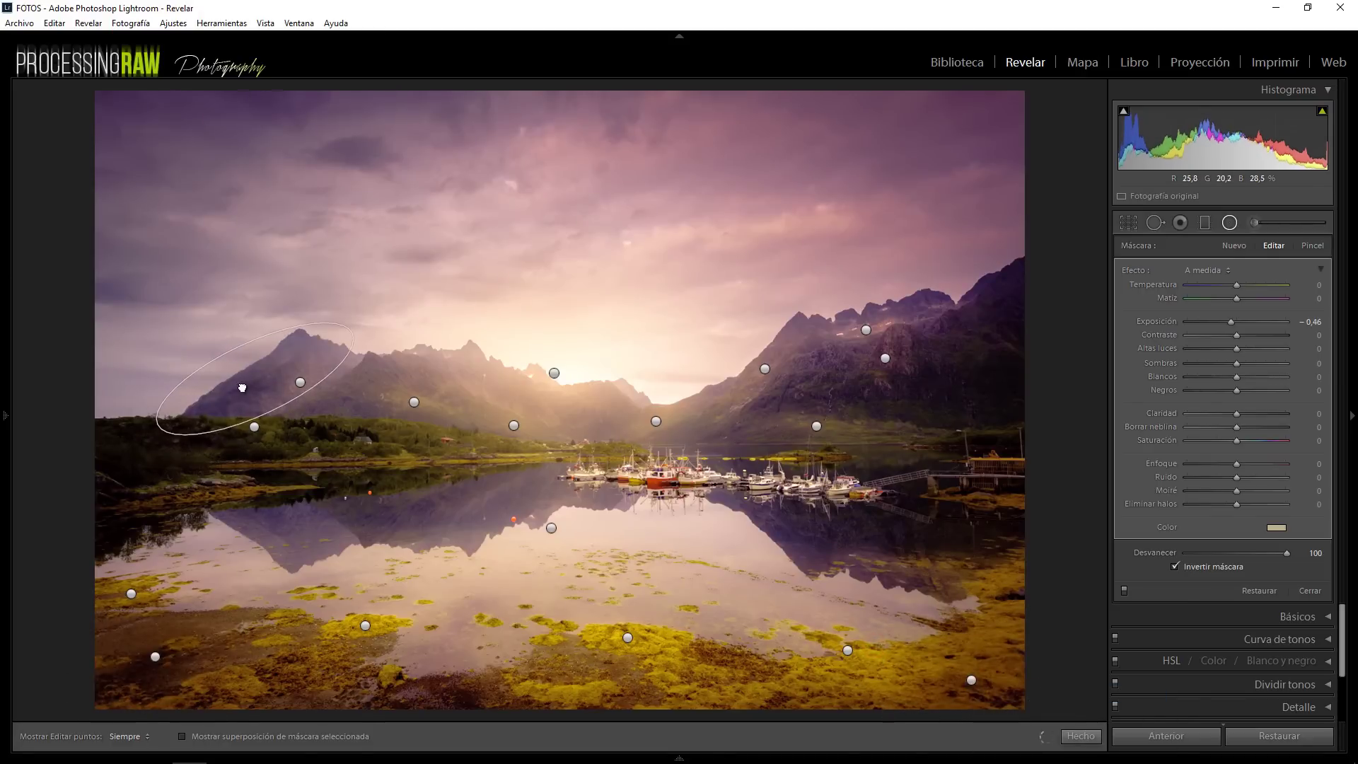
pyautogui.click(1276, 527)
pyautogui.click(1174, 567)
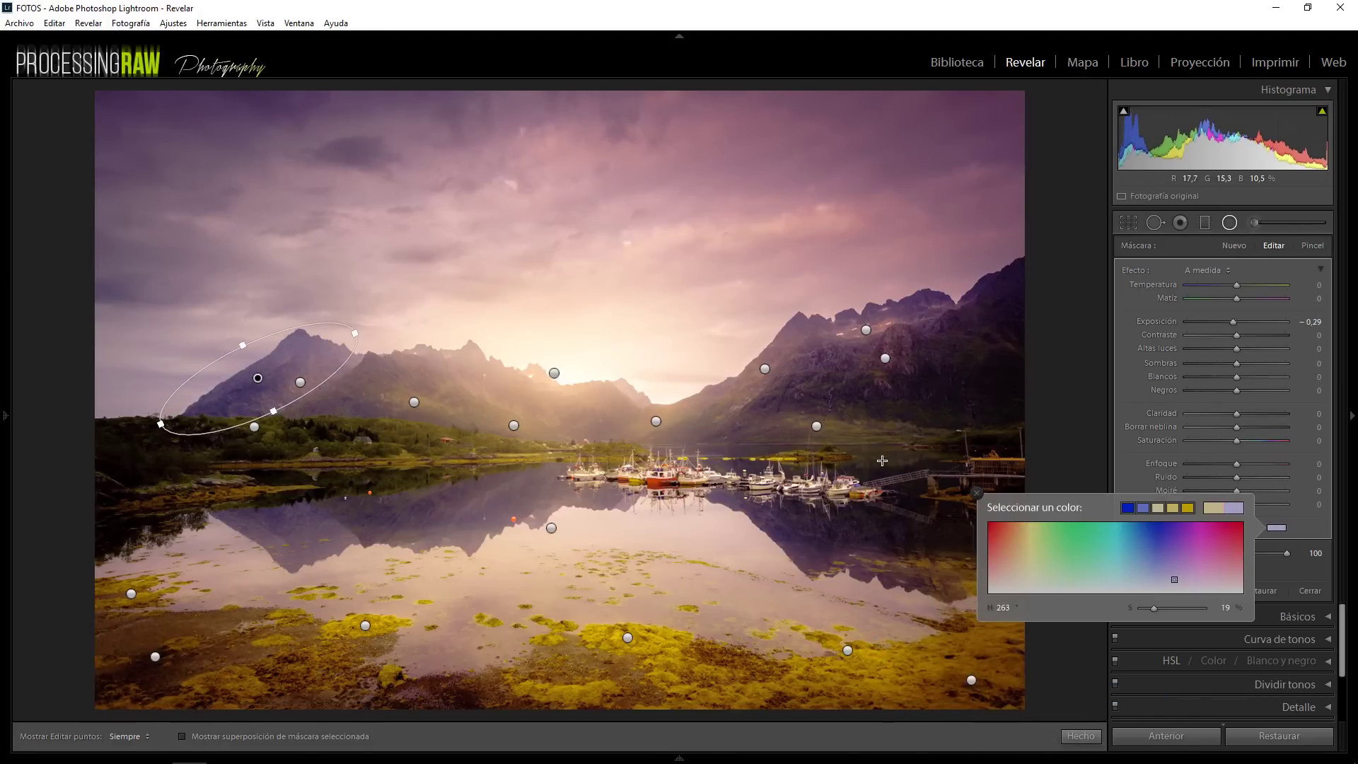
pyautogui.click(977, 493)
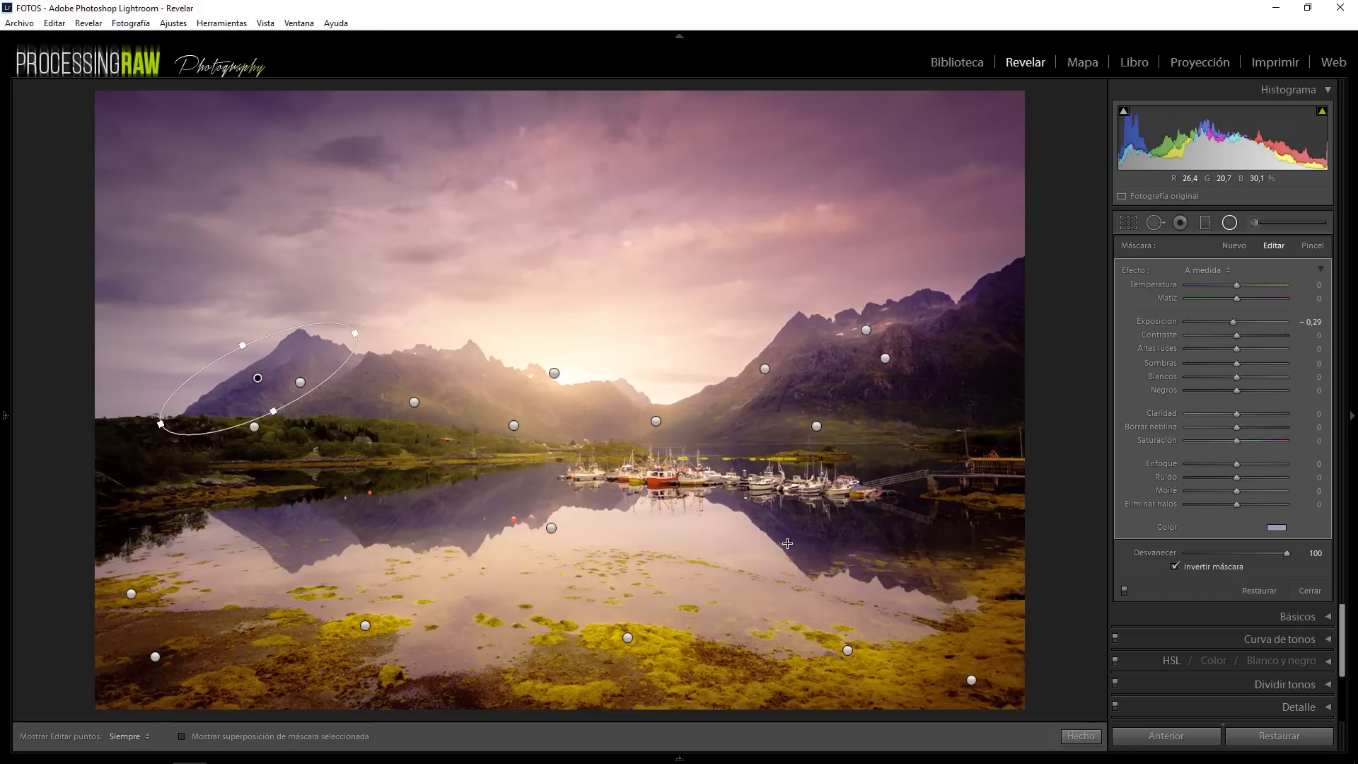
# Toggle the radial filters off and on to compare the photo with and without them
pyautogui.click(1229, 225)
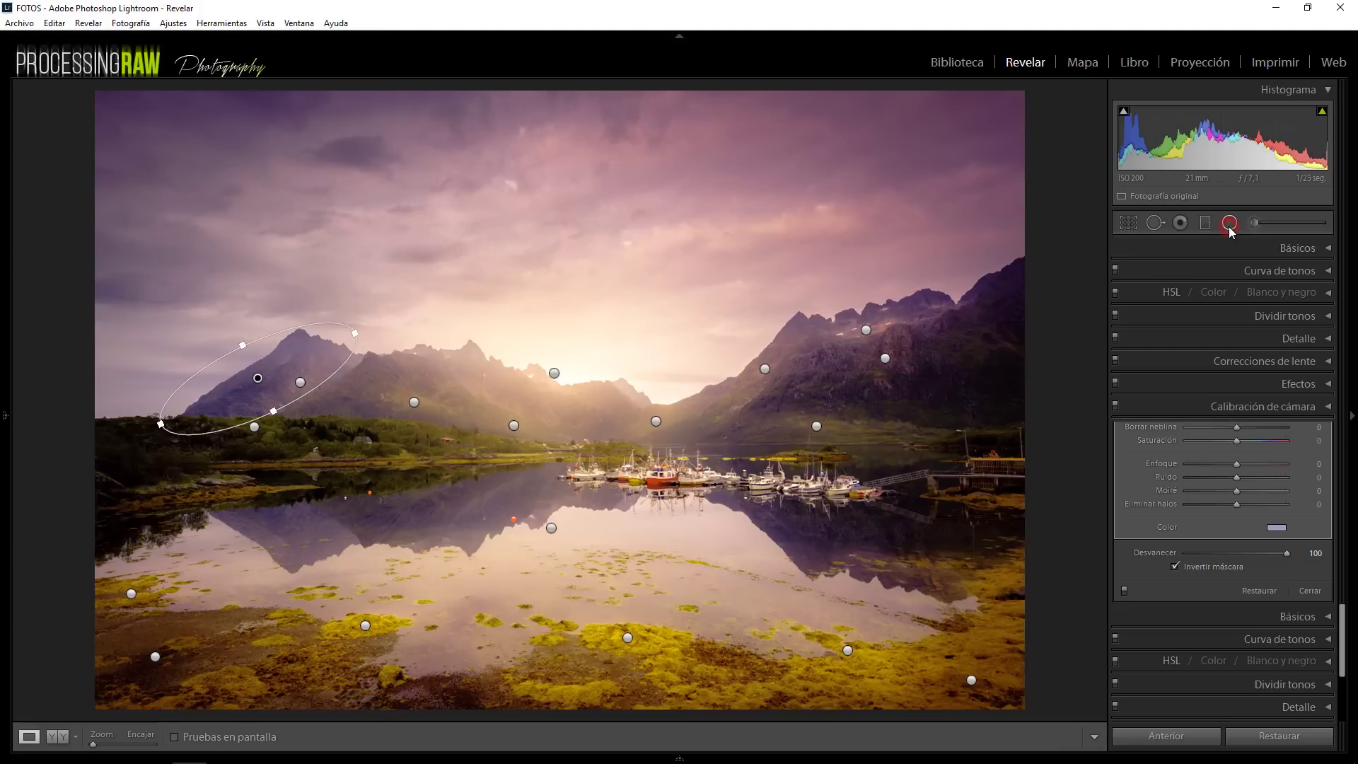
pyautogui.click(1230, 225)
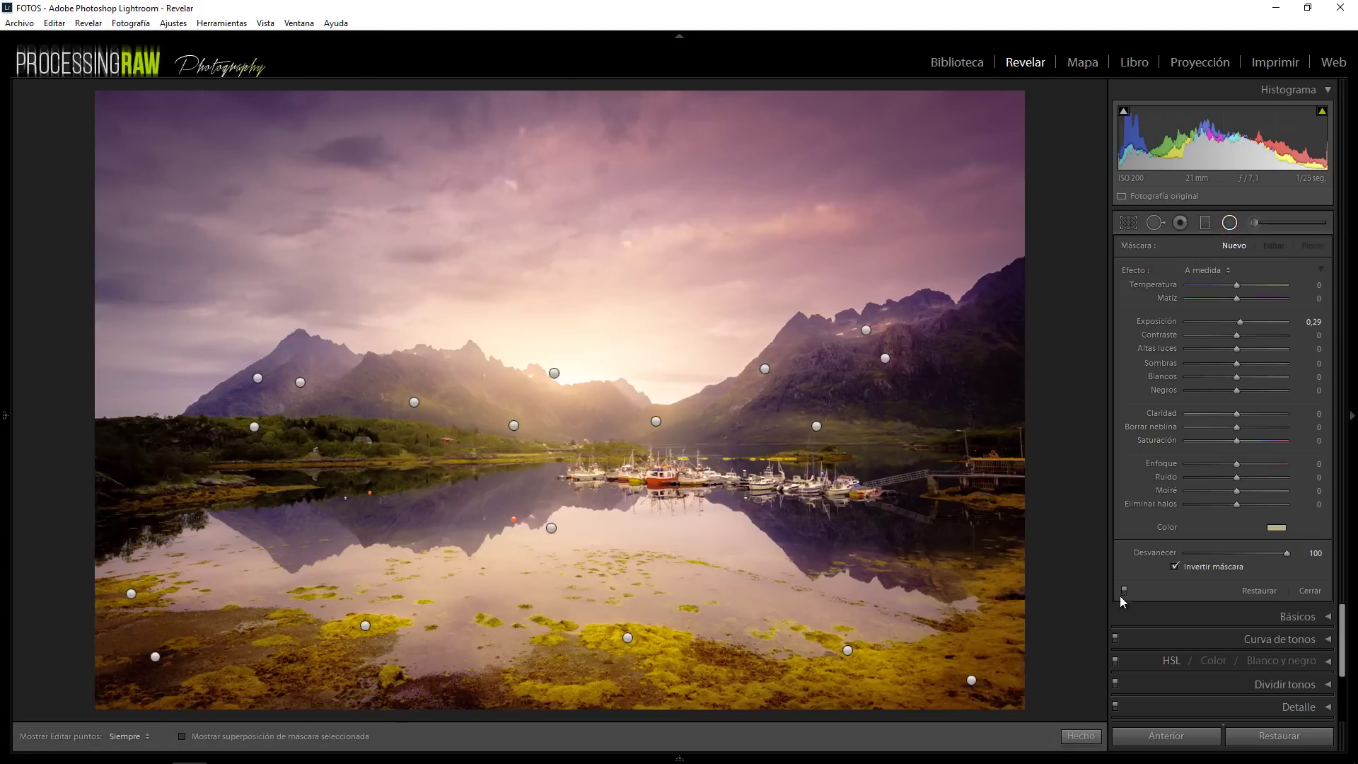
pyautogui.click(1125, 590)
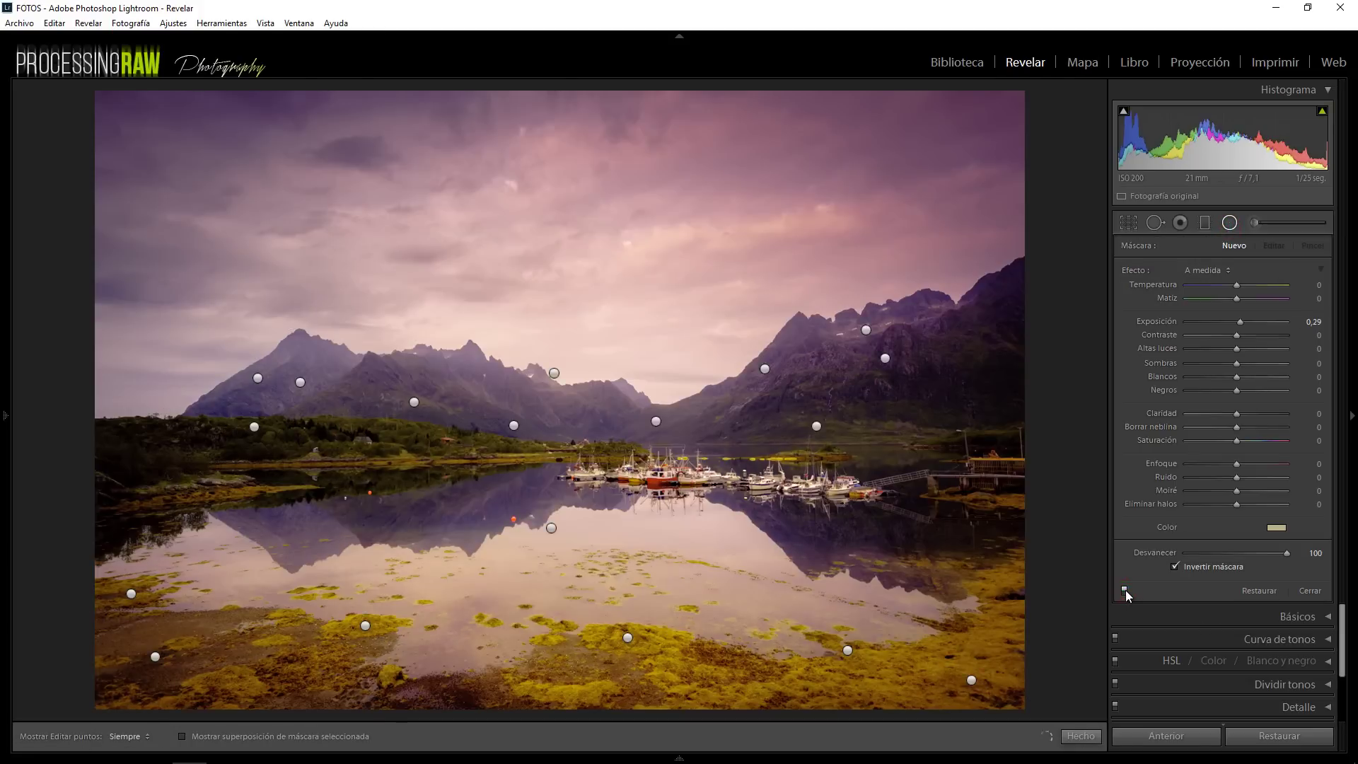
pyautogui.click(1124, 590)
pyautogui.click(1125, 590)
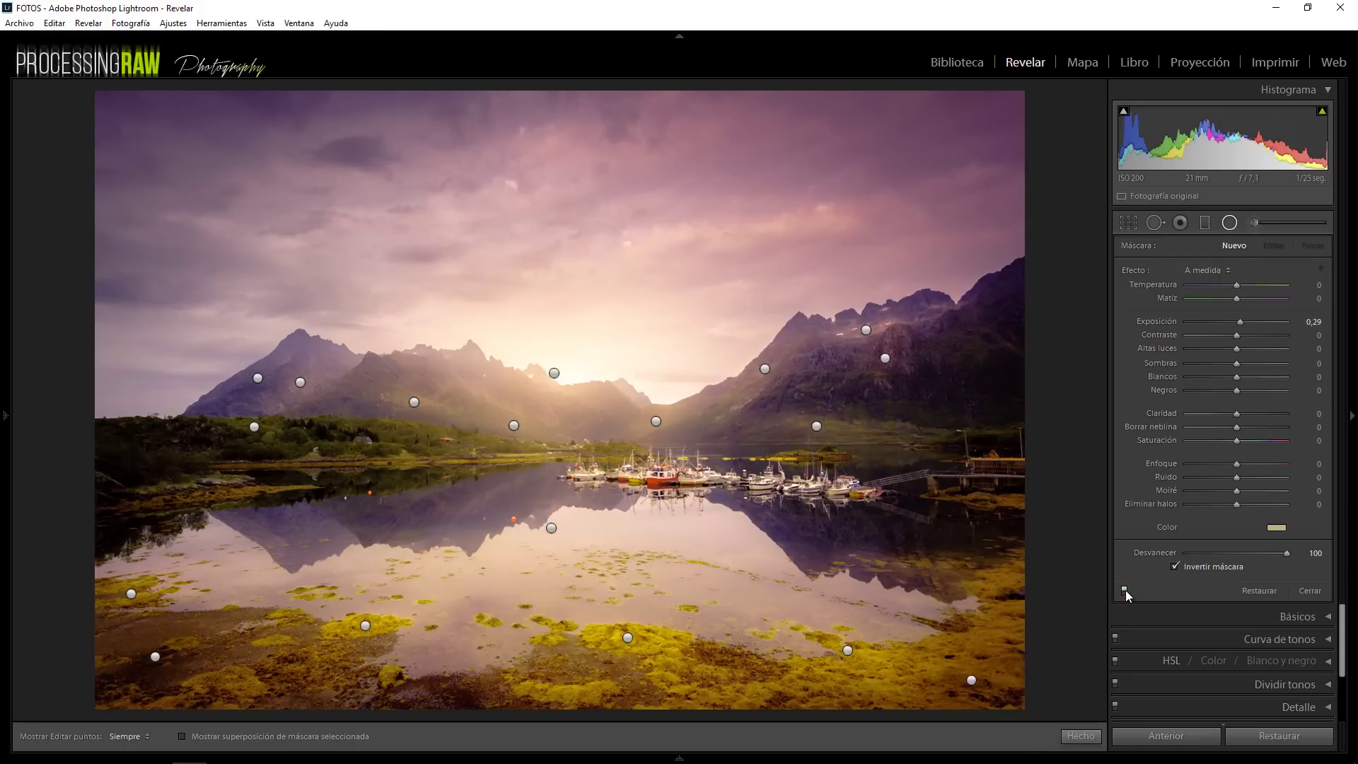
pyautogui.click(1126, 590)
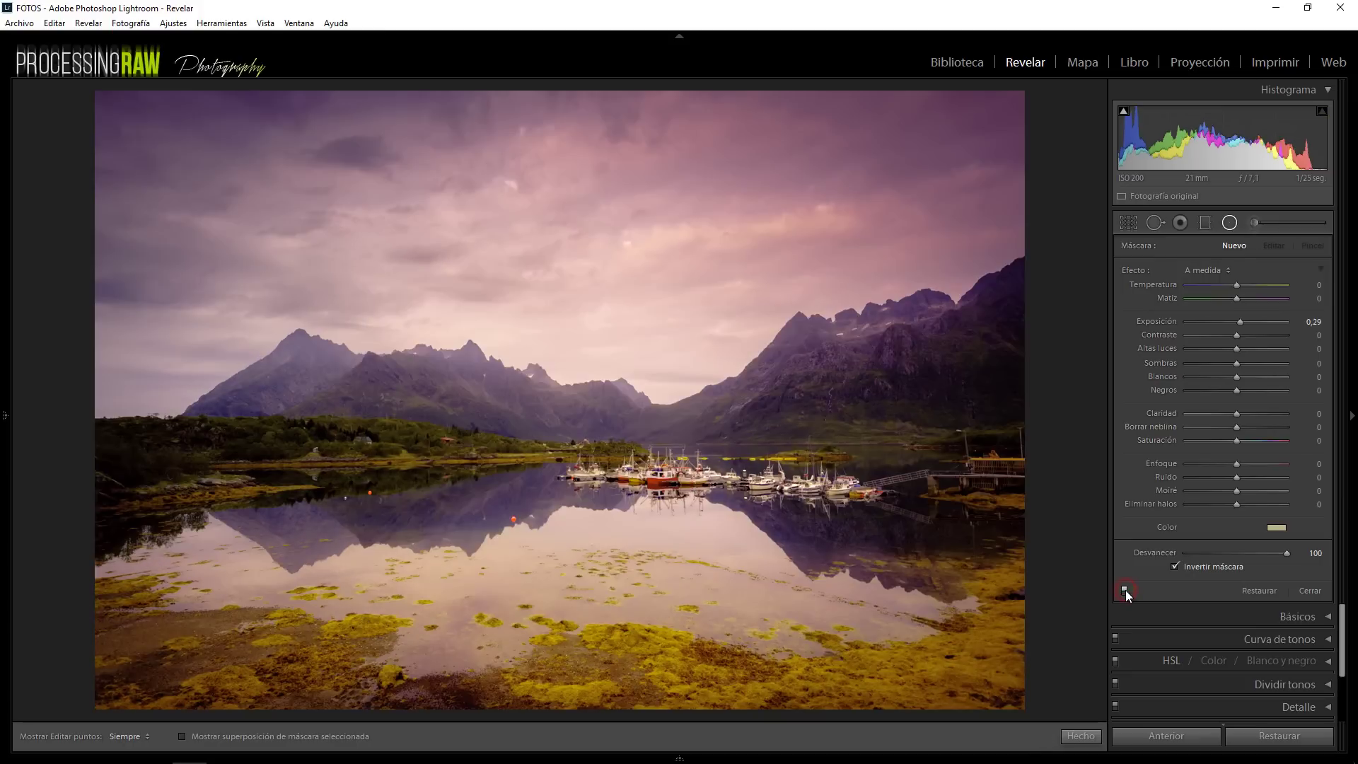
pyautogui.click(1126, 590)
pyautogui.click(1125, 590)
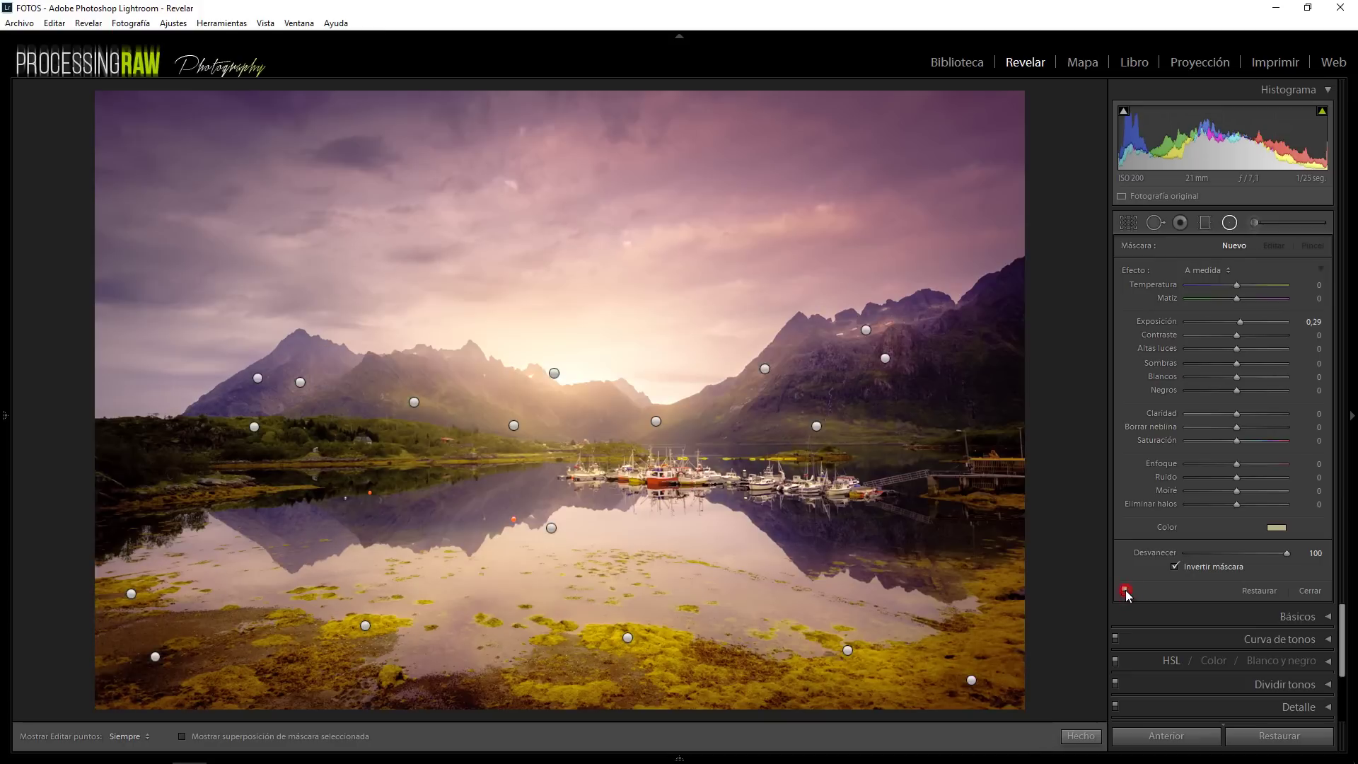
pyautogui.click(1125, 590)
# Lower the exposure of the left, central and right algae ellipses to about 0.29–0.34
pyautogui.click(366, 626)
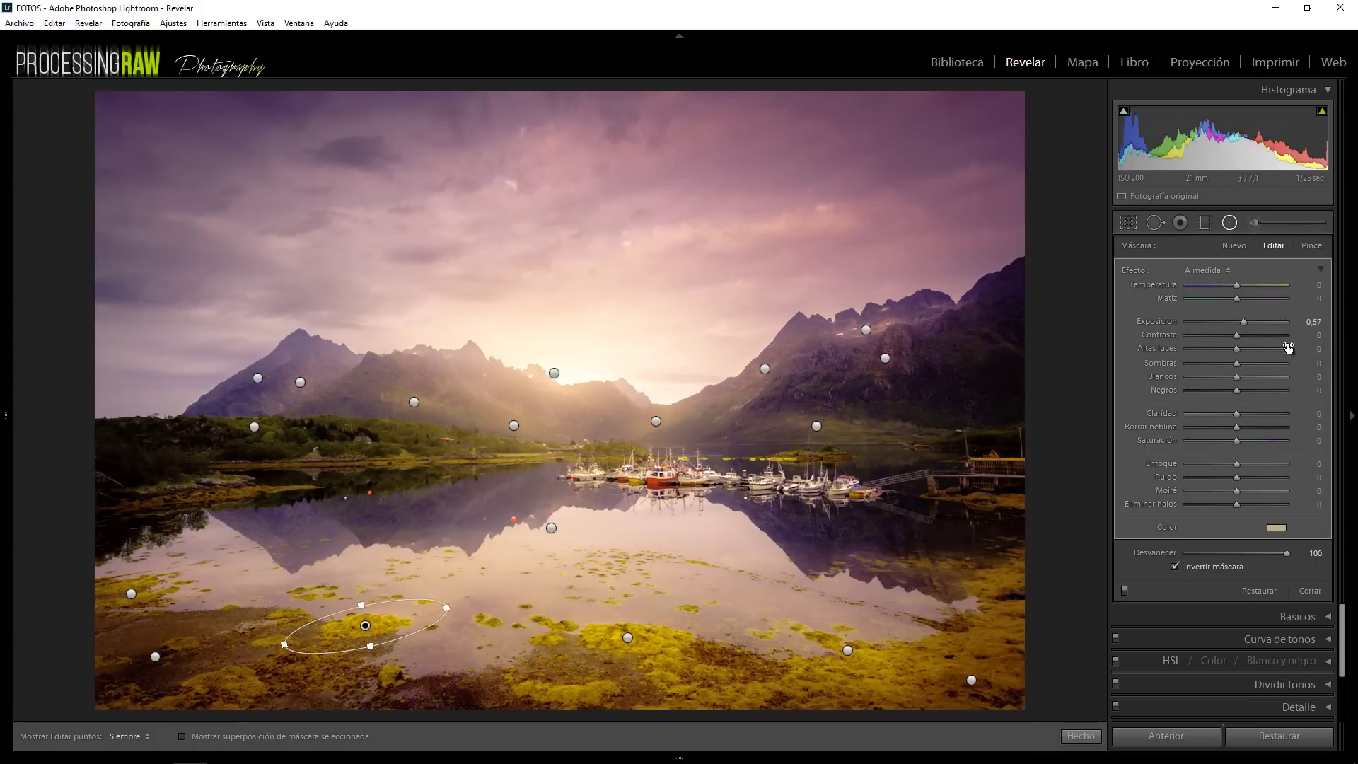
pyautogui.moveTo(1246, 327); pyautogui.dragTo(1244, 327)
pyautogui.click(627, 637)
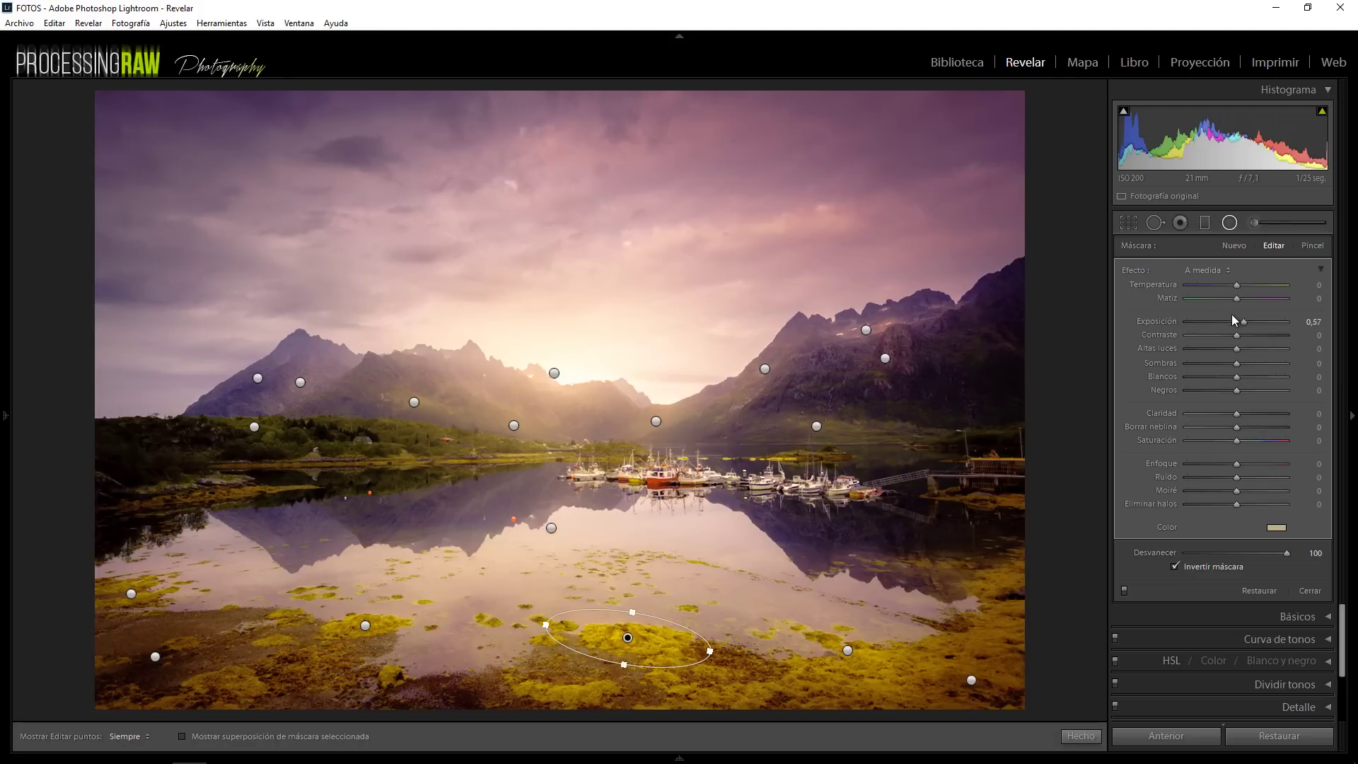
pyautogui.moveTo(1244, 323); pyautogui.dragTo(1243, 326)
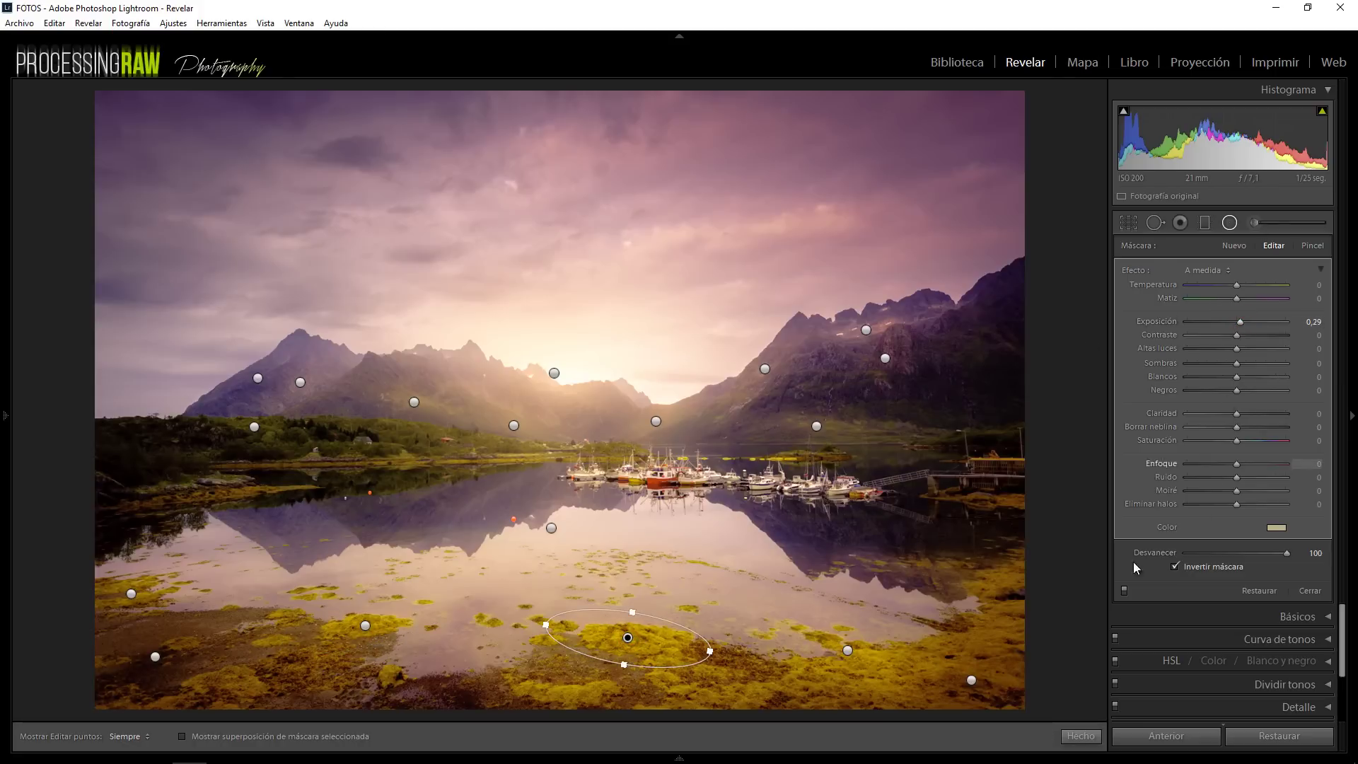
pyautogui.click(848, 649)
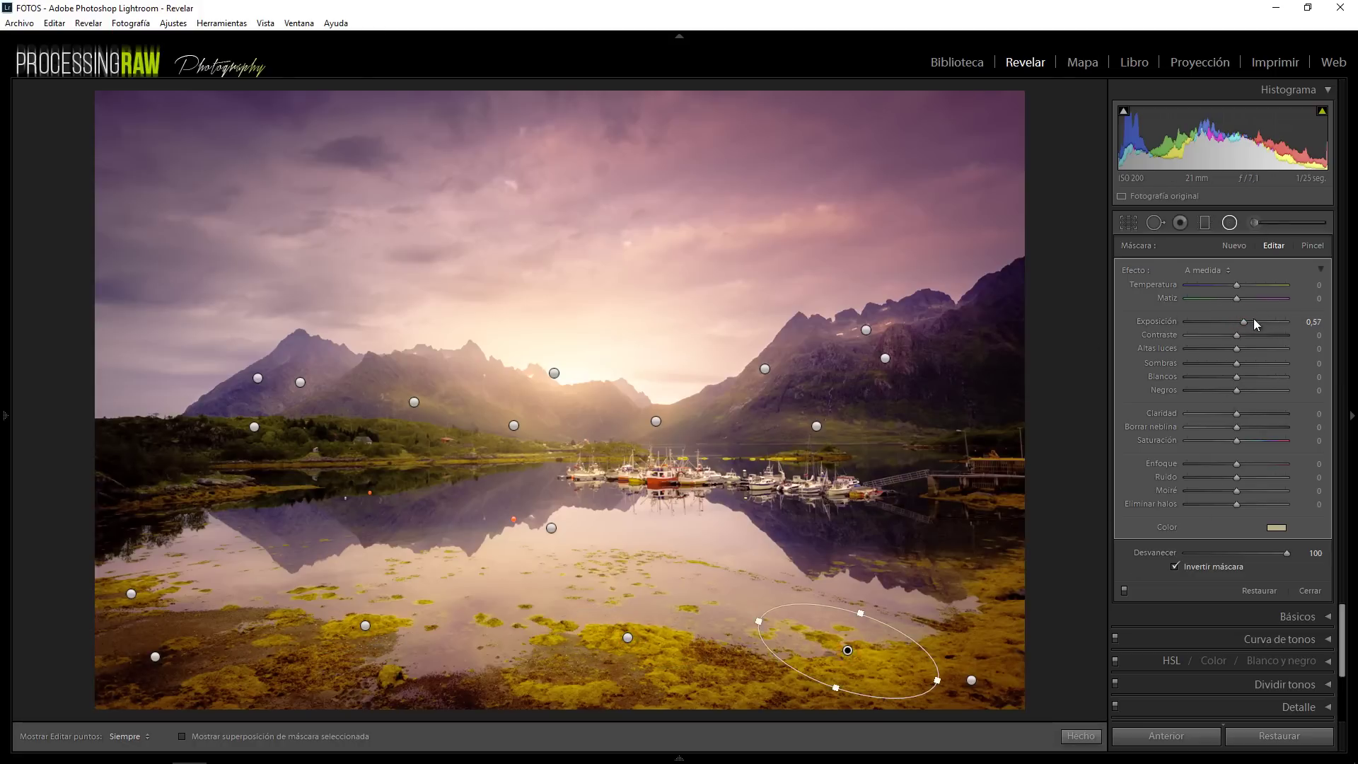
pyautogui.moveTo(1247, 322); pyautogui.dragTo(1244, 323)
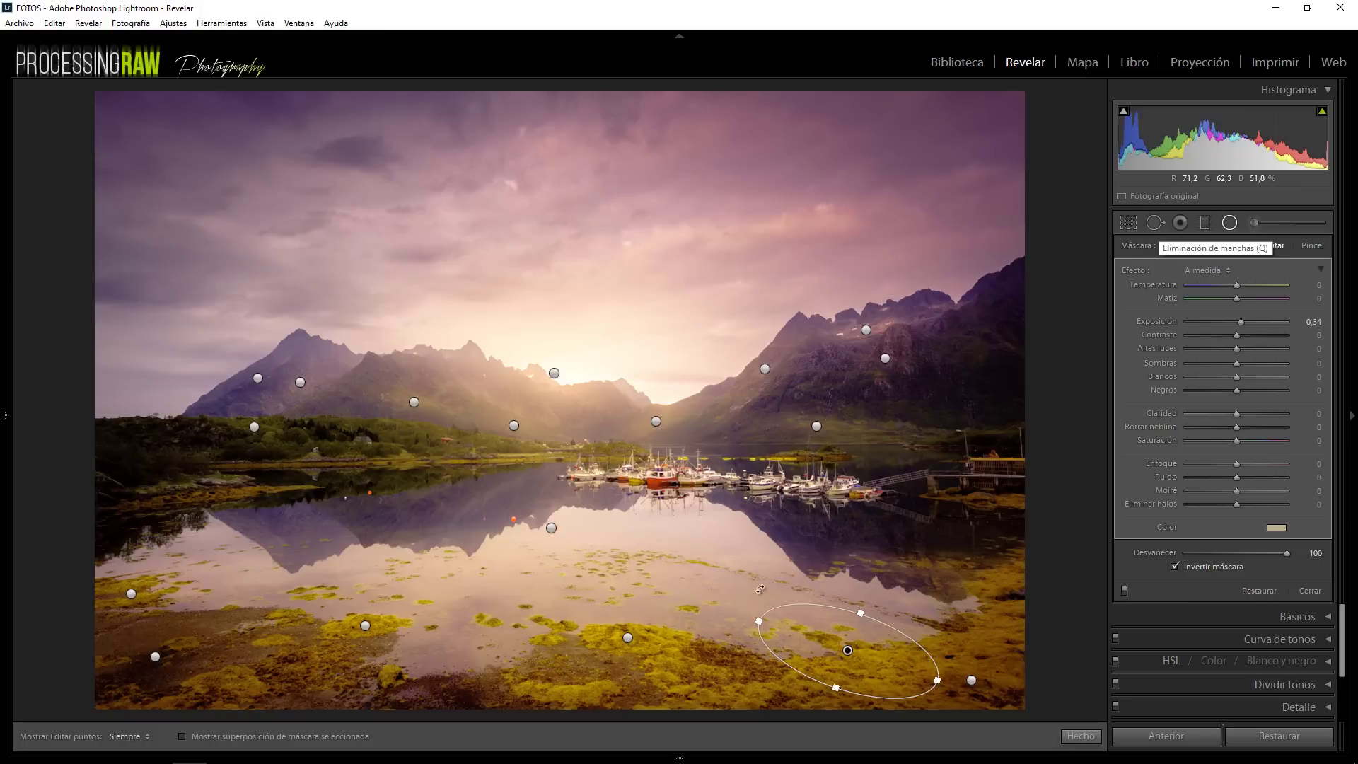
# Set up an adjustment brush with effects reset, clarity −26 and flow 70
pyautogui.click(1258, 223)
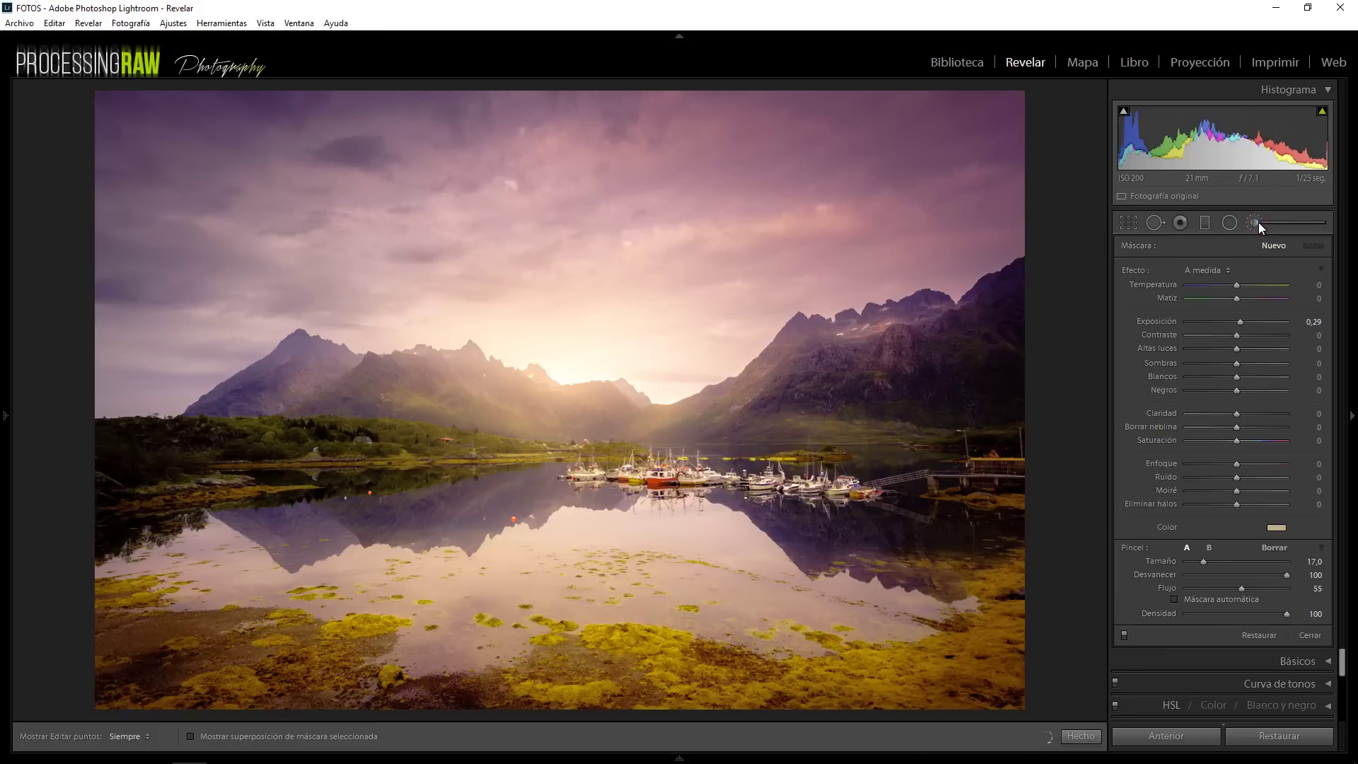
pyautogui.doubleClick(1137, 271)
pyautogui.click(1254, 589)
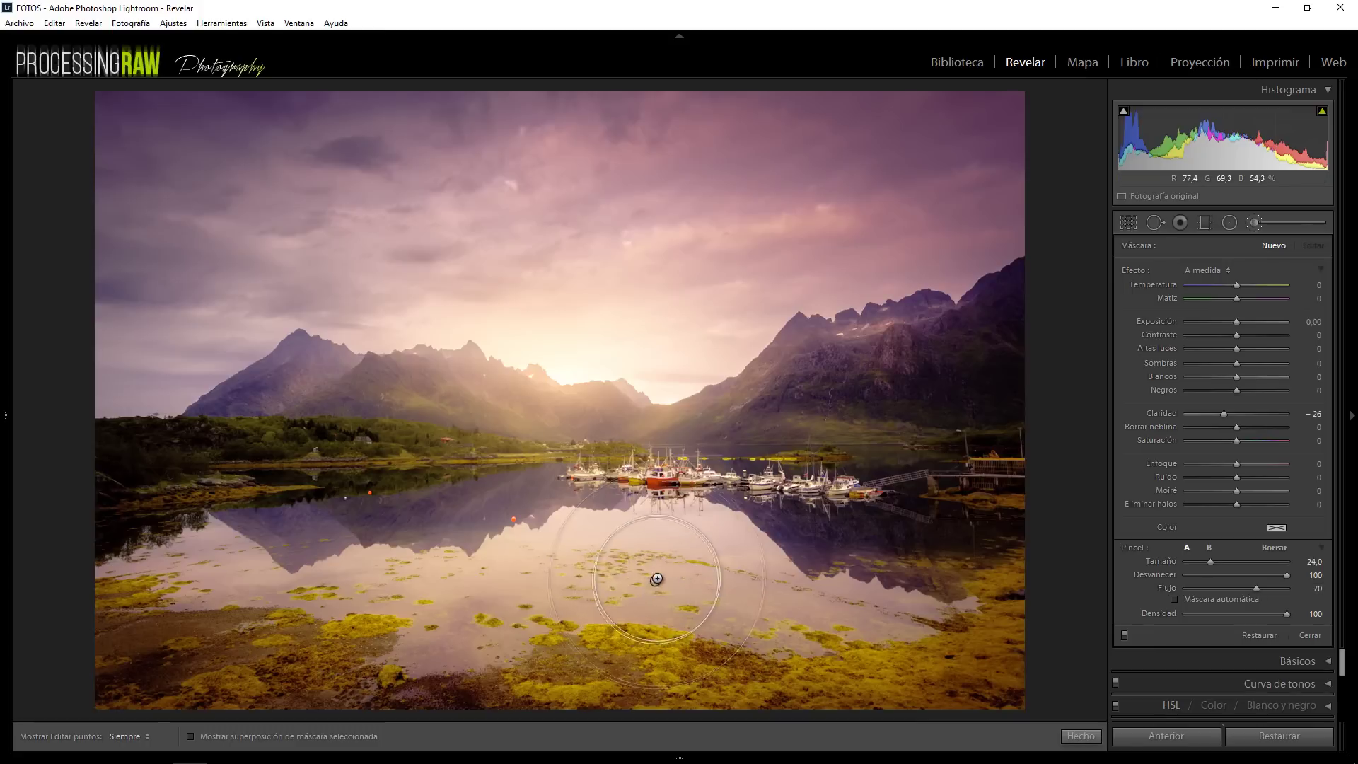
pyautogui.scroll(5, 668, 566)
pyautogui.scroll(-3, 668, 566)
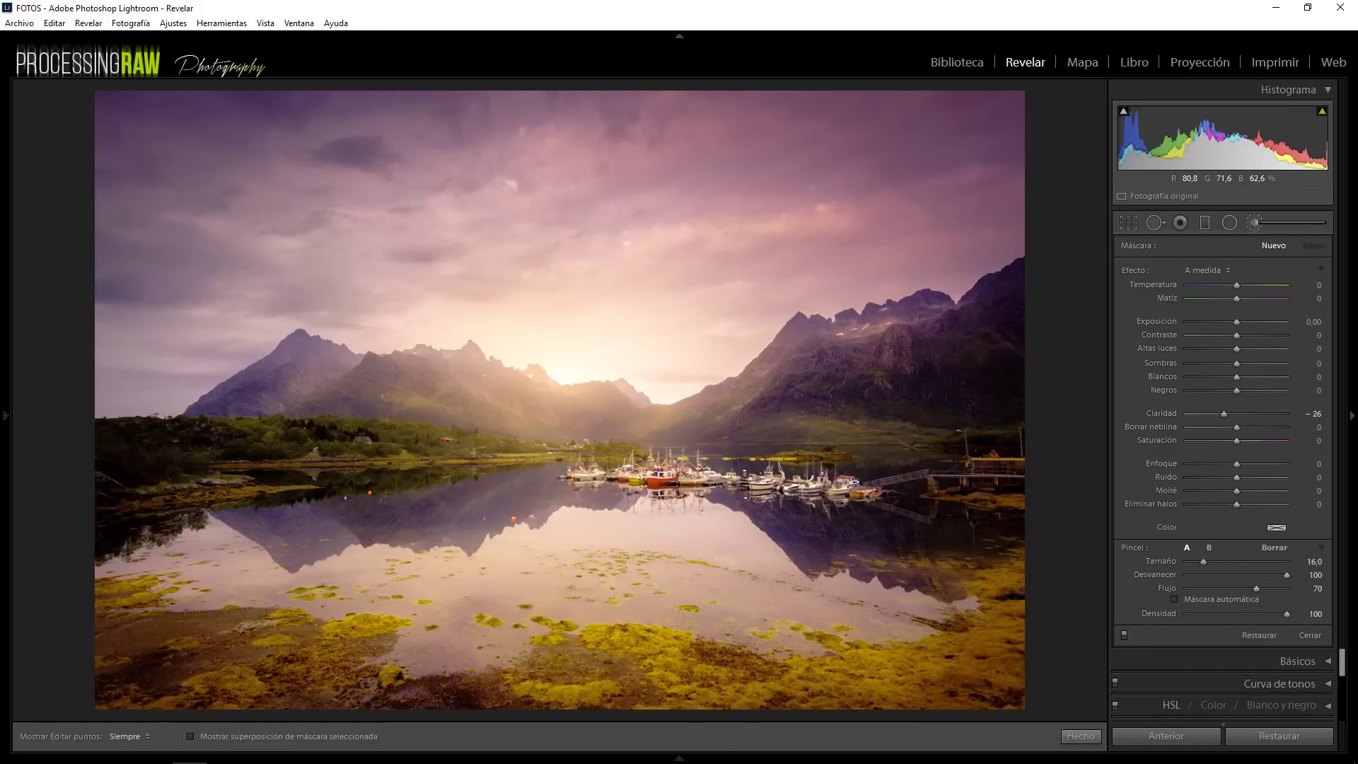
pyautogui.press('h')
pyautogui.scroll(-1, 701, 632)
# Paint the clarity −26 softening across the foreground water and algae, toggling it to compare
pyautogui.moveTo(374, 610); pyautogui.dragTo(759, 641)
pyautogui.press('h')
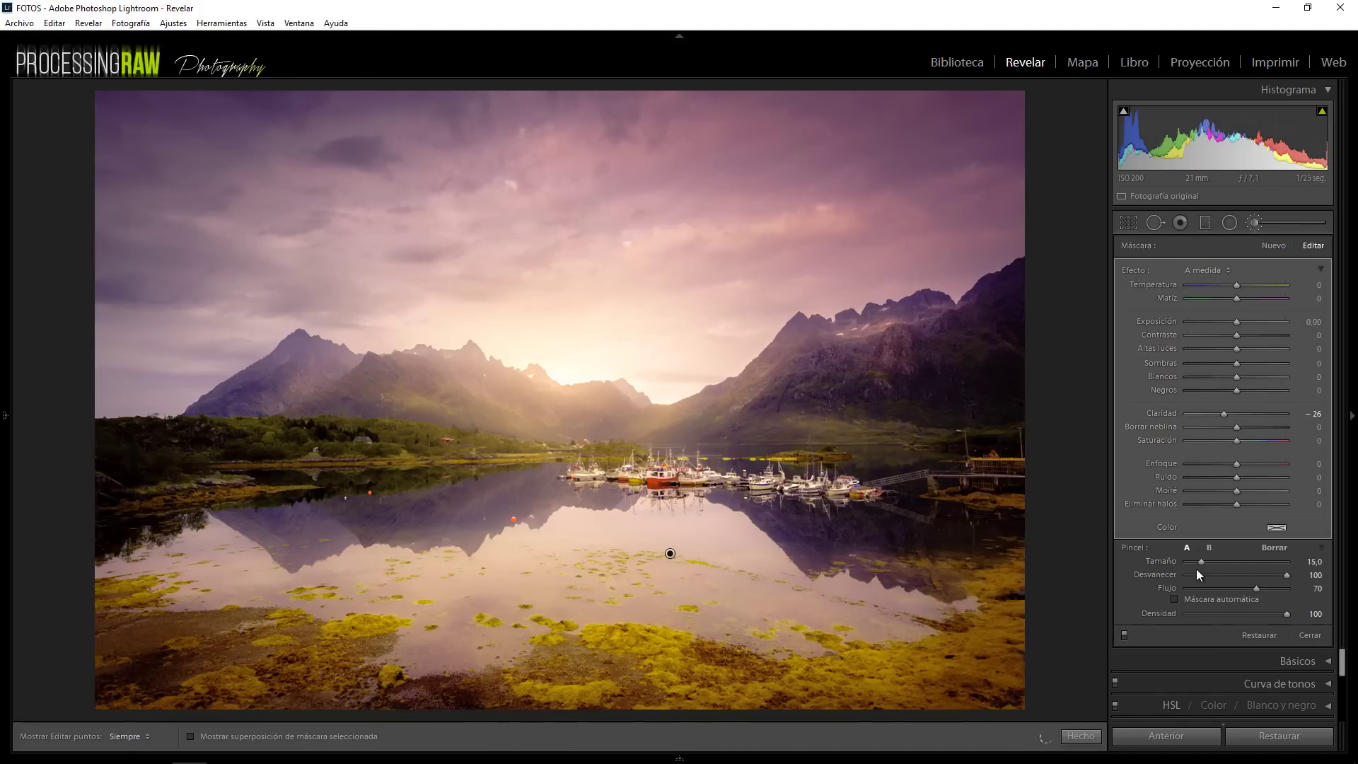
pyautogui.click(1125, 633)
pyautogui.click(1126, 633)
pyautogui.click(1125, 634)
pyautogui.click(1125, 634)
# Start a new brush at size 17 and flow 48 to soften the mountain slopes
pyautogui.click(1271, 247)
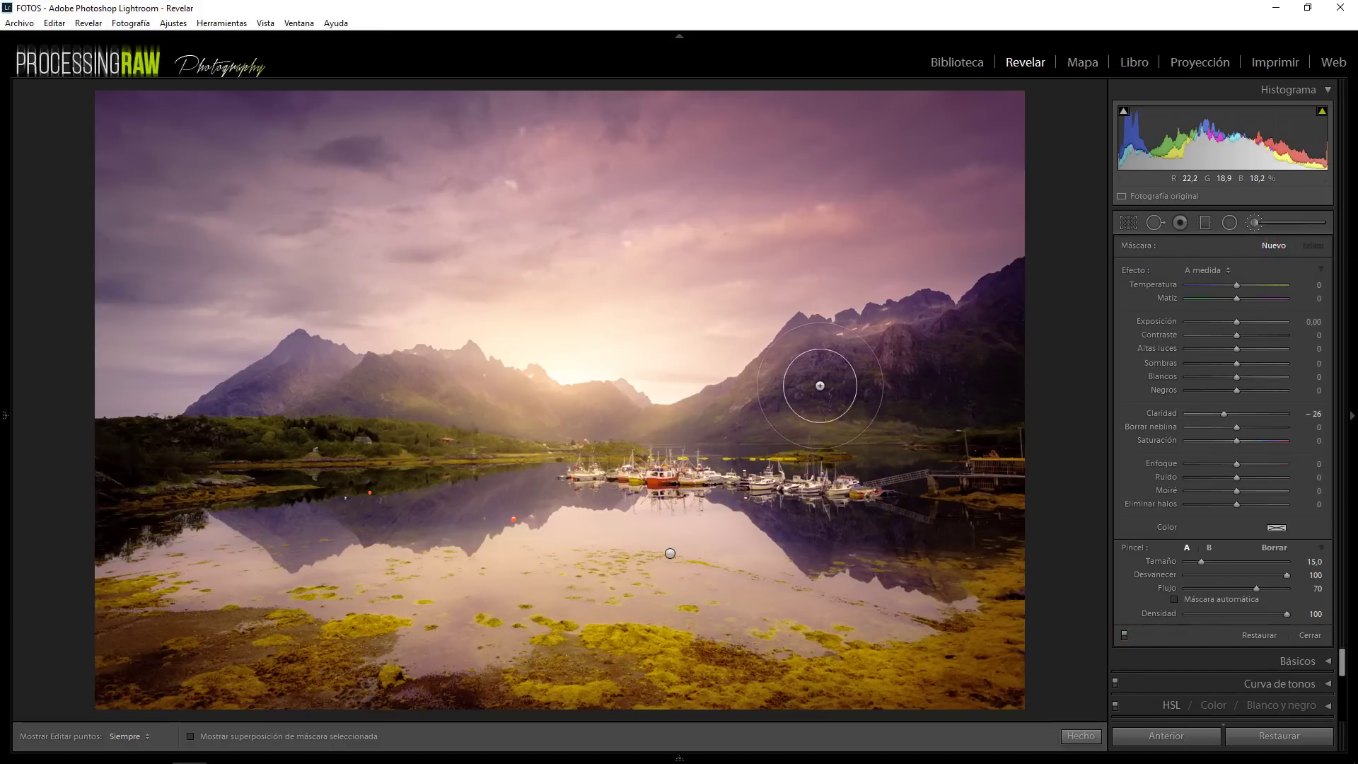
pyautogui.press('[')
pyautogui.press('[')
pyautogui.press(']')
pyautogui.press(']')
pyautogui.press(']')
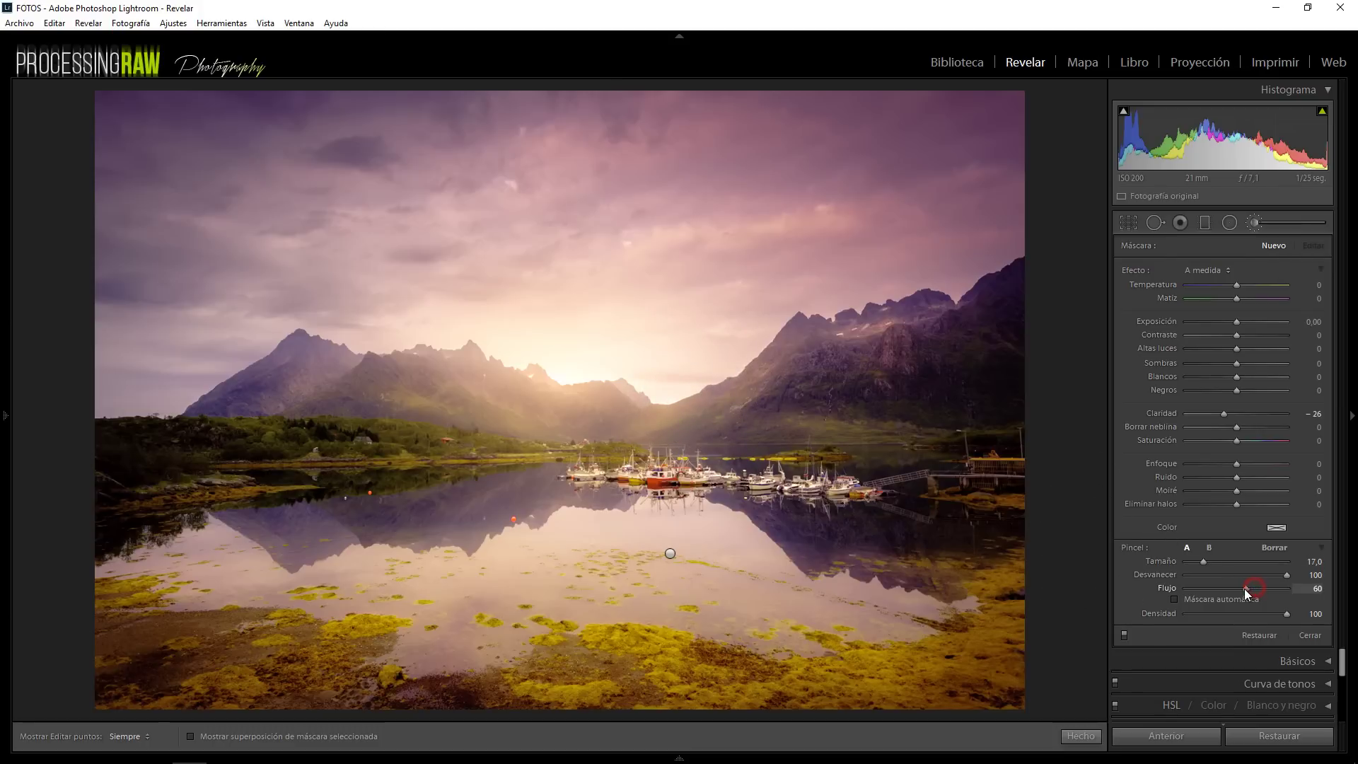
pyautogui.moveTo(1257, 589); pyautogui.dragTo(1234, 588)
pyautogui.press('h')
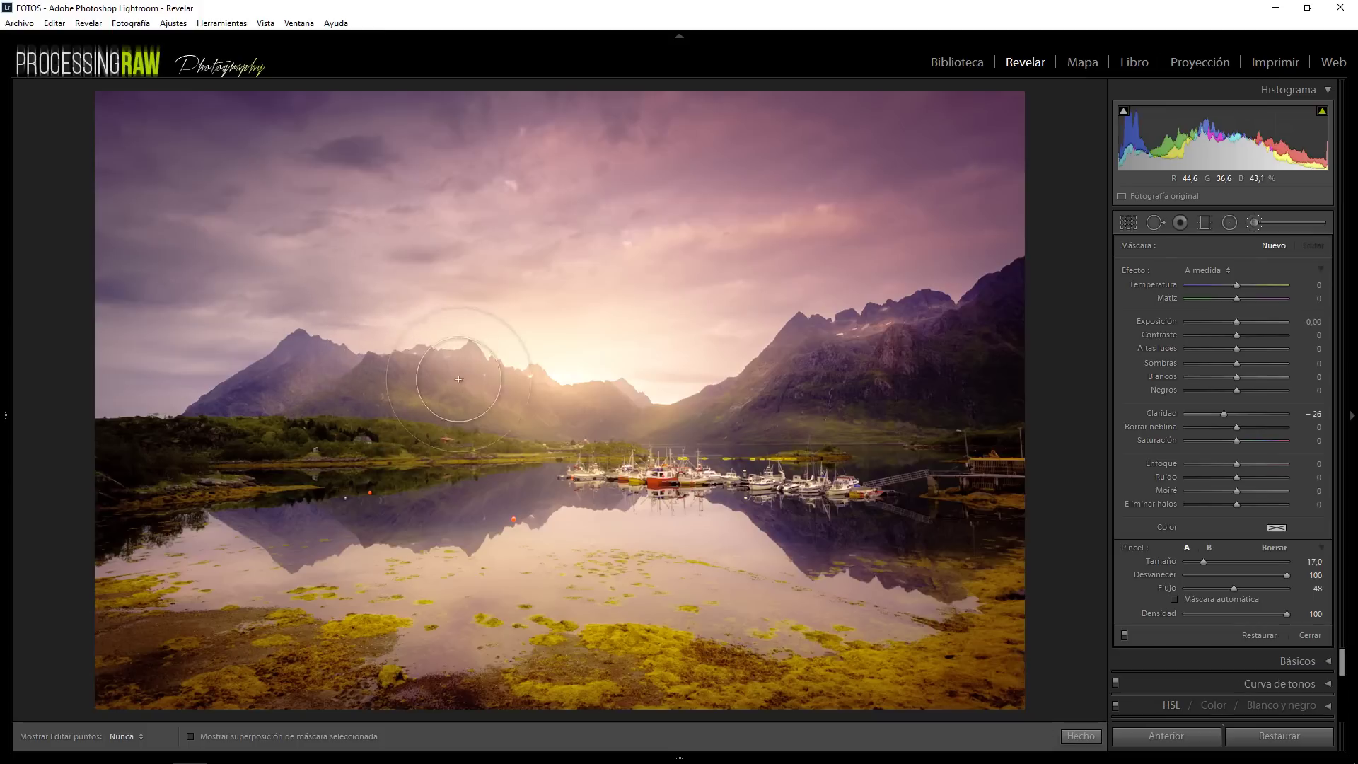
pyautogui.press('h')
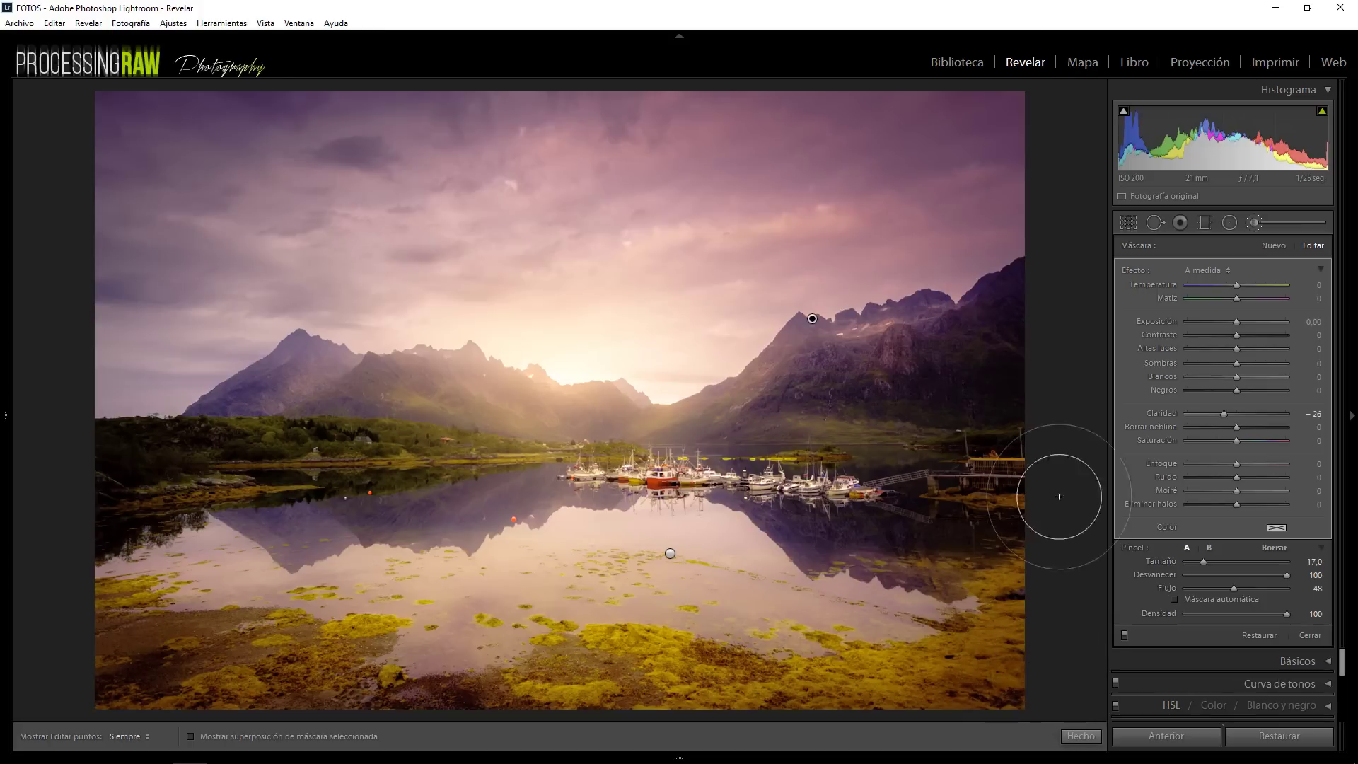
# Darken the bottom foreground edge with a new −0.57 exposure brush, then close the brush tool
pyautogui.click(1260, 224)
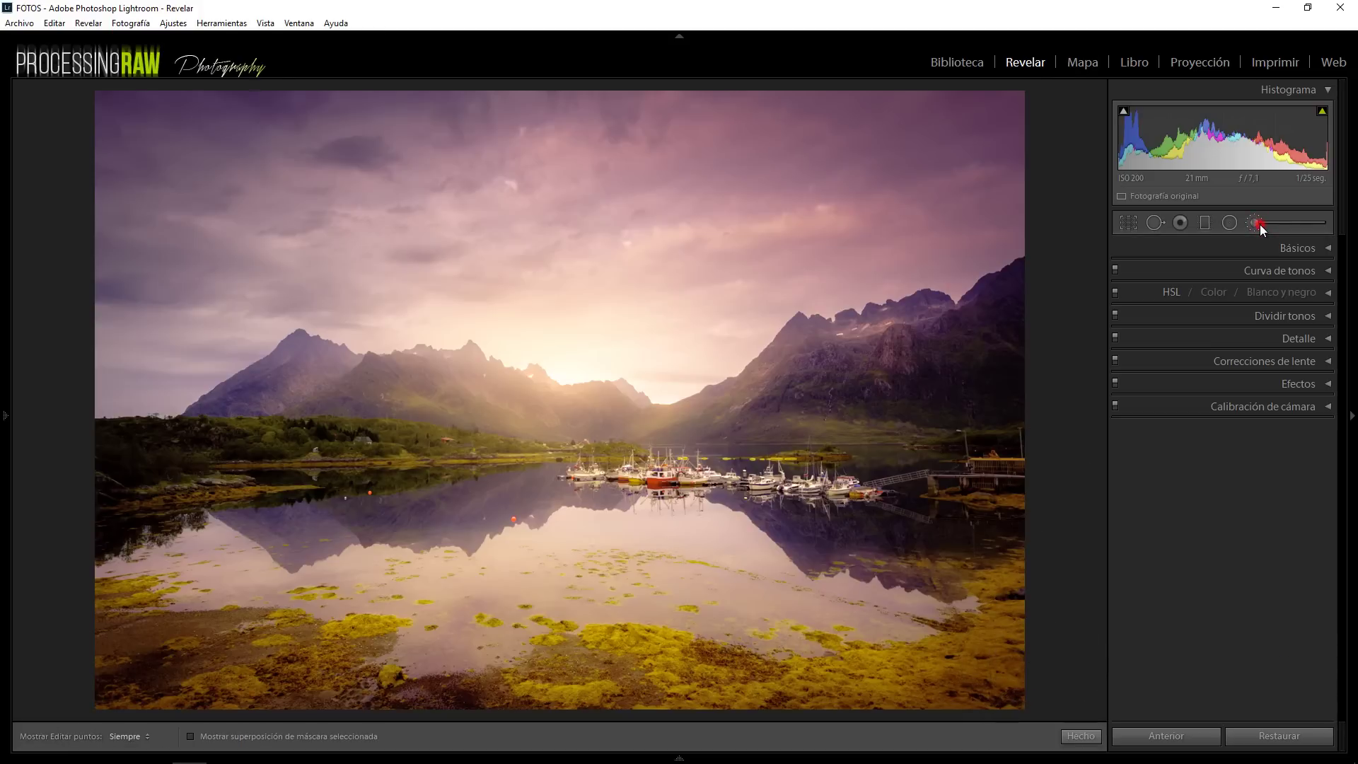
pyautogui.click(1260, 223)
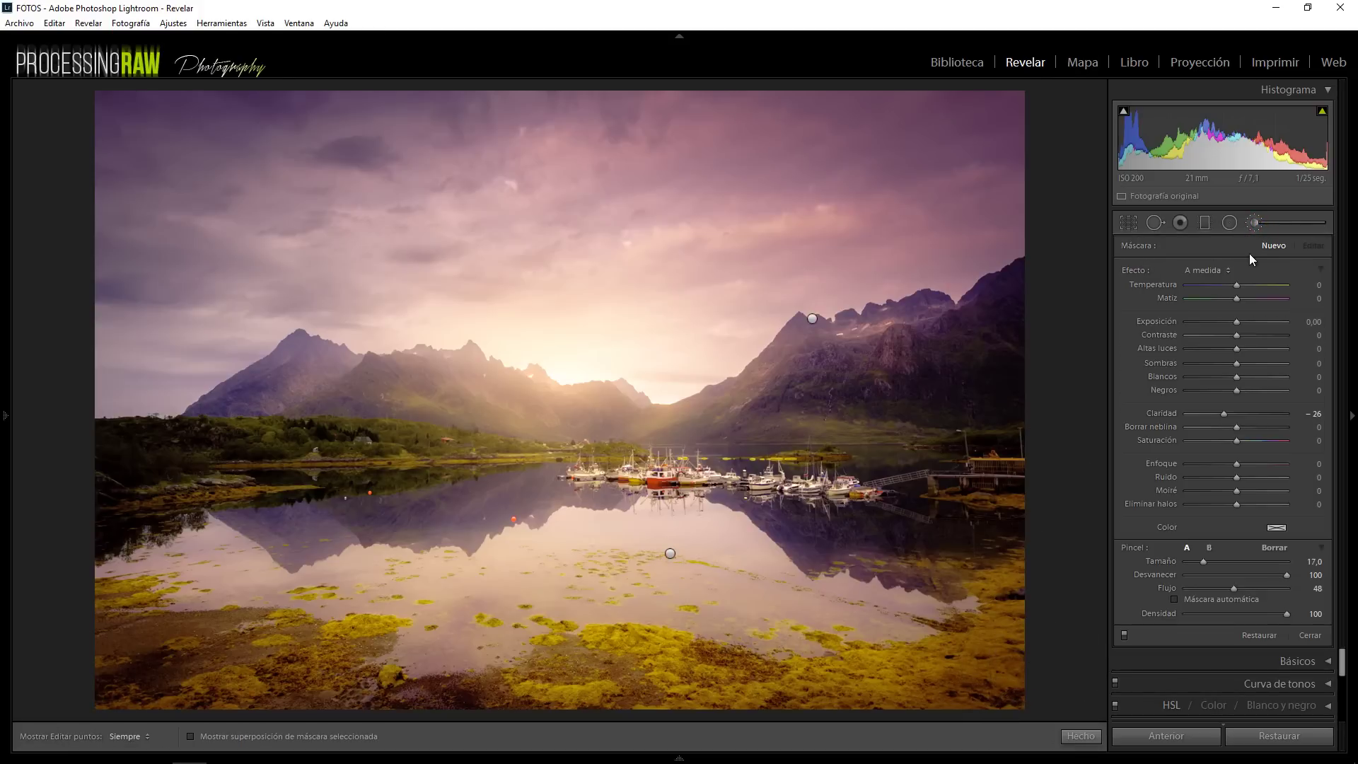
pyautogui.doubleClick(1135, 269)
pyautogui.moveTo(1237, 323); pyautogui.dragTo(1230, 324)
pyautogui.scroll(3, 990, 662)
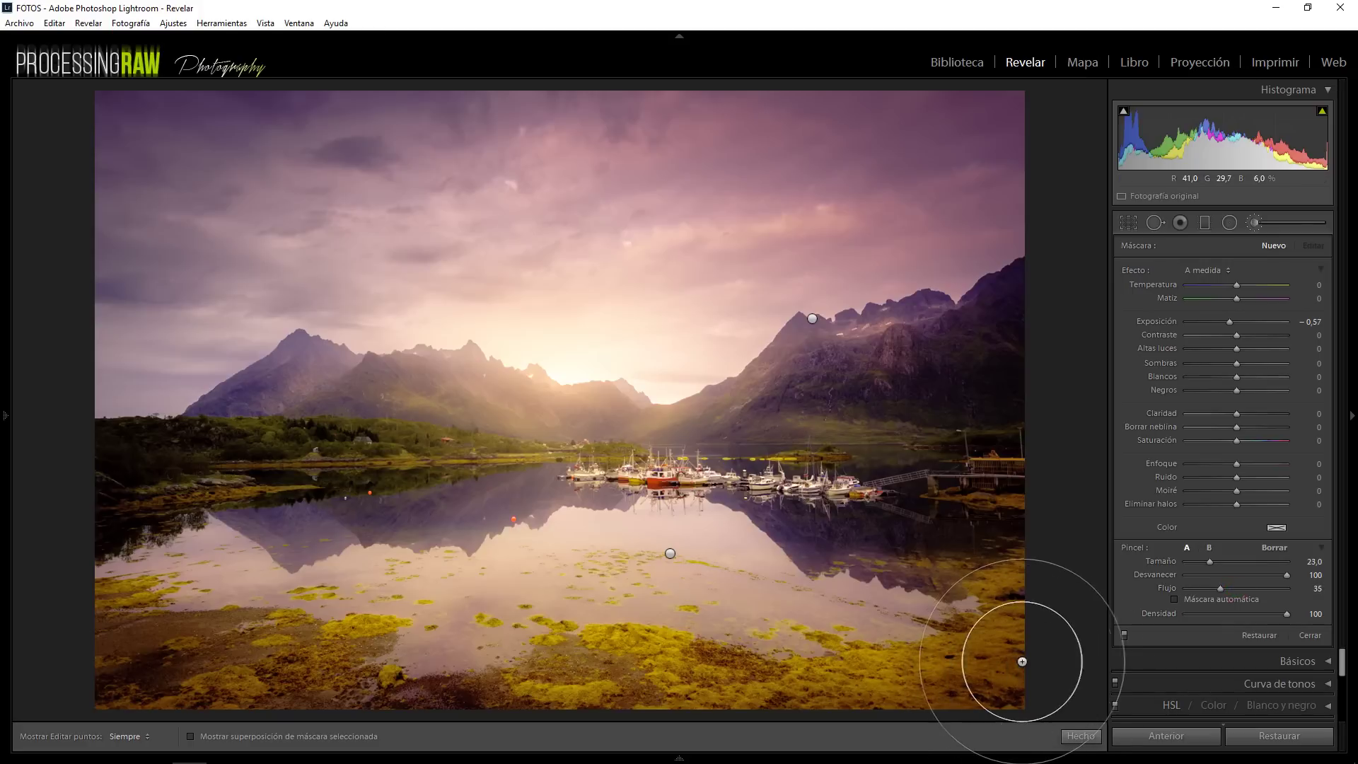
pyautogui.press('h')
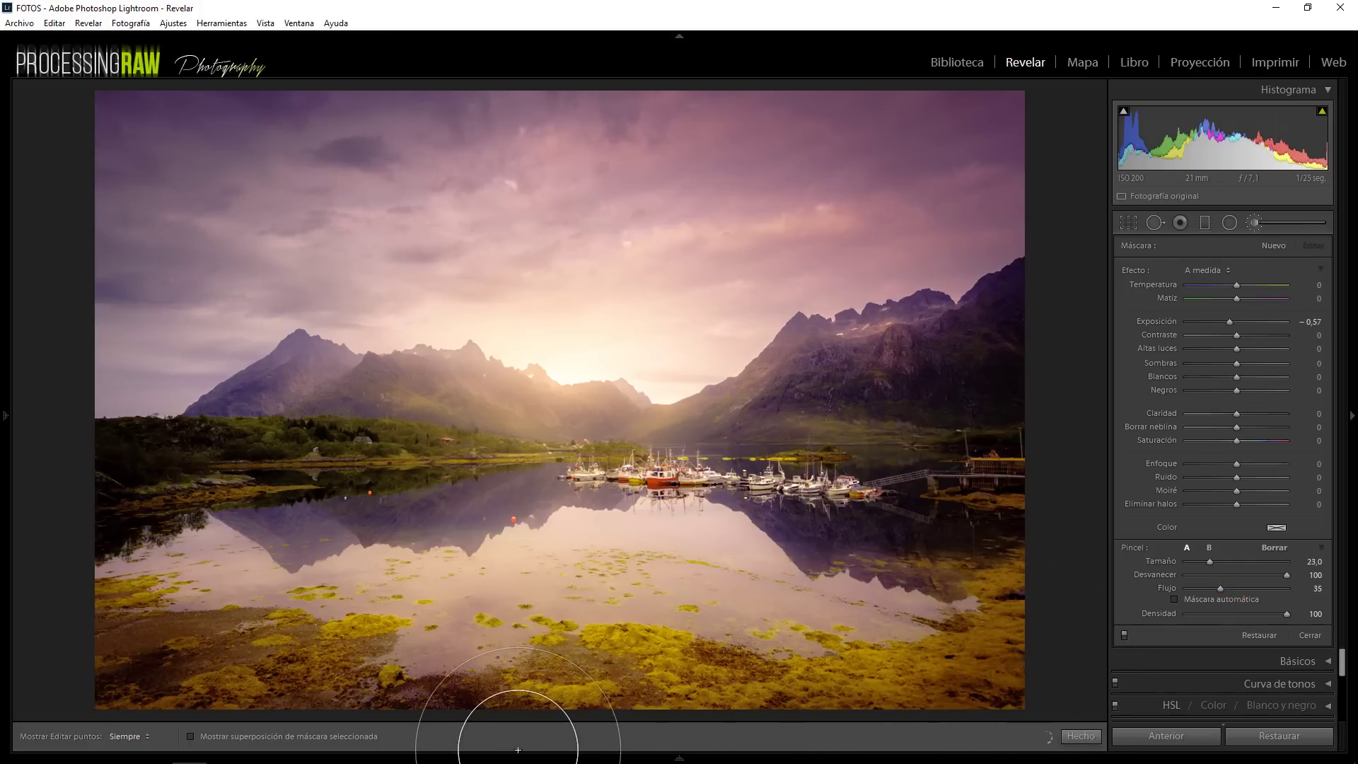
pyautogui.press('h')
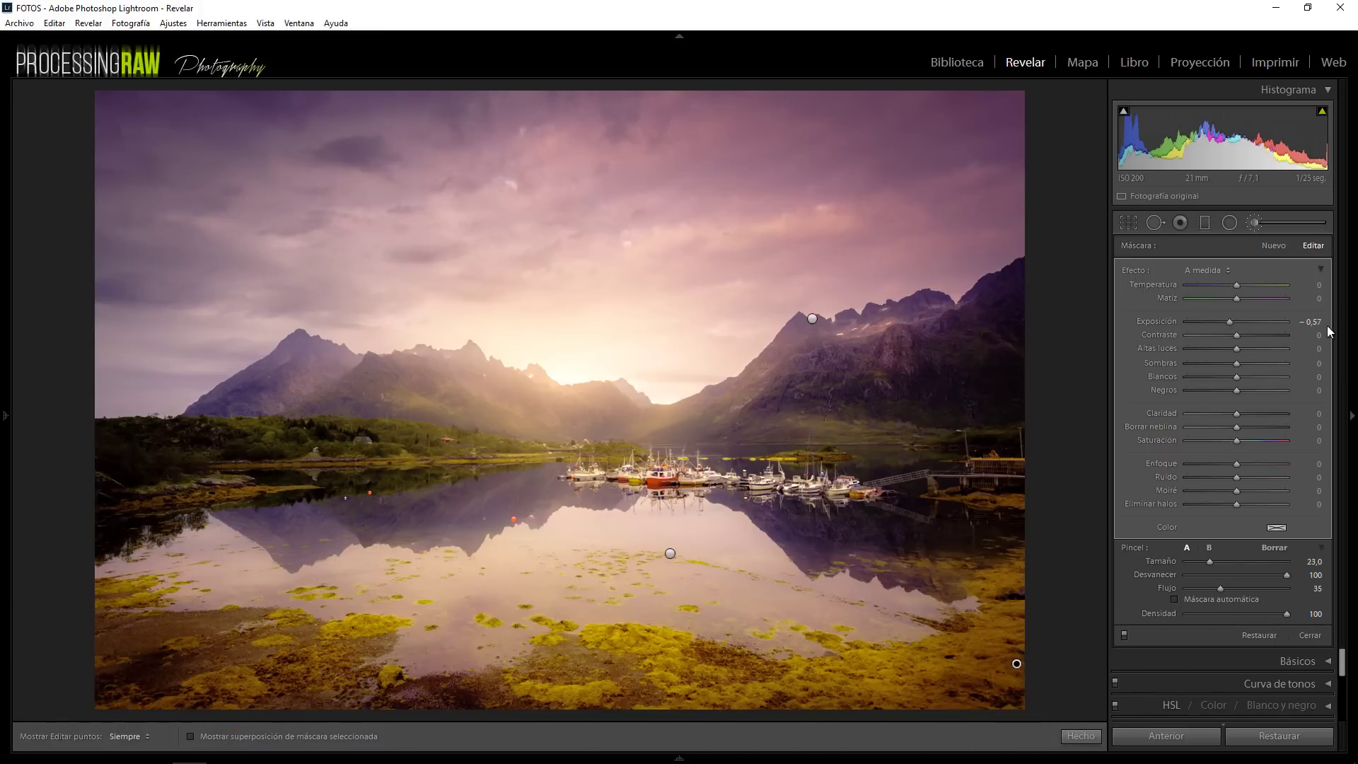
pyautogui.click(1142, 248)
pyautogui.click(1256, 224)
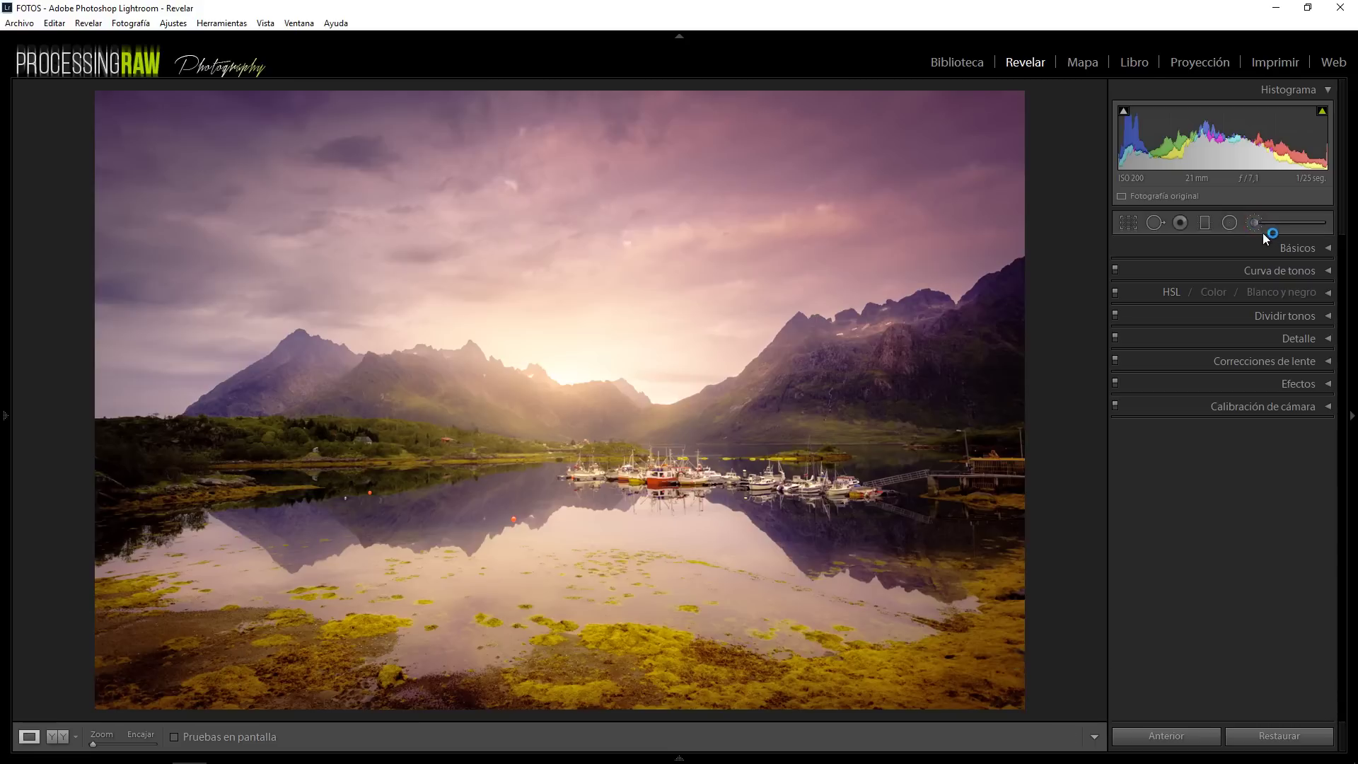
# Set sharpening amount 45, detail 36 and masking 34 in the Detail panel
pyautogui.click(1310, 339)
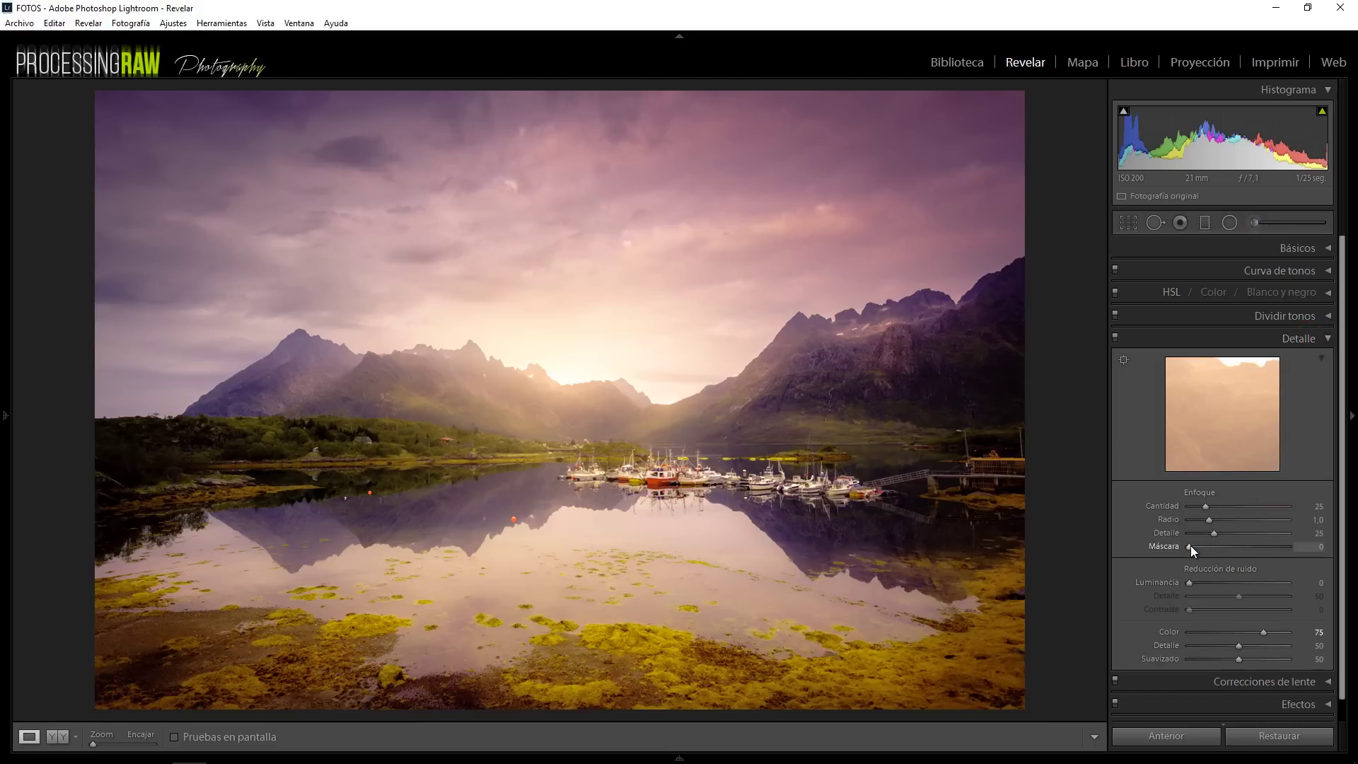
pyautogui.moveTo(1191, 546); pyautogui.dragTo(1226, 546)
pyautogui.moveTo(1207, 508); pyautogui.dragTo(1221, 509)
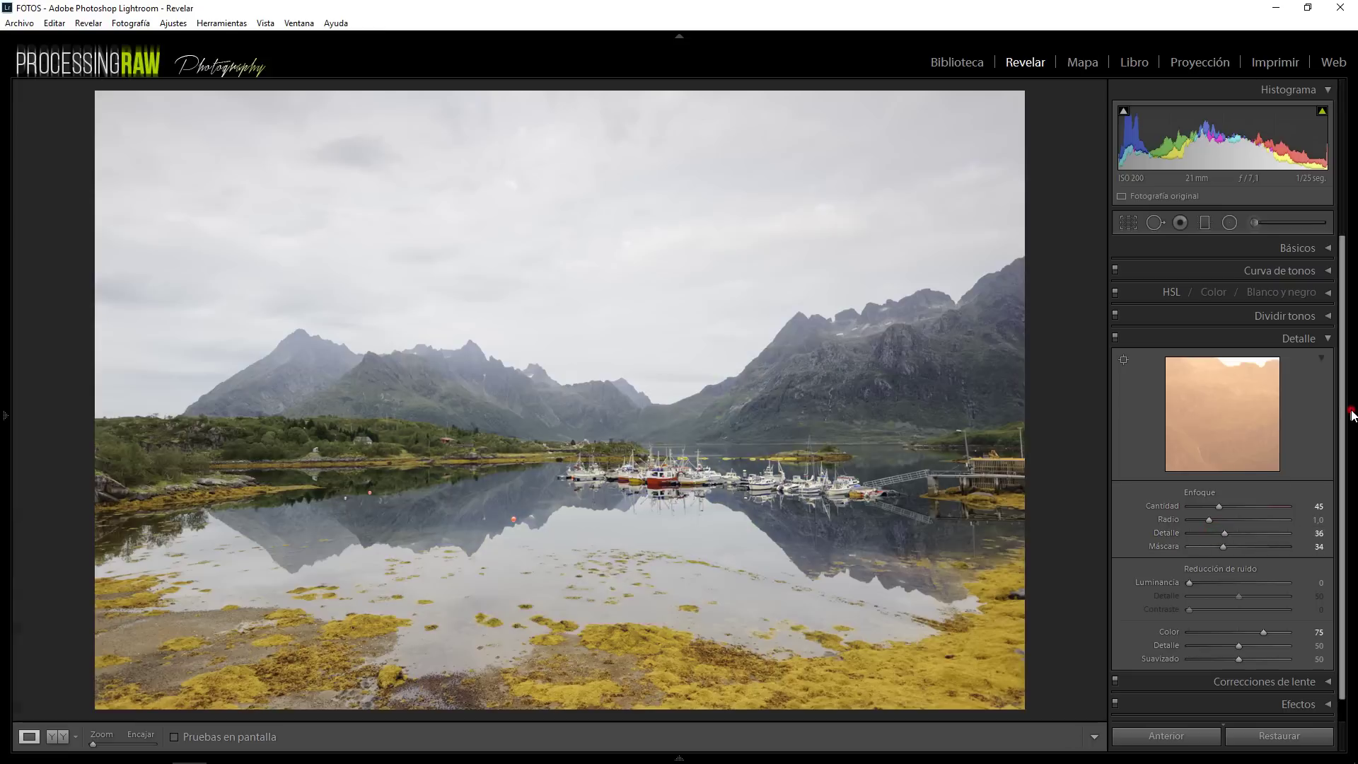
# Hide the right panel and toggle the before view to compare the harbour edit with the grey original
pyautogui.click(1351, 414)
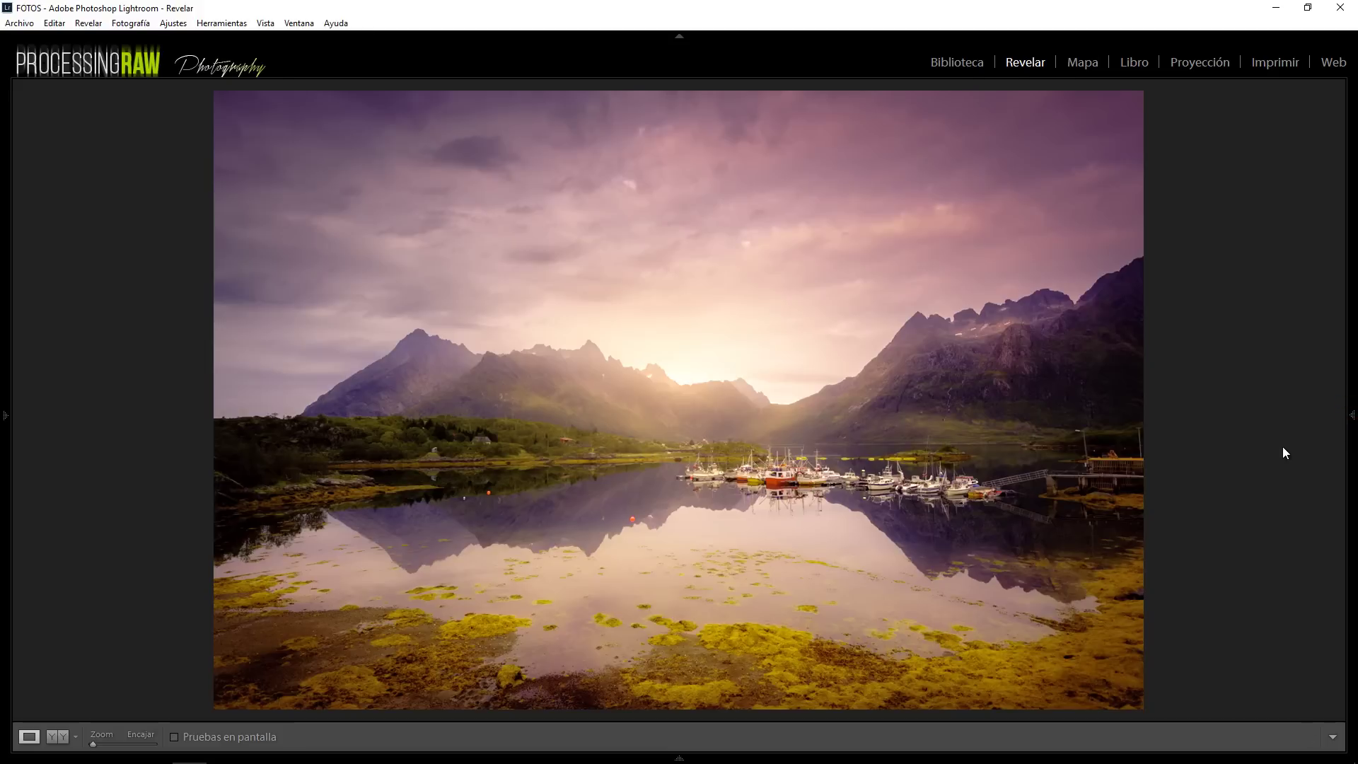
pyautogui.press('\\')
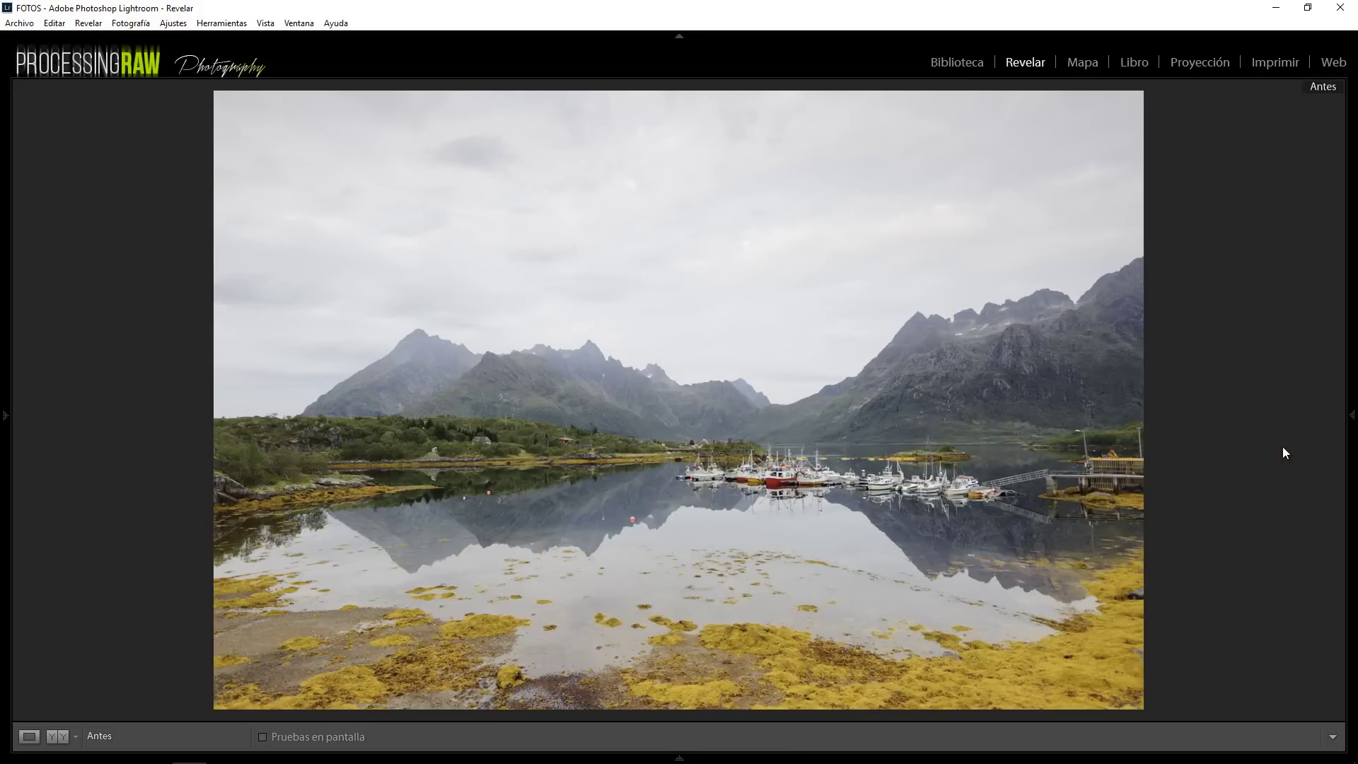
pyautogui.press('\\')
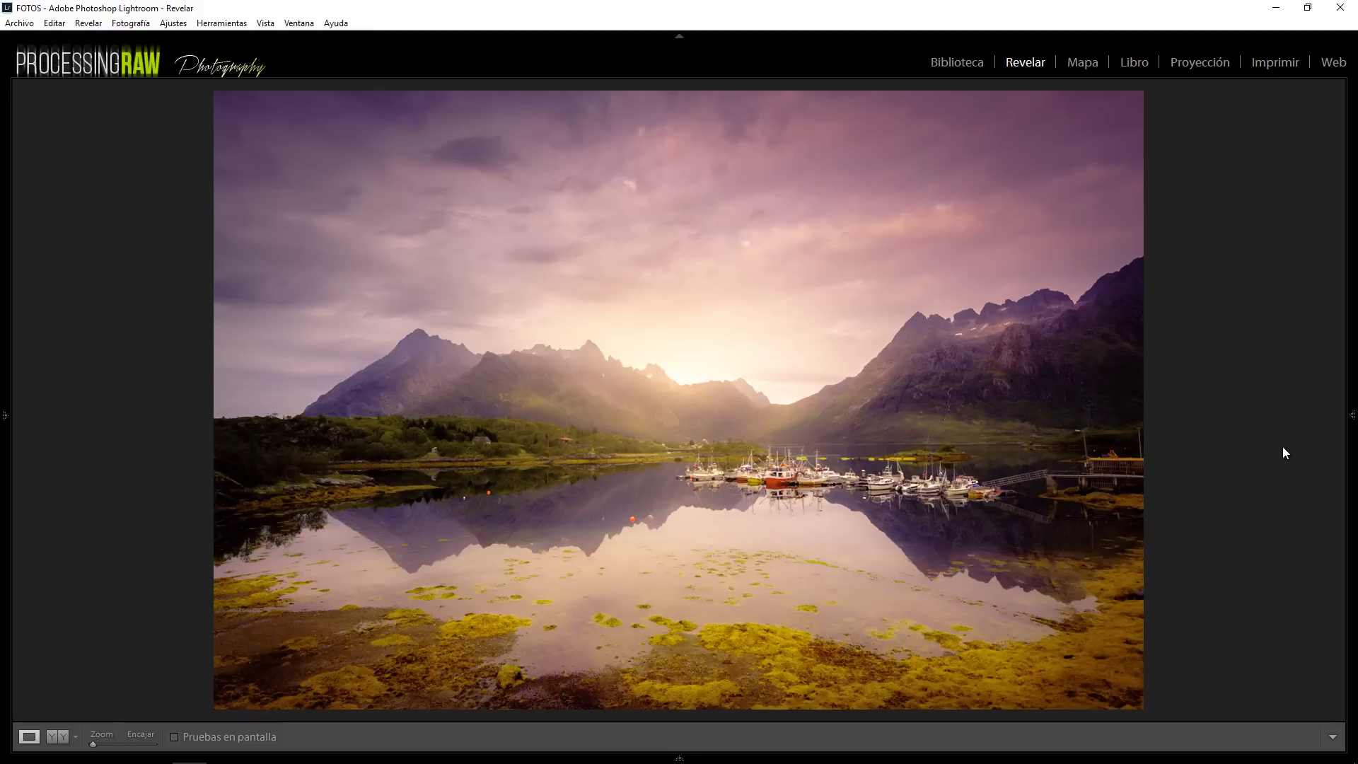